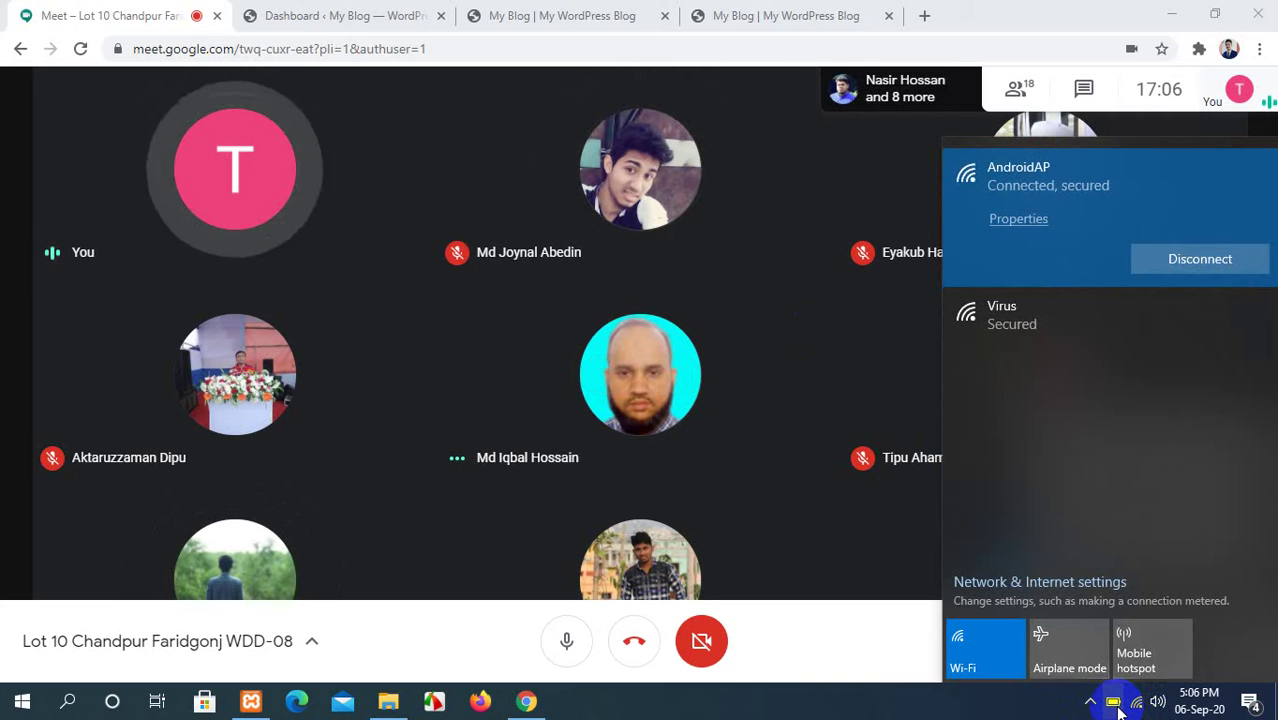
# Switch to the My Blog home page in the Visual Builder and decline restoring the browser backup.
pyautogui.click(880, 668)
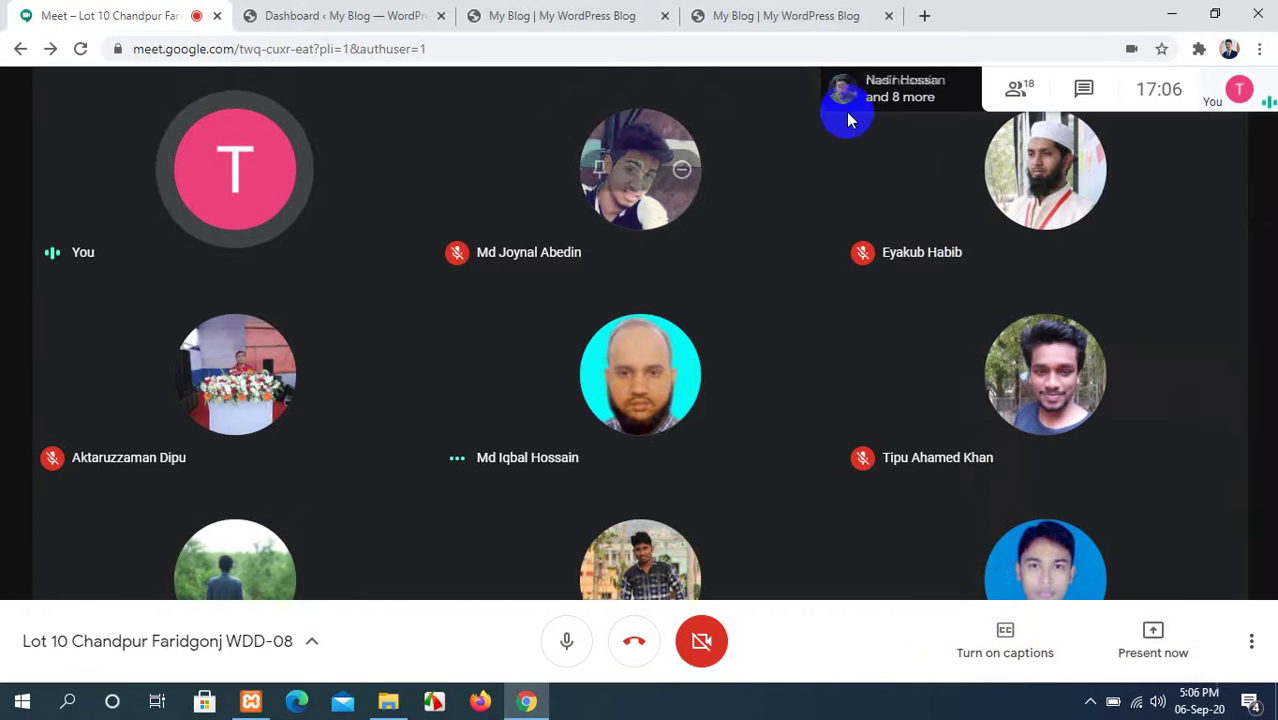
pyautogui.click(275, 12)
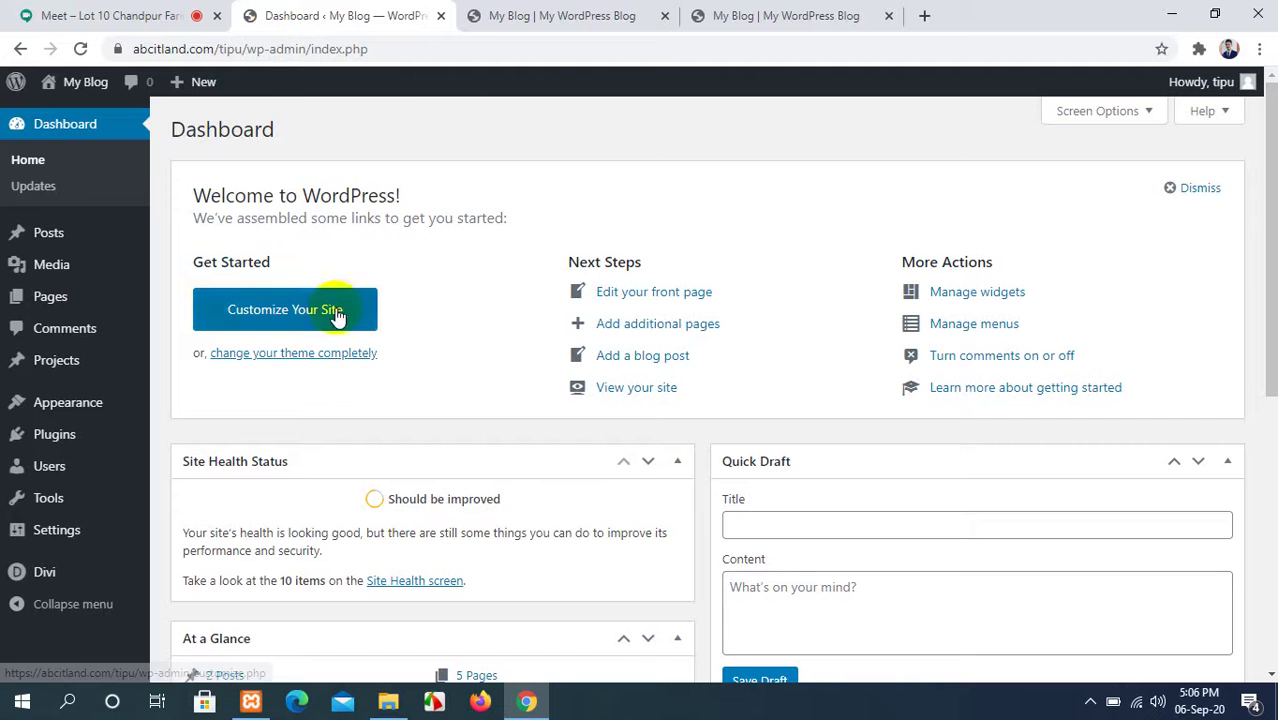
pyautogui.click(492, 15)
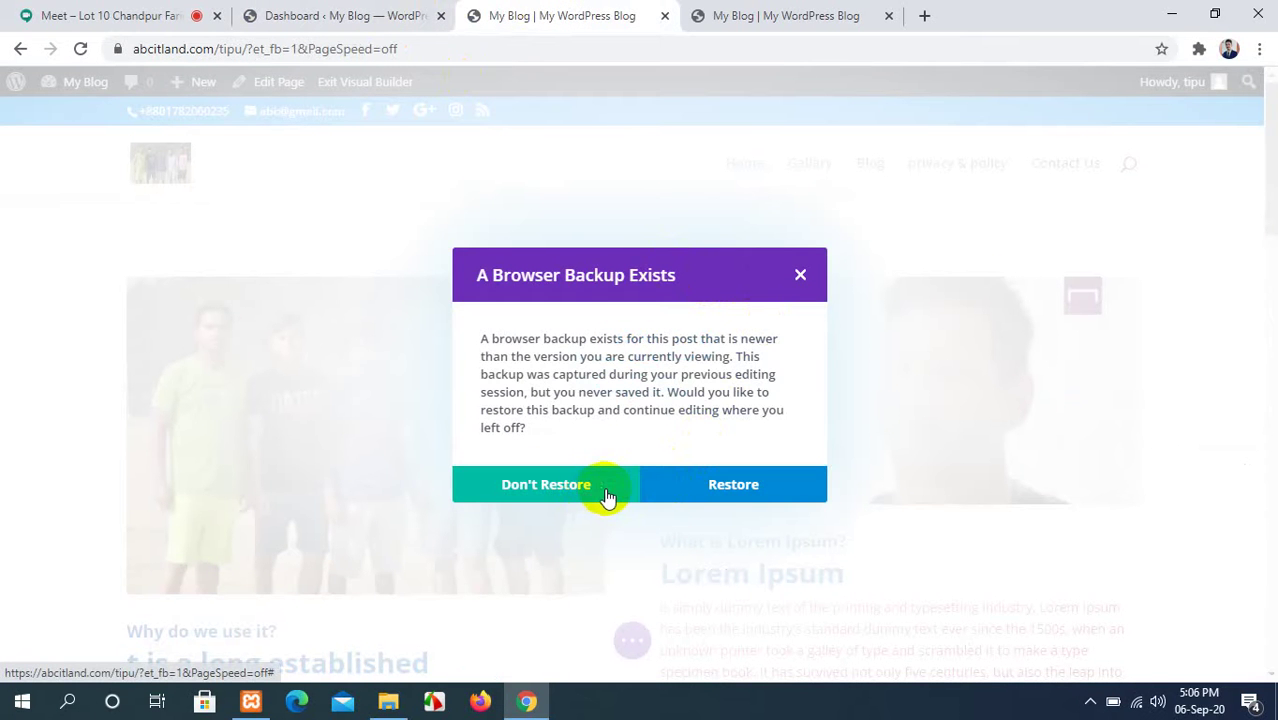
pyautogui.click(546, 484)
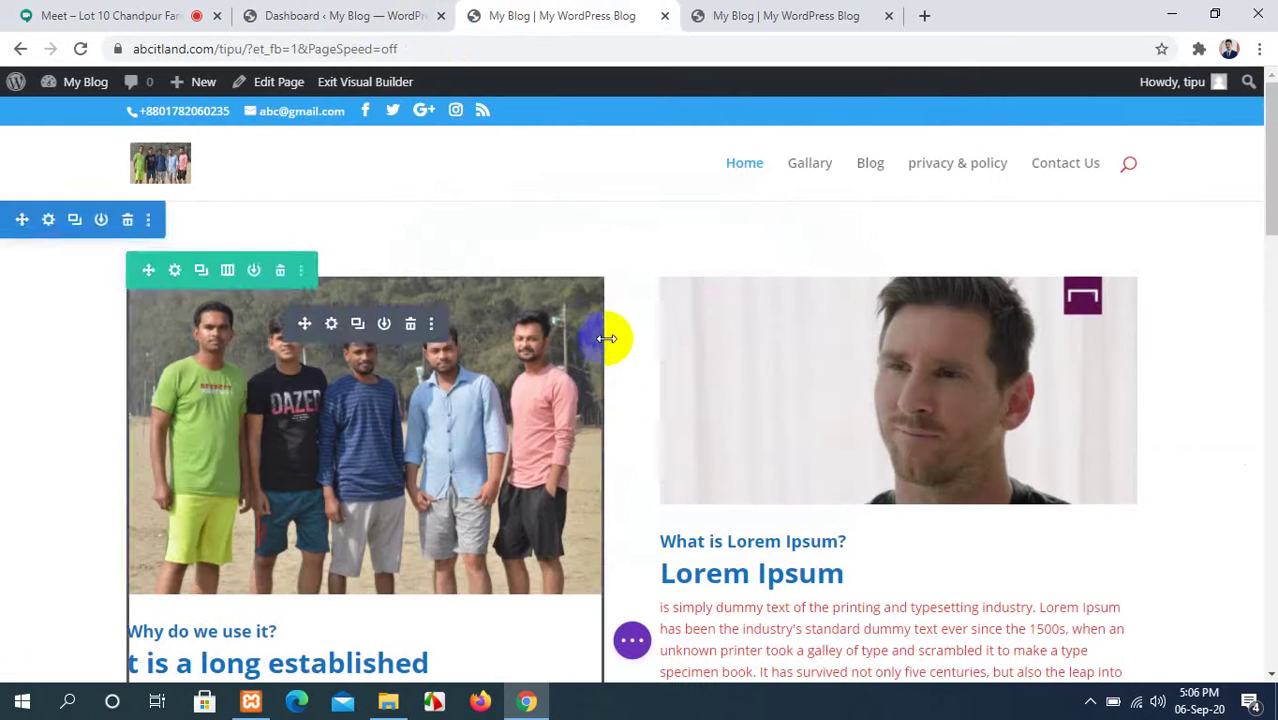
# Open the row settings of the first two-column row on the home page.
pyautogui.scroll(-4, 605, 334)
pyautogui.scroll(4, 610, 341)
pyautogui.scroll(-8, 599, 368)
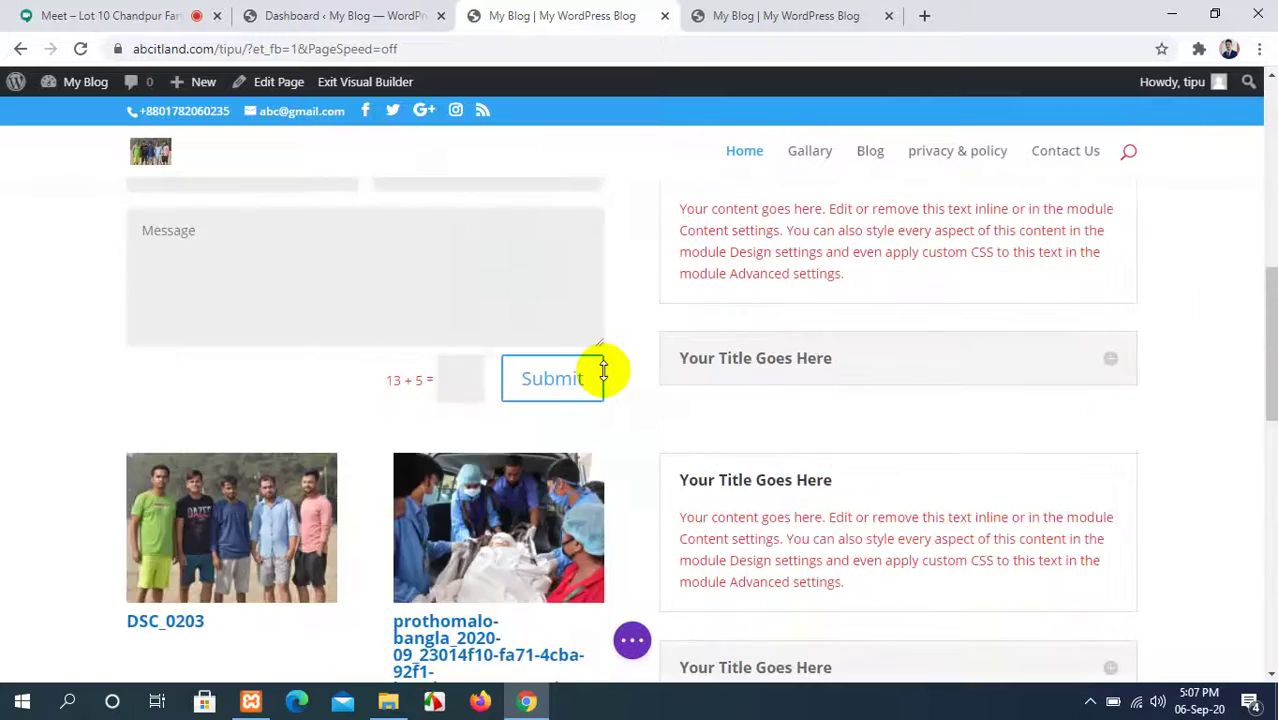
pyautogui.scroll(4, 603, 371)
pyautogui.scroll(4, 603, 371)
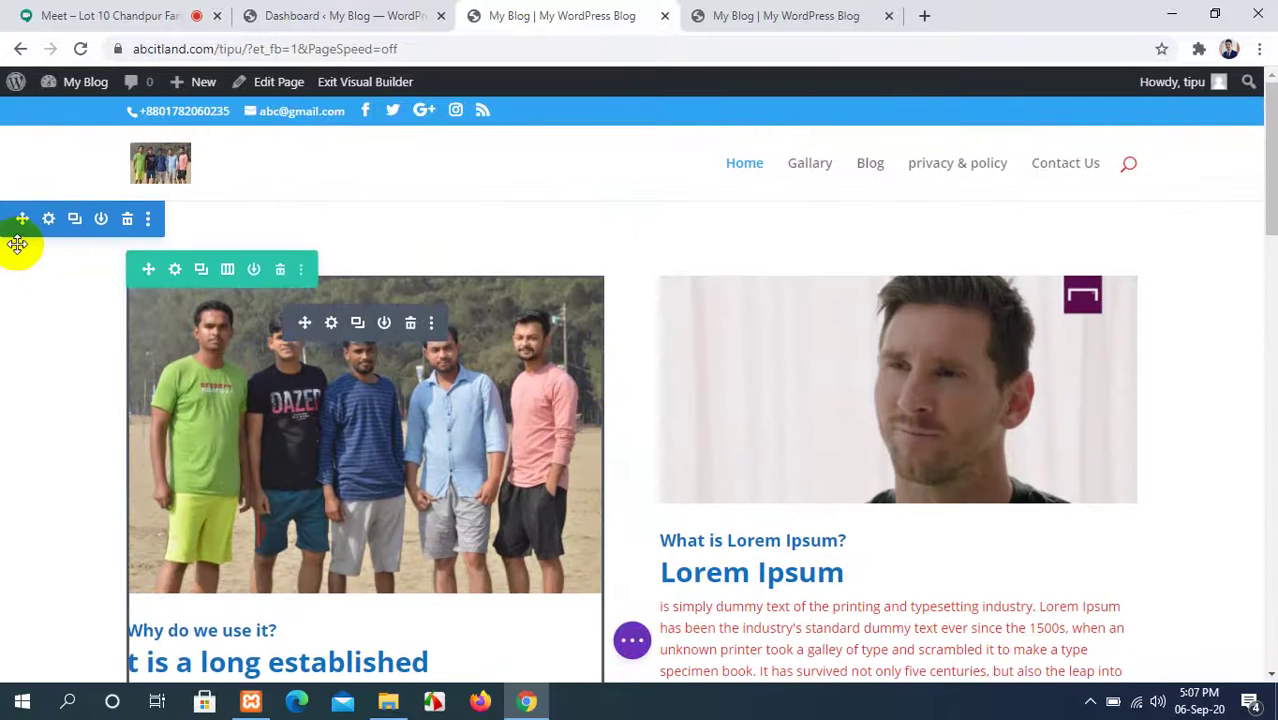
pyautogui.scroll(-1, 379, 296)
pyautogui.scroll(1, 379, 295)
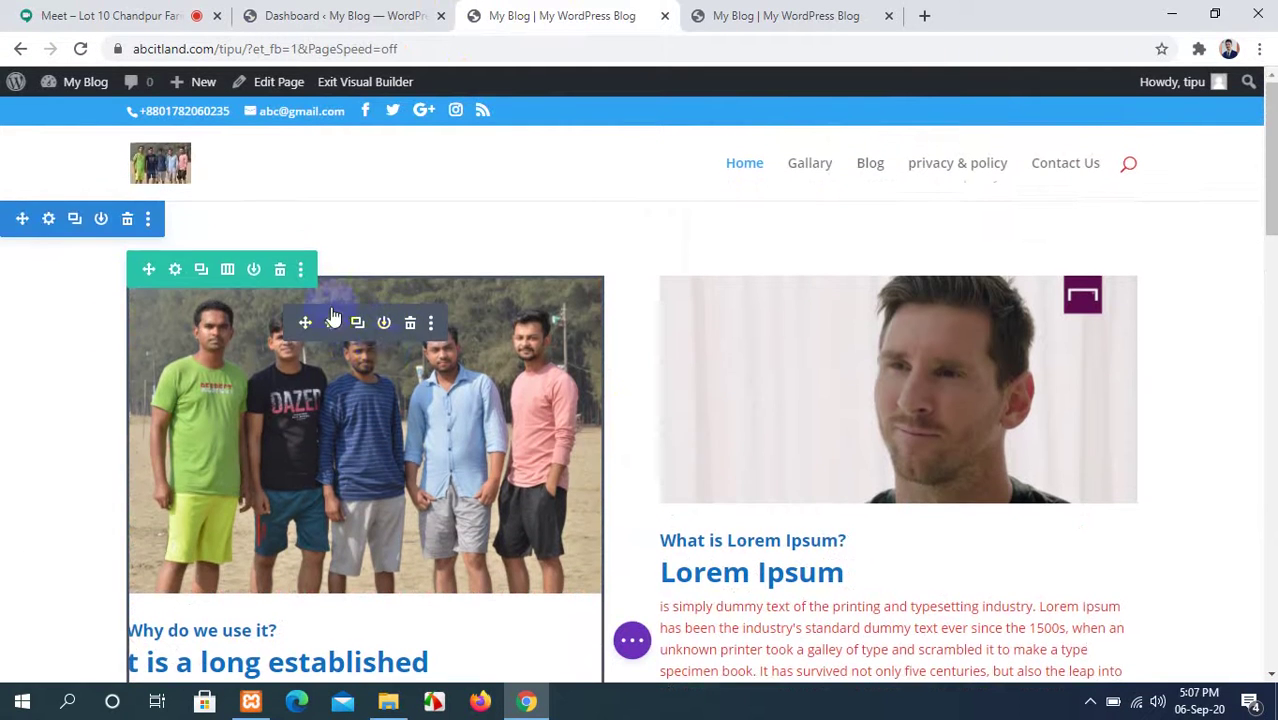
pyautogui.click(174, 272)
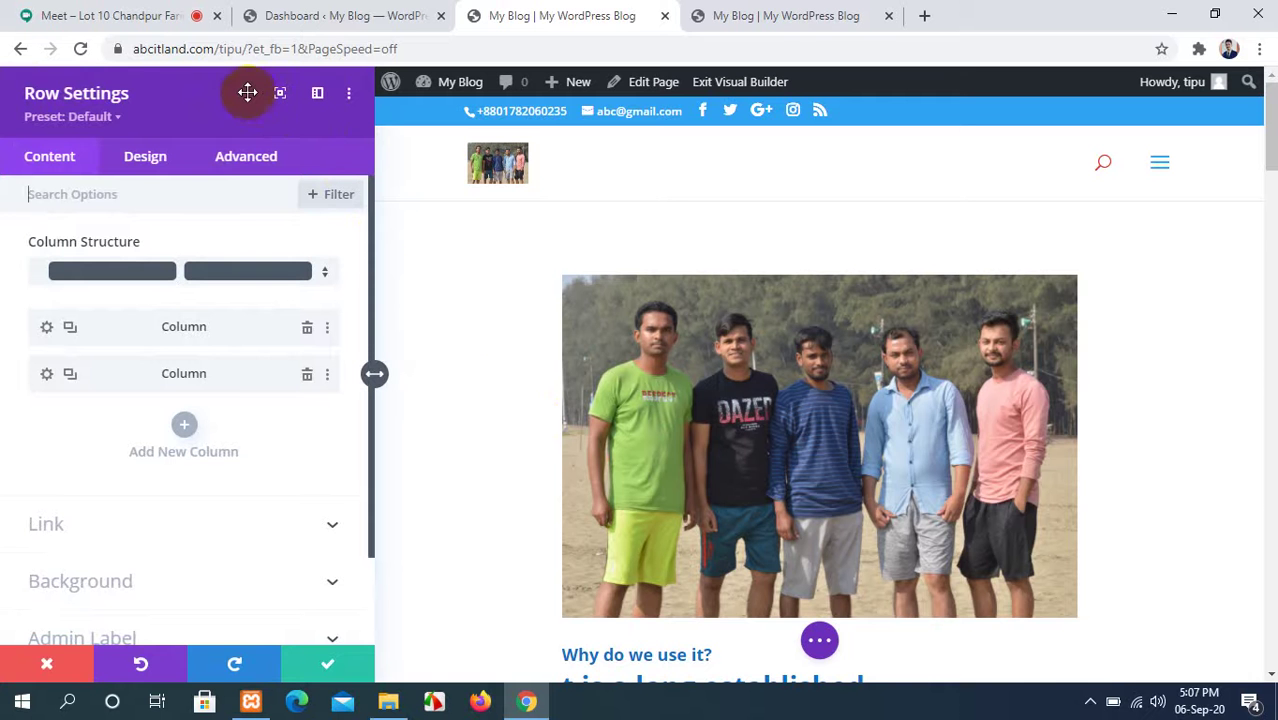
# Float the Row Settings panel over the page and dock it back beside the page.
pyautogui.moveTo(247, 92); pyautogui.dragTo(234, 151)
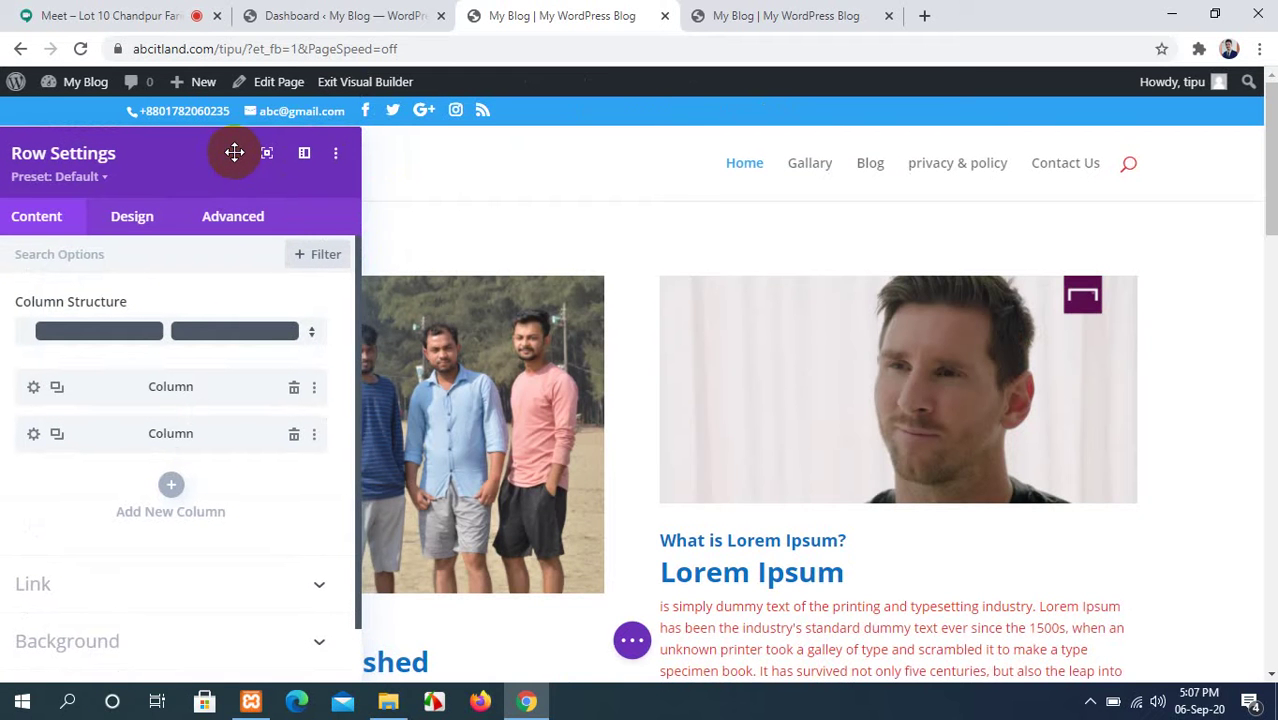
pyautogui.scroll(-5, 536, 349)
pyautogui.scroll(5, 536, 329)
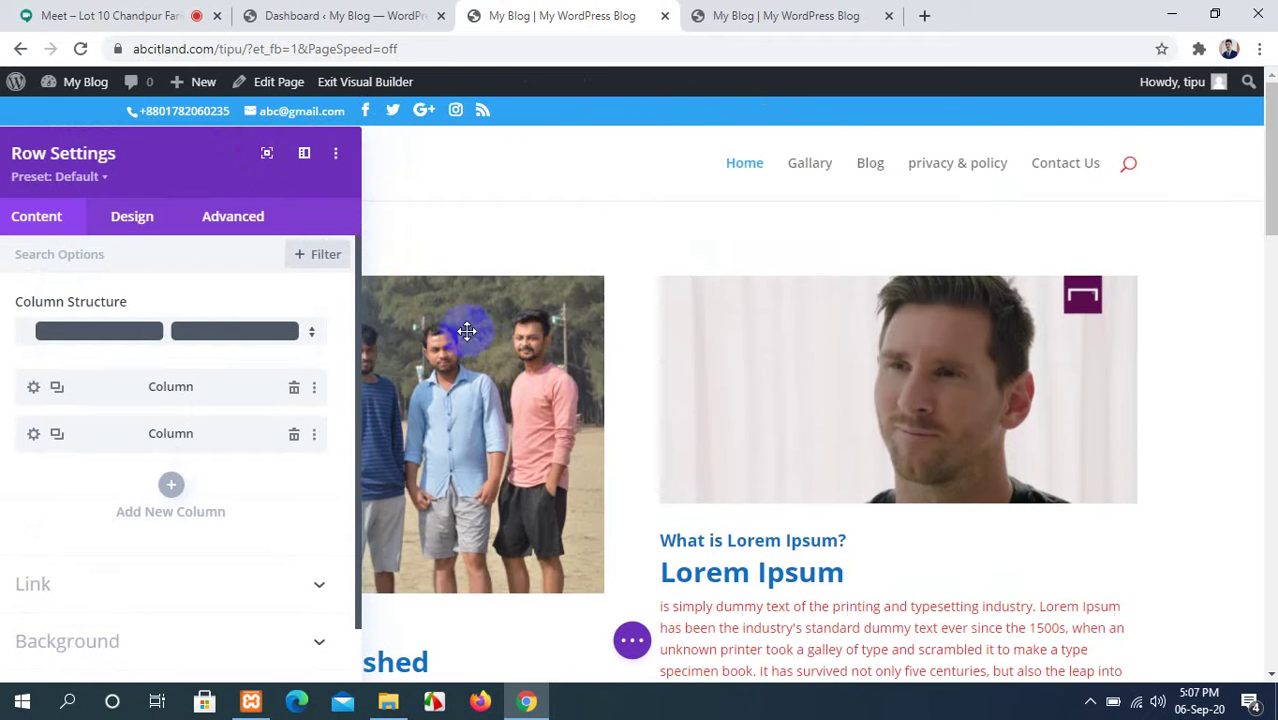
pyautogui.scroll(-5, 465, 334)
pyautogui.scroll(5, 428, 229)
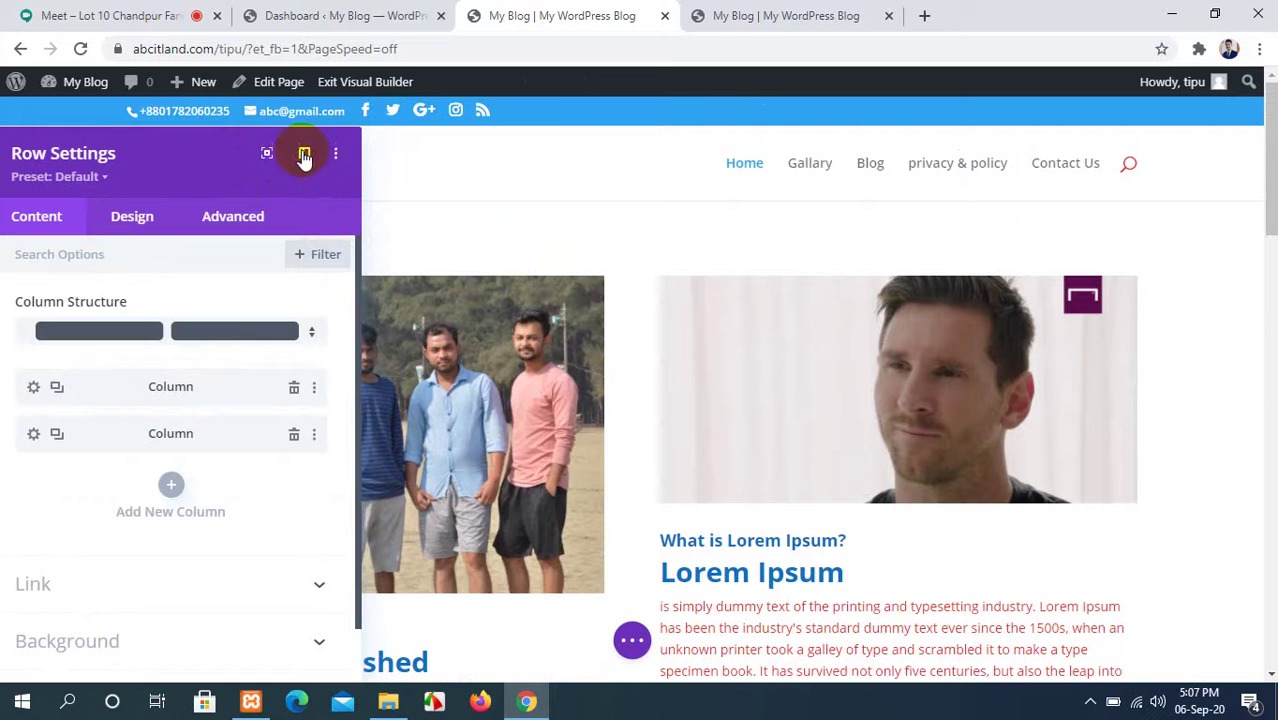
pyautogui.click(304, 155)
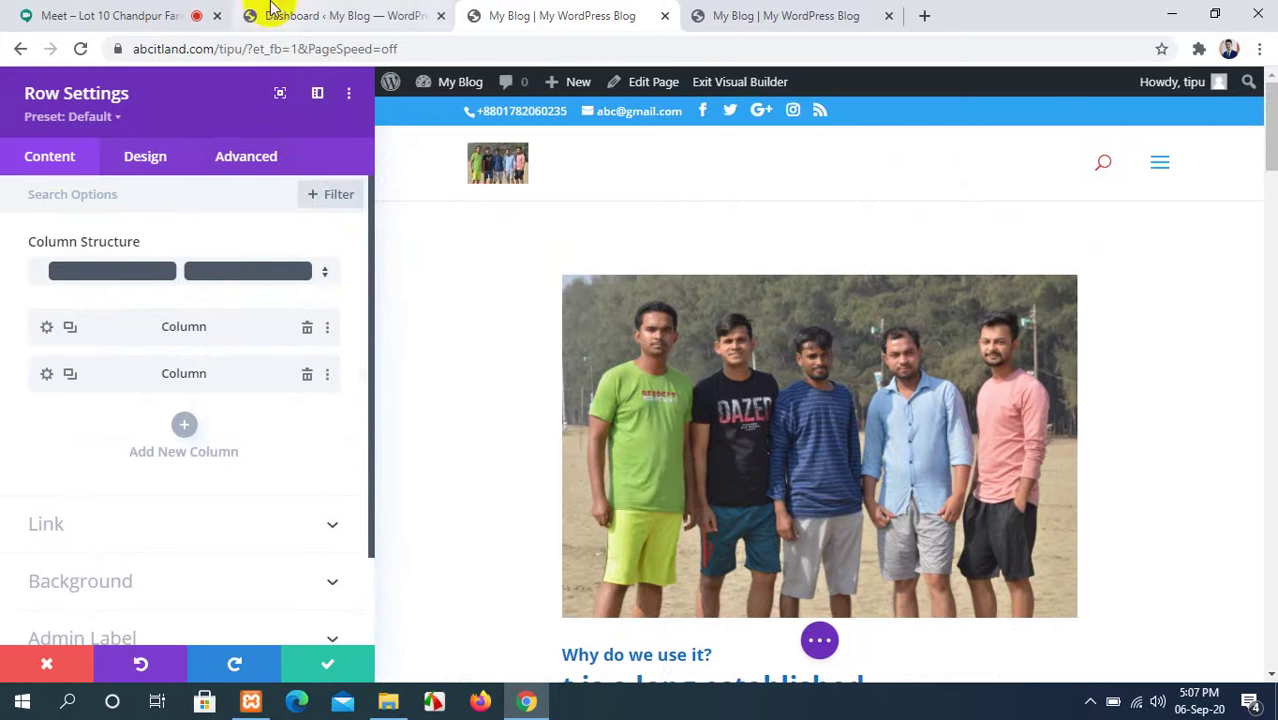
# Switch to the Google Meet call and present the entire screen to everyone.
pyautogui.click(122, 10)
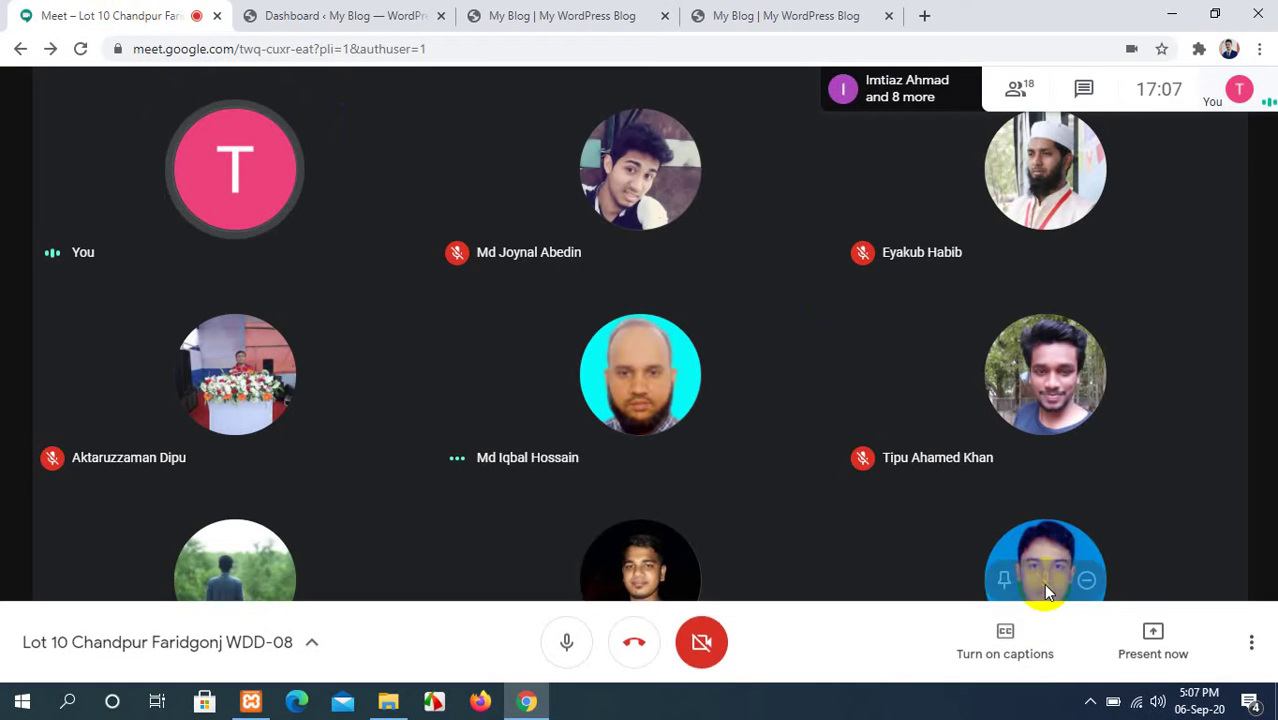
pyautogui.click(1141, 643)
pyautogui.click(1088, 482)
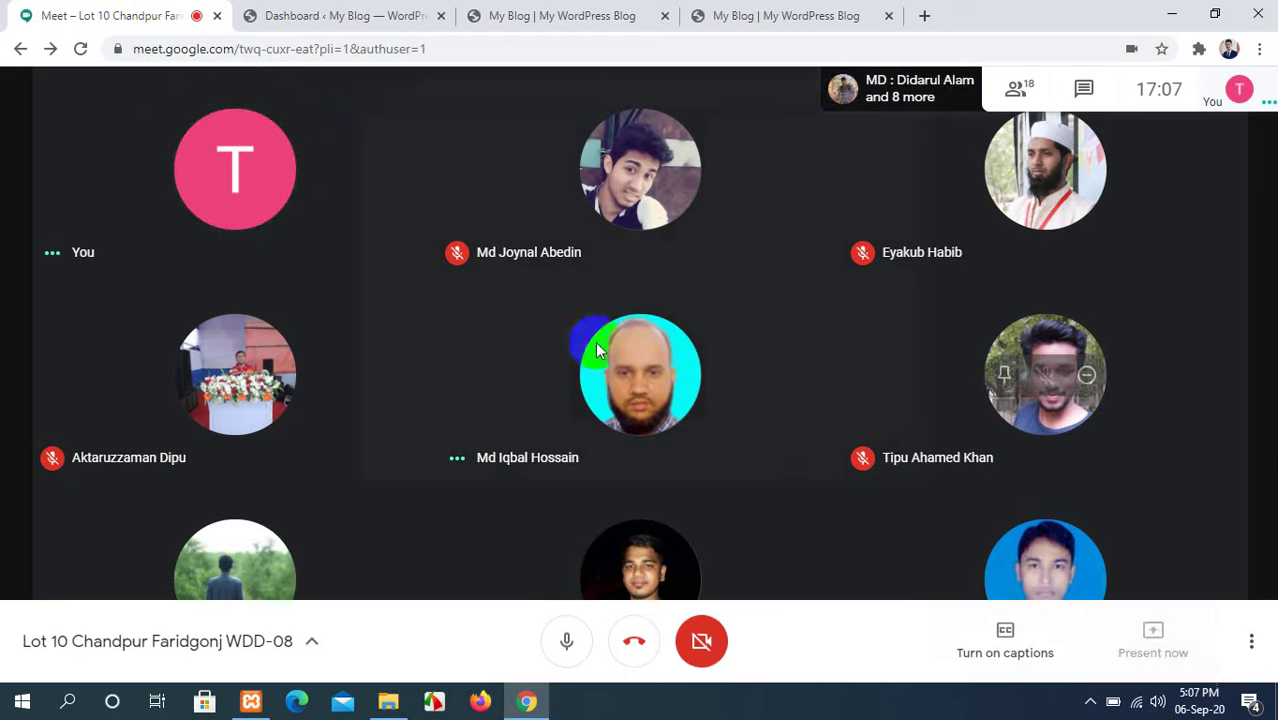
pyautogui.click(814, 452)
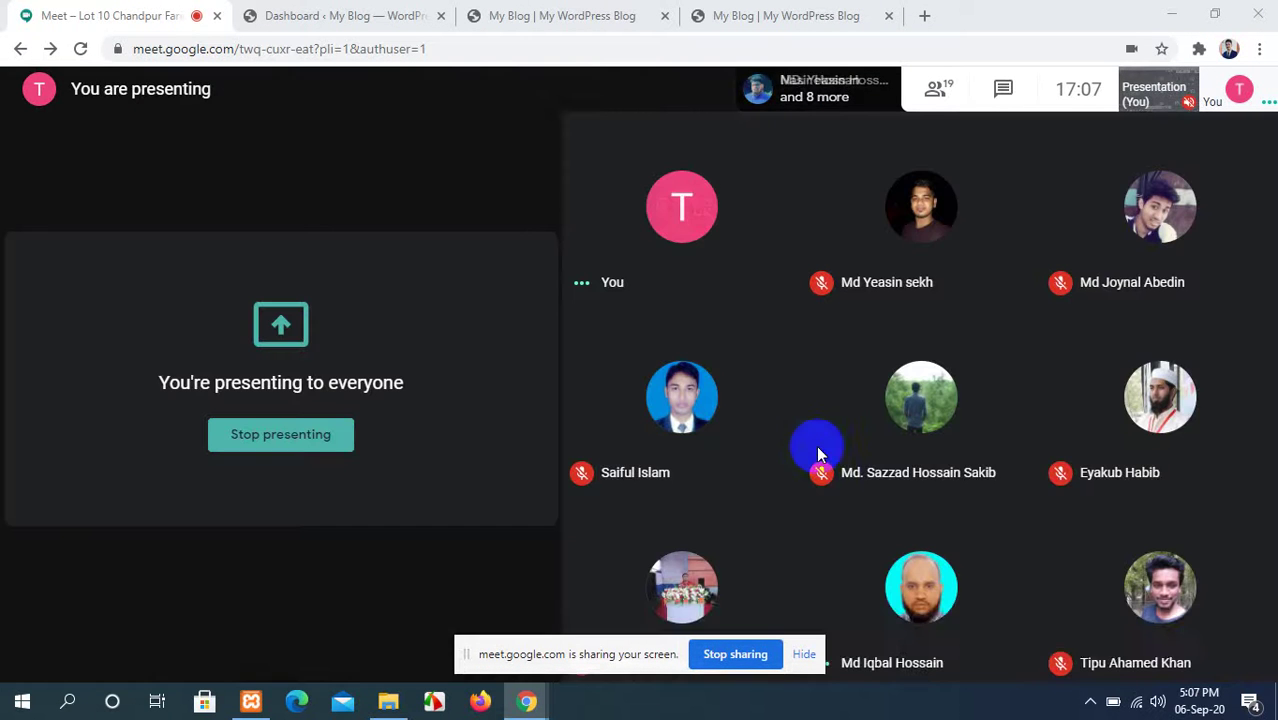
# Return to the My Blog page in the Visual Builder and undock the Row Settings panel so it floats over the page.
pyautogui.click(499, 15)
pyautogui.click(335, 15)
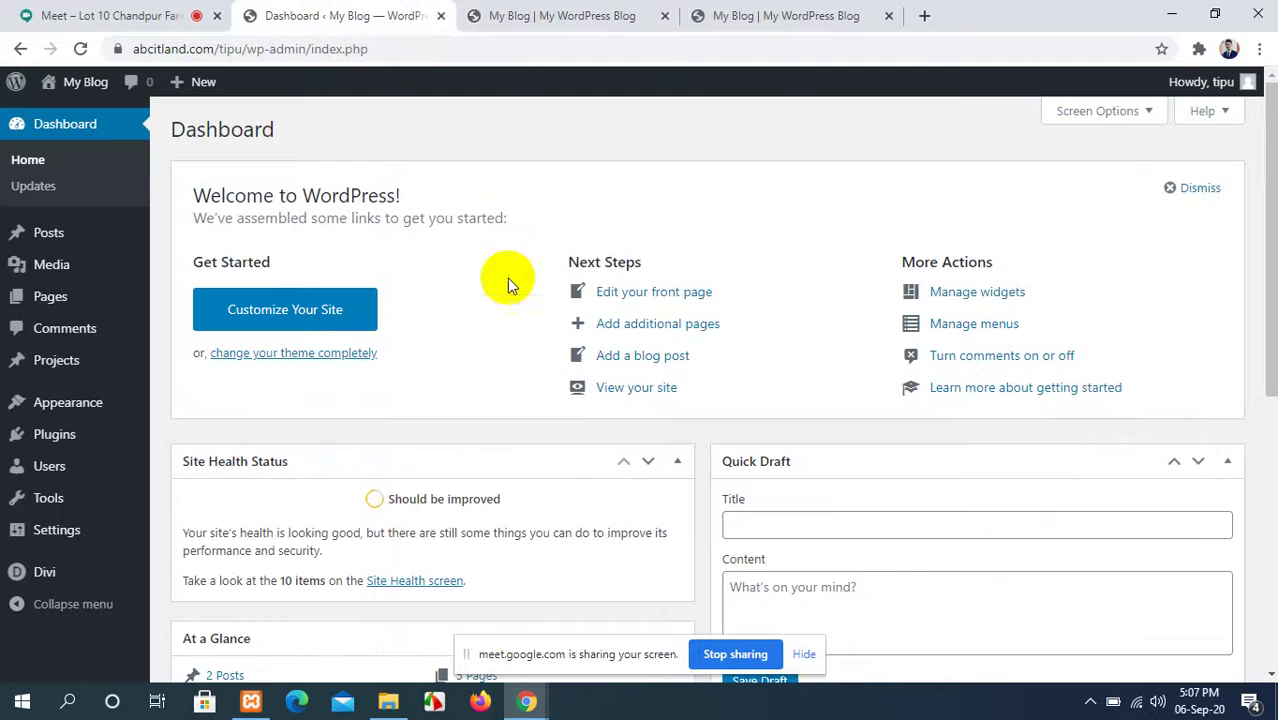
pyautogui.click(503, 12)
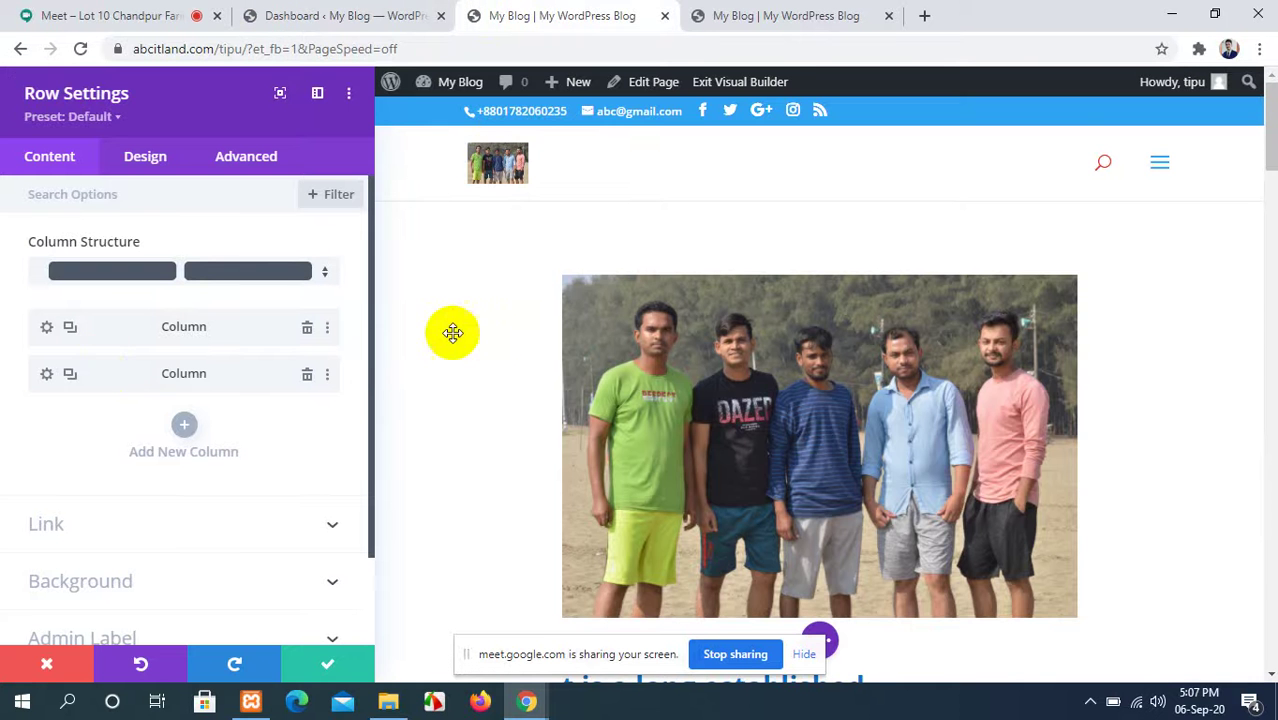
pyautogui.scroll(-3, 766, 346)
pyautogui.scroll(3, 766, 346)
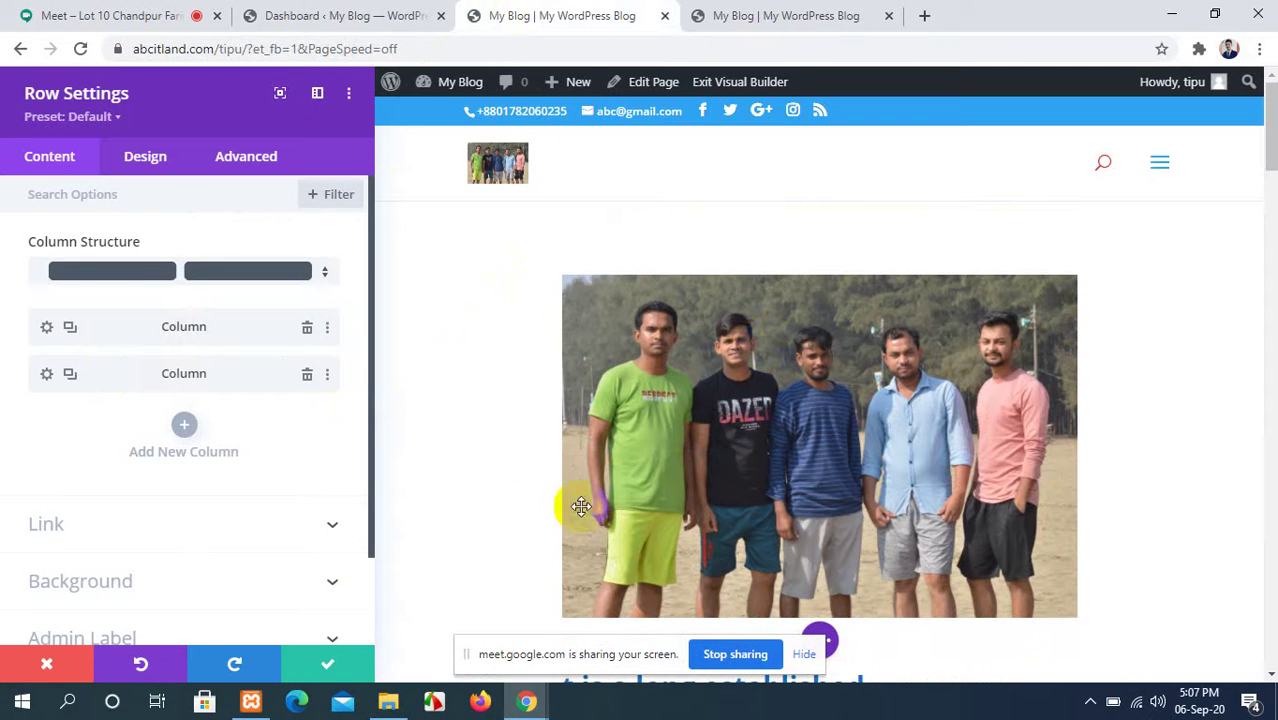
pyautogui.click(318, 93)
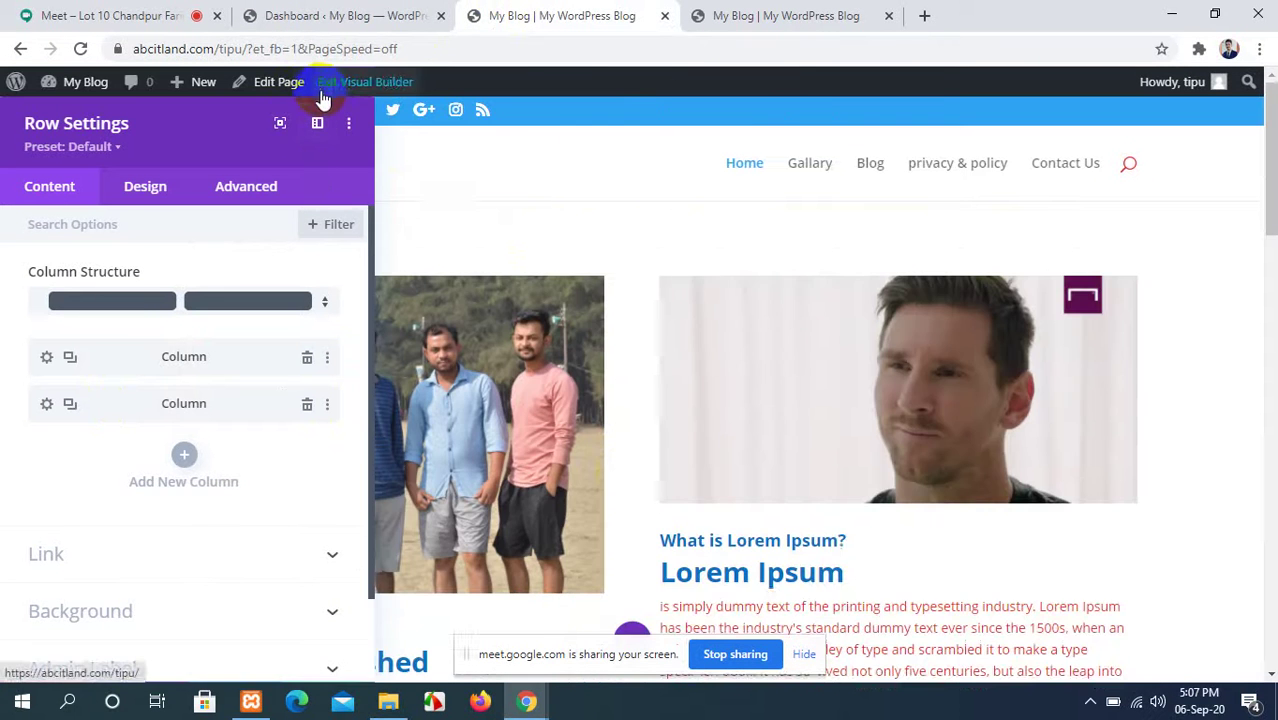
# Examine the page's two-column row alongside the column structure and column list in its row settings.
pyautogui.scroll(-3, 619, 423)
pyautogui.scroll(3, 619, 423)
pyautogui.scroll(-2, 622, 427)
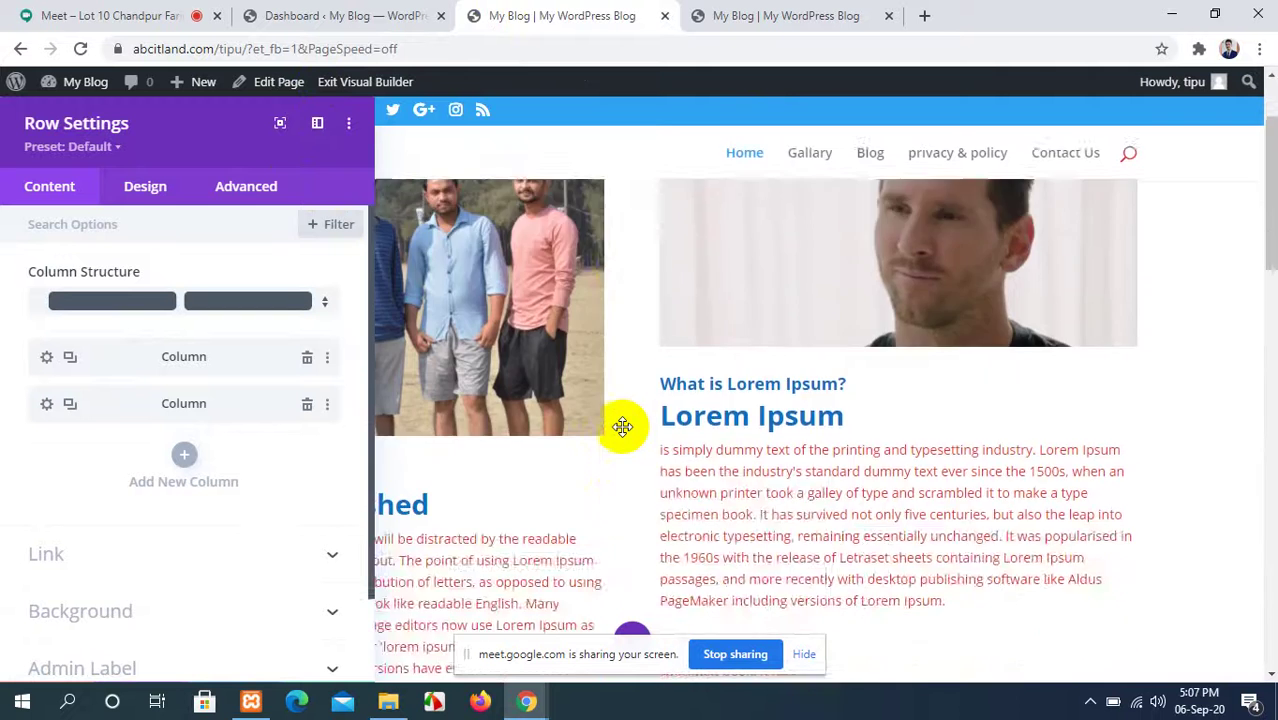
pyautogui.scroll(2, 622, 427)
pyautogui.scroll(-3, 545, 450)
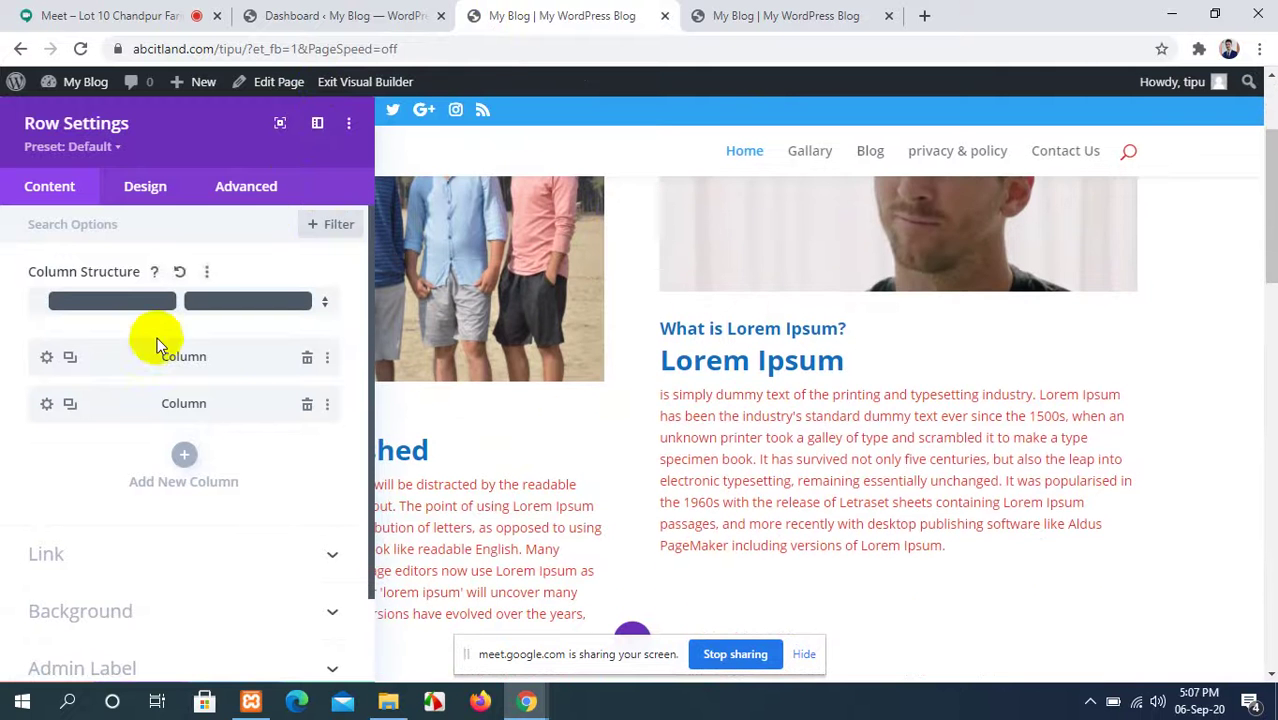
pyautogui.scroll(-3, 604, 430)
pyautogui.scroll(3, 604, 430)
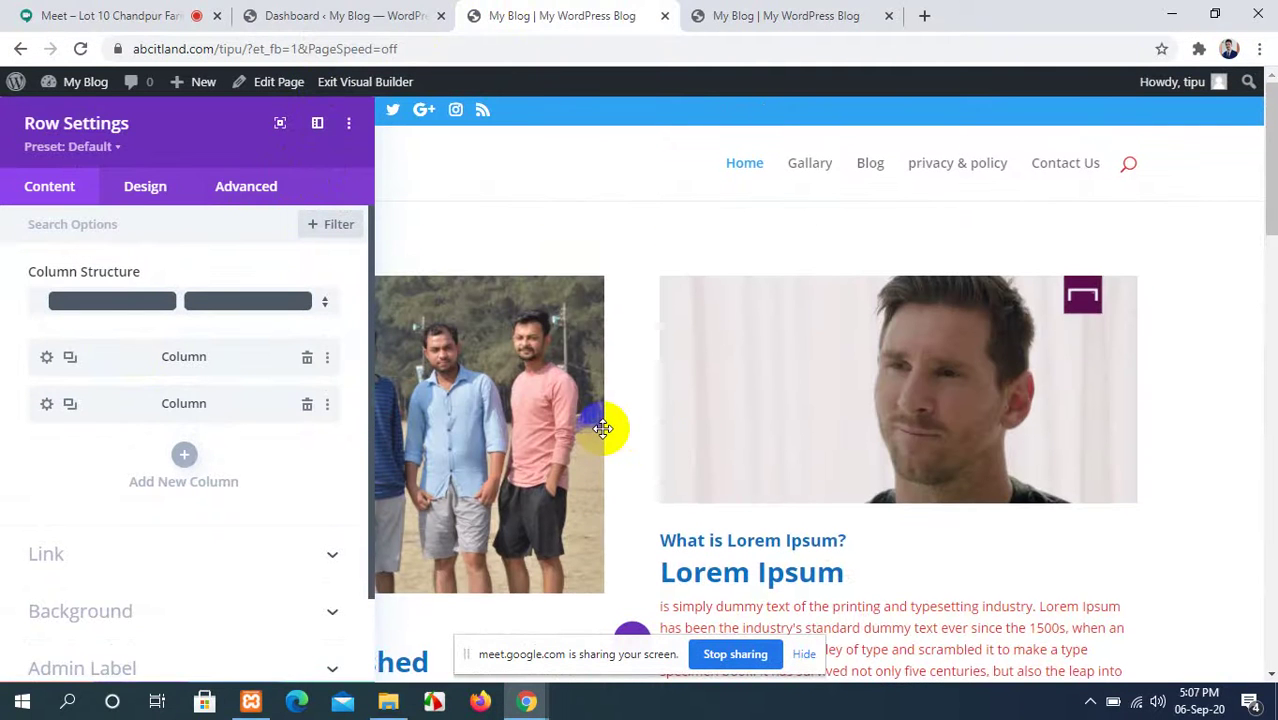
pyautogui.scroll(-2, 663, 394)
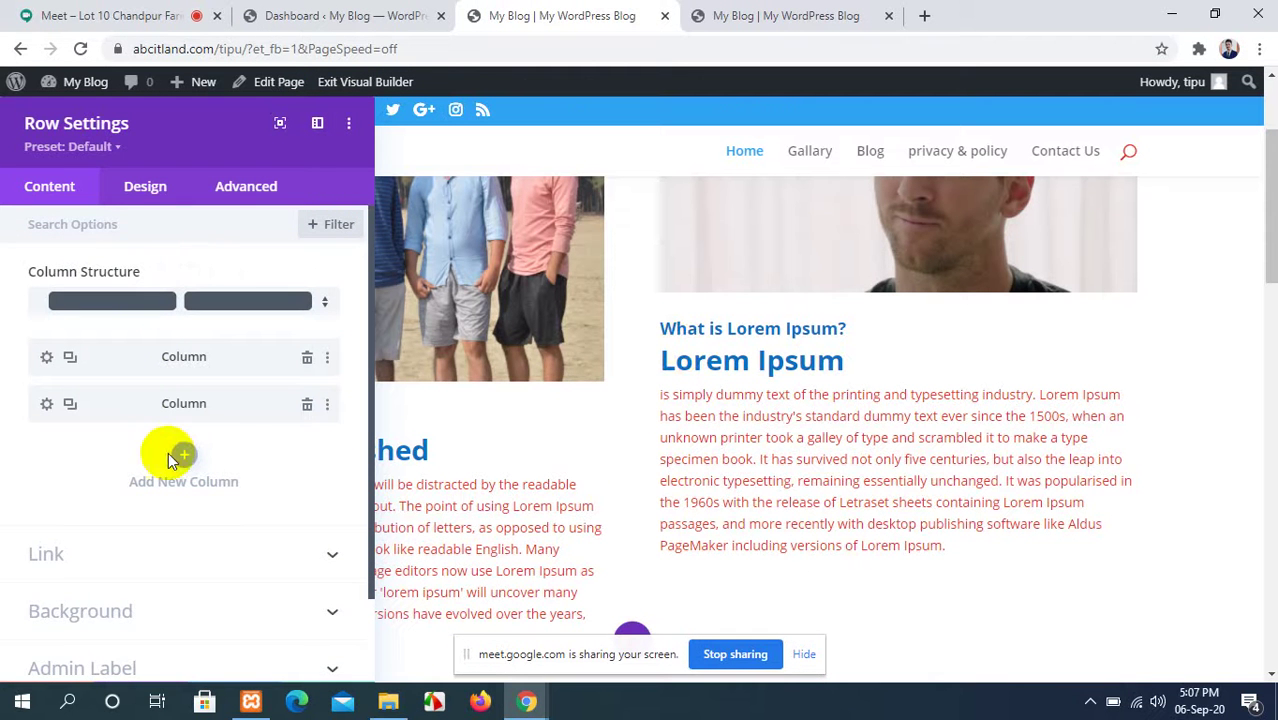
pyautogui.scroll(-2, 186, 462)
pyautogui.scroll(2, 186, 462)
pyautogui.scroll(-2, 186, 462)
# Review the row's Link settings and keep the Row Link Target as In The Same Window.
pyautogui.click(297, 456)
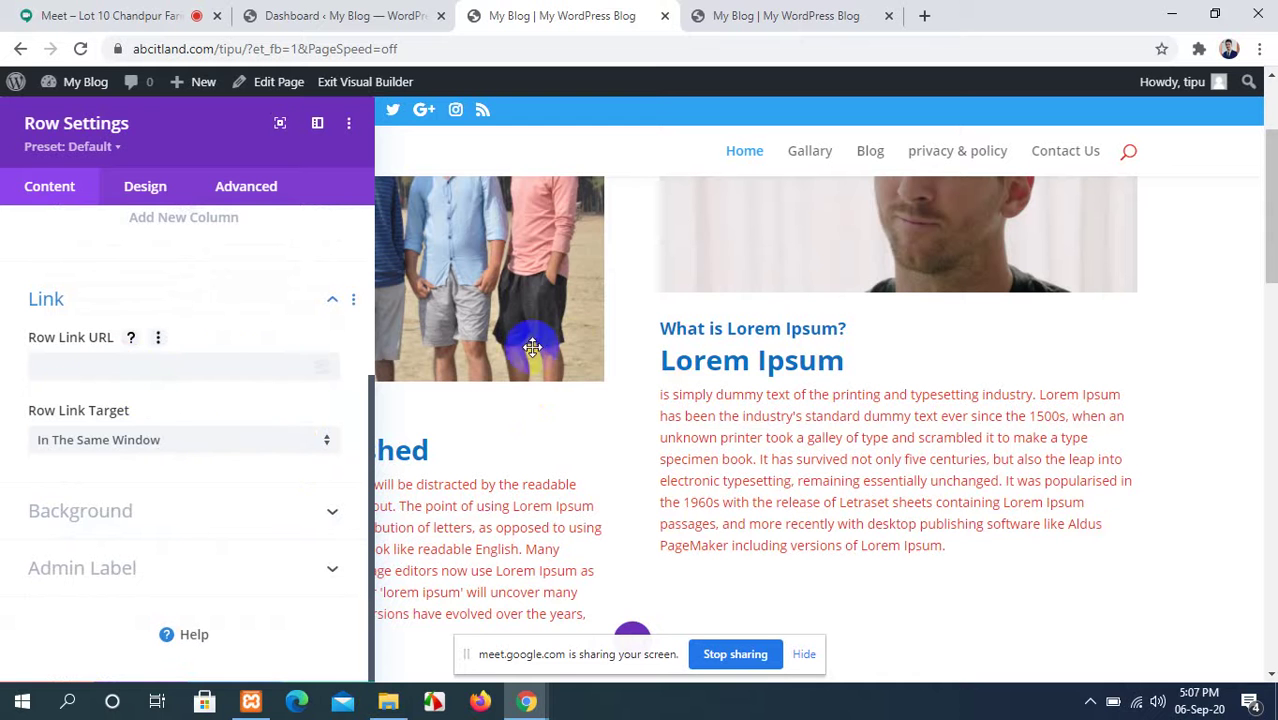
pyautogui.click(303, 443)
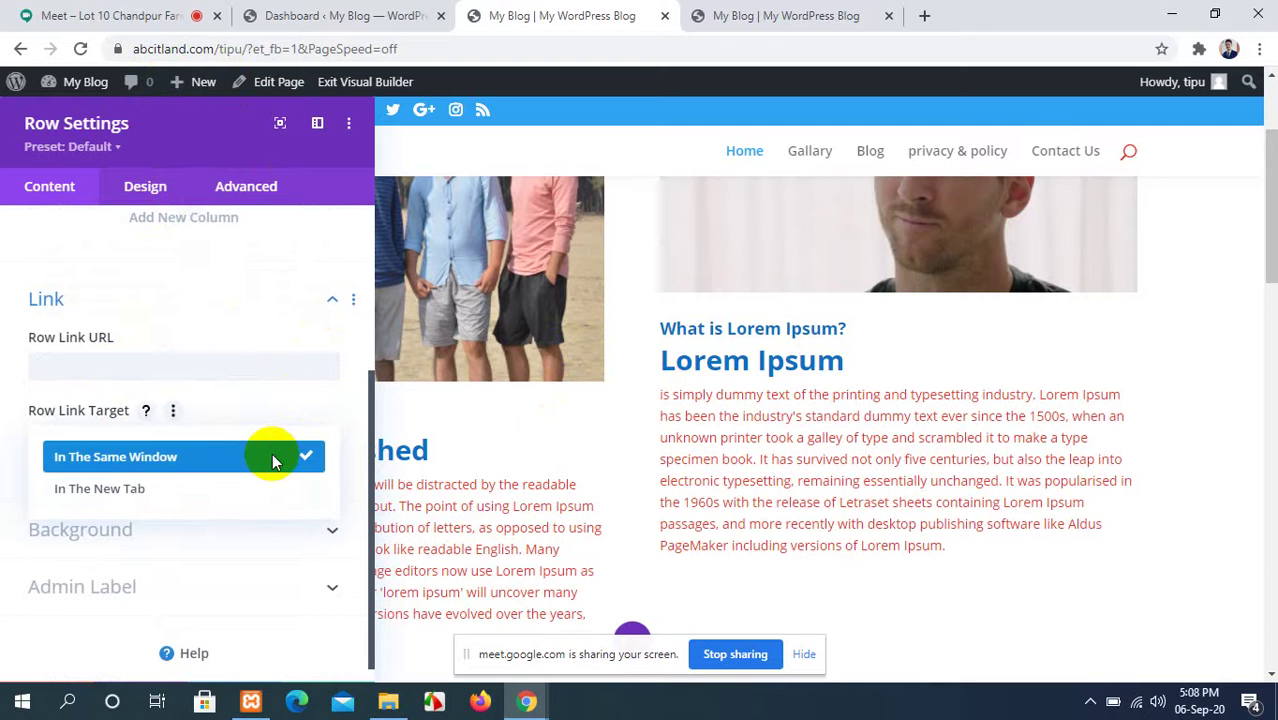
pyautogui.click(272, 453)
# Give the row a green background color with 0.68 opacity, rgba(124,218,36,0.68).
pyautogui.click(320, 516)
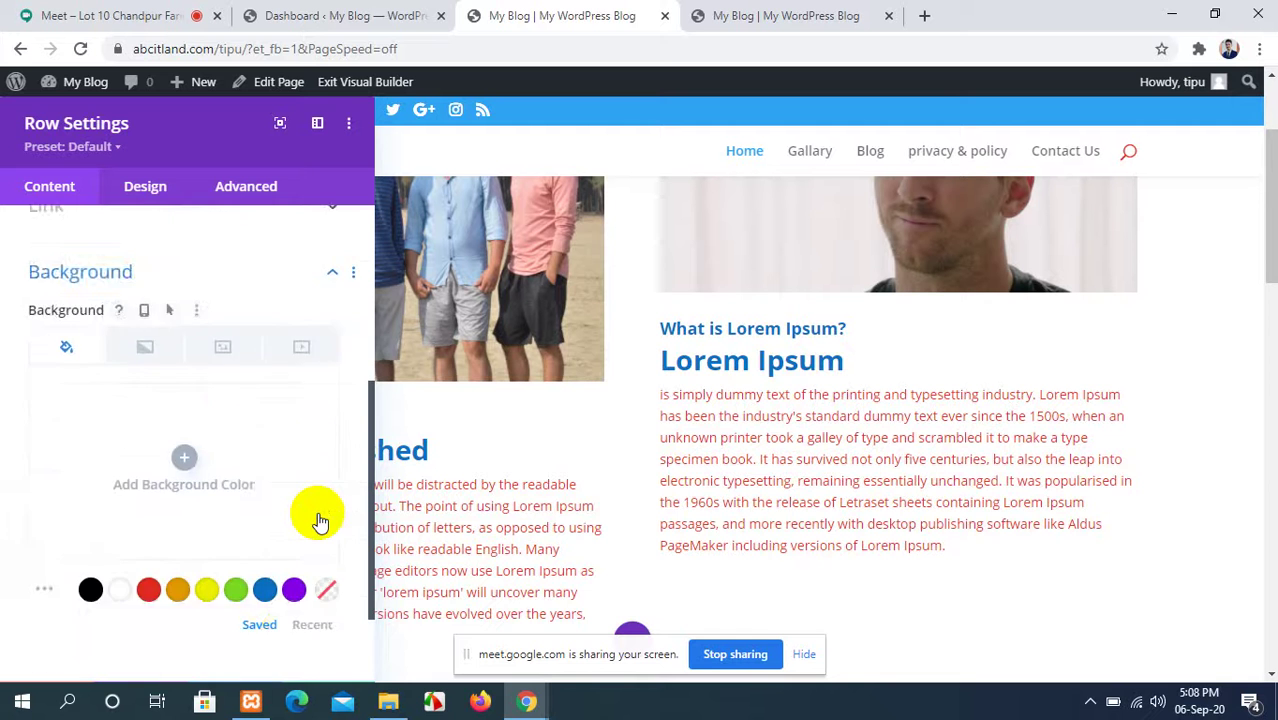
pyautogui.click(237, 468)
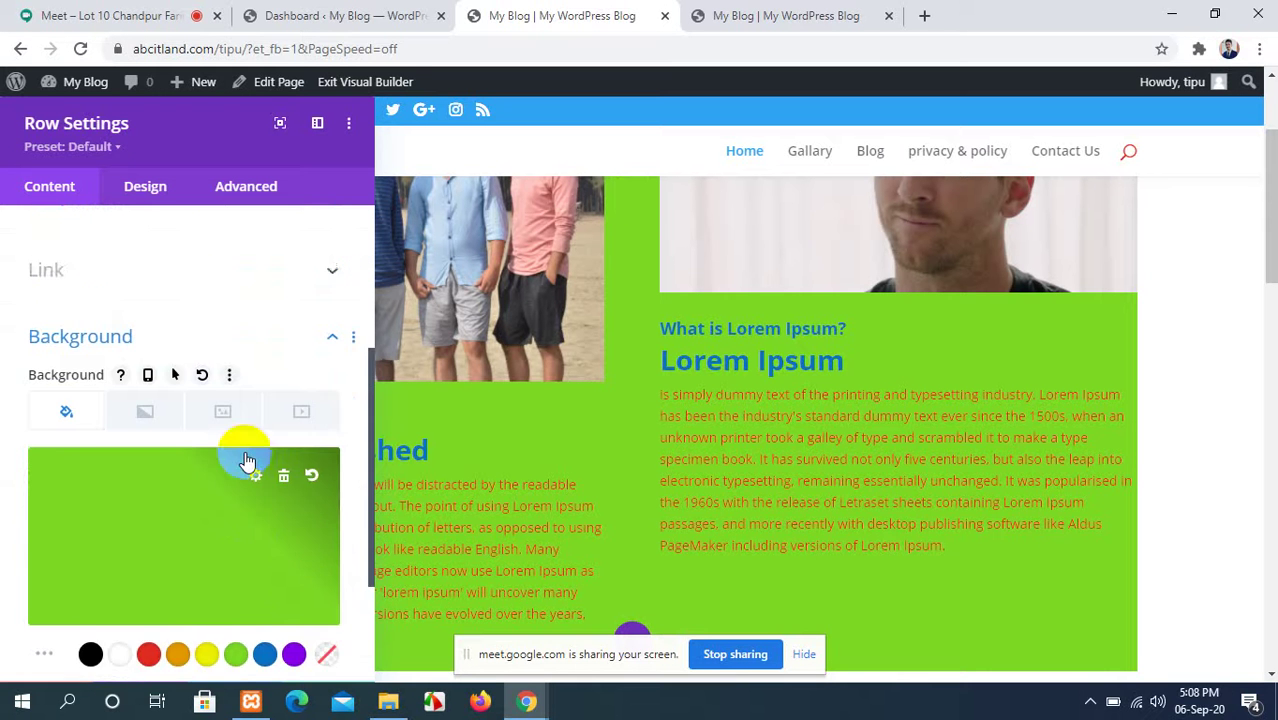
pyautogui.click(256, 383)
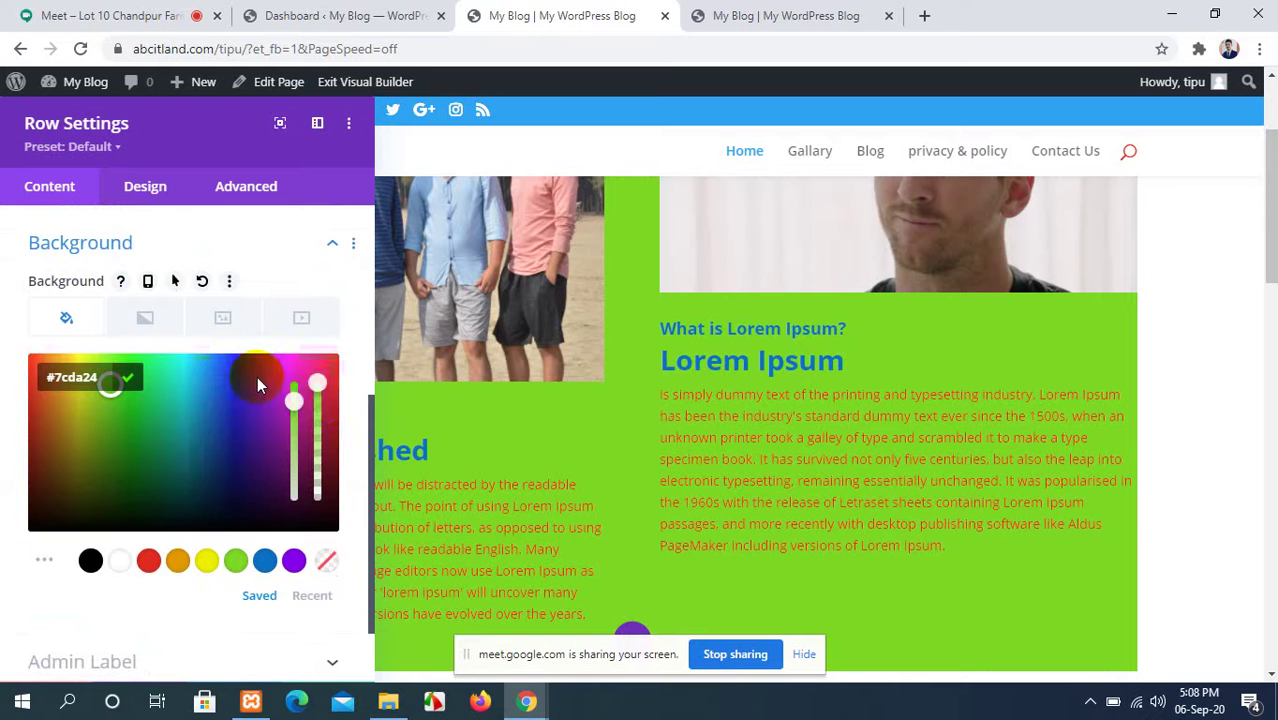
pyautogui.moveTo(320, 414); pyautogui.dragTo(314, 432)
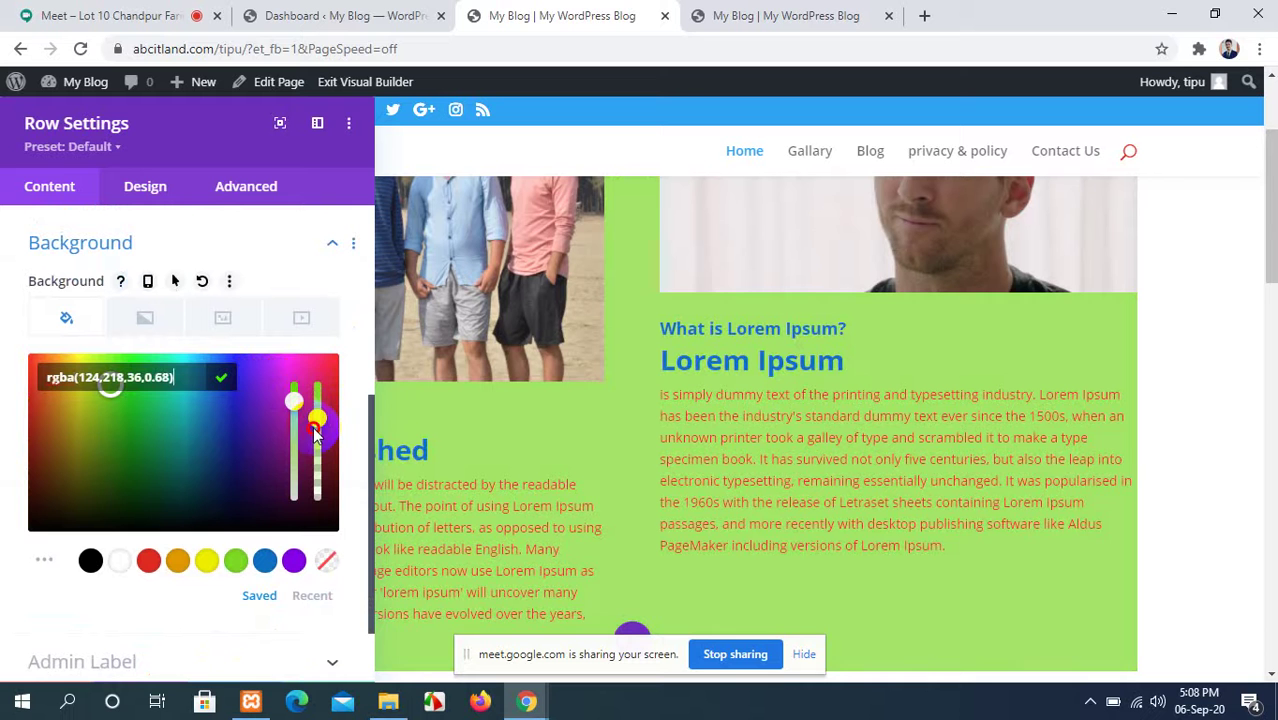
pyautogui.click(262, 596)
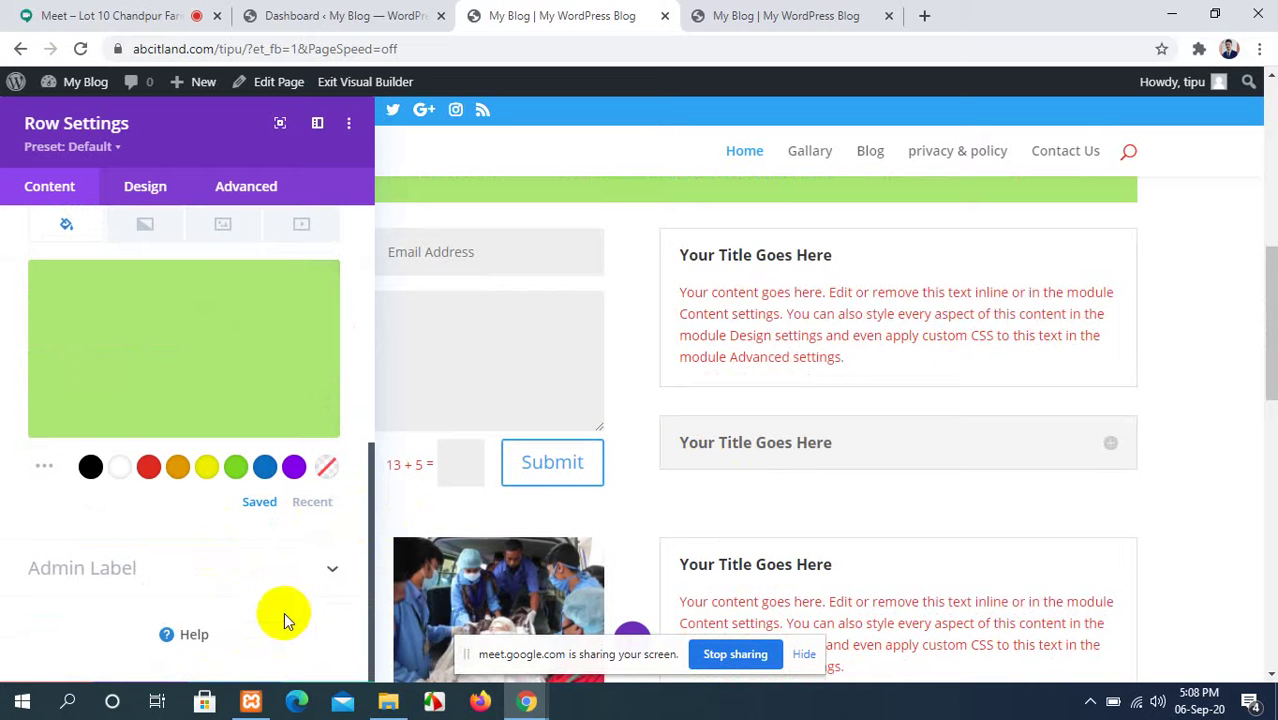
# Expand the row's Admin Label settings and review the remaining content options of the row.
pyautogui.scroll(3, 295, 562)
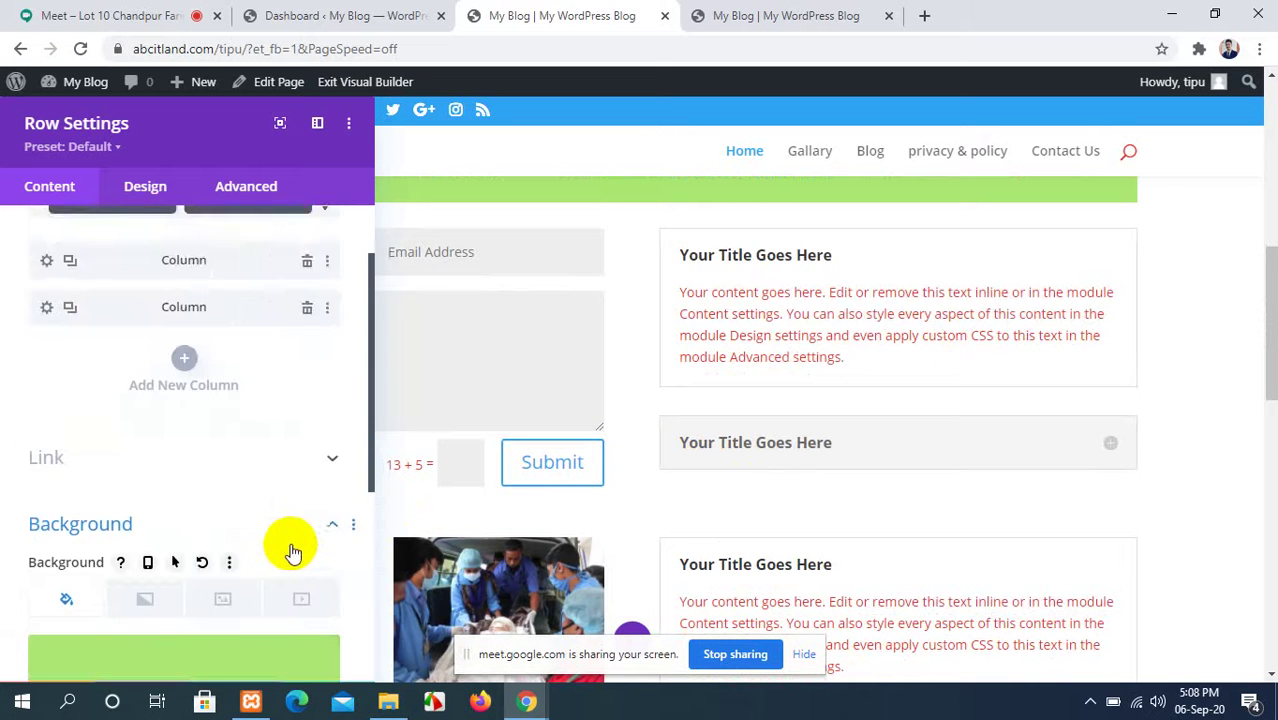
pyautogui.scroll(-3, 288, 548)
pyautogui.click(295, 570)
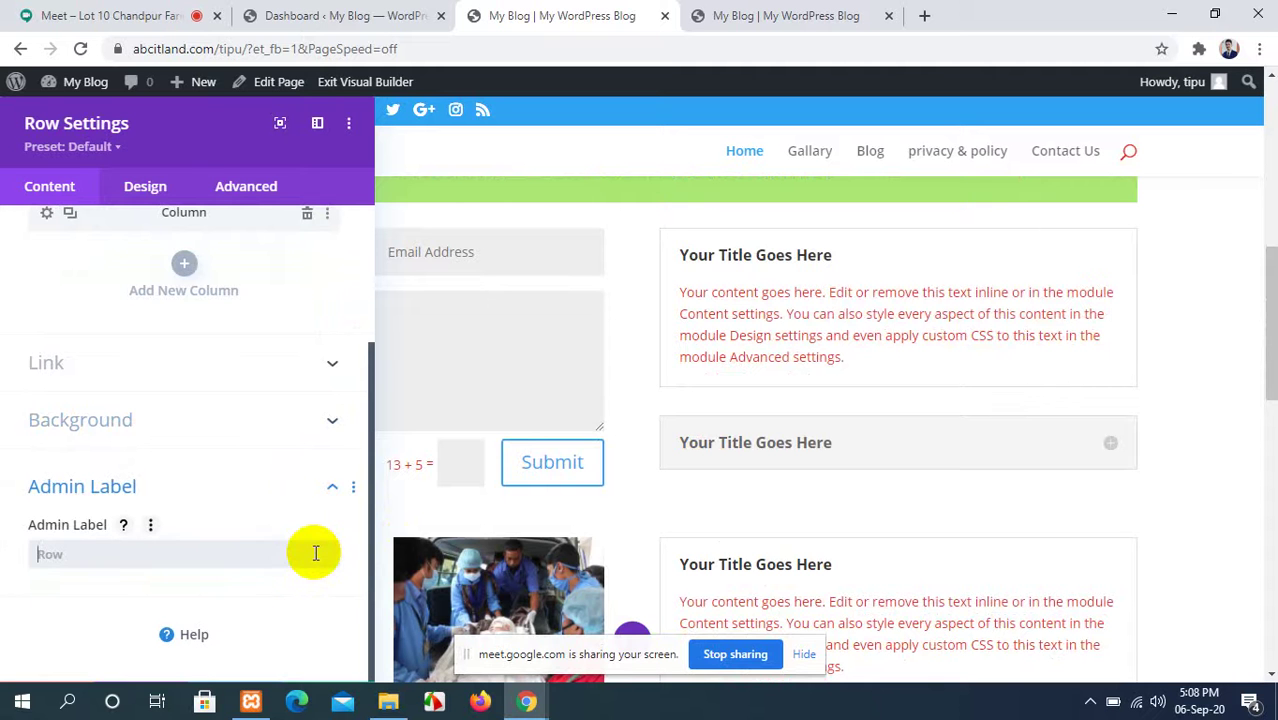
pyautogui.scroll(3, 253, 571)
pyautogui.scroll(-3, 251, 571)
pyautogui.scroll(4, 264, 301)
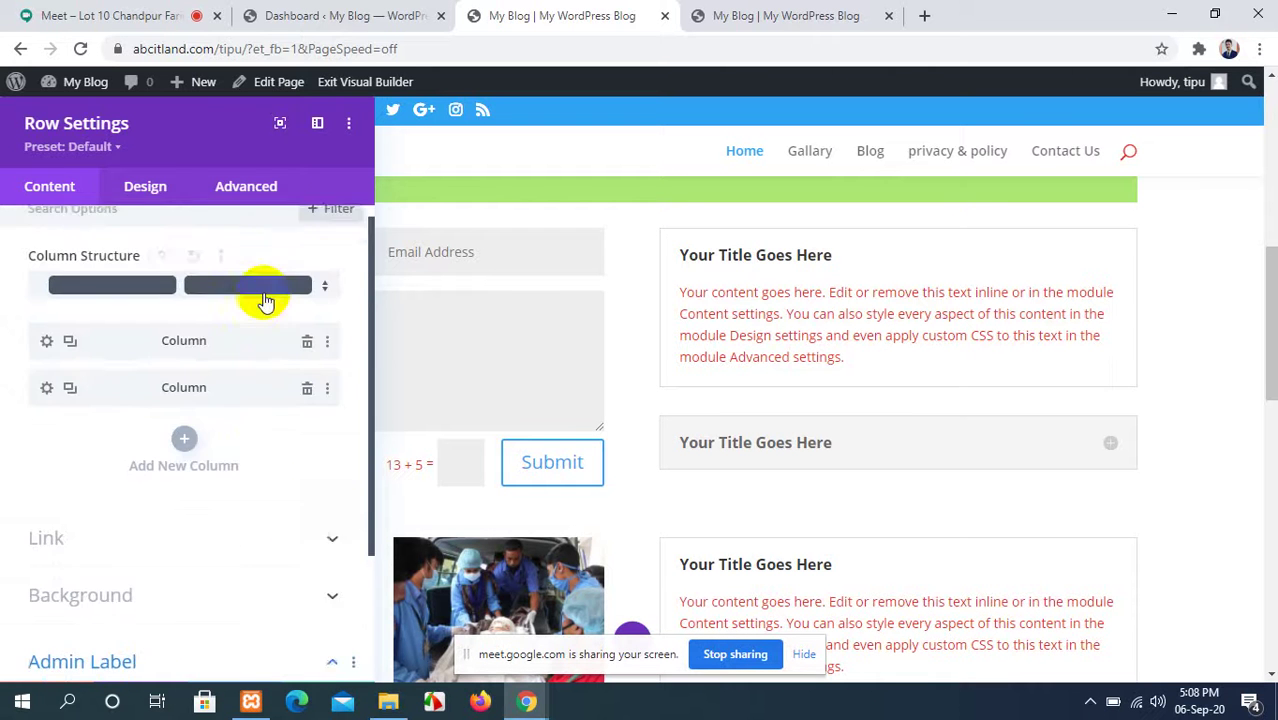
pyautogui.scroll(-3, 305, 630)
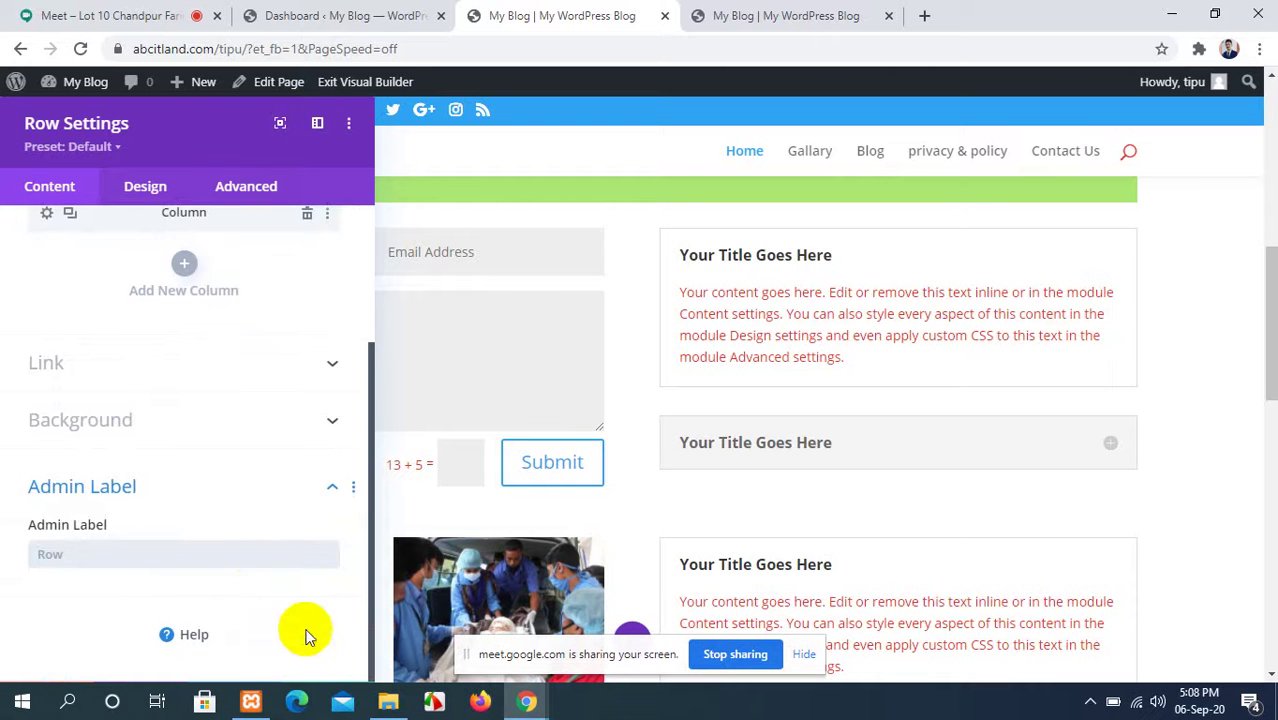
pyautogui.scroll(3, 231, 487)
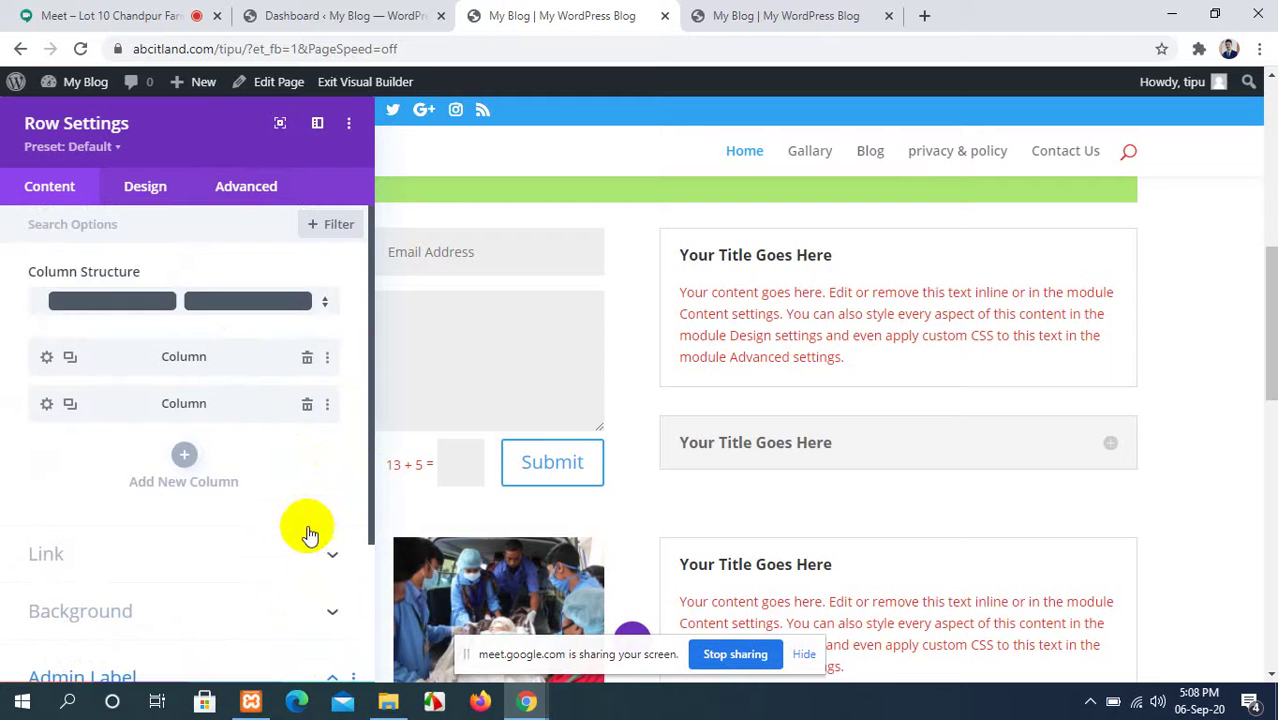
# Collapse the Admin Label section and look over the row's column list and remaining content option groups.
pyautogui.scroll(-3, 308, 530)
pyautogui.click(330, 489)
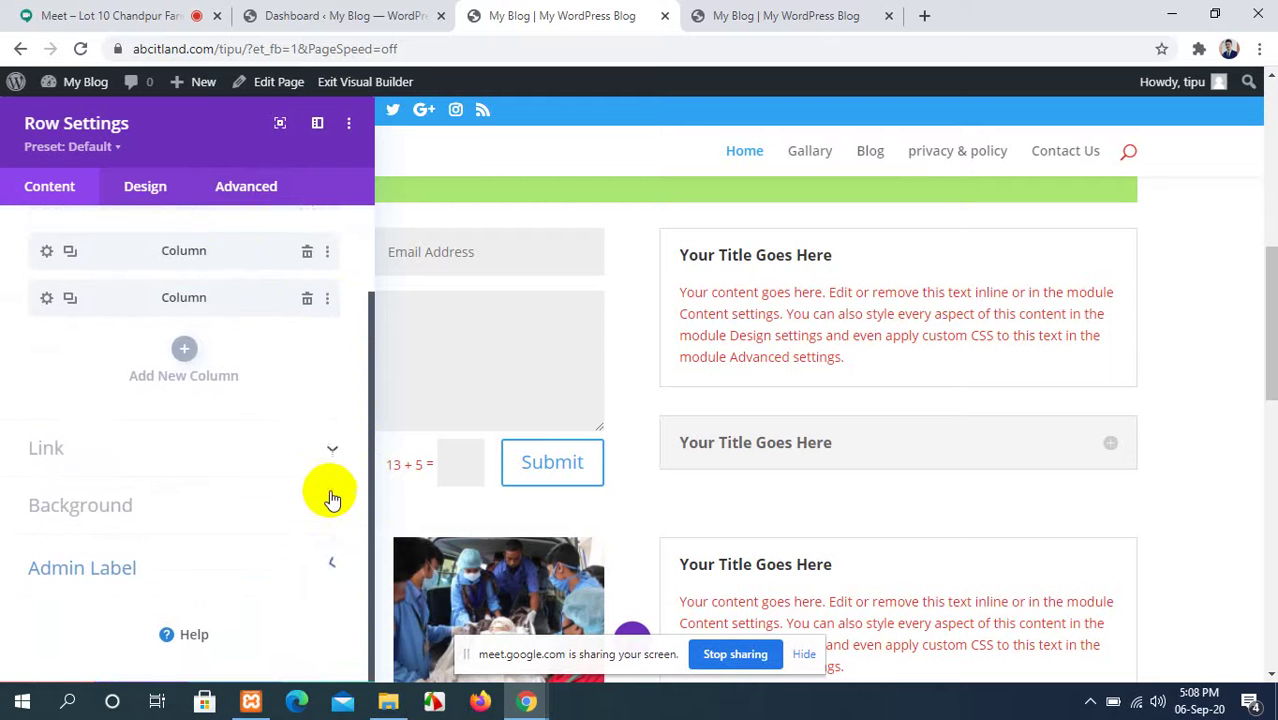
pyautogui.scroll(2, 331, 420)
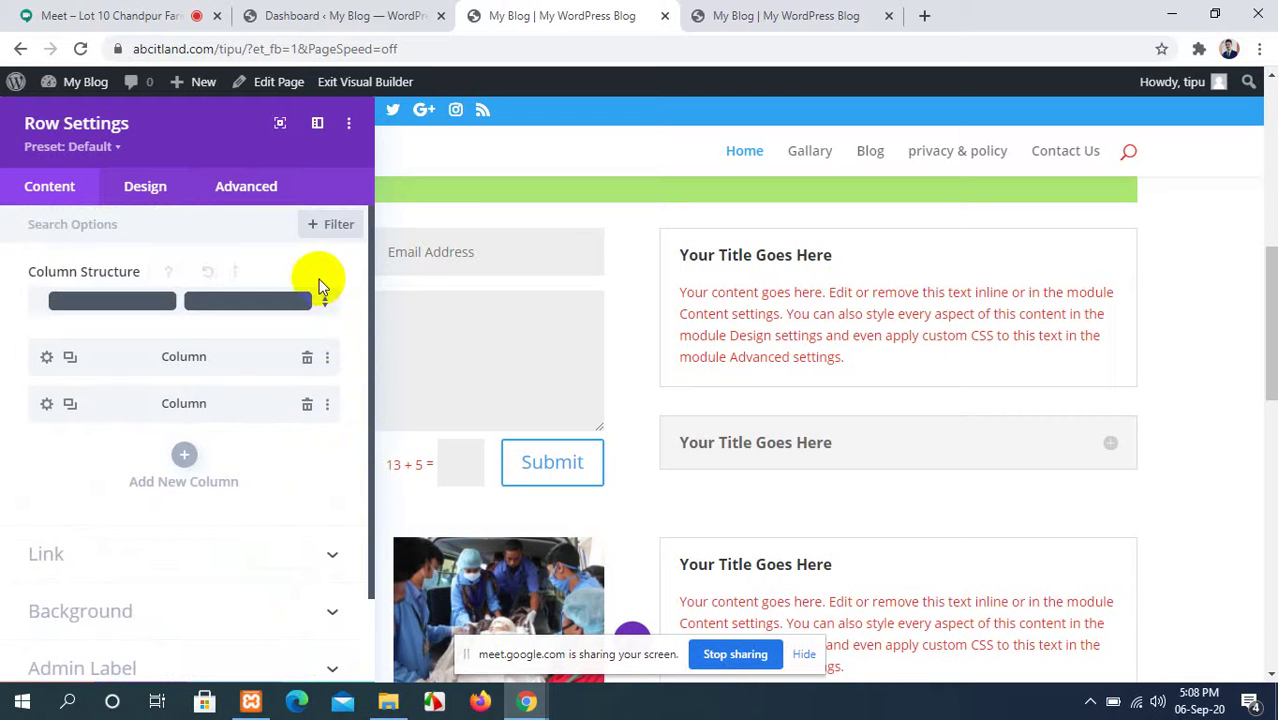
pyautogui.scroll(-2, 950, 499)
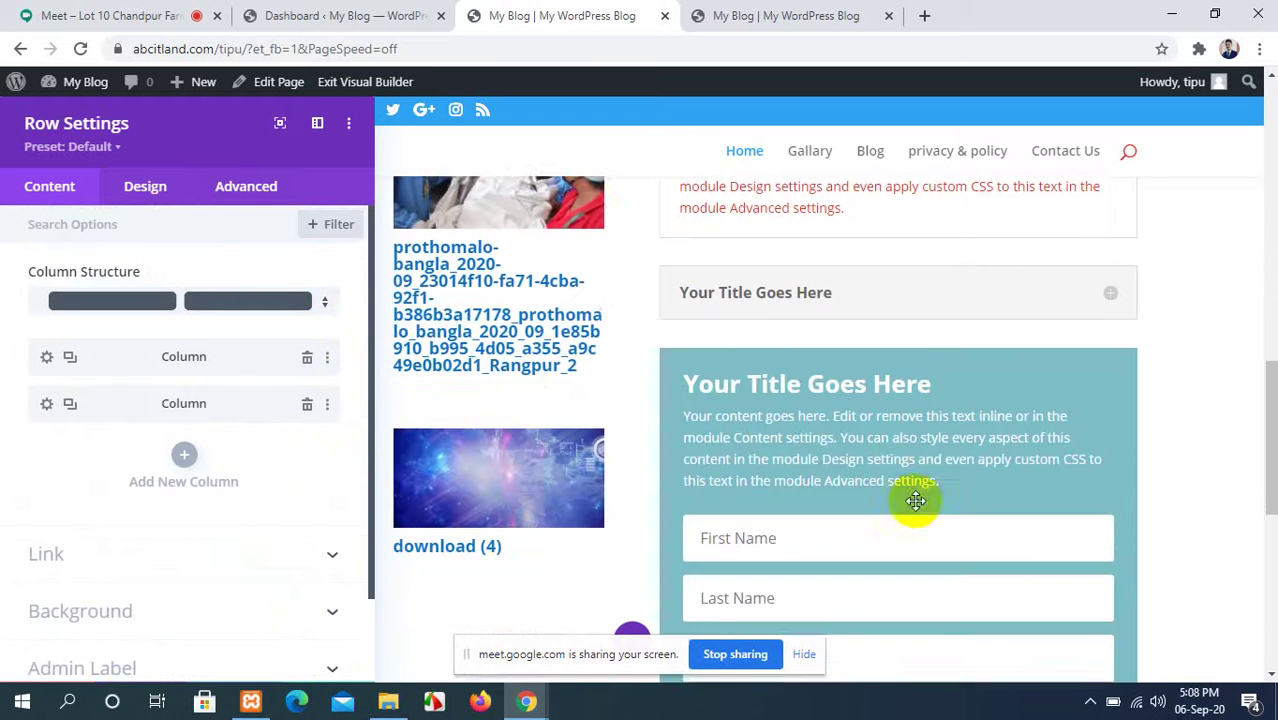
pyautogui.scroll(-2, 262, 595)
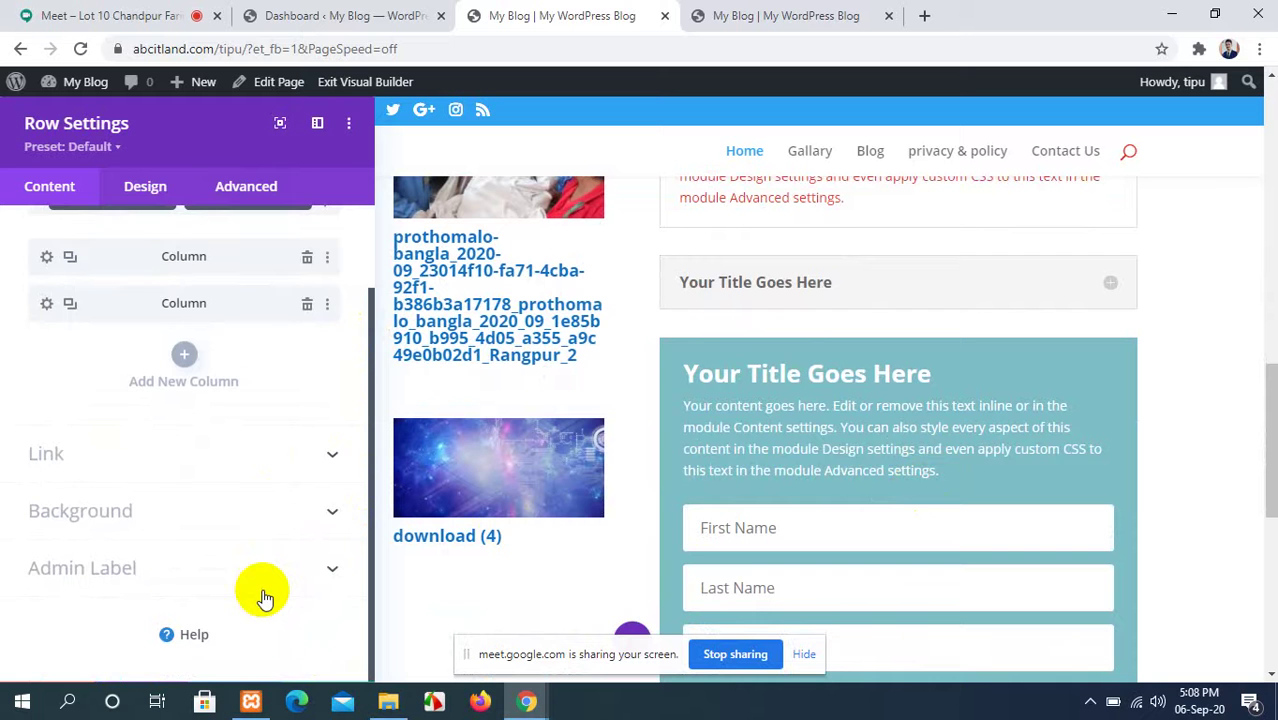
pyautogui.scroll(2, 262, 595)
# Review the row's Design option groups, from Sizing to Animation, and accept the row settings.
pyautogui.click(145, 186)
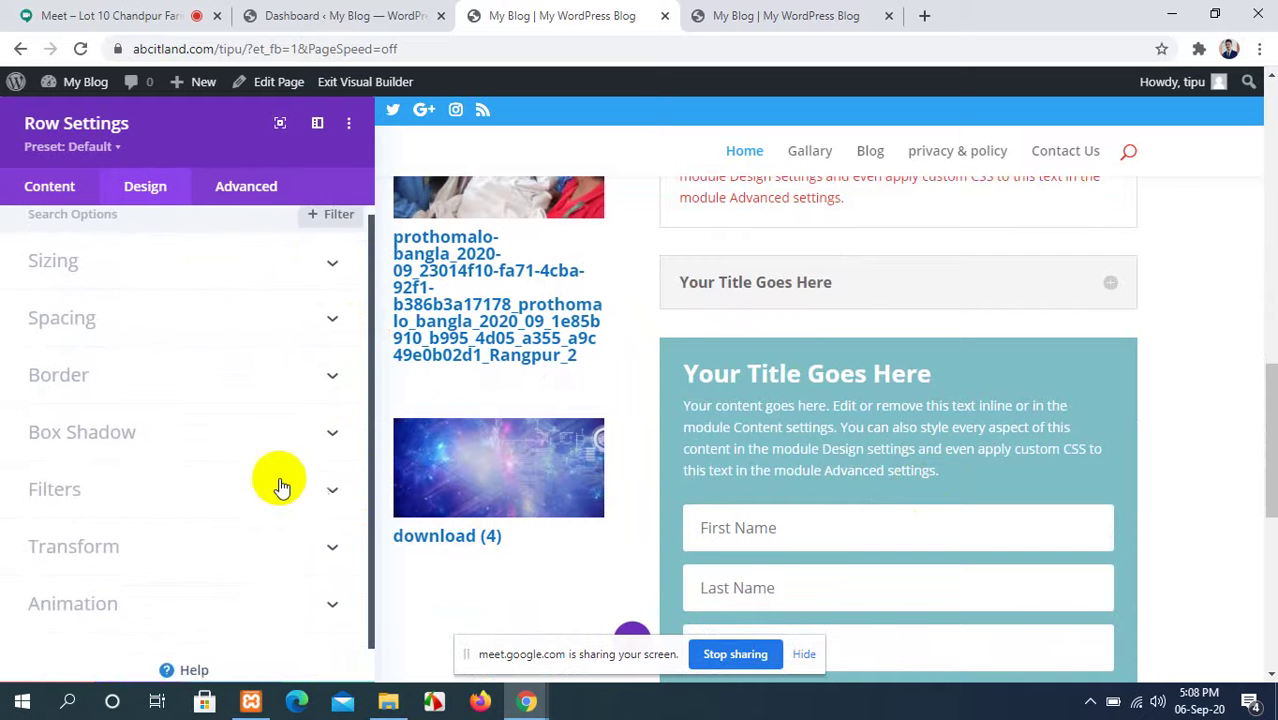
pyautogui.scroll(-1, 281, 487)
pyautogui.scroll(1, 281, 487)
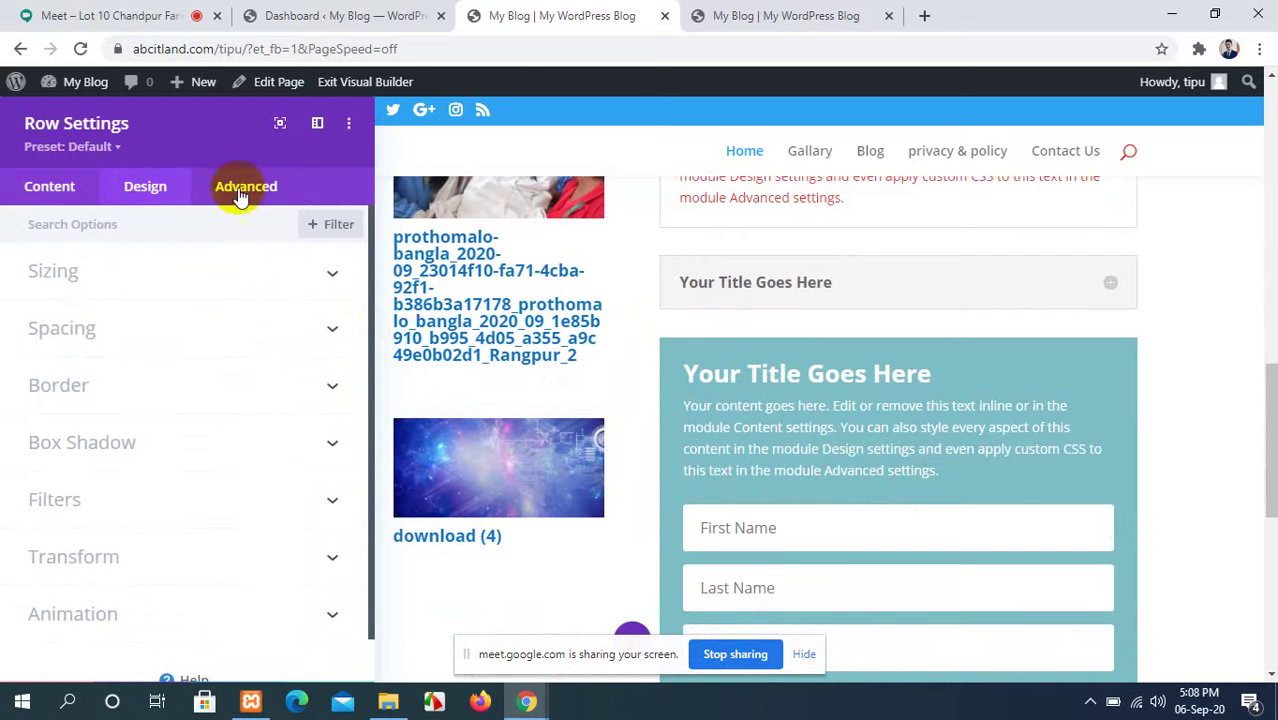
pyautogui.click(318, 123)
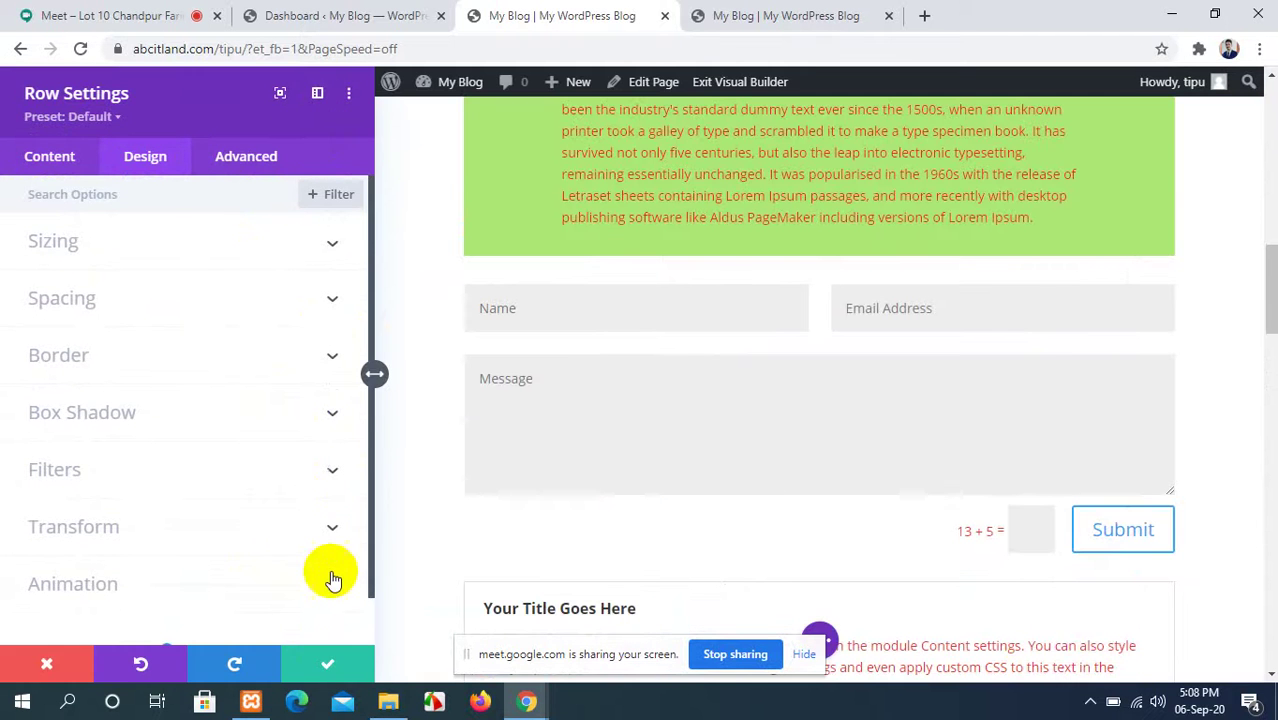
pyautogui.click(326, 663)
# Examine the row's background behind both columns on the page in the Visual Builder.
pyautogui.scroll(10, 800, 443)
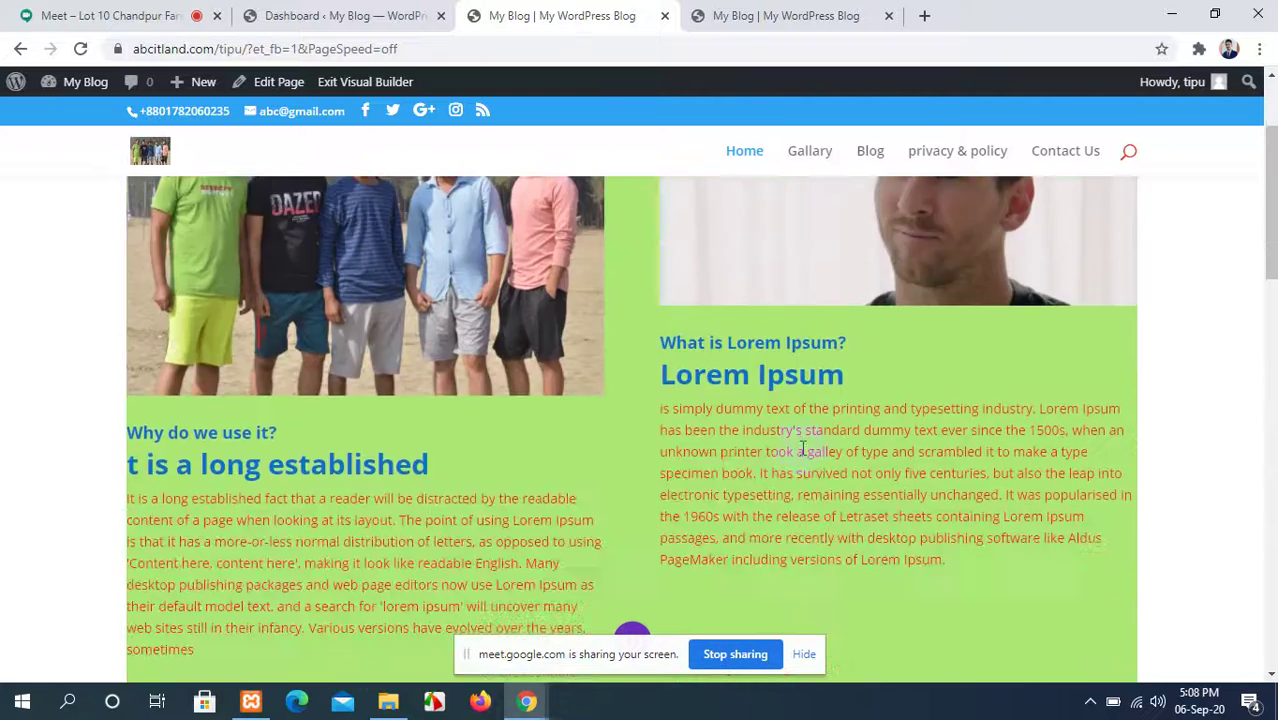
pyautogui.scroll(-5, 800, 443)
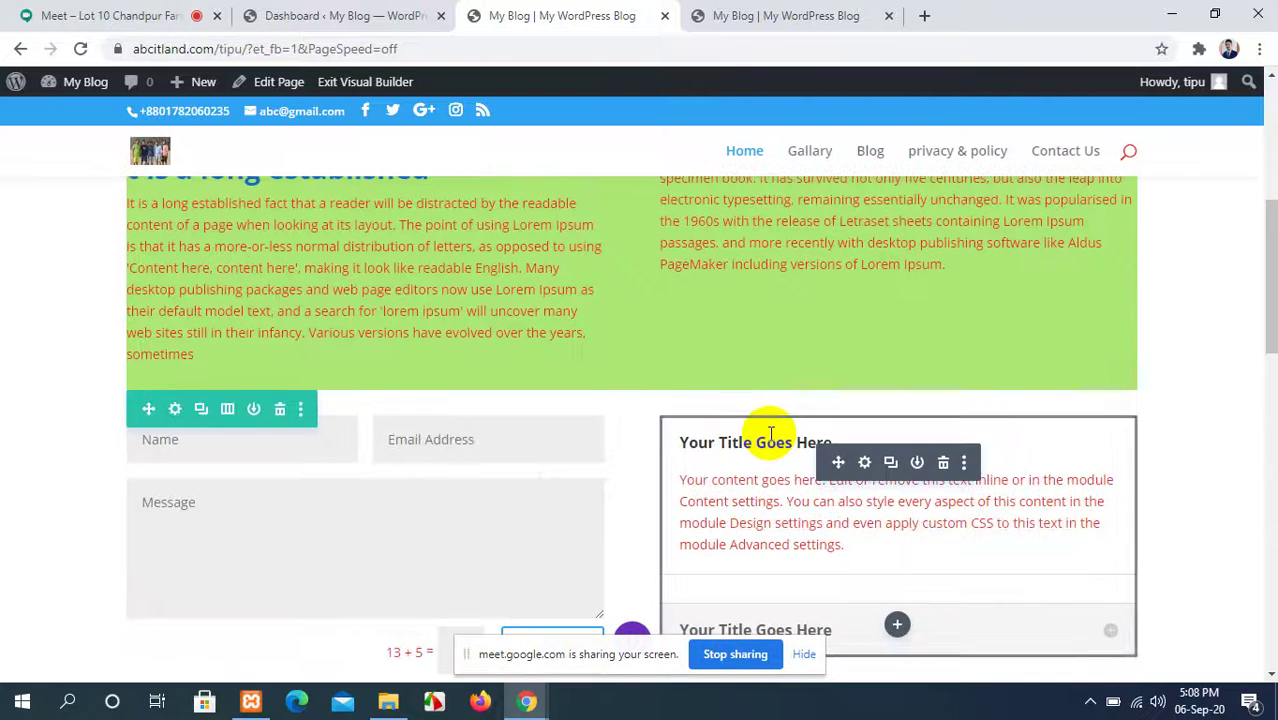
pyautogui.scroll(3, 577, 325)
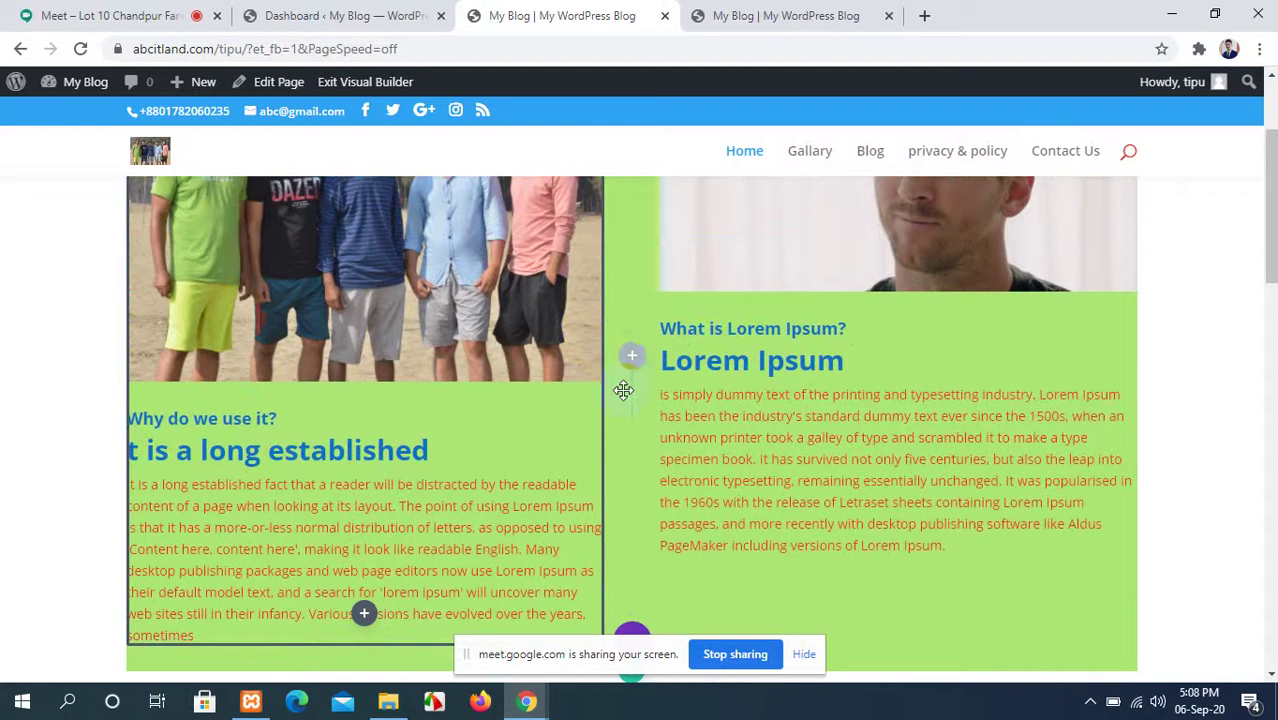
pyautogui.scroll(2, 623, 390)
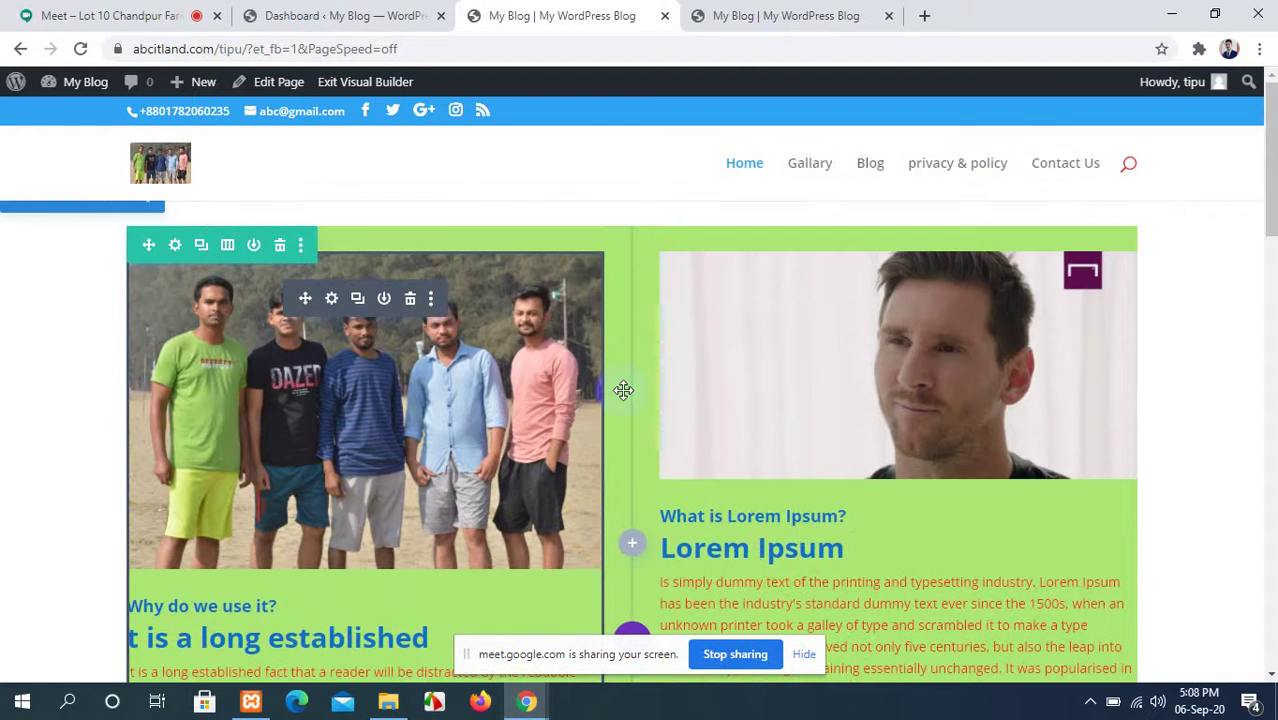
pyautogui.scroll(-2, 623, 390)
pyautogui.scroll(2, 623, 390)
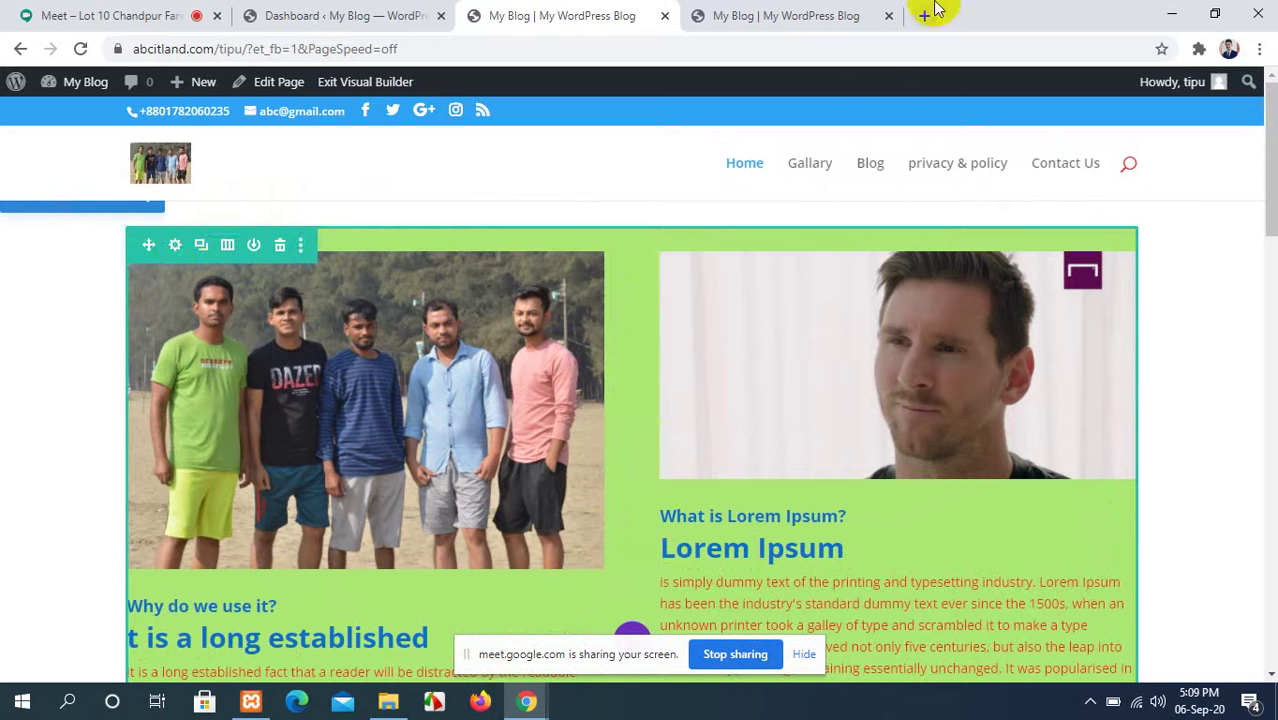
# Hide the Meet screen-sharing notice and save the page in the Visual Builder.
pyautogui.scroll(-3, 855, 572)
pyautogui.click(818, 657)
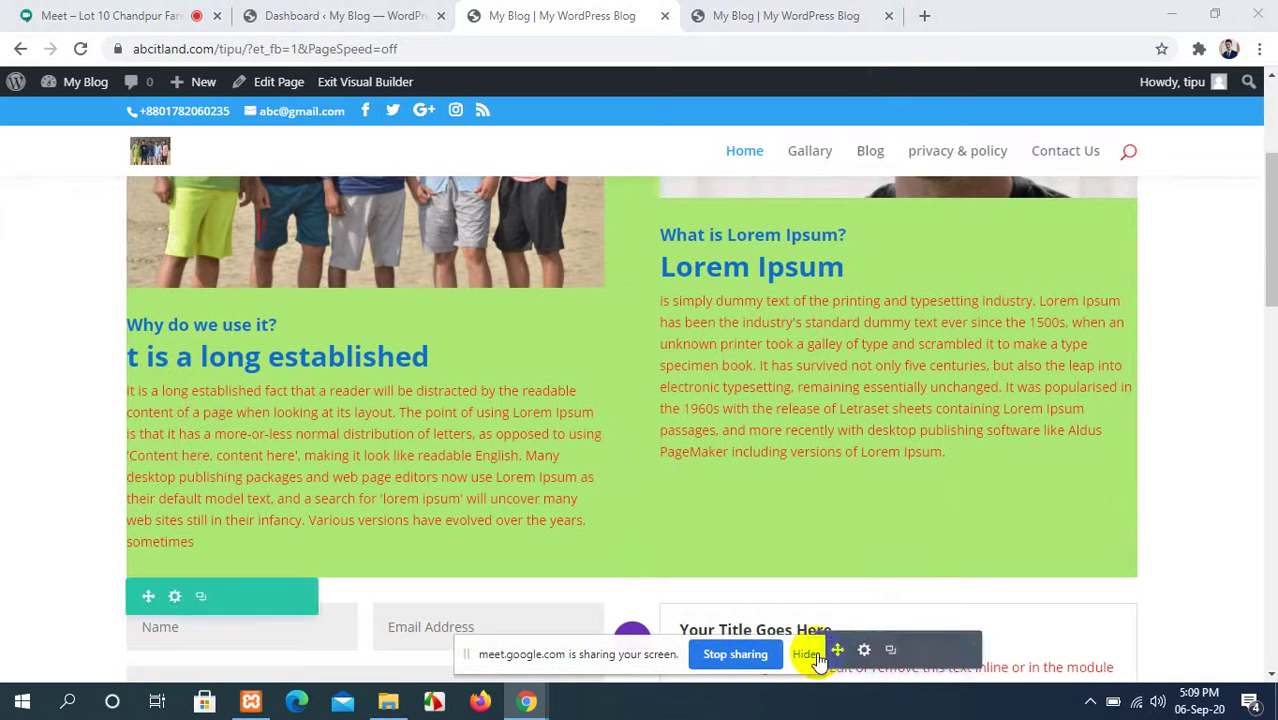
pyautogui.click(818, 652)
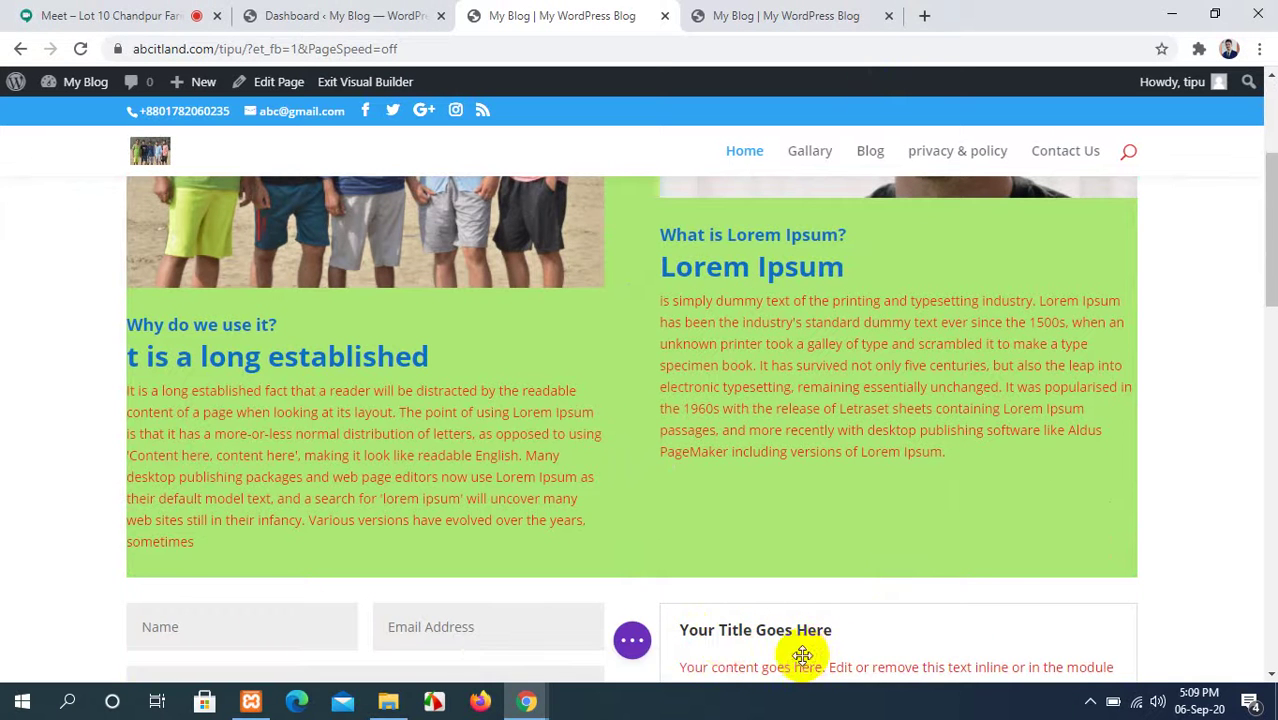
pyautogui.click(633, 640)
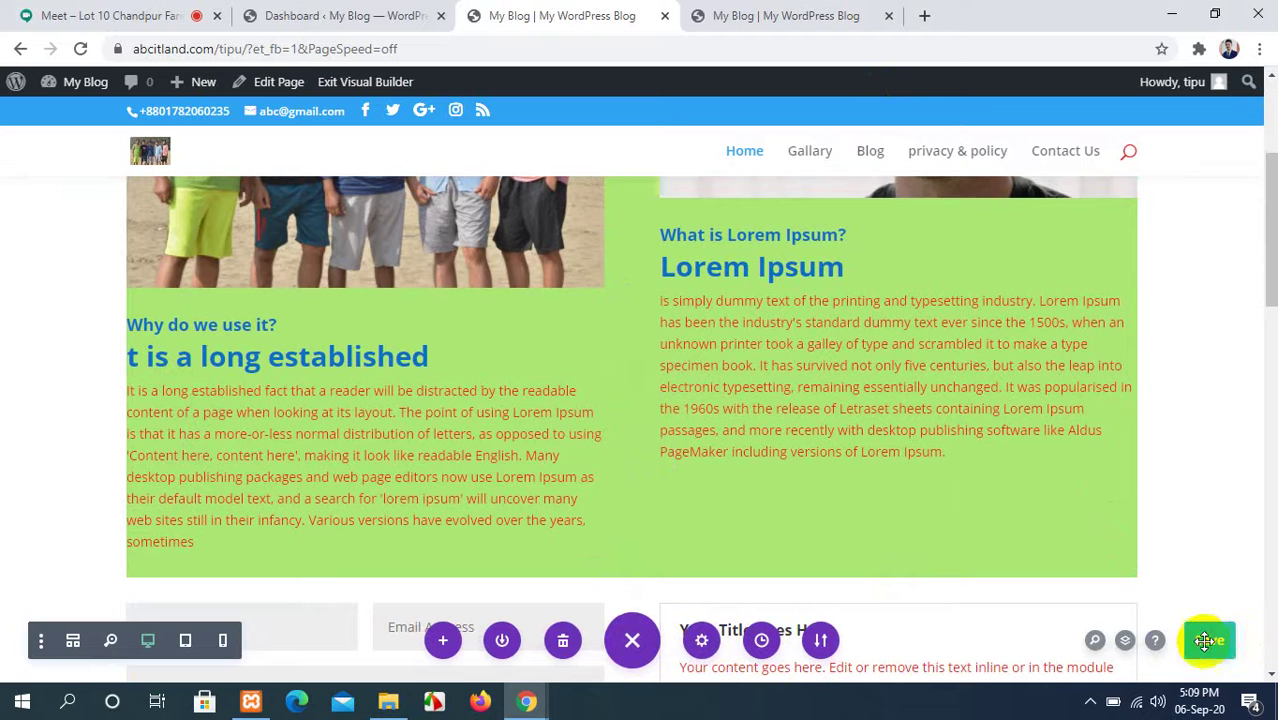
# Reload the published My Blog page and examine the two-column row's background there.
pyautogui.click(826, 10)
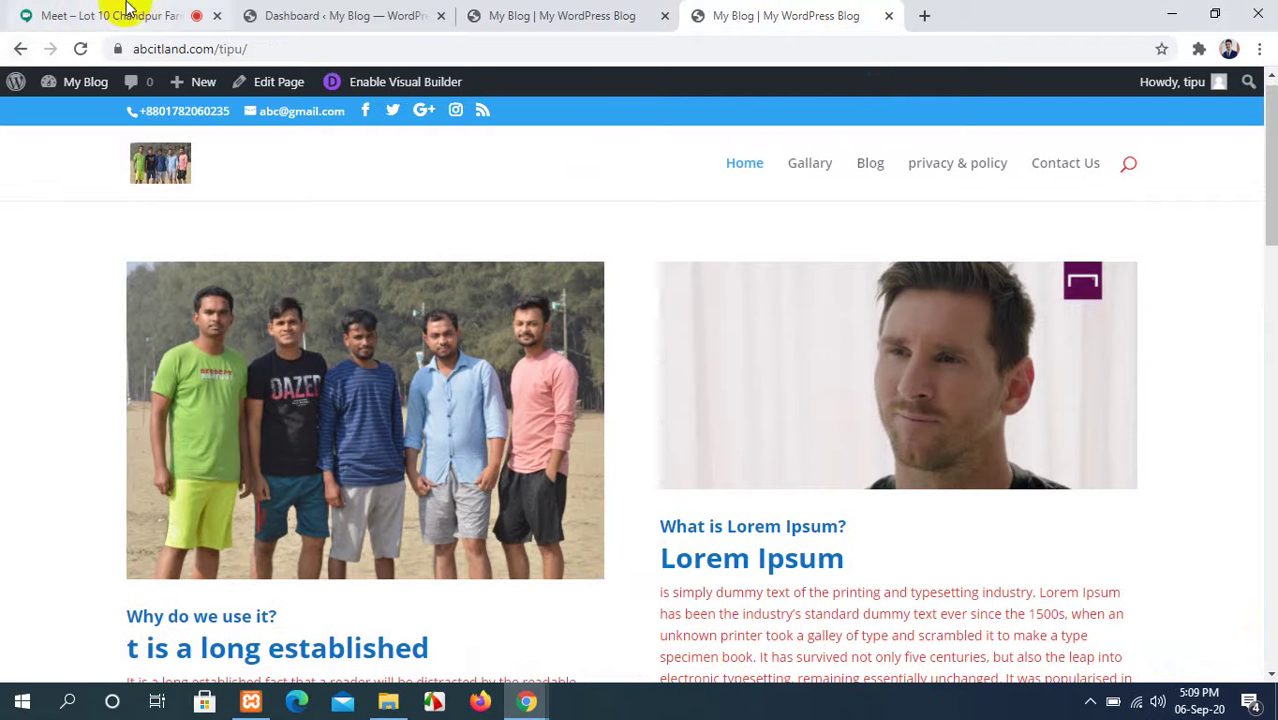
pyautogui.click(80, 49)
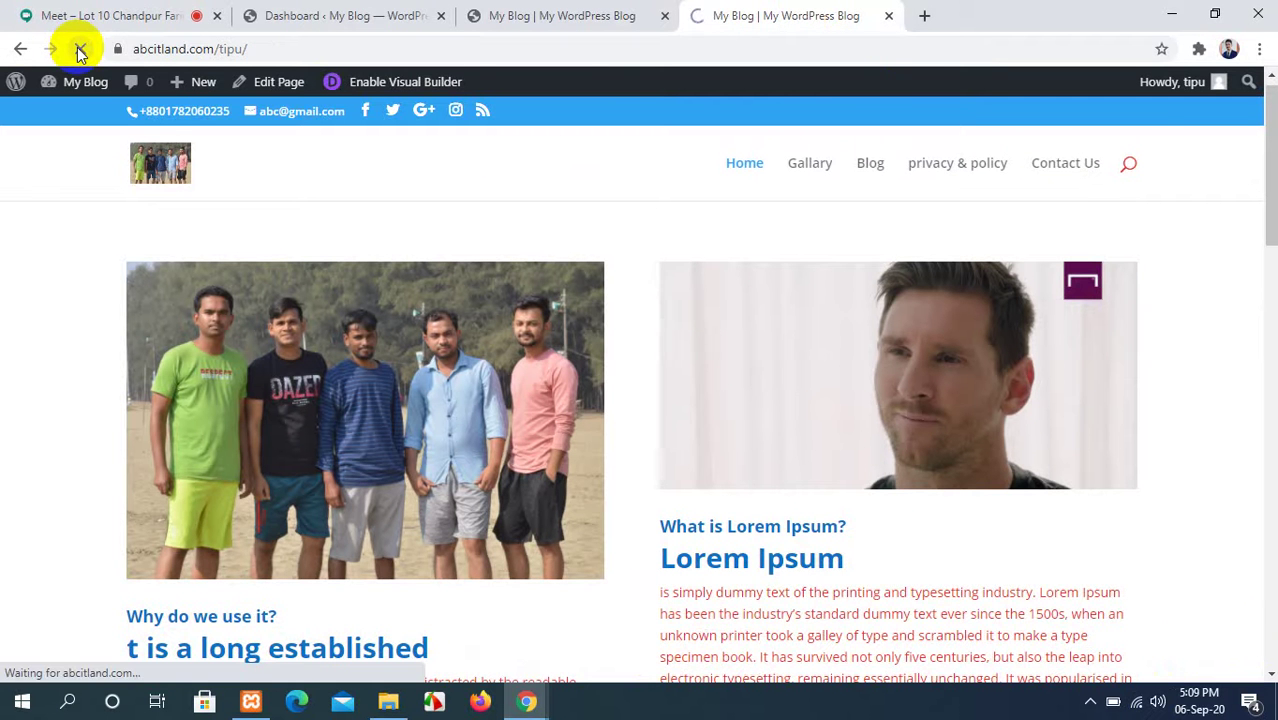
pyautogui.scroll(-2, 644, 399)
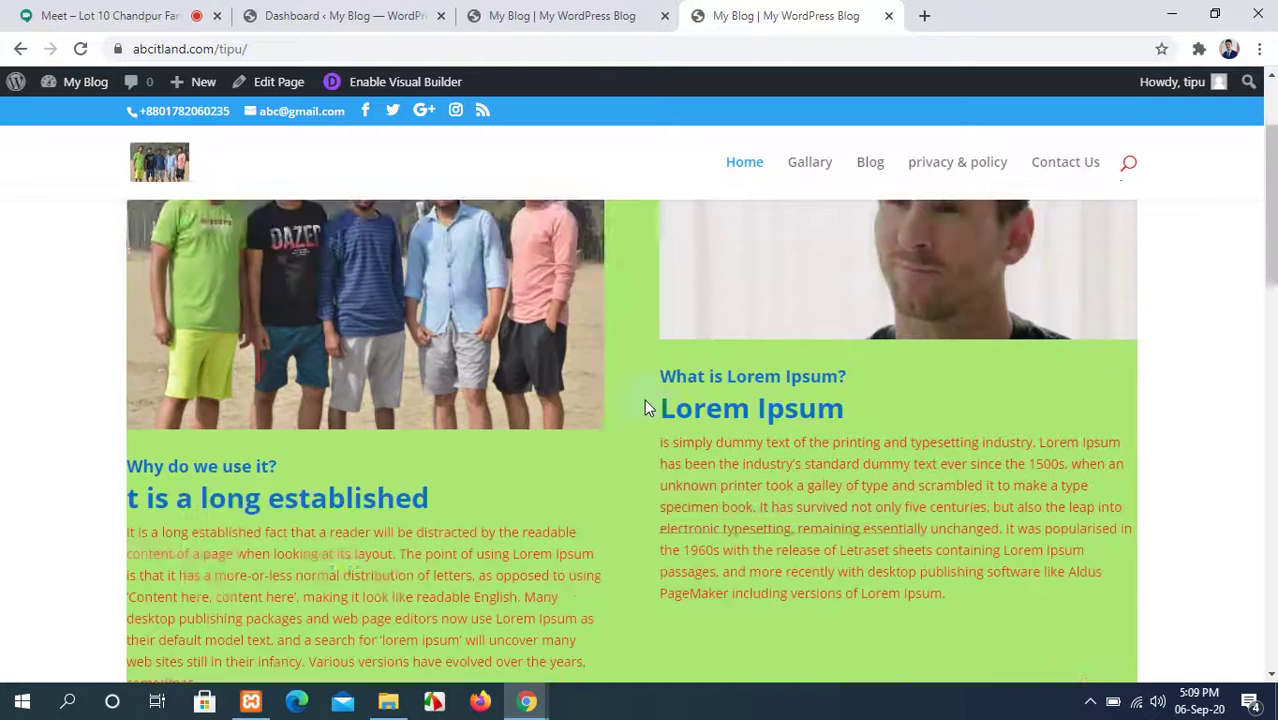
pyautogui.scroll(-2, 644, 399)
pyautogui.scroll(3, 644, 399)
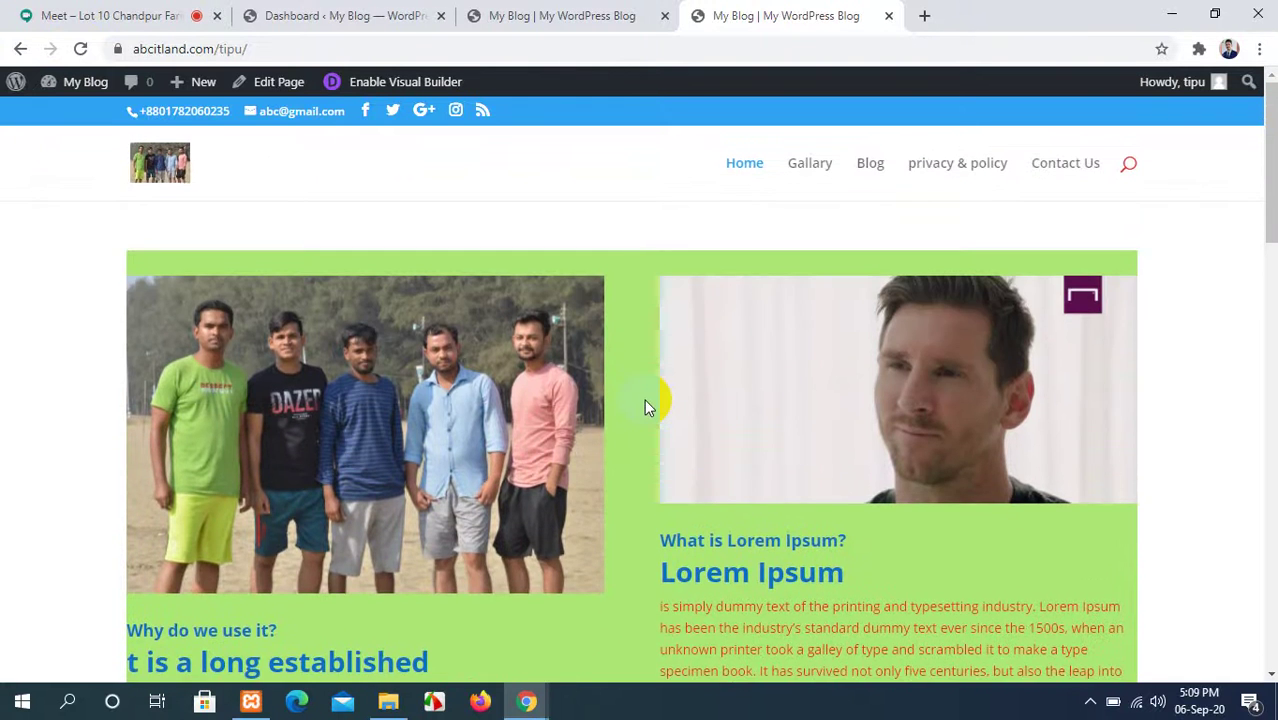
pyautogui.scroll(-2, 644, 399)
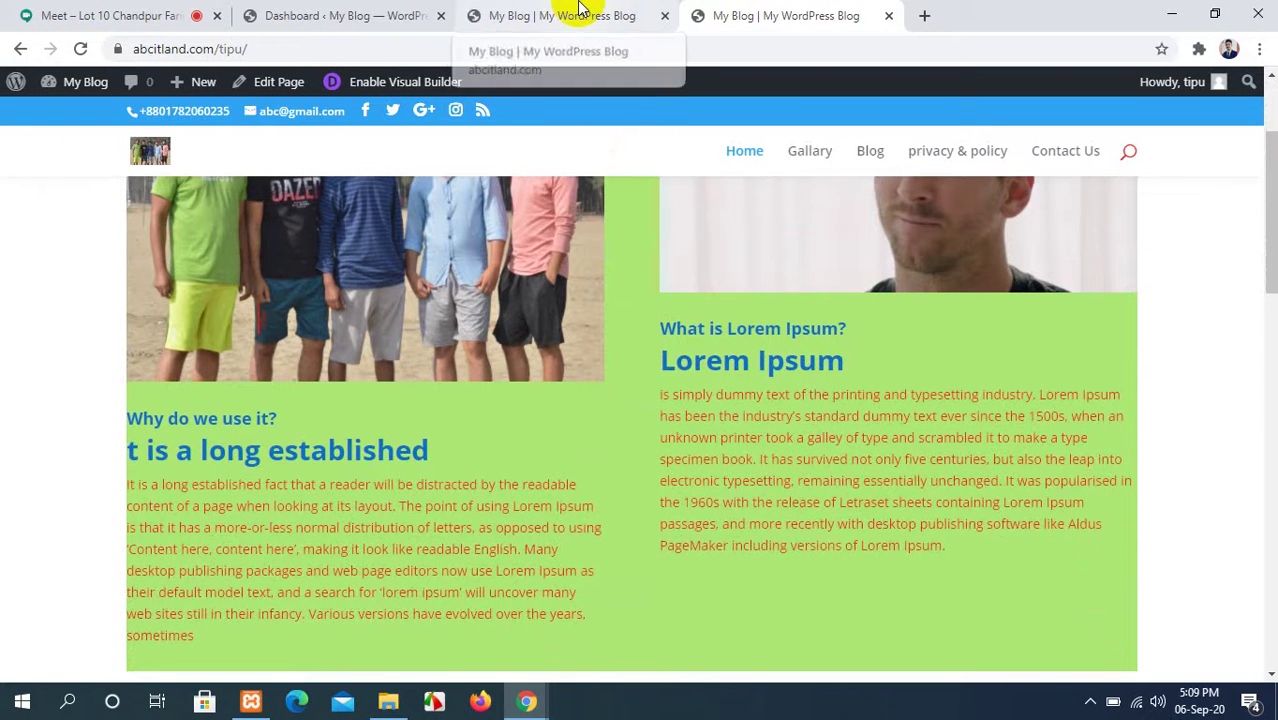
# Return to the Visual Builder and open the Design options of the two-column image and text row.
pyautogui.click(527, 10)
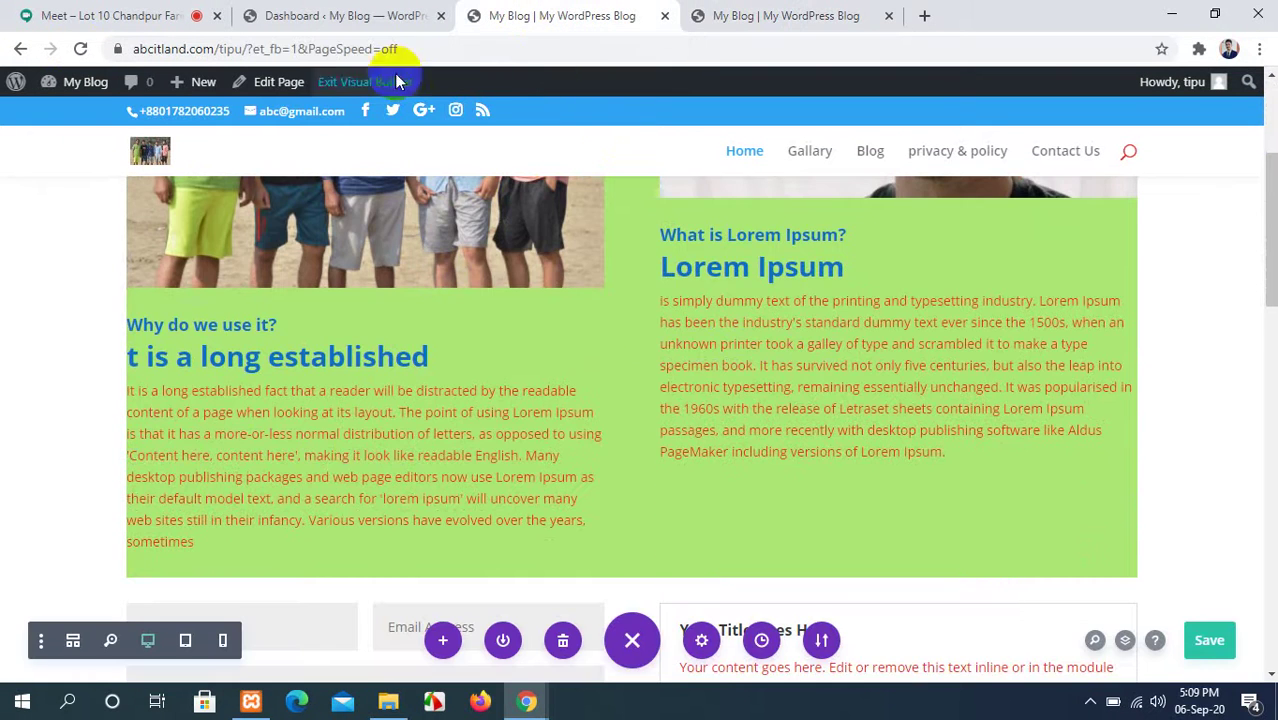
pyautogui.scroll(3, 185, 270)
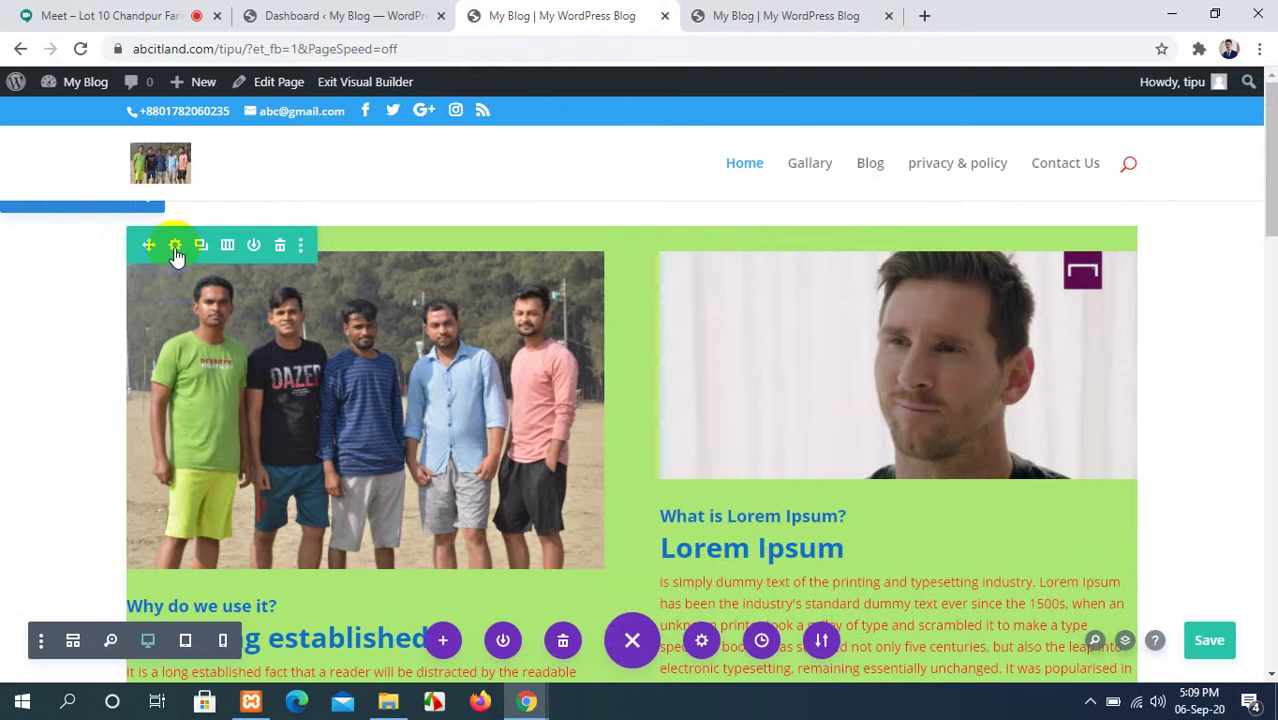
pyautogui.click(175, 248)
pyautogui.scroll(-2, 243, 542)
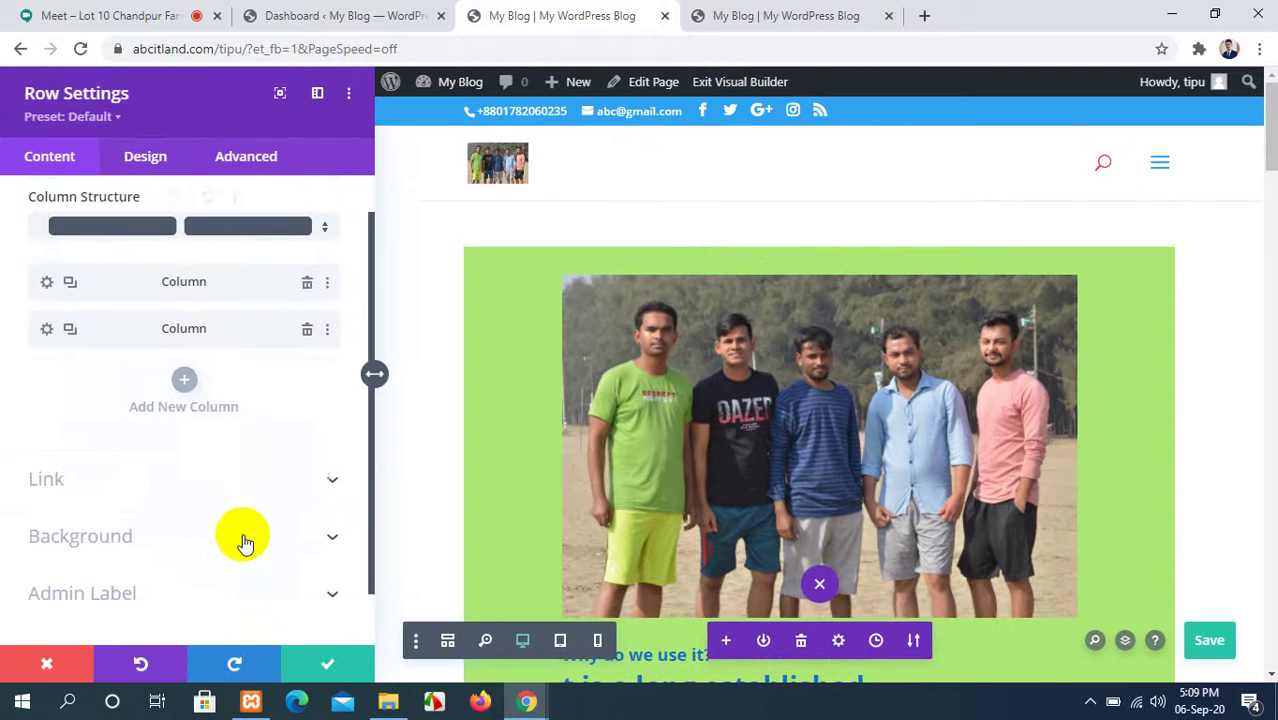
pyautogui.scroll(2, 278, 541)
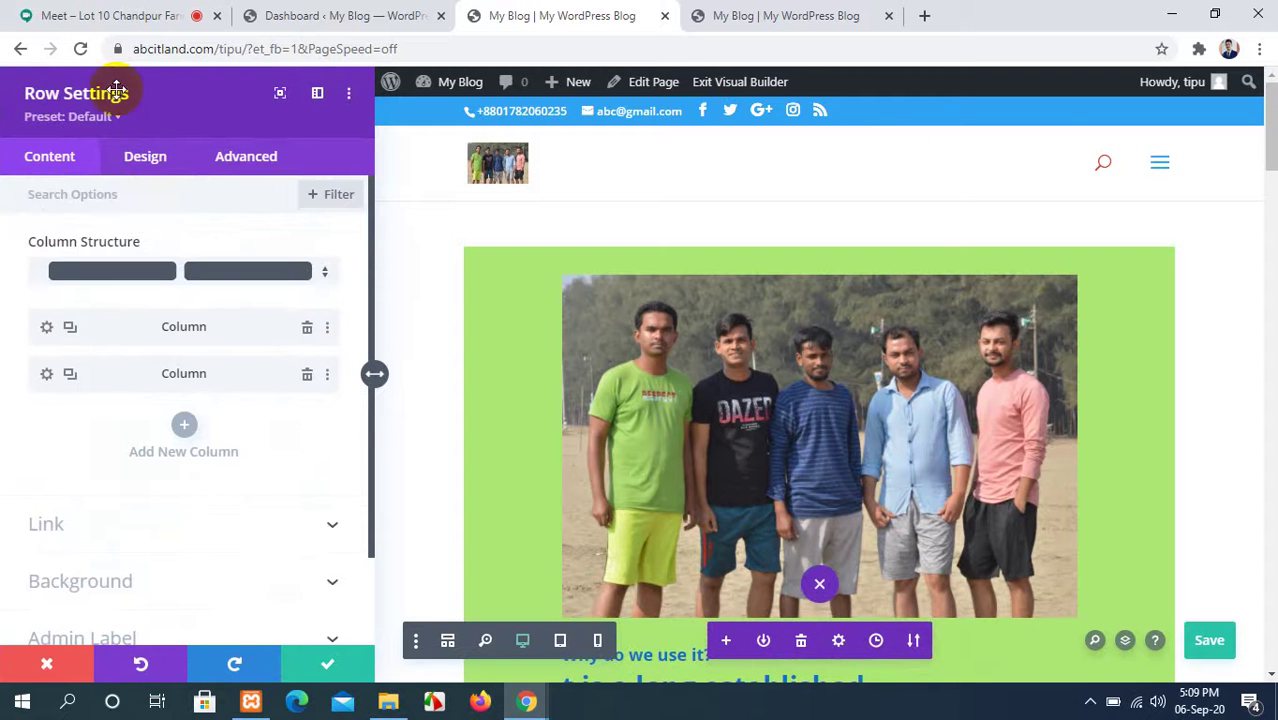
pyautogui.click(147, 158)
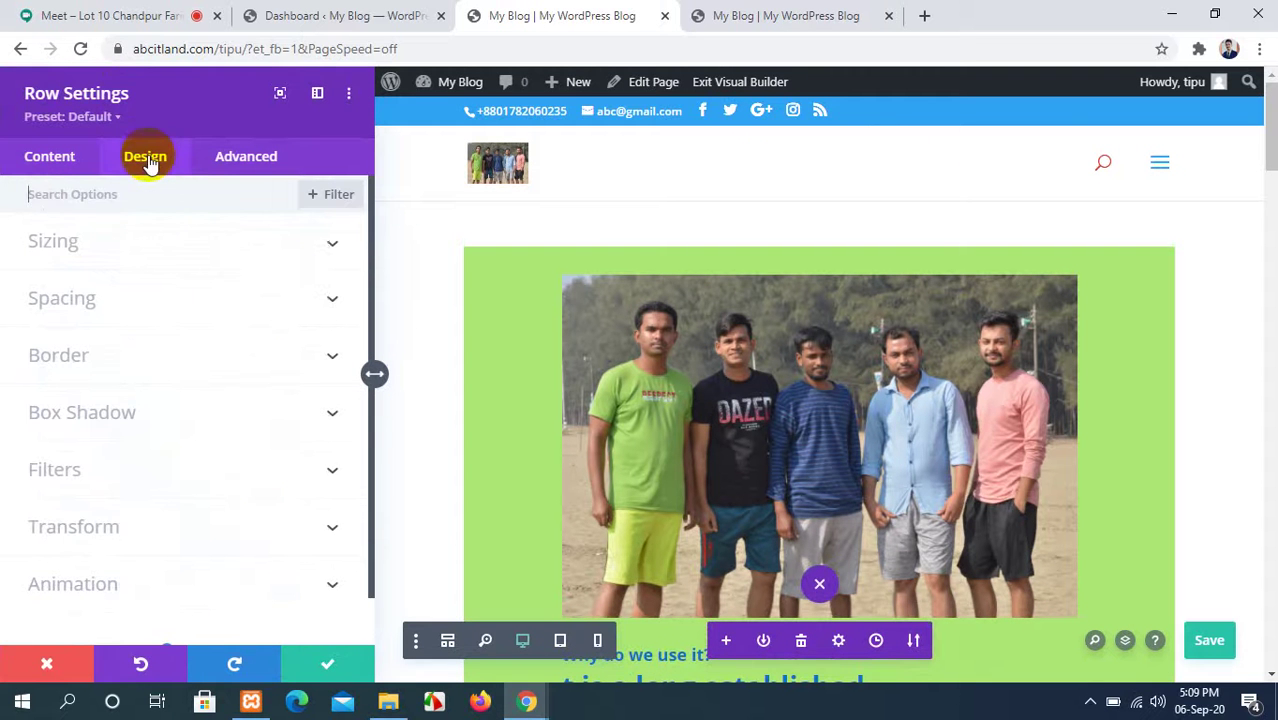
# Enable Use Custom Gutter Width and Equalize Column Heights in the row's Sizing settings.
pyautogui.click(296, 251)
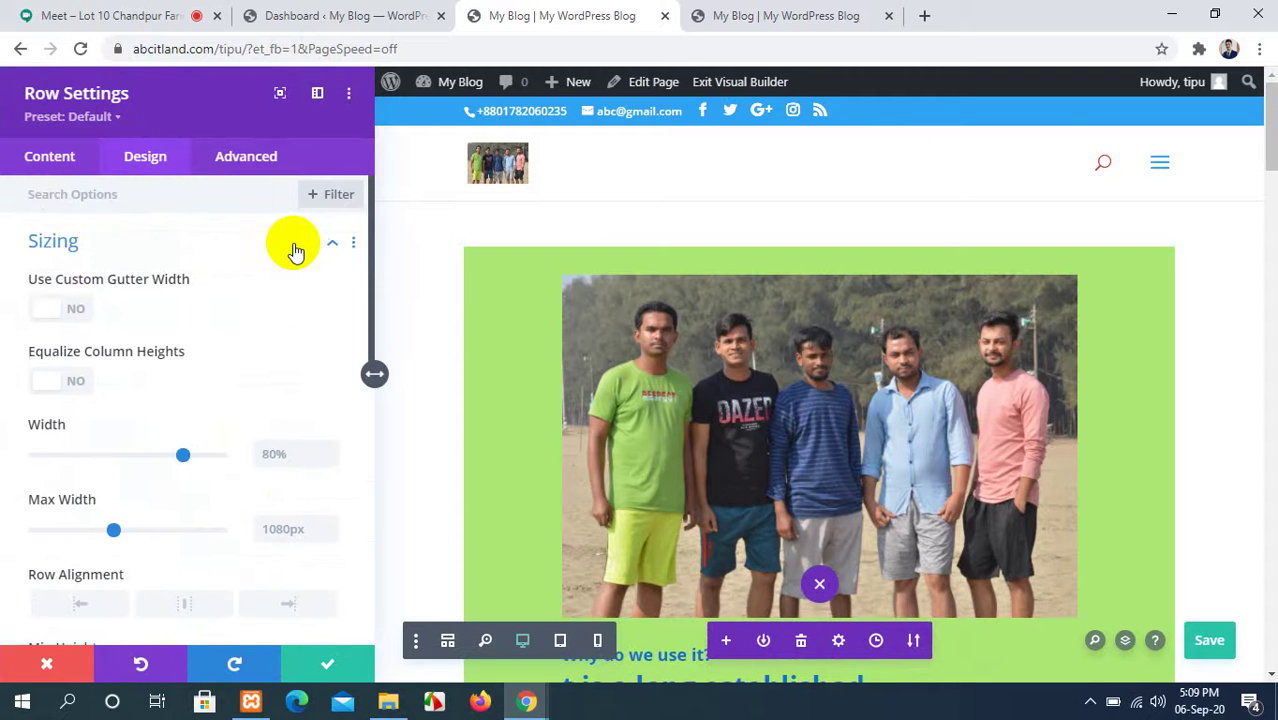
pyautogui.click(48, 310)
pyautogui.scroll(-4, 667, 371)
pyautogui.scroll(3, 667, 371)
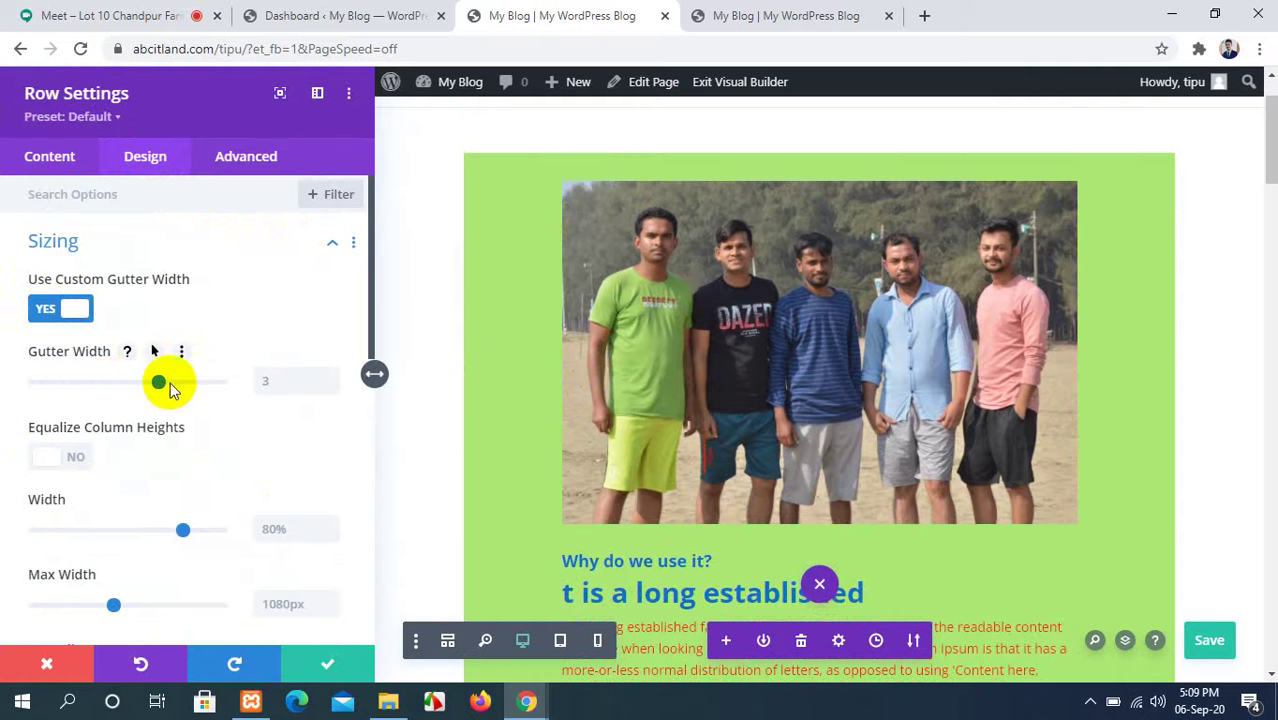
pyautogui.scroll(-1, 160, 395)
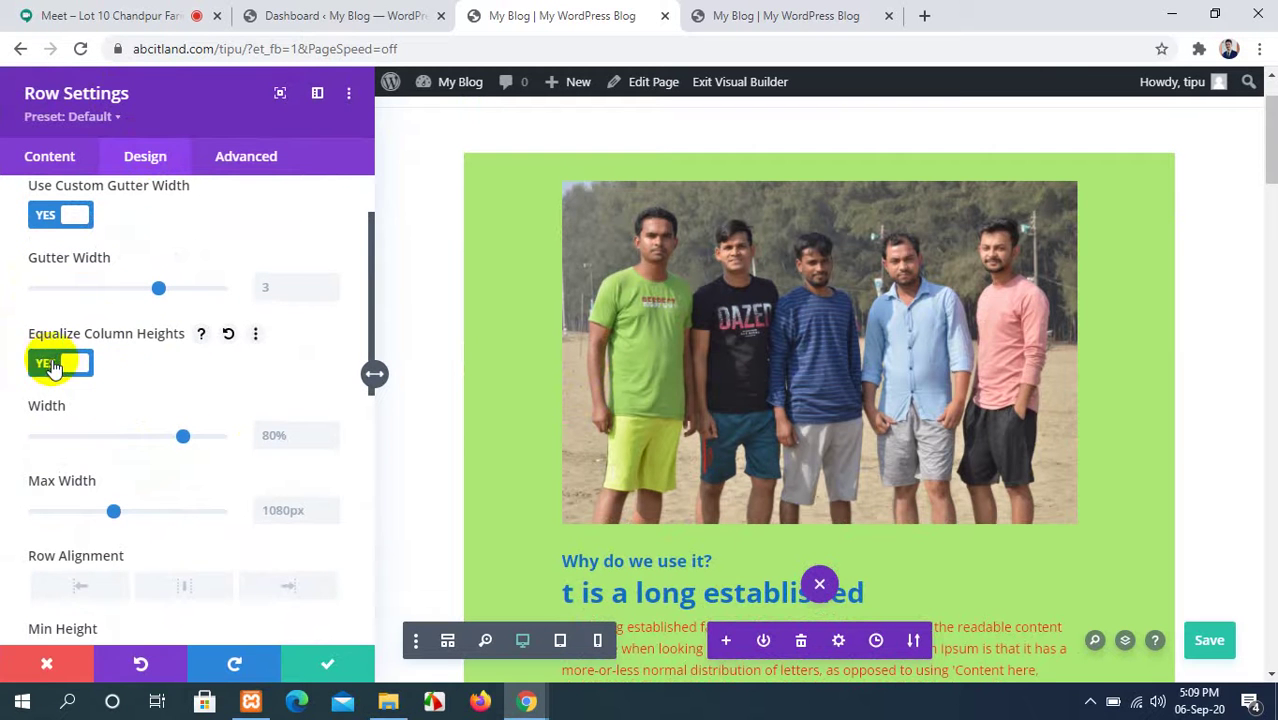
# Set the row's width to 92%.
pyautogui.moveTo(183, 440); pyautogui.dragTo(208, 444)
pyautogui.scroll(1, 208, 440)
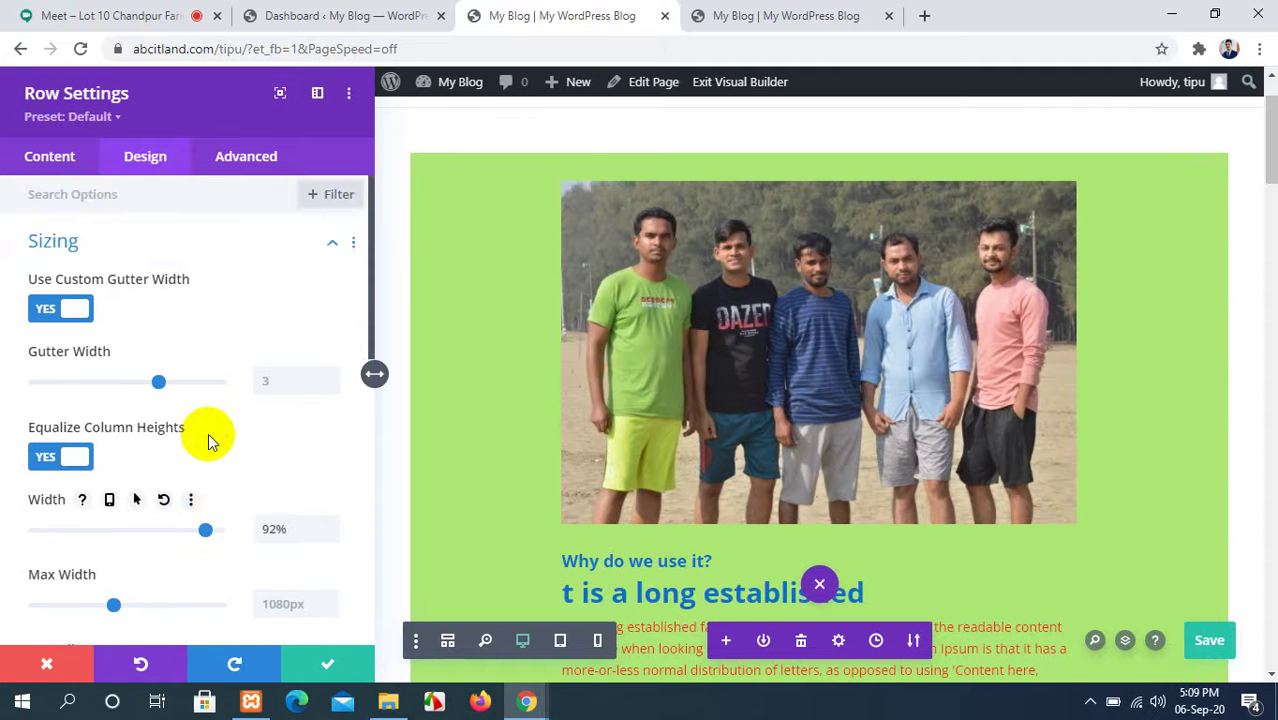
pyautogui.scroll(-1, 208, 440)
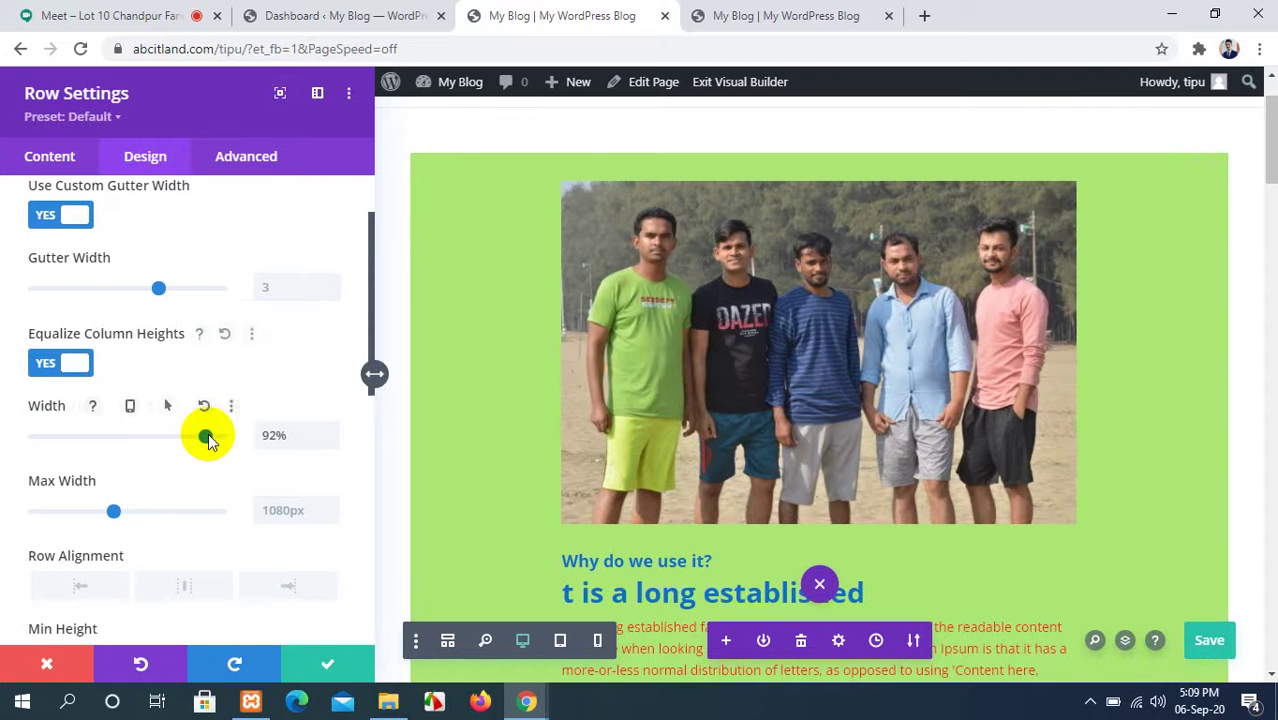
# Enable responsive values for the row's width and set the Tablet width to 100%.
pyautogui.click(110, 407)
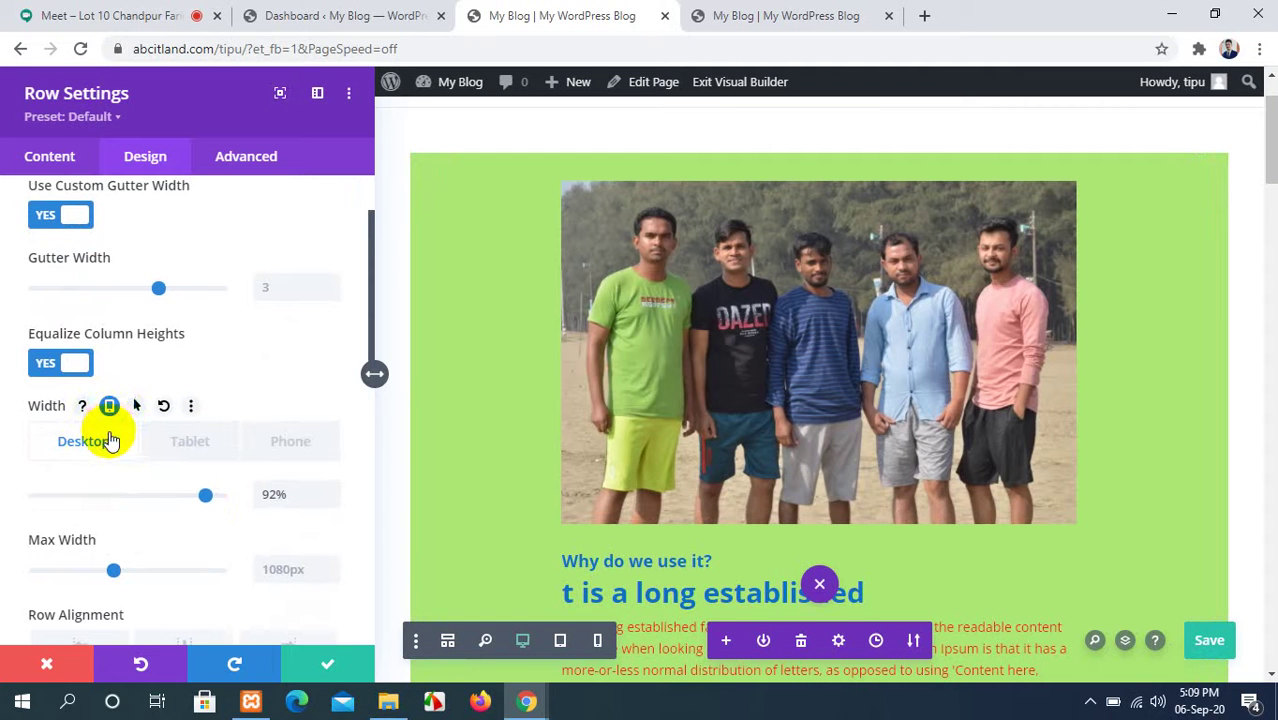
pyautogui.click(175, 441)
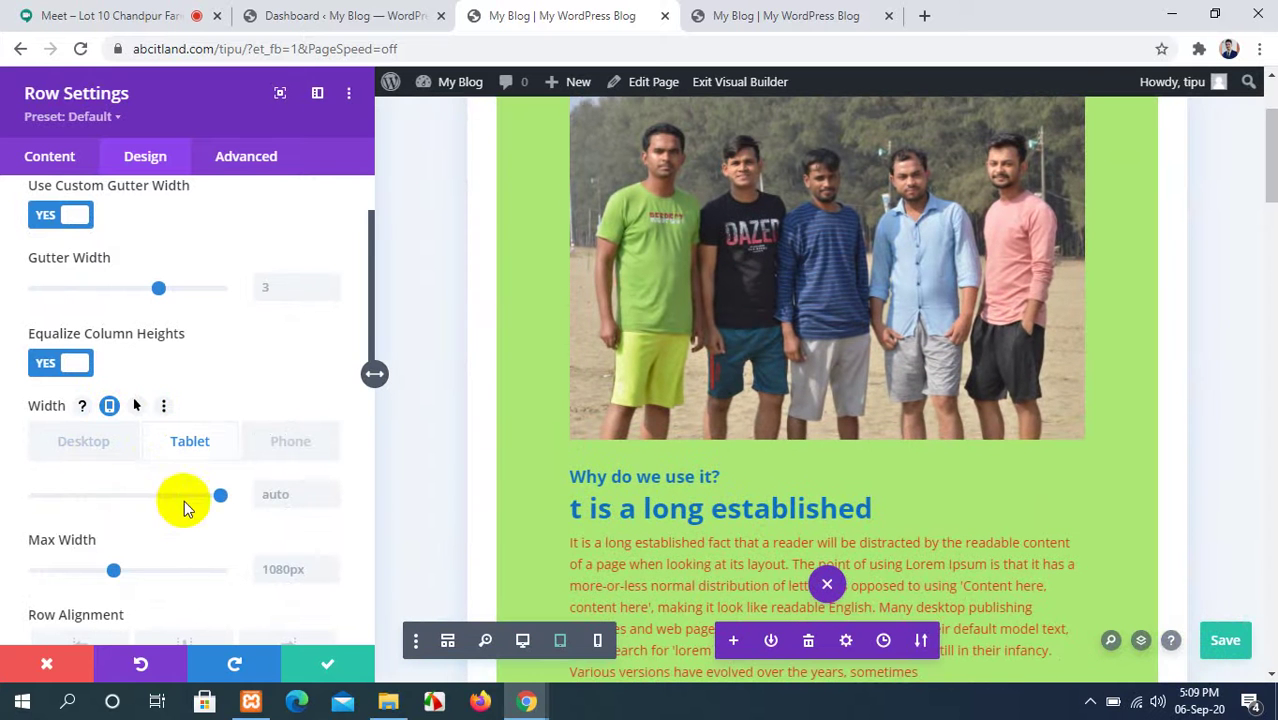
pyautogui.moveTo(219, 503)
pyautogui.mouseDown()
pyautogui.moveTo(194, 501)
pyautogui.moveTo(226, 505)
pyautogui.mouseUp()
pyautogui.scroll(-1, 245, 460)
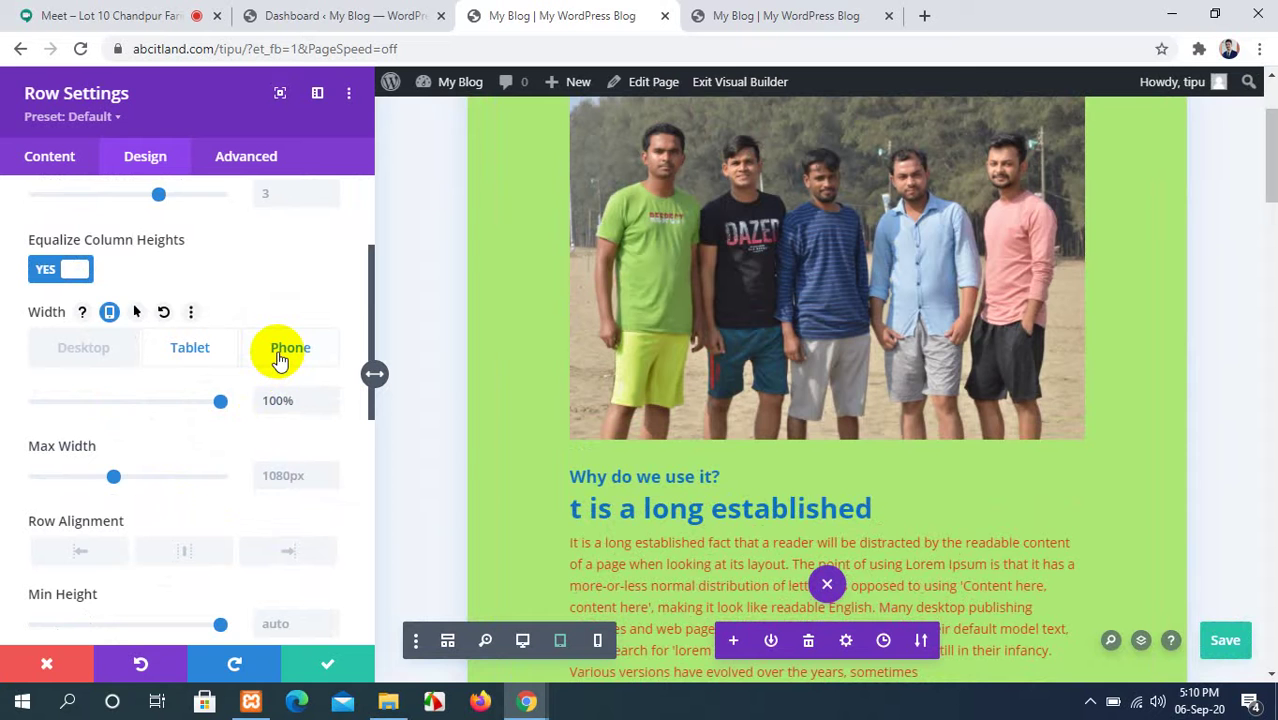
# Save the page and look over the row in the tablet preview.
pyautogui.hotkey('ctrl', 's')
pyautogui.scroll(2, 727, 494)
pyautogui.scroll(-10, 794, 415)
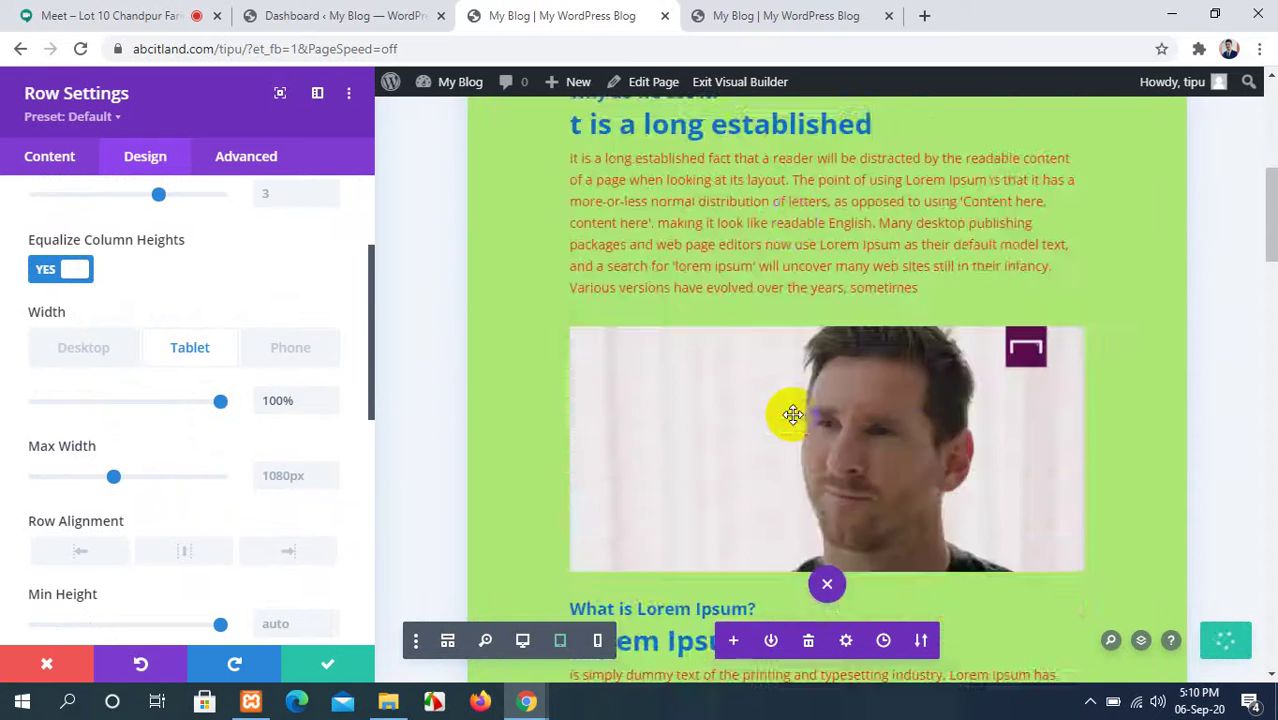
pyautogui.scroll(10, 794, 415)
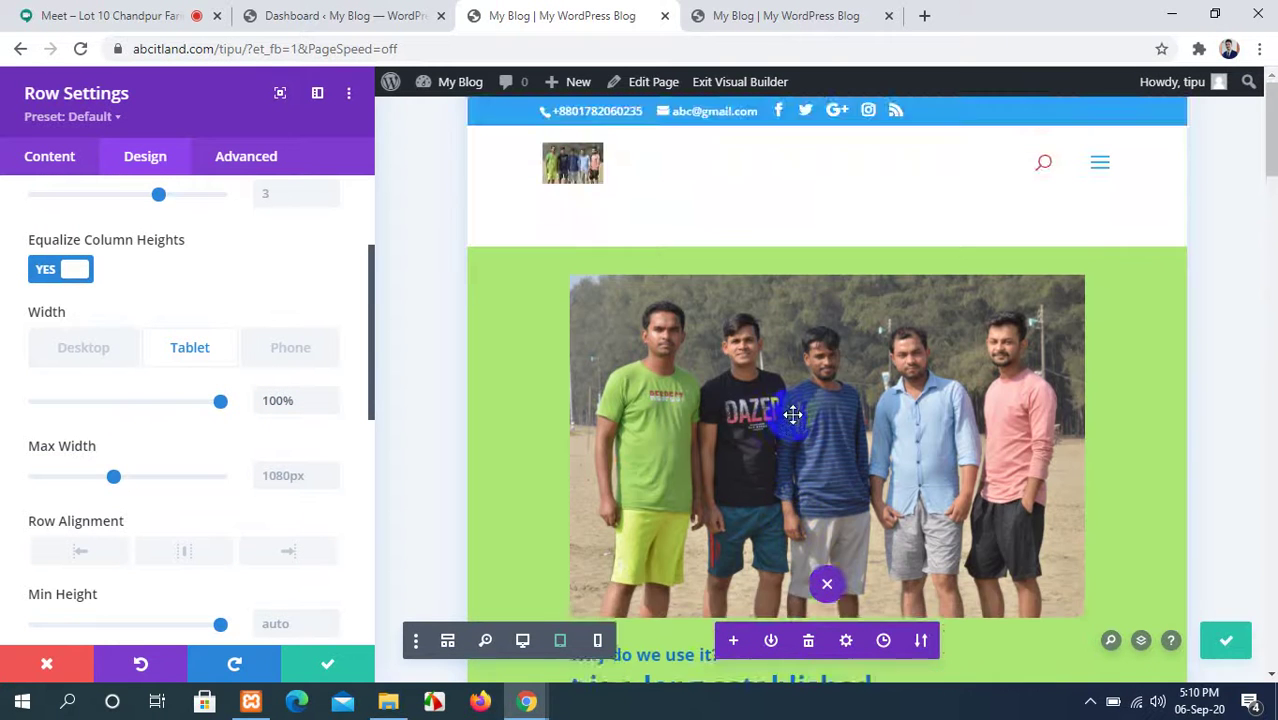
# Look over the rest of the row in the tablet preview and switch the row's width setting to Phone.
pyautogui.scroll(-3, 792, 416)
pyautogui.scroll(-2, 793, 418)
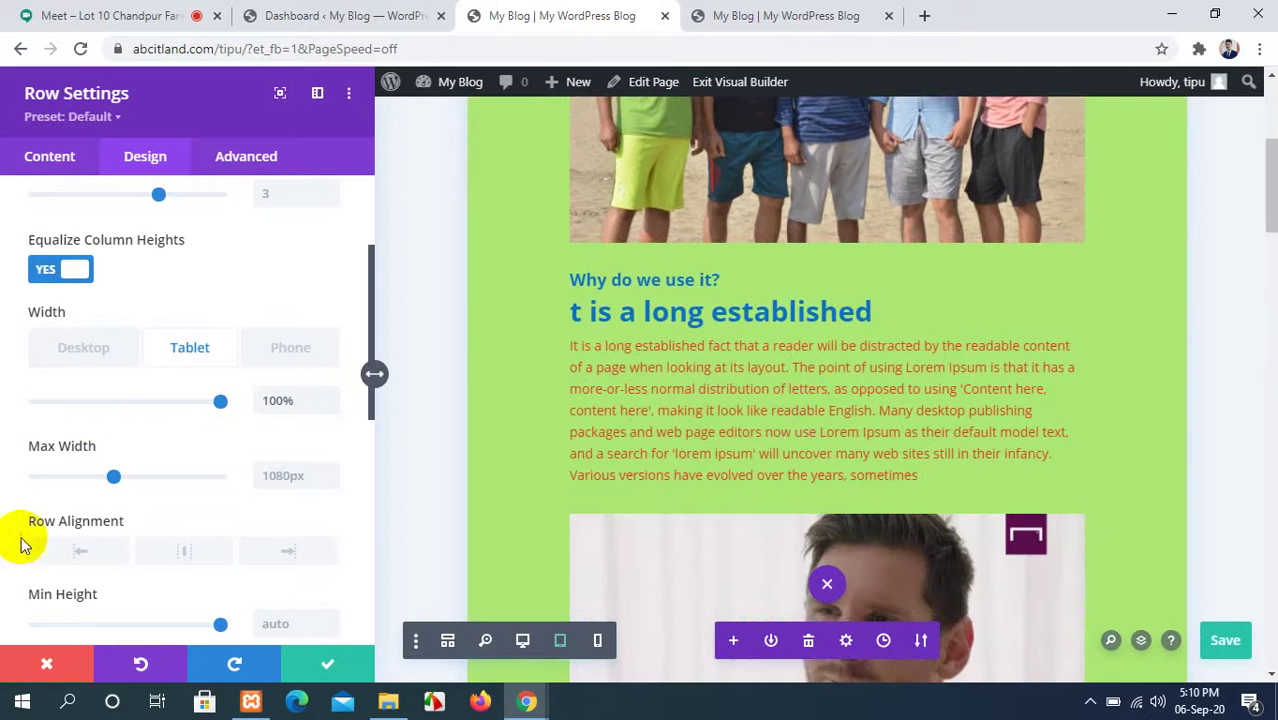
pyautogui.click(286, 350)
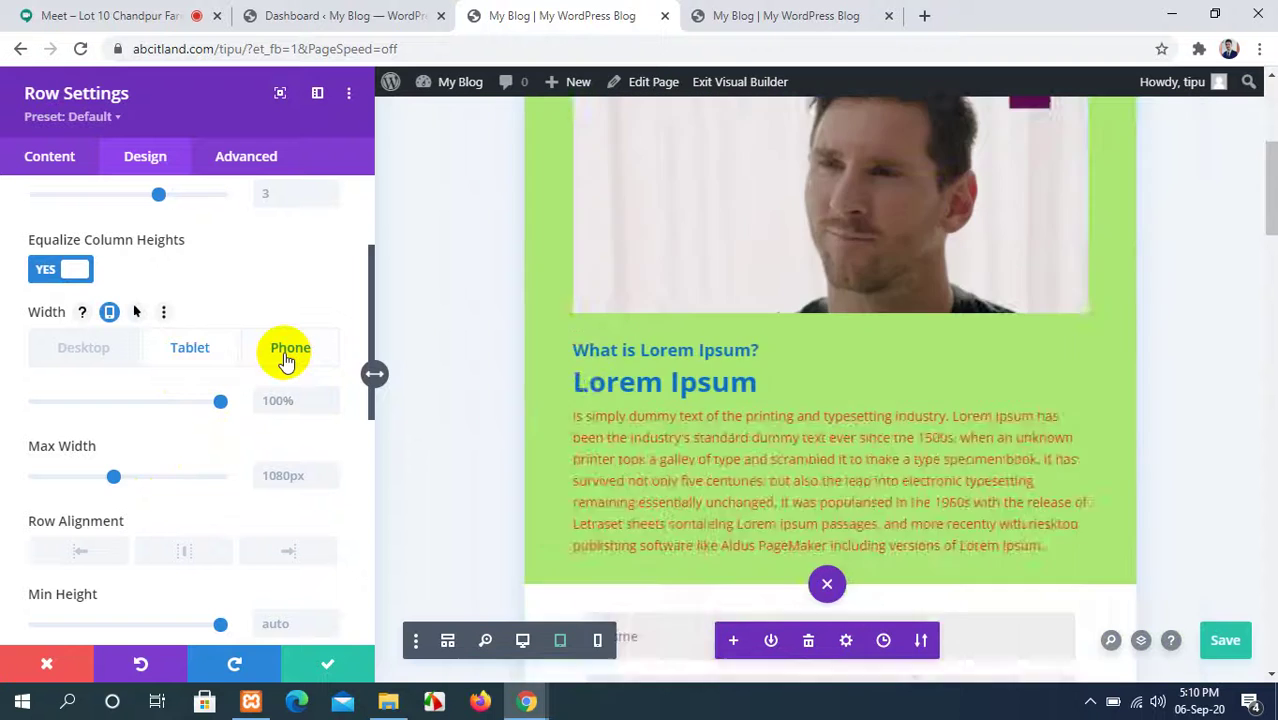
pyautogui.scroll(1, 765, 451)
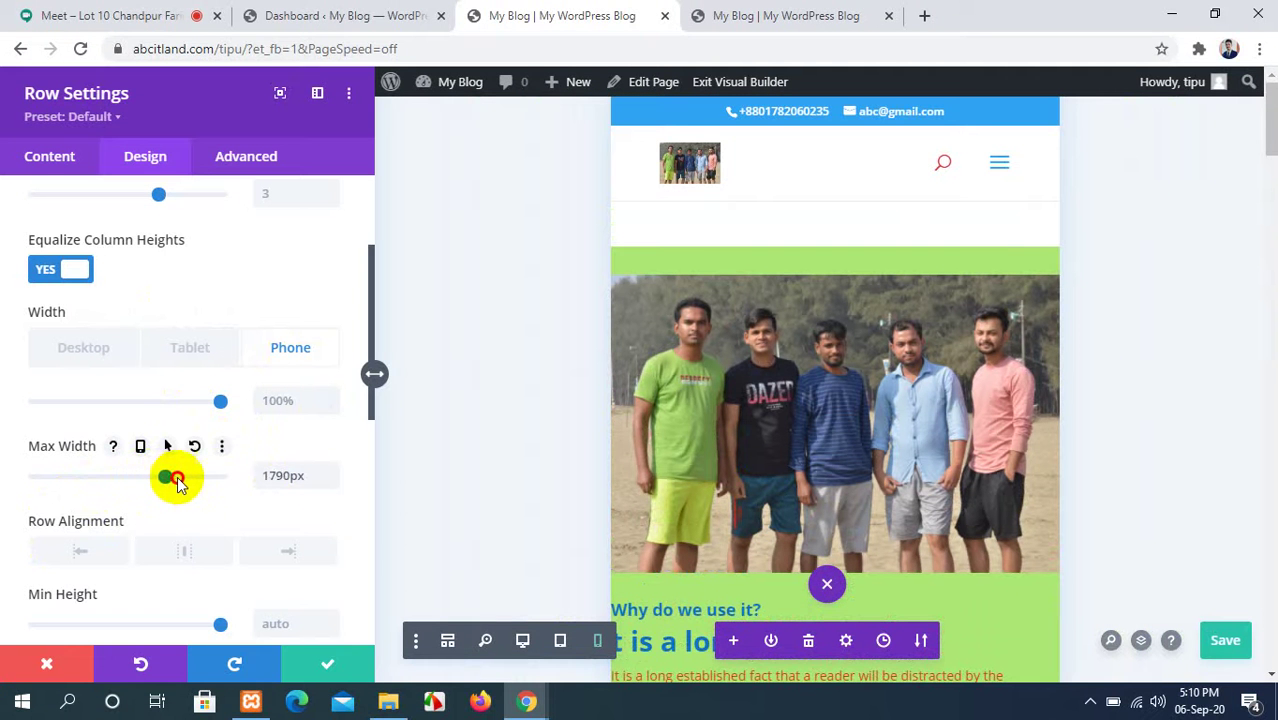
# Enable responsive values for the row's Max Width and set the Desktop maximum width to 1867px.
pyautogui.moveTo(180, 480)
pyautogui.mouseDown()
pyautogui.moveTo(126, 477)
pyautogui.moveTo(172, 481)
pyautogui.mouseUp()
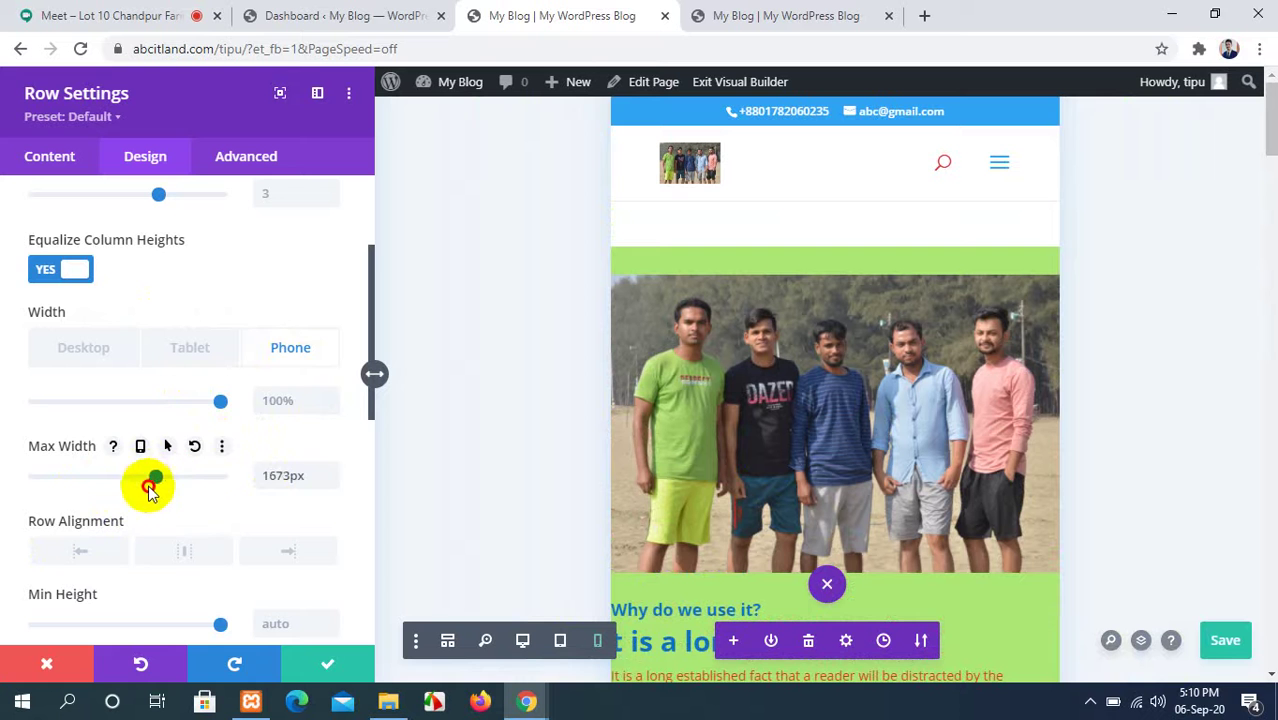
pyautogui.scroll(-2, 146, 486)
pyautogui.scroll(1, 146, 486)
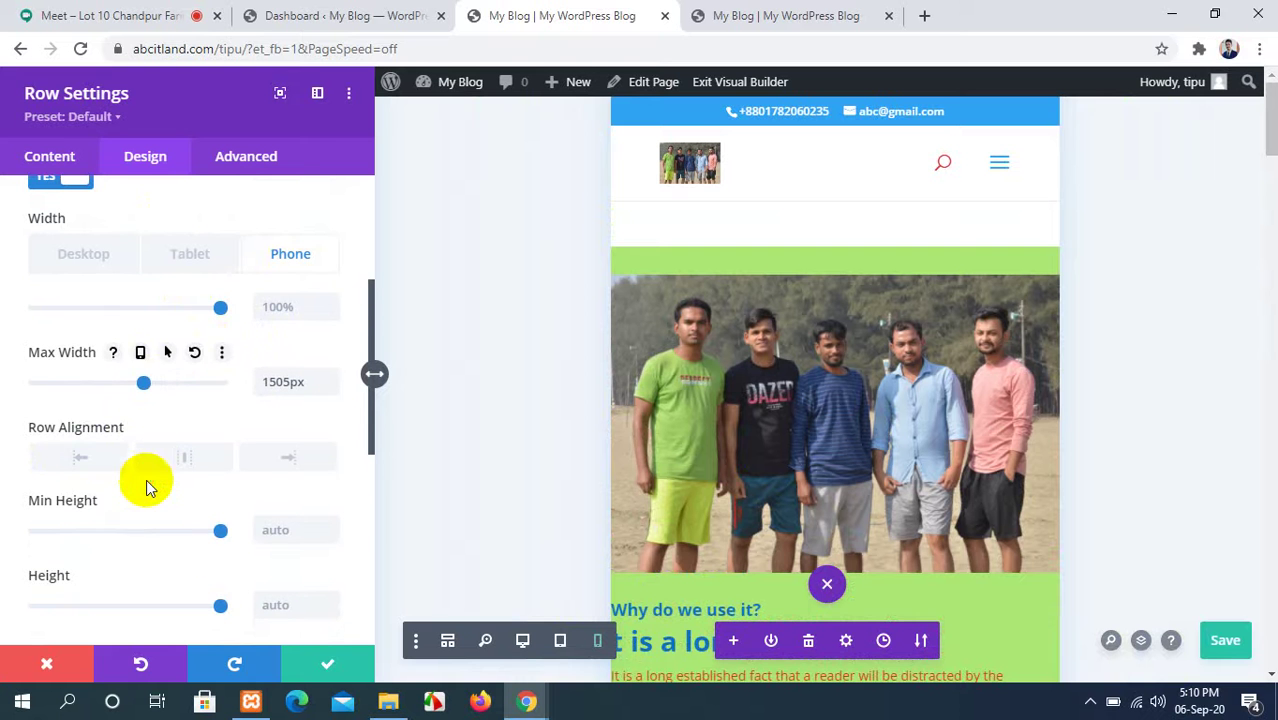
pyautogui.click(142, 355)
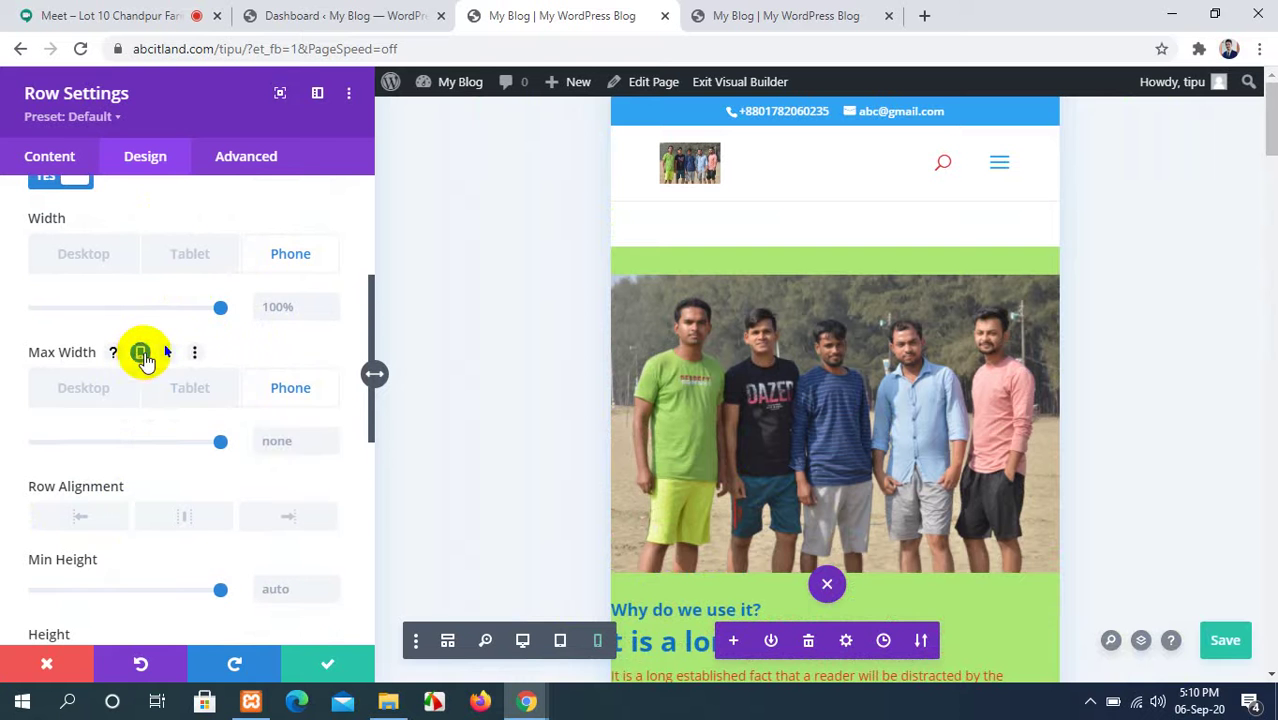
pyautogui.click(293, 391)
pyautogui.click(60, 402)
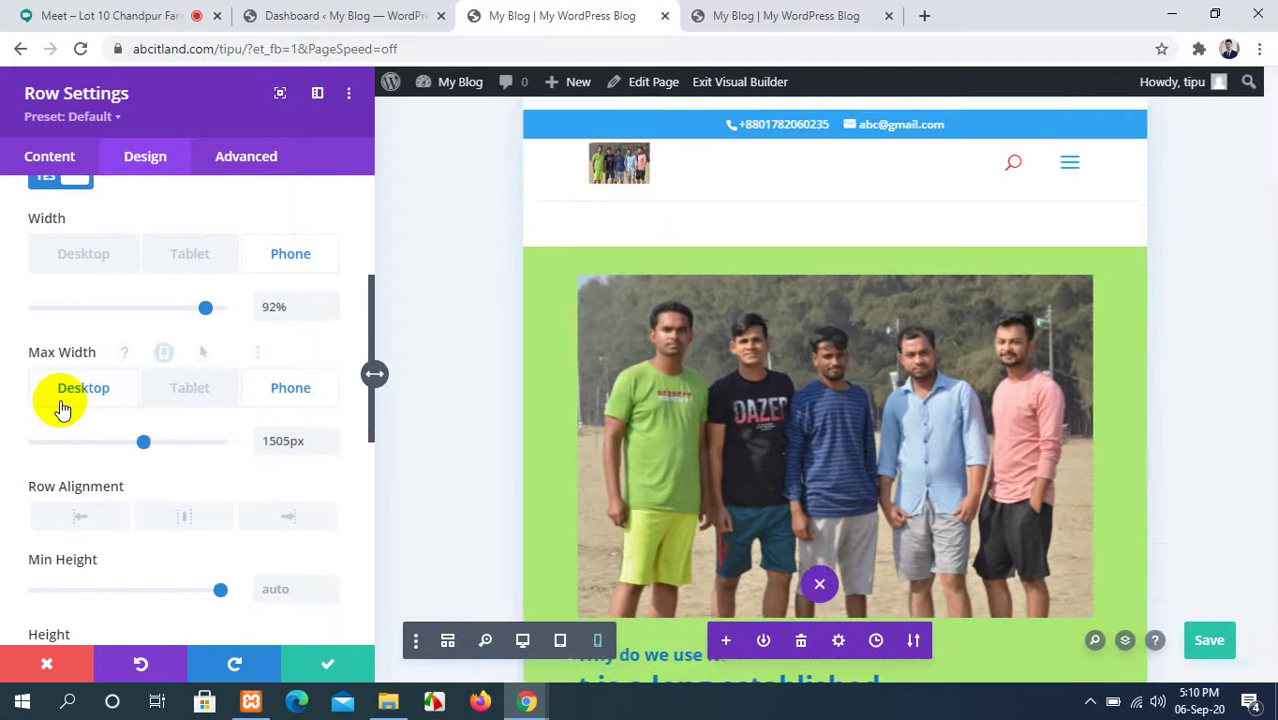
pyautogui.moveTo(144, 441); pyautogui.dragTo(169, 446)
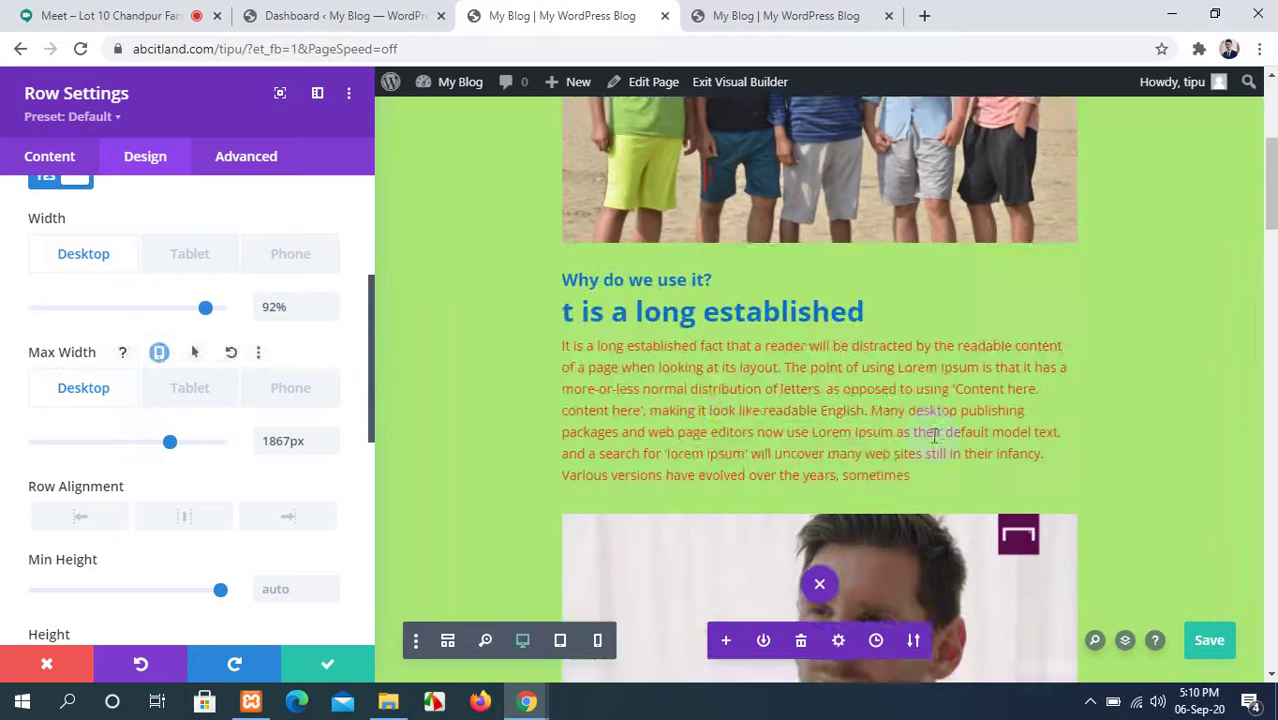
# Align the row to the left, accept the row settings and check the row on the page.
pyautogui.scroll(-3, 271, 541)
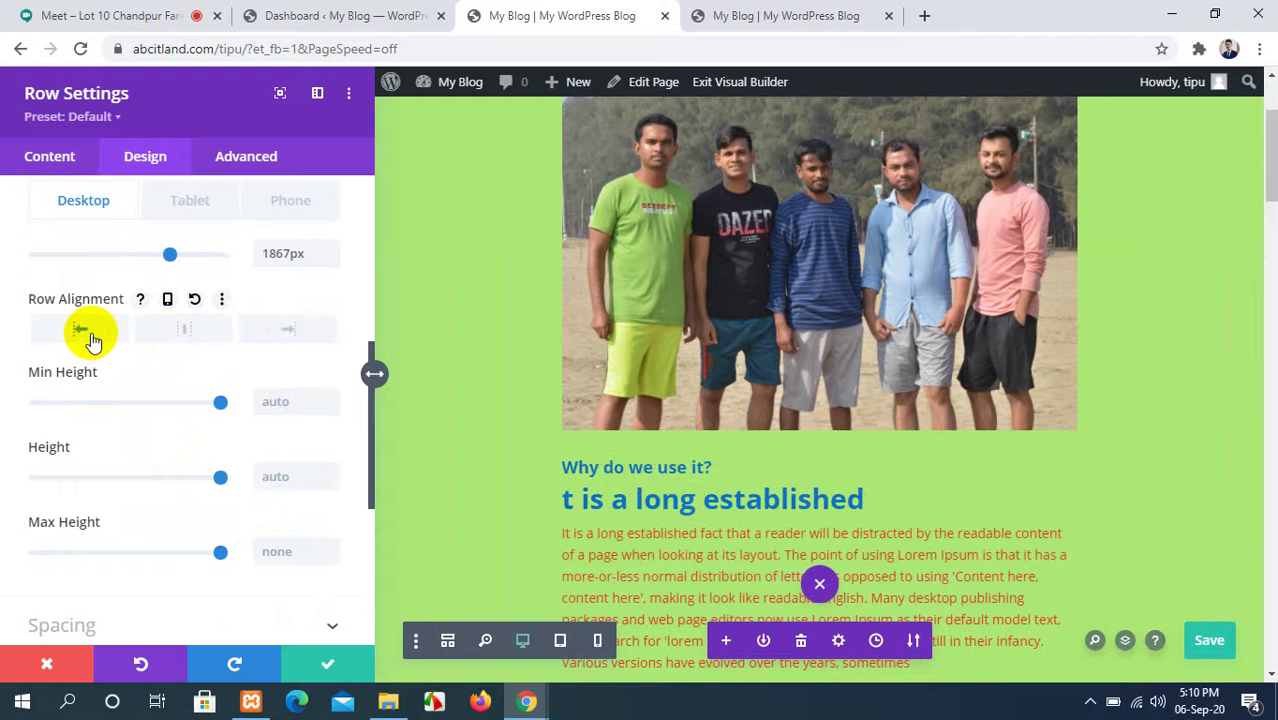
pyautogui.click(320, 668)
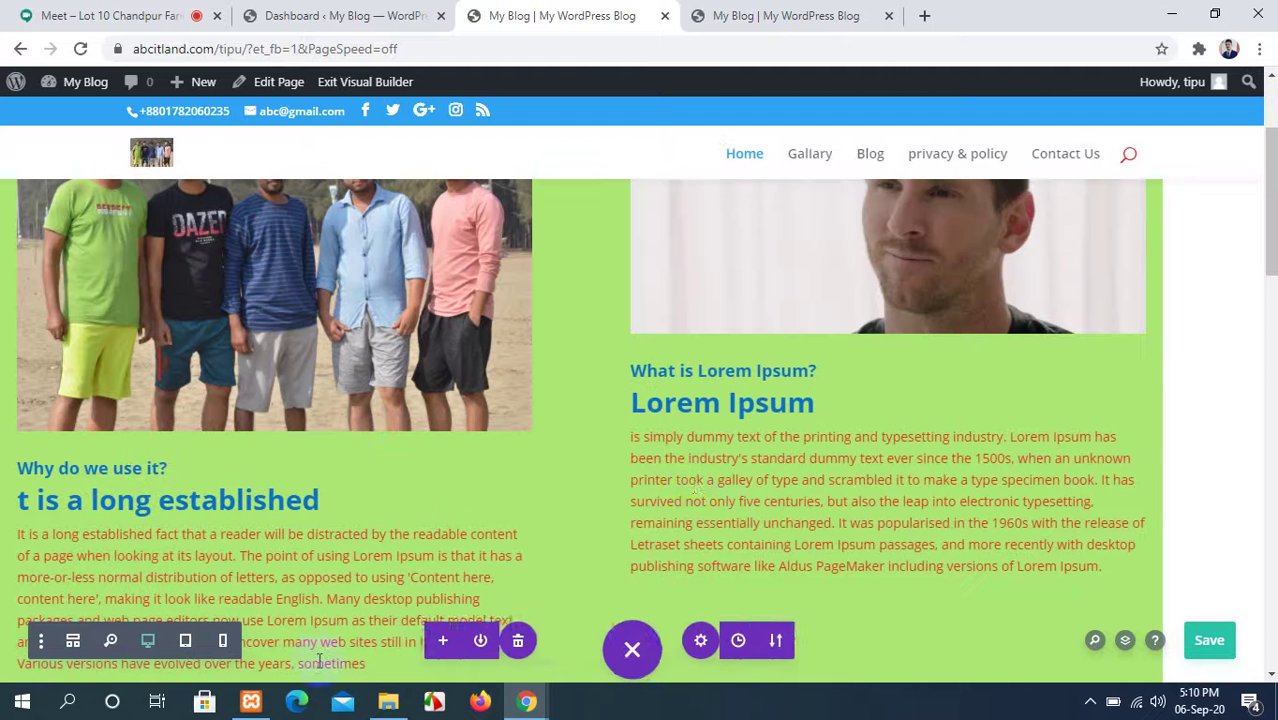
pyautogui.scroll(3, 277, 483)
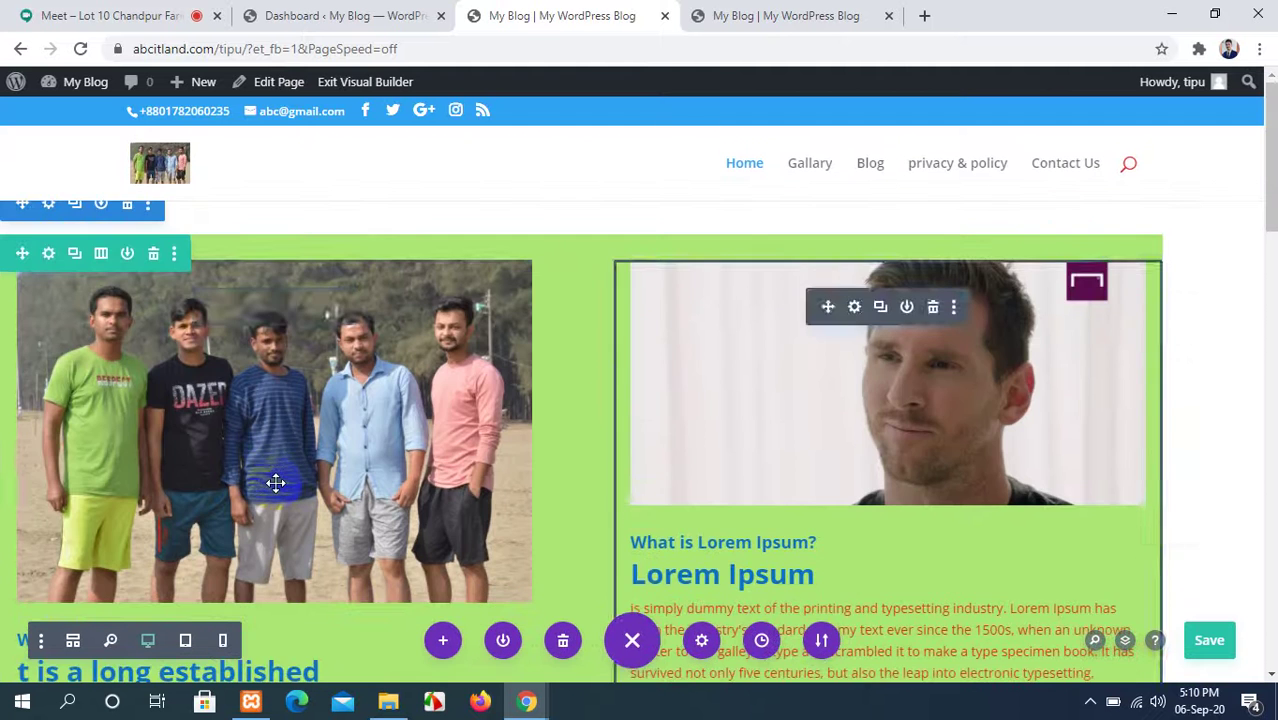
pyautogui.scroll(-4, 276, 483)
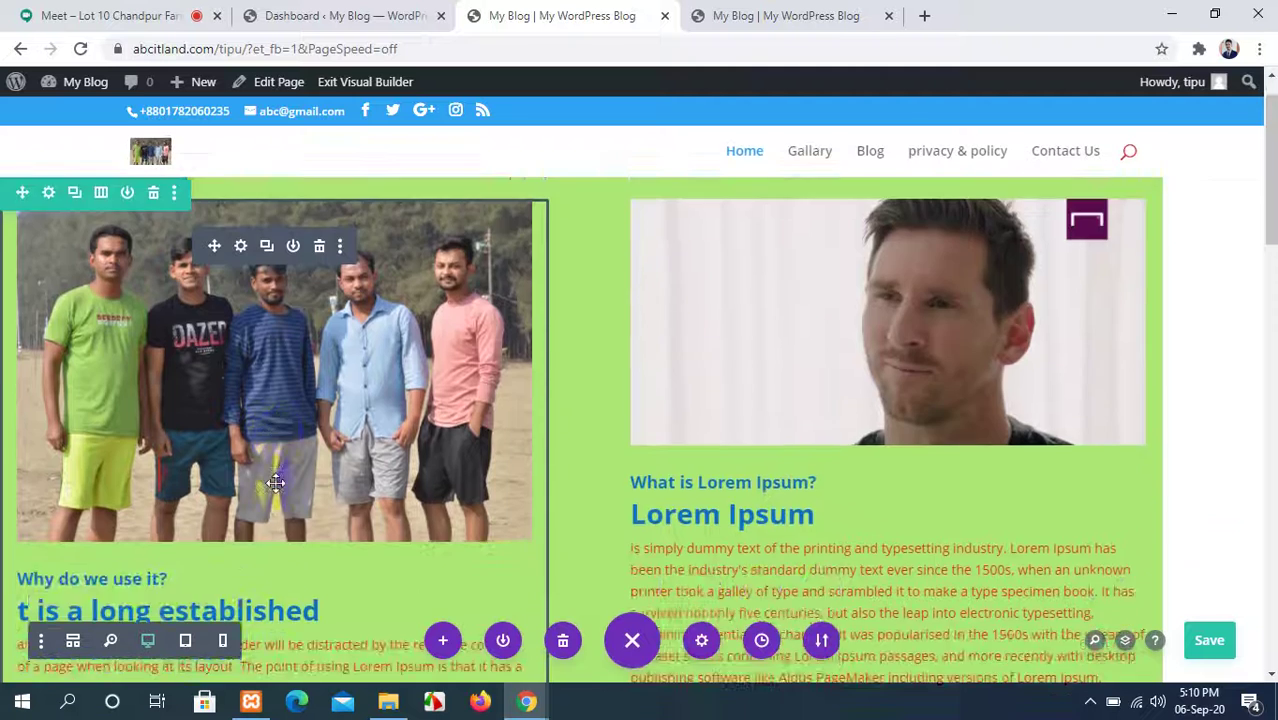
pyautogui.scroll(4, 274, 460)
pyautogui.scroll(-2, 240, 530)
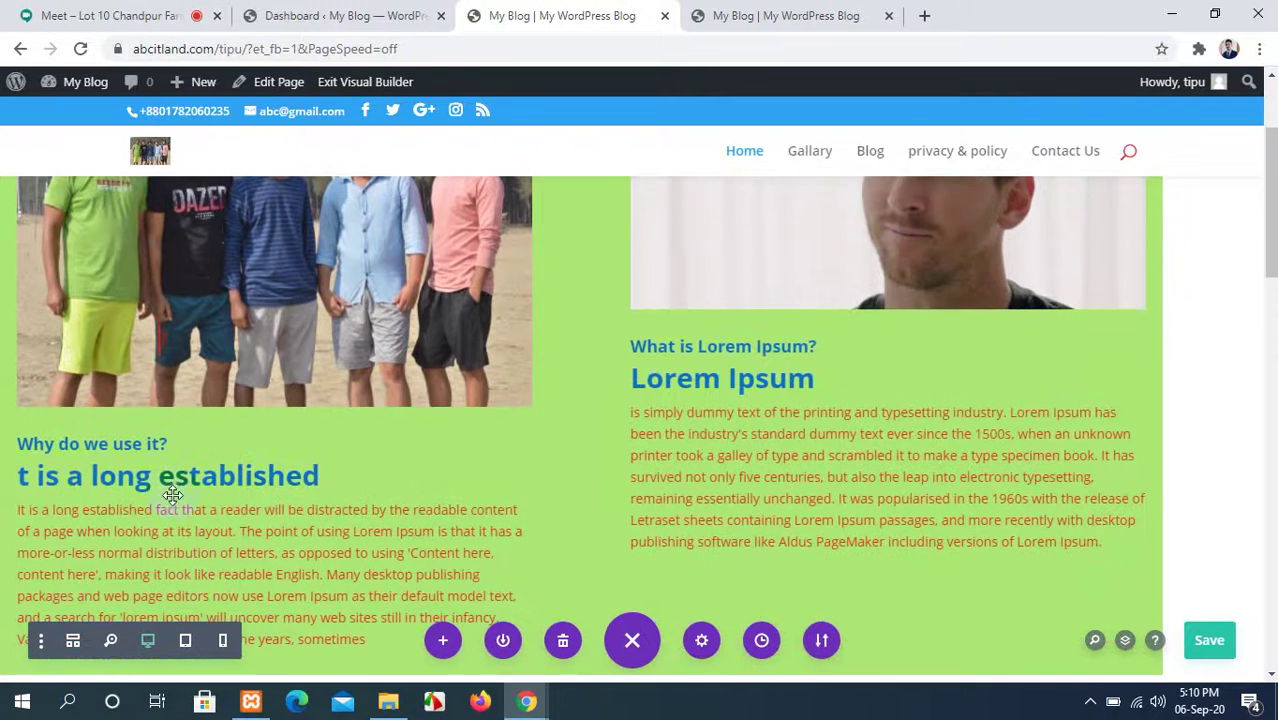
pyautogui.scroll(3, 171, 491)
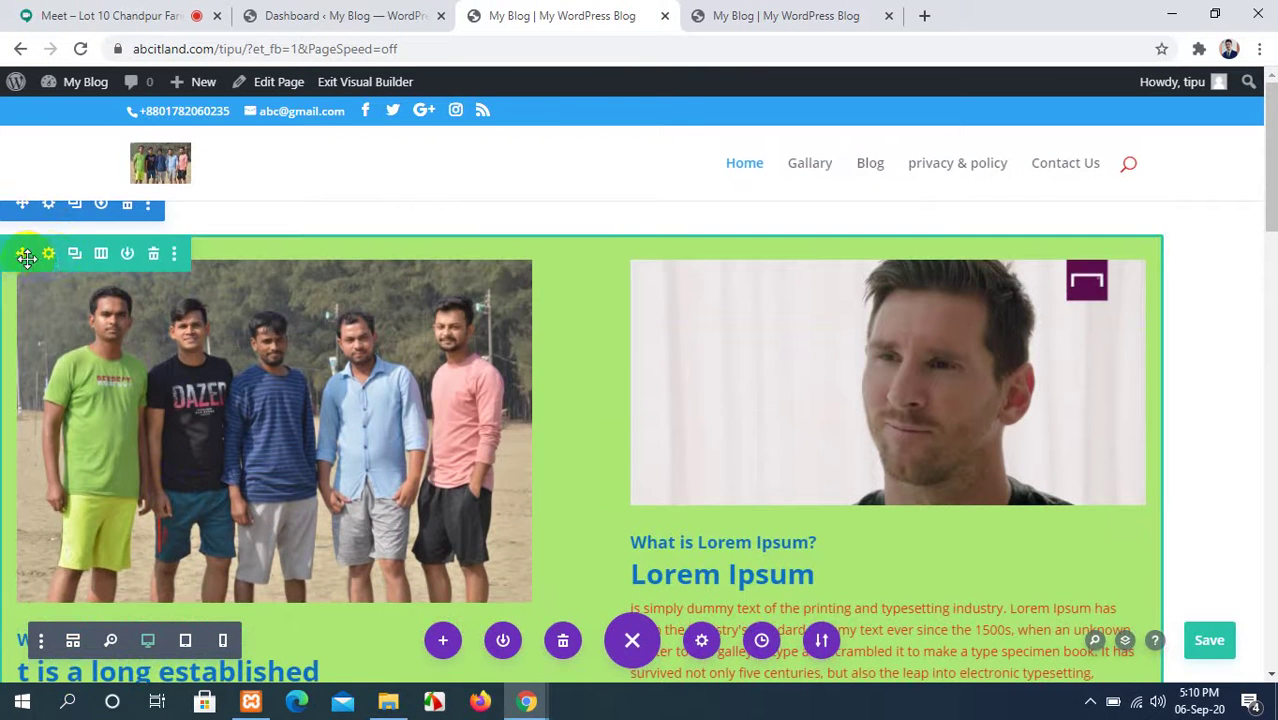
# Reopen the row's Sizing settings, center the row, accept the change and look over its placement on the page.
pyautogui.click(49, 255)
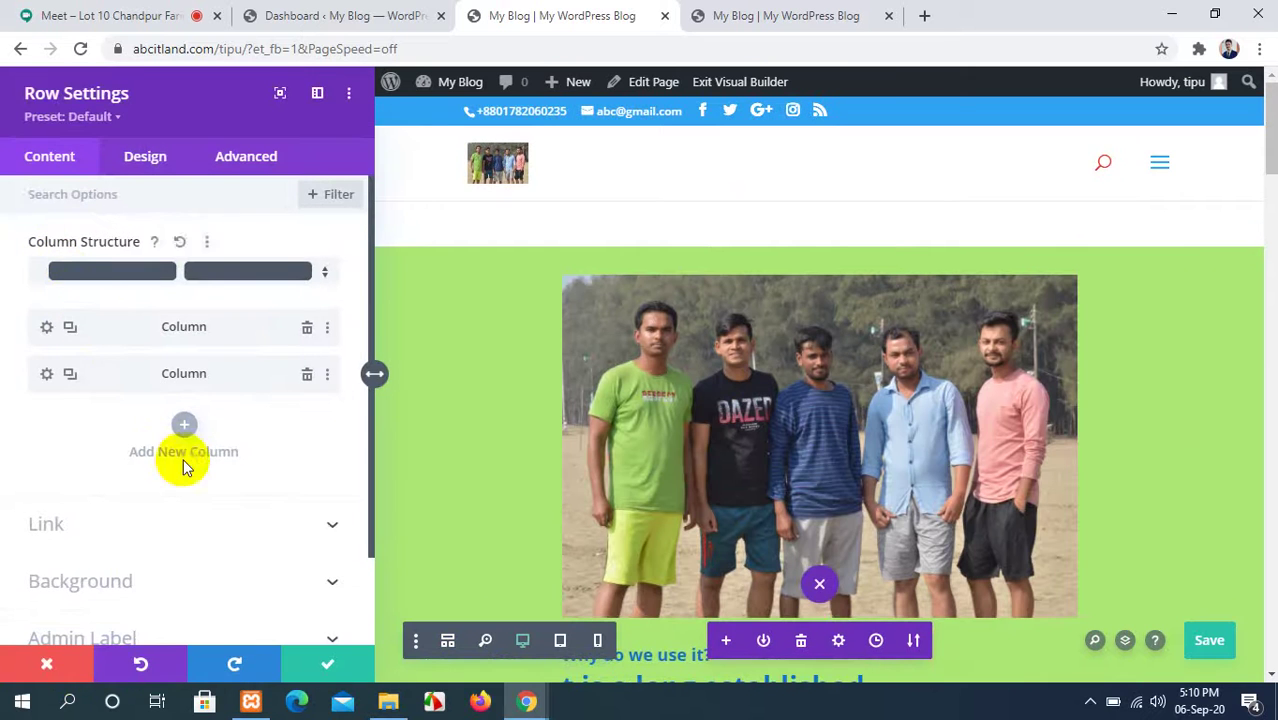
pyautogui.click(145, 160)
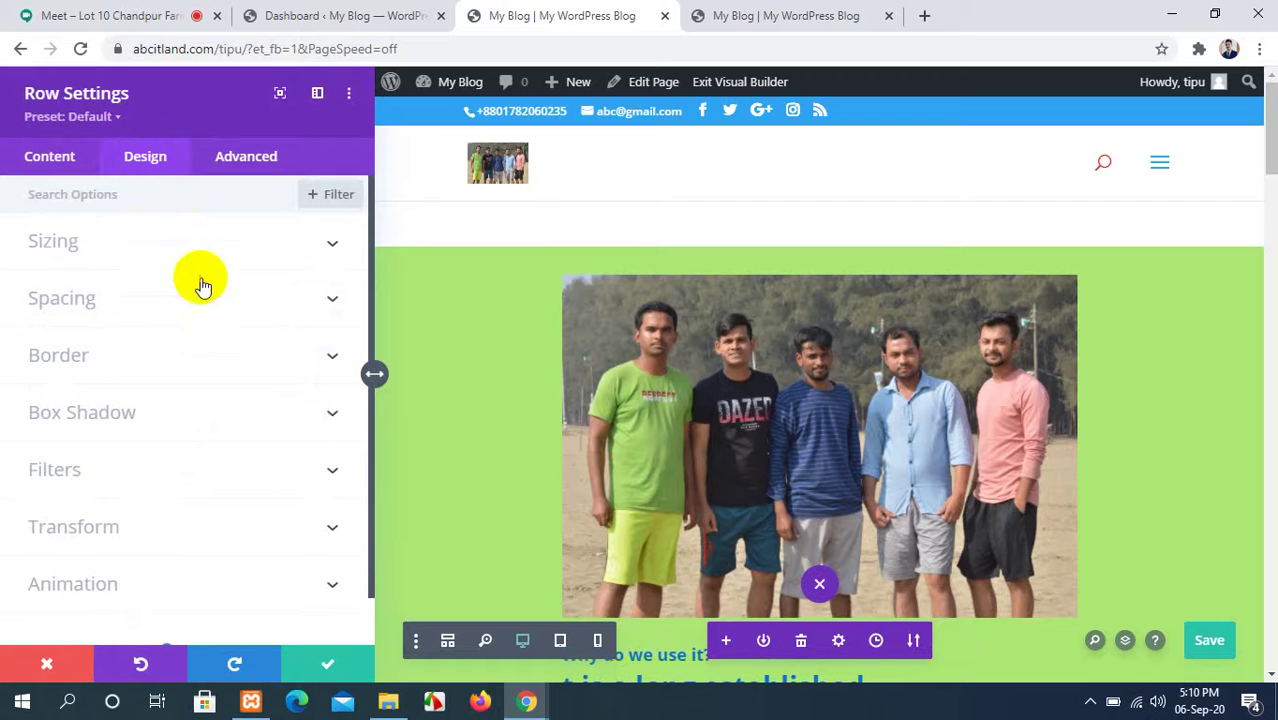
pyautogui.click(282, 252)
pyautogui.scroll(-2, 188, 459)
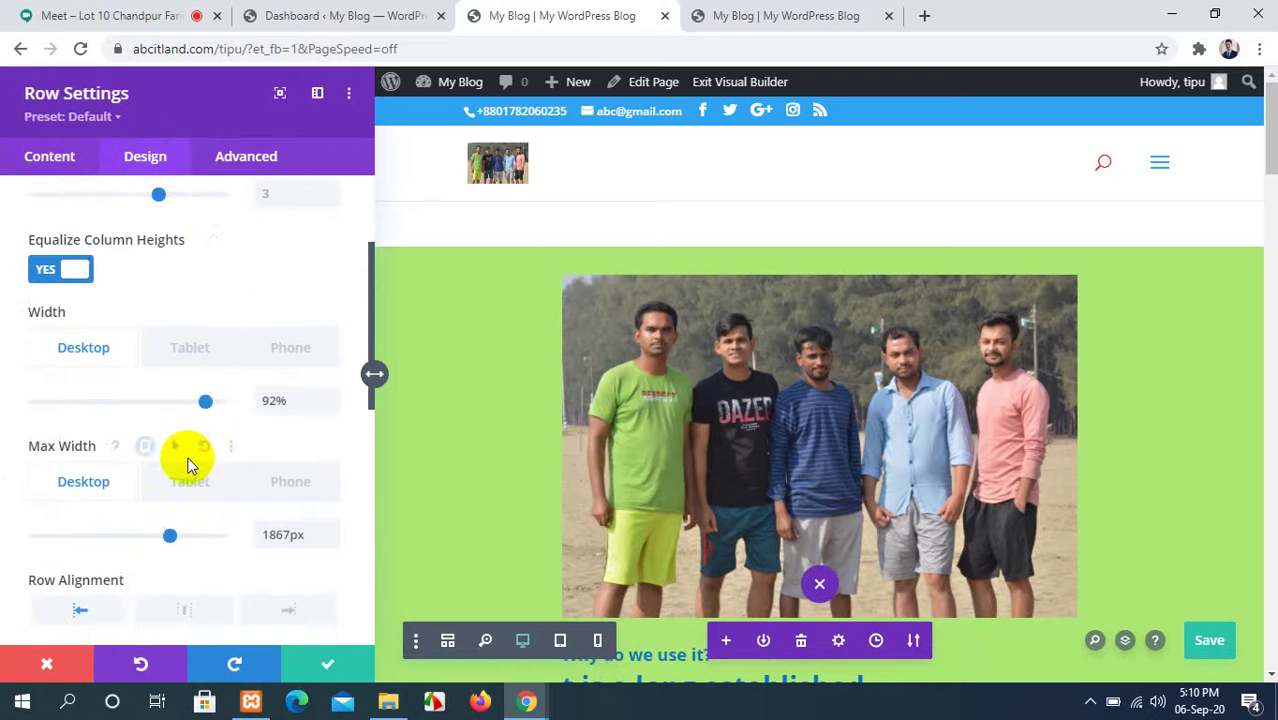
pyautogui.scroll(-2, 120, 487)
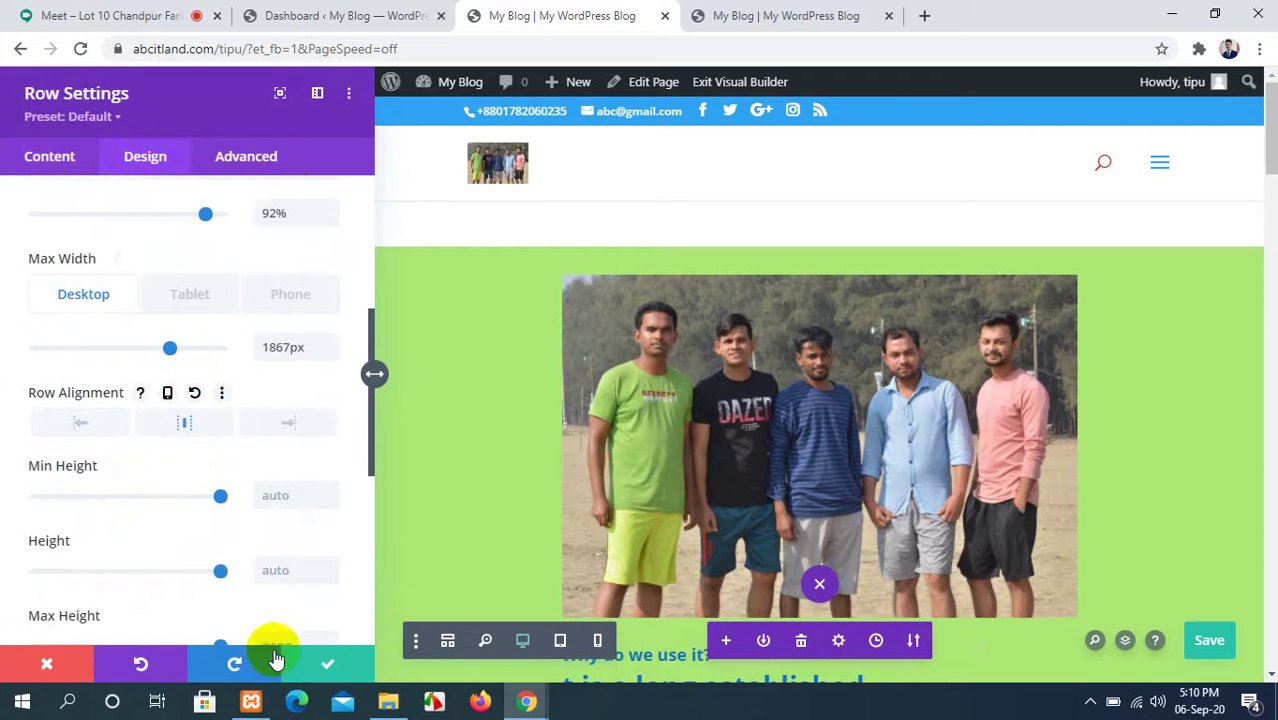
pyautogui.click(322, 660)
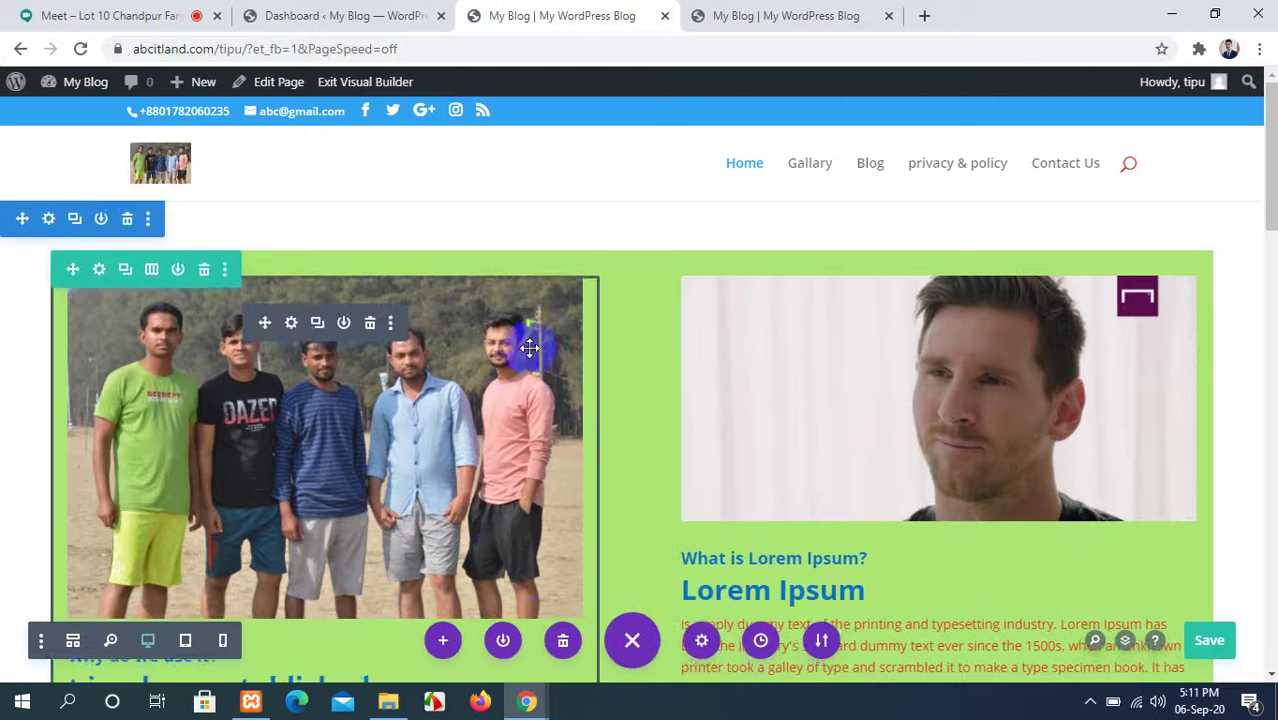
pyautogui.scroll(-3, 531, 400)
pyautogui.scroll(3, 530, 416)
pyautogui.scroll(-1, 655, 405)
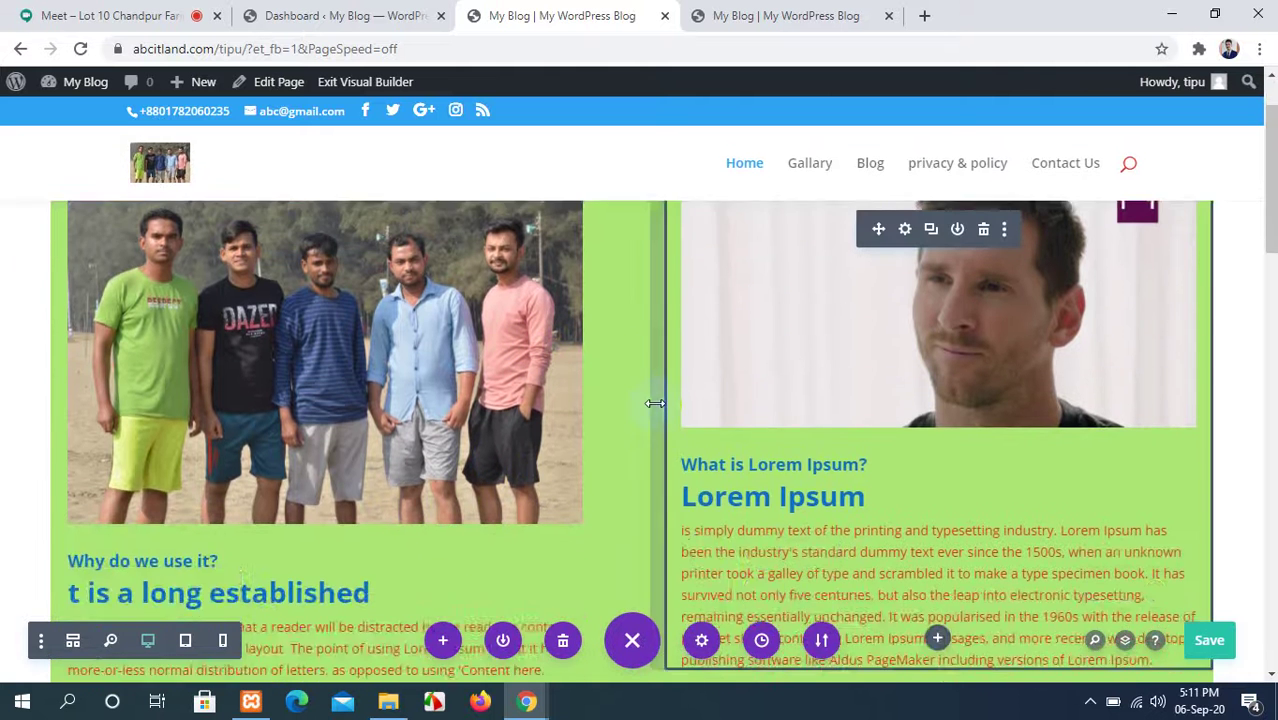
pyautogui.scroll(1, 560, 400)
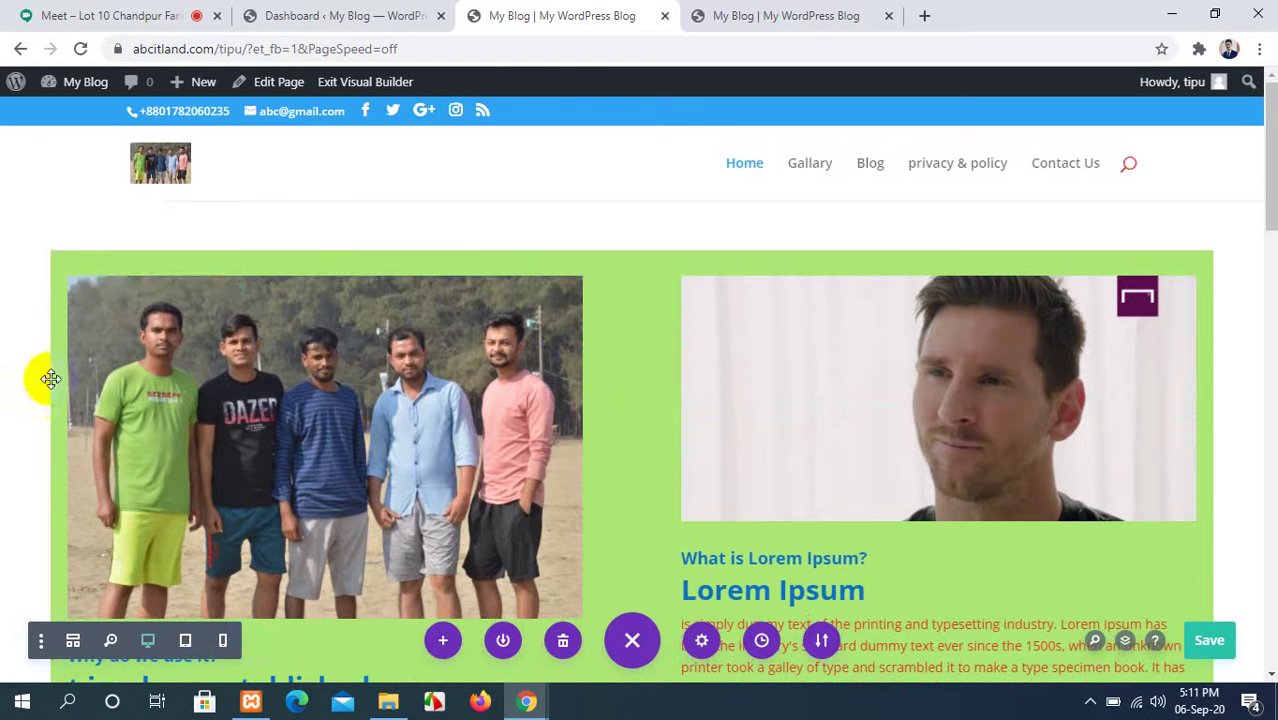
# Change the Row Alignment to right in the row's Sizing settings and accept the change.
pyautogui.click(99, 270)
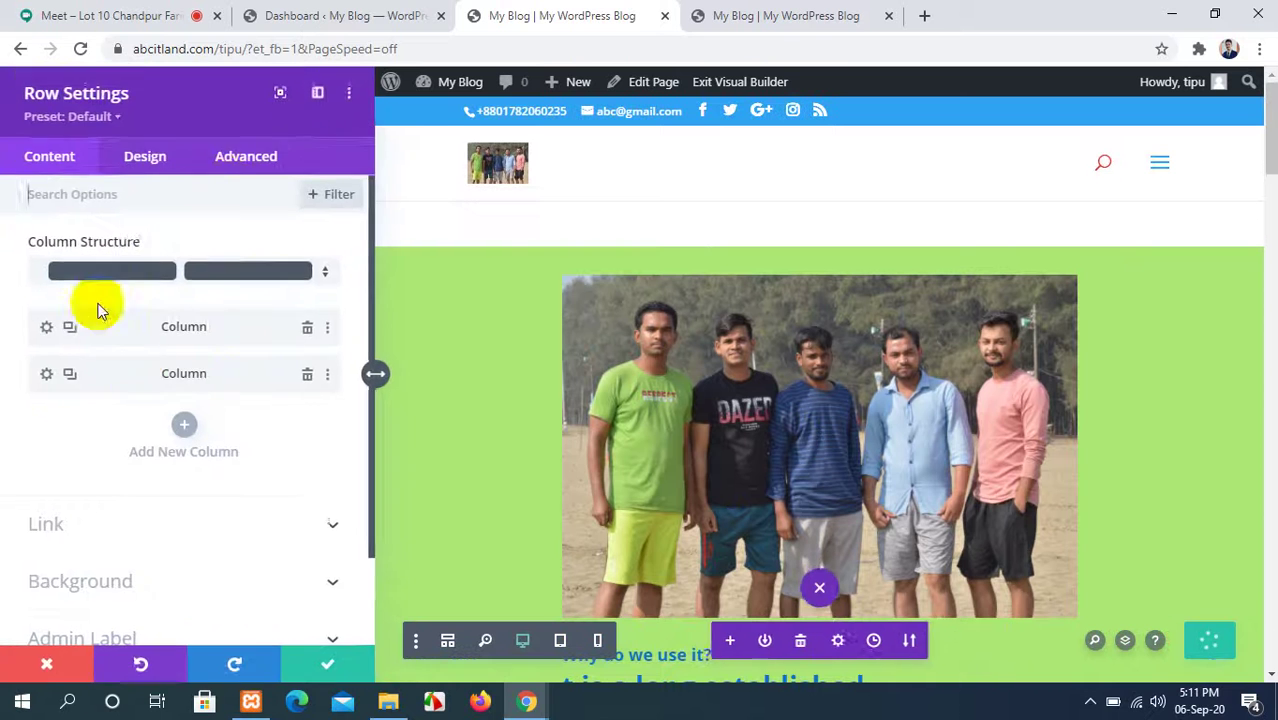
pyautogui.click(146, 157)
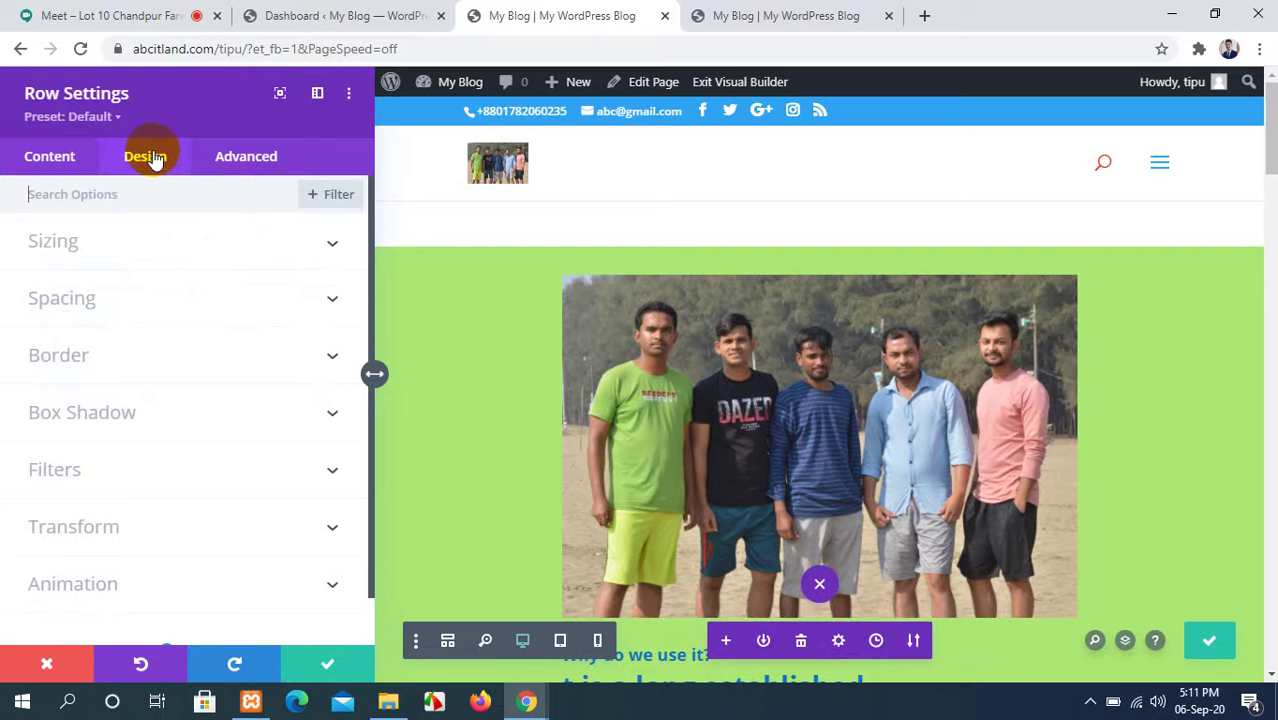
pyautogui.click(262, 245)
pyautogui.scroll(-2, 183, 477)
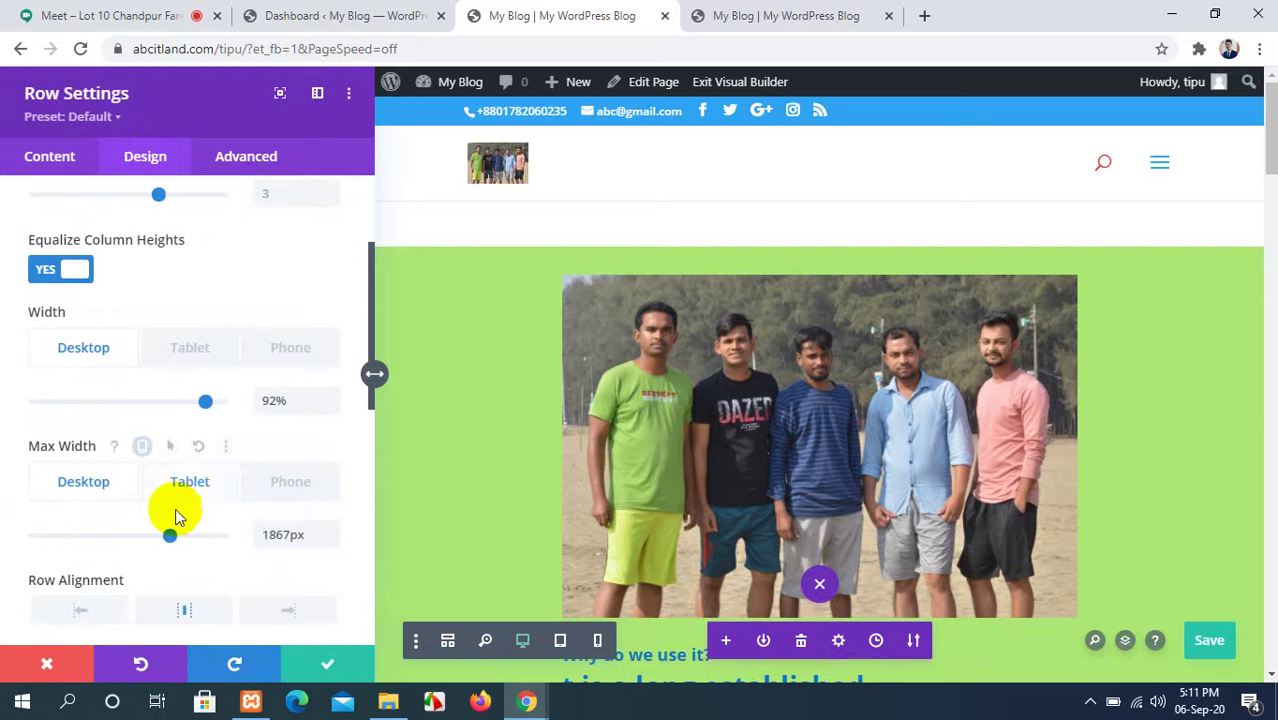
pyautogui.scroll(-1, 265, 508)
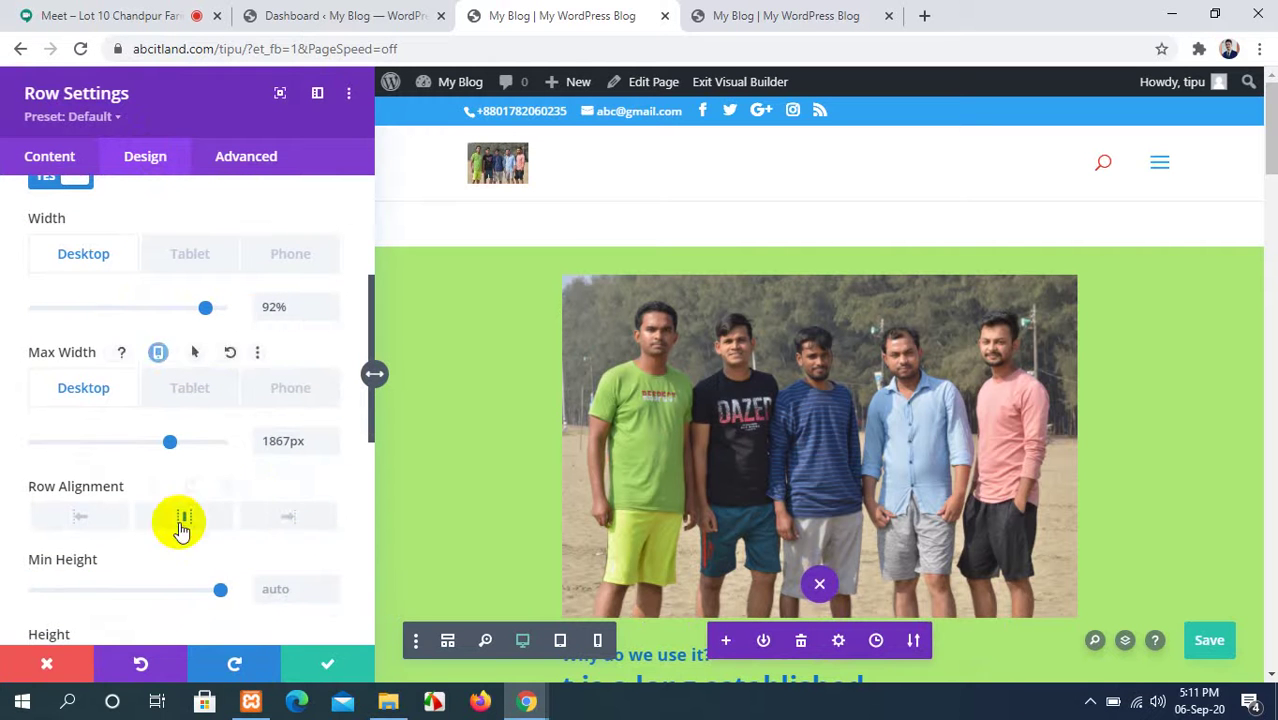
pyautogui.click(275, 516)
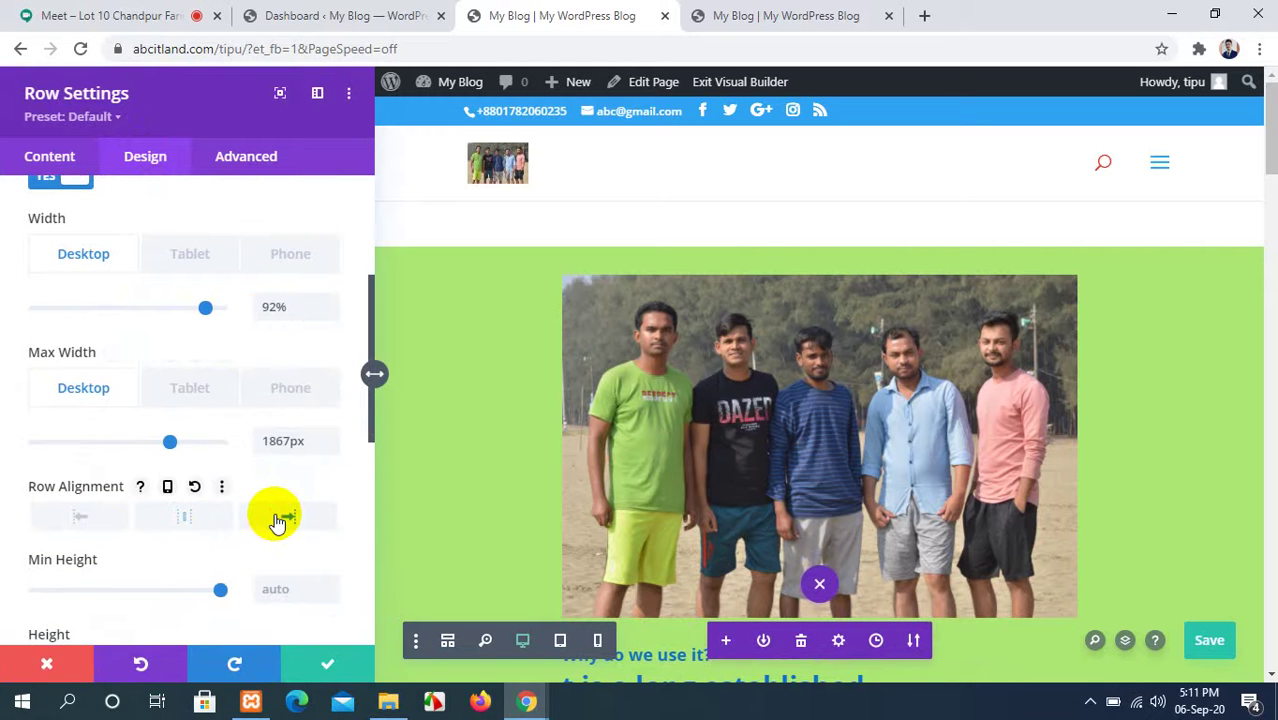
pyautogui.click(327, 664)
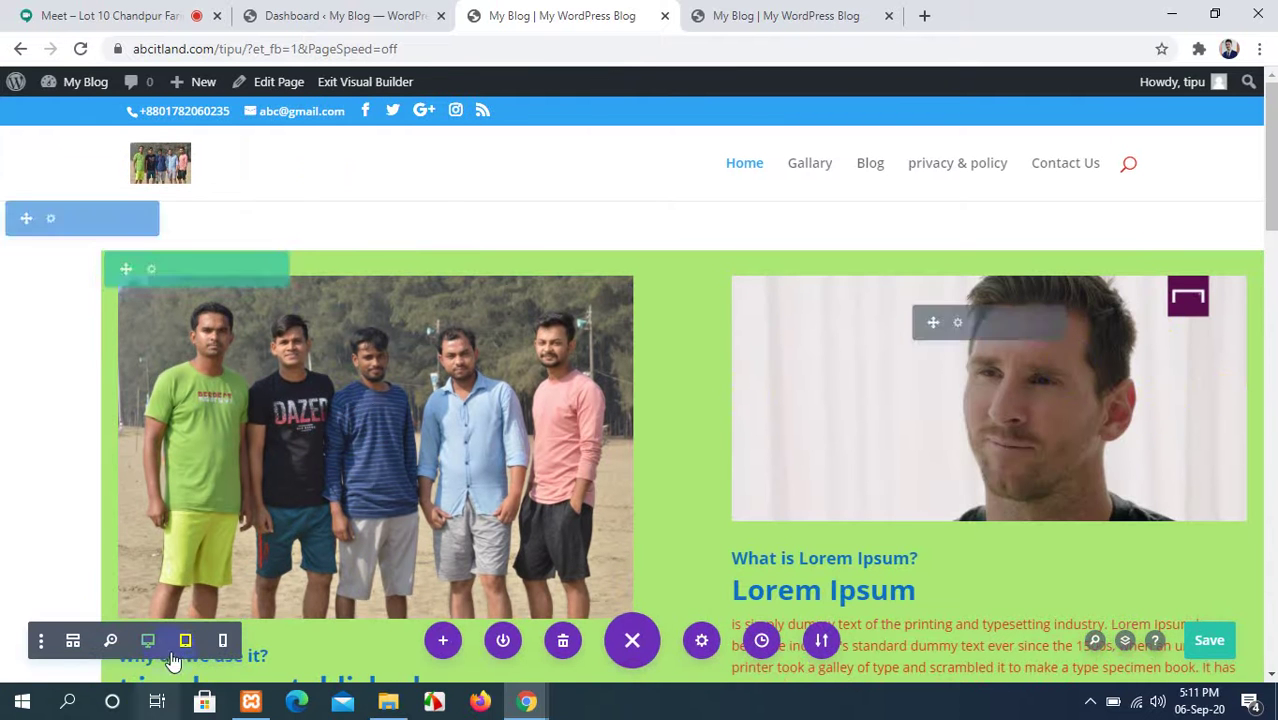
# Reopen the row's Sizing settings and set the Row Alignment back to center.
pyautogui.click(148, 268)
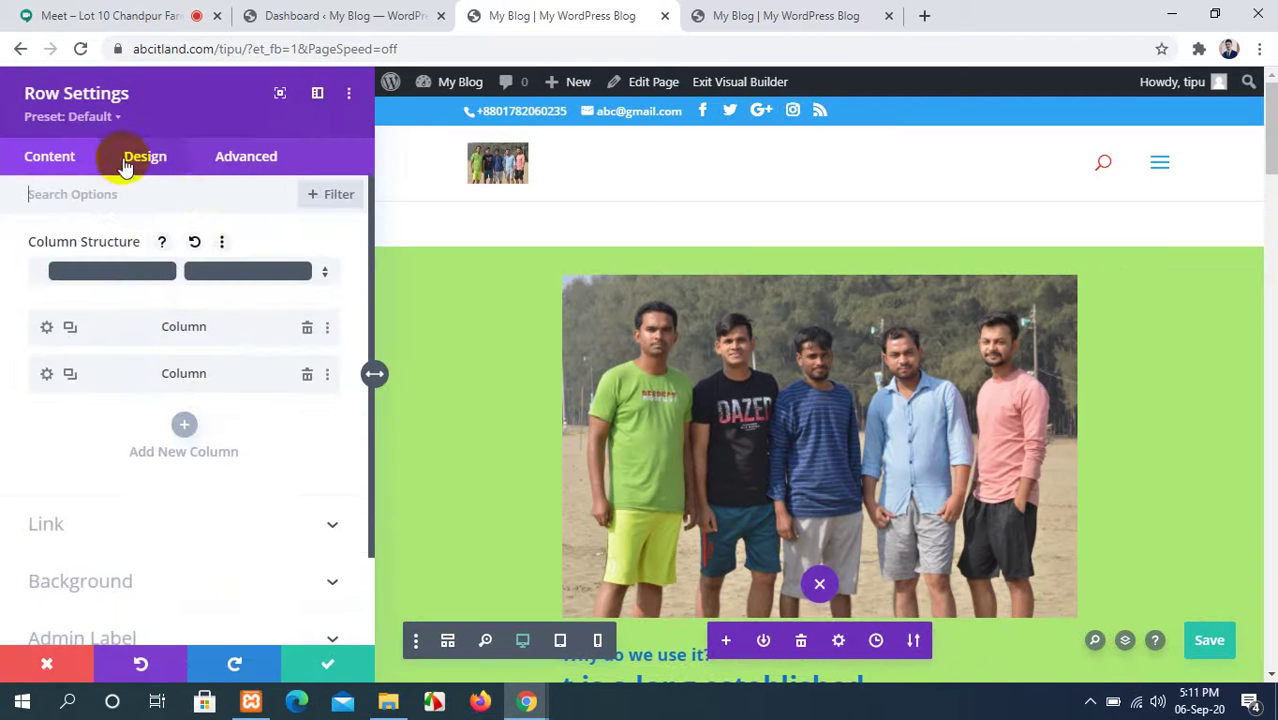
pyautogui.click(140, 158)
pyautogui.click(318, 241)
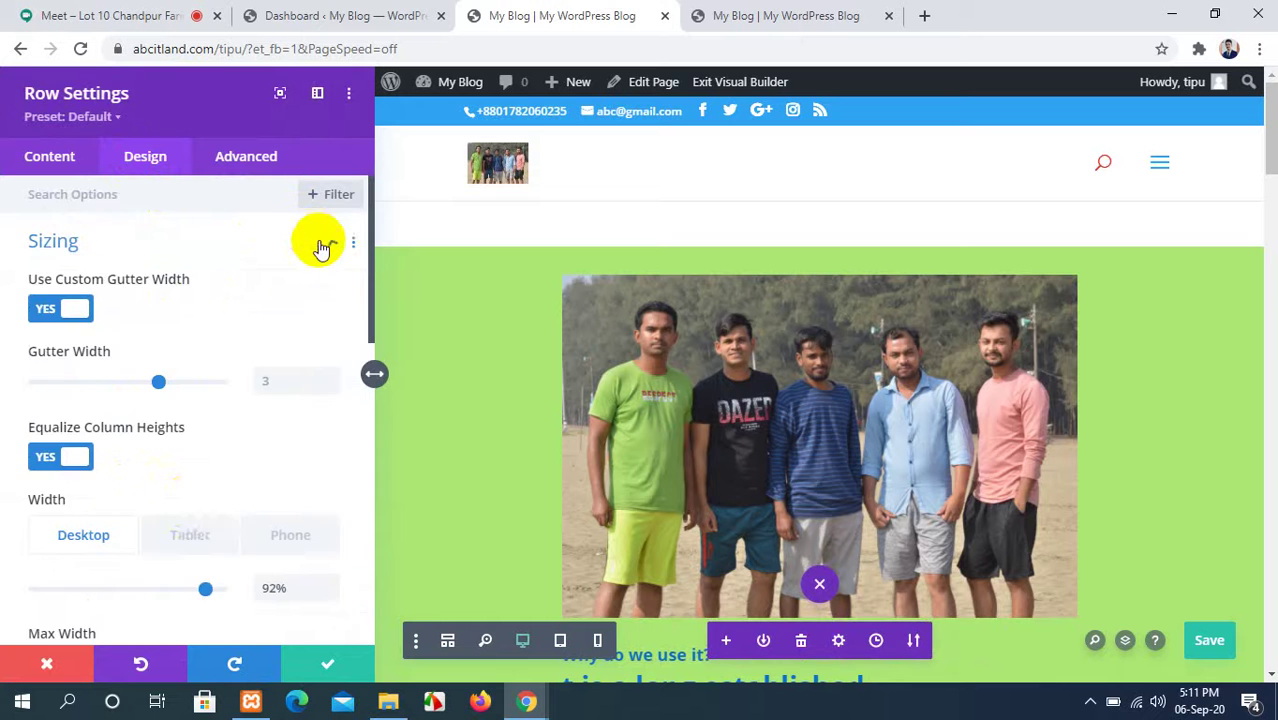
pyautogui.scroll(-3, 186, 491)
pyautogui.click(184, 515)
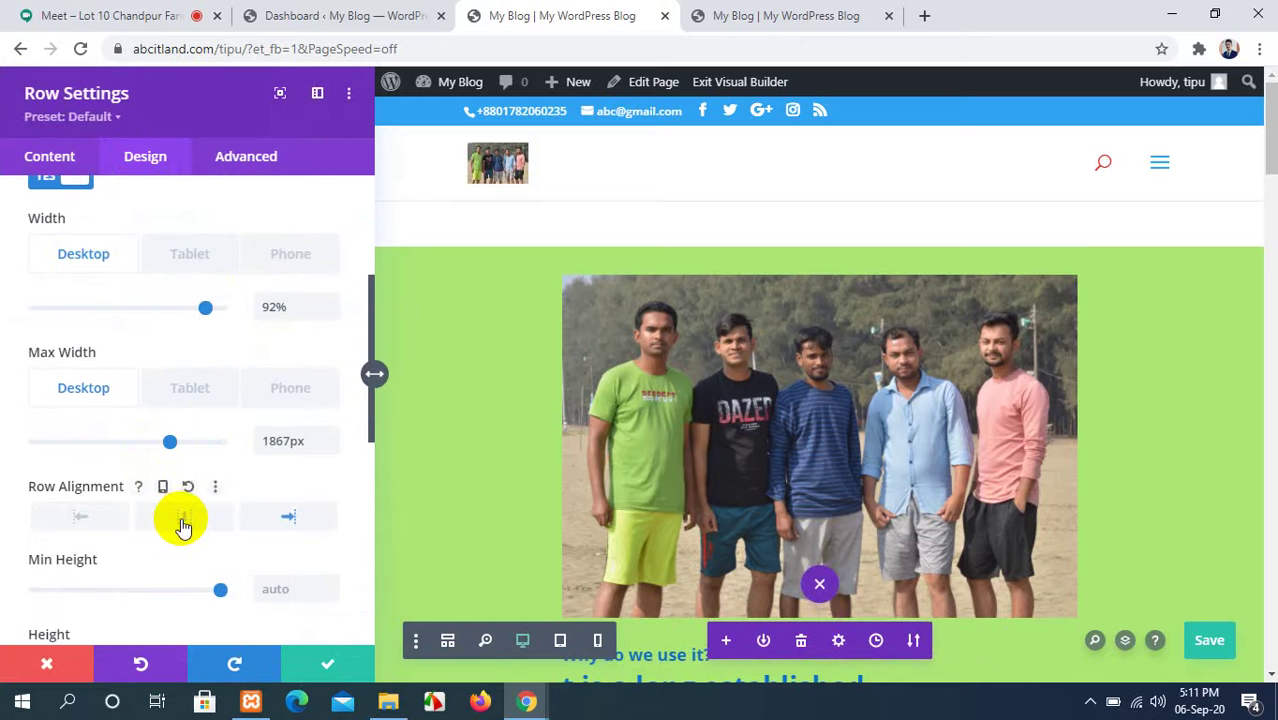
# Set both the Min Height and the Height of the row to 1000px.
pyautogui.scroll(-2, 181, 517)
pyautogui.moveTo(221, 496)
pyautogui.mouseDown()
pyautogui.moveTo(190, 503)
pyautogui.moveTo(221, 496)
pyautogui.mouseUp()
pyautogui.moveTo(220, 571)
pyautogui.mouseDown()
pyautogui.moveTo(194, 571)
pyautogui.moveTo(235, 575)
pyautogui.mouseUp()
pyautogui.scroll(-5, 232, 570)
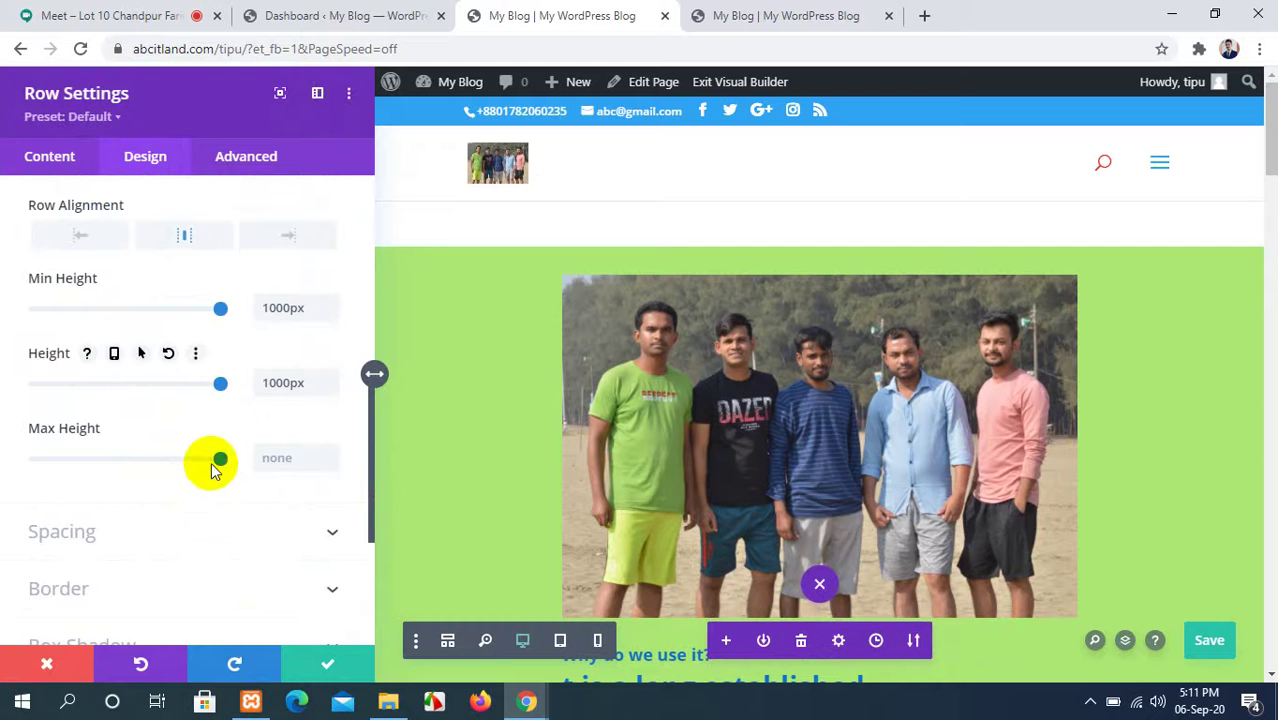
pyautogui.scroll(-1, 207, 502)
# Open the row's Spacing settings and examine the Margin and Padding fields.
pyautogui.click(295, 459)
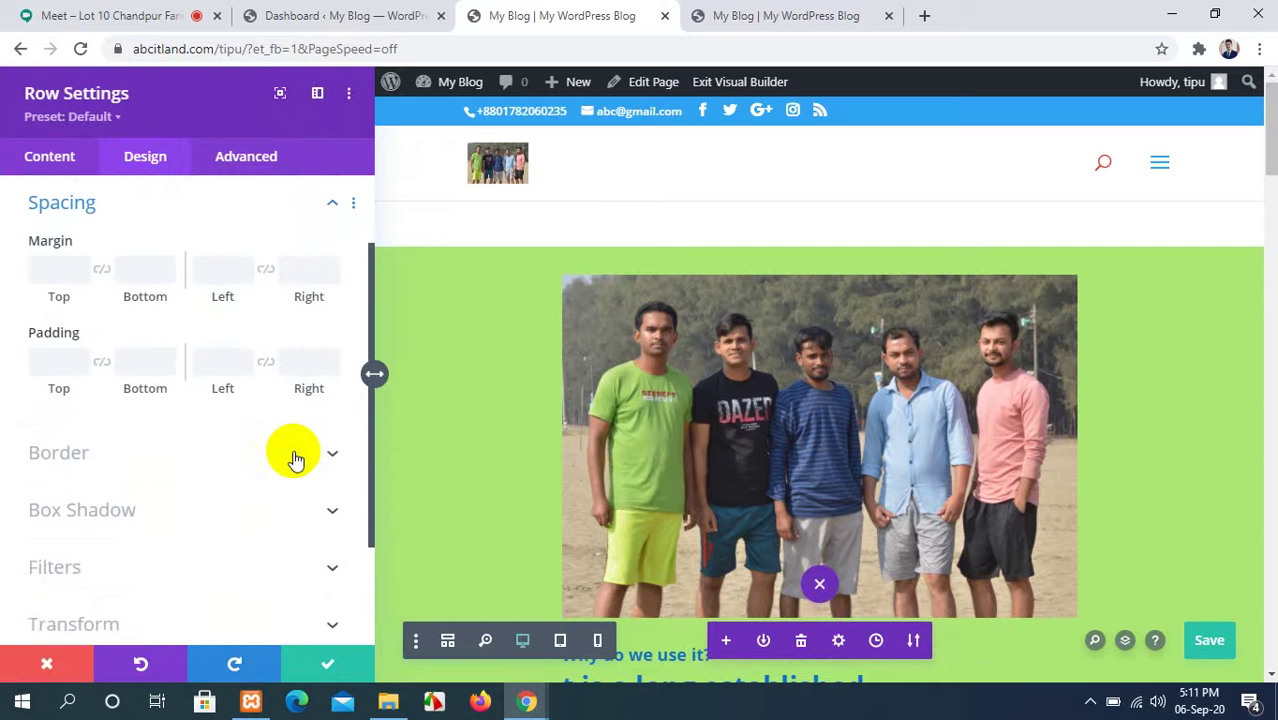
pyautogui.scroll(3, 294, 456)
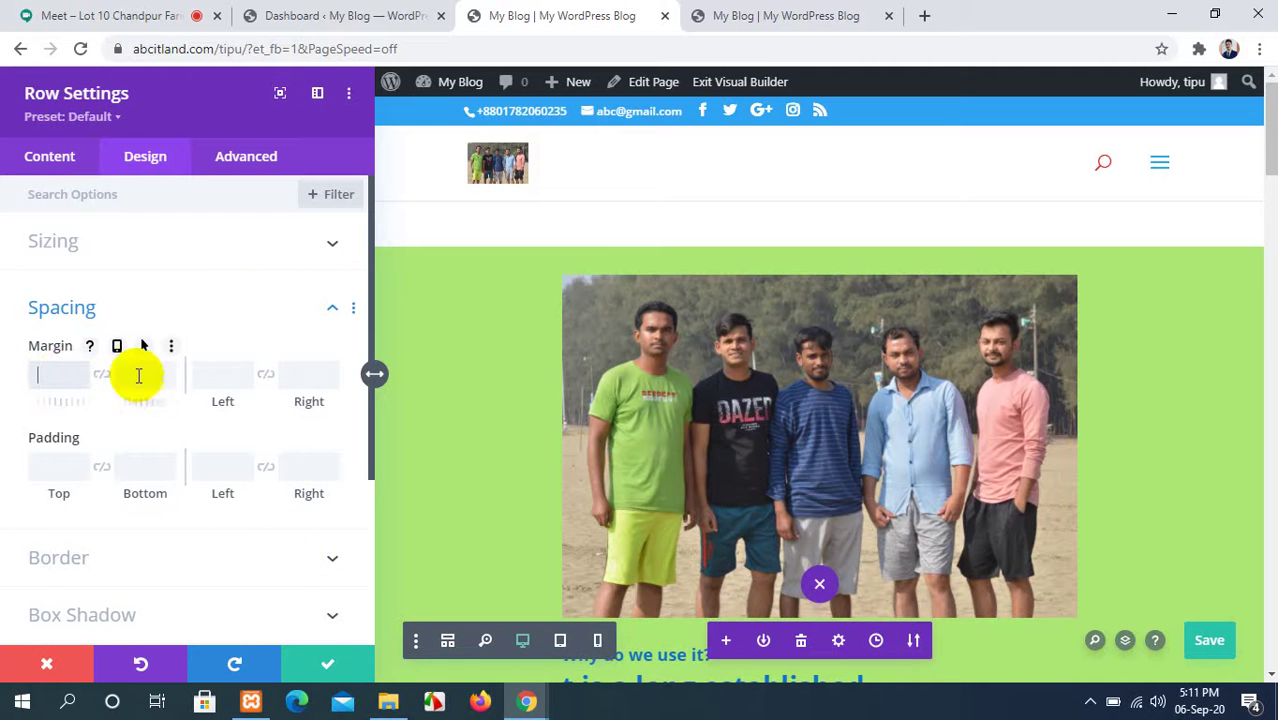
pyautogui.click(257, 308)
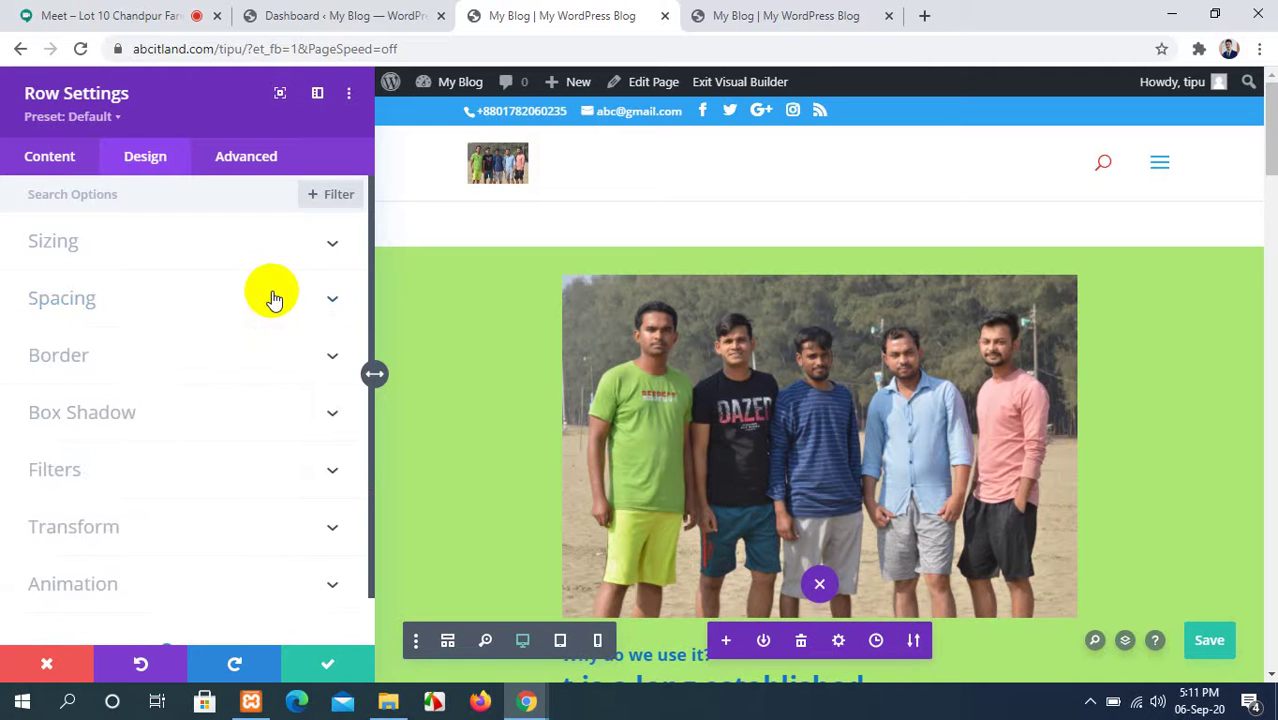
pyautogui.click(273, 299)
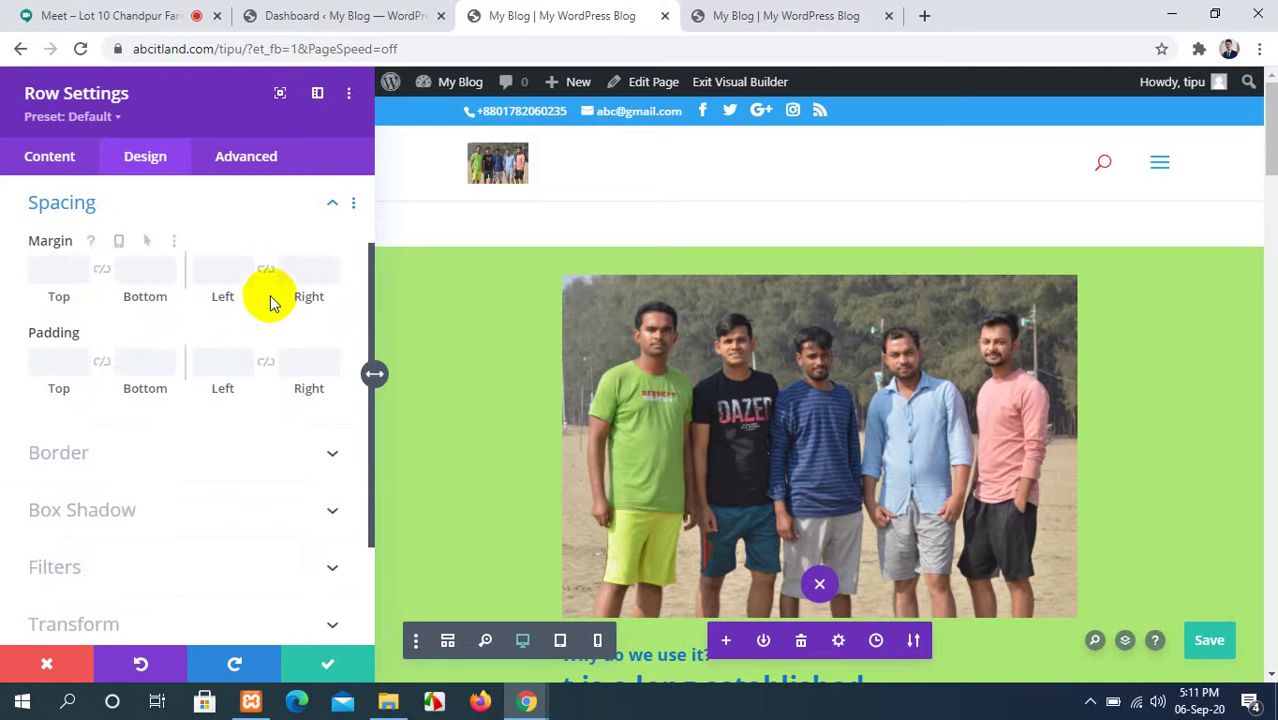
# Try raising the top margin of the row to about 20px in its Spacing settings.
pyautogui.click(83, 268)
pyautogui.click(83, 268)
pyautogui.click(83, 268)
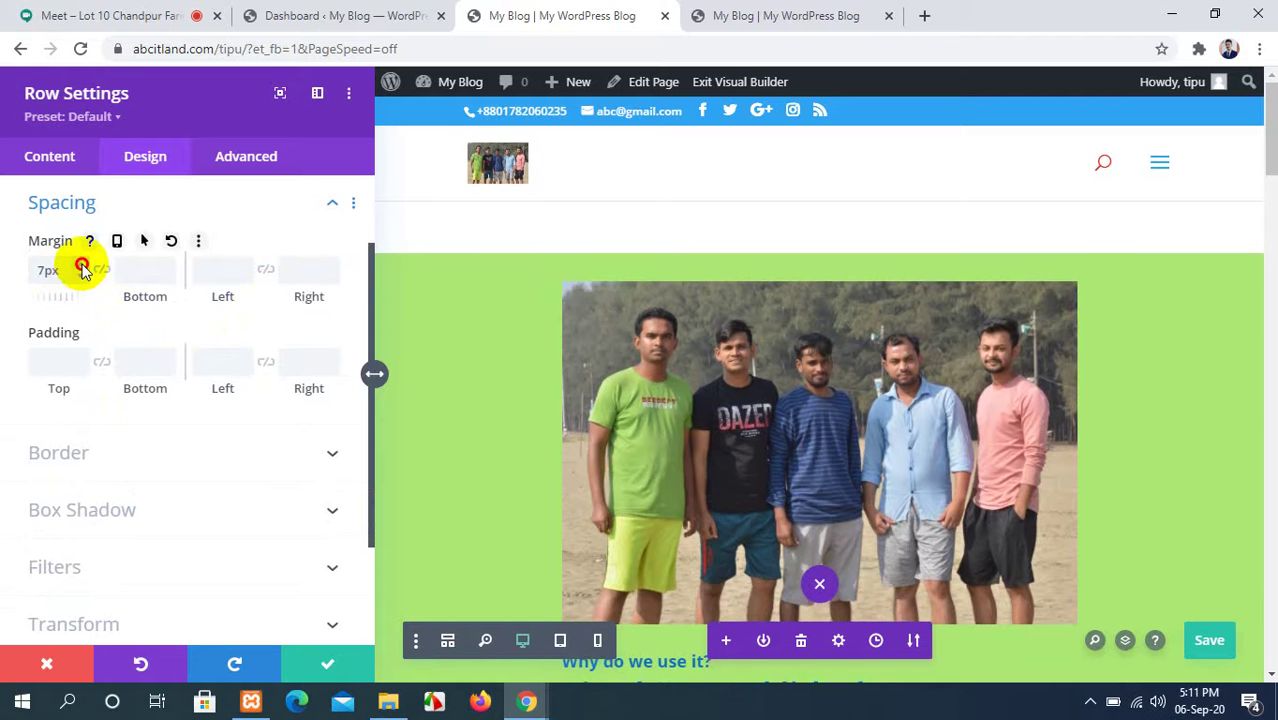
pyautogui.click(83, 268)
pyautogui.click(83, 268)
pyautogui.click(83, 268)
pyautogui.click(83, 268)
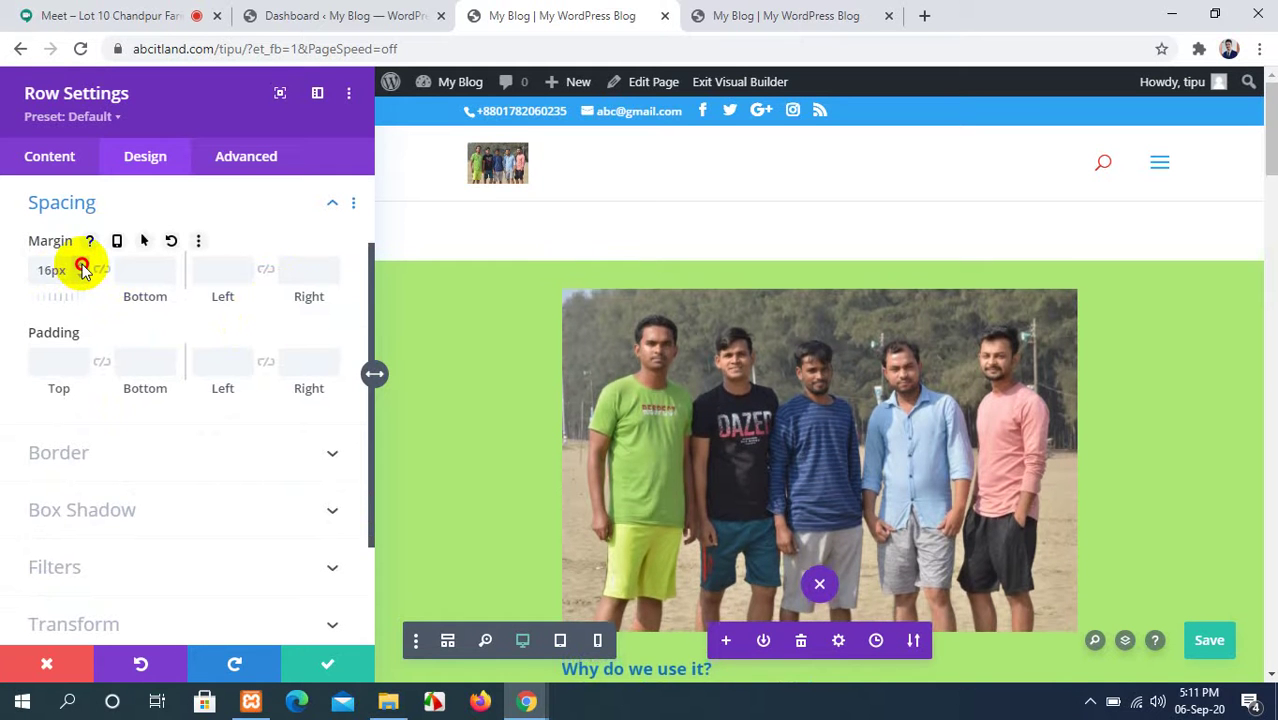
pyautogui.click(83, 268)
pyautogui.click(83, 268)
# Lower the row's top margin to 12px, and clear the top margin value completely.
pyautogui.click(83, 277)
pyautogui.click(83, 277)
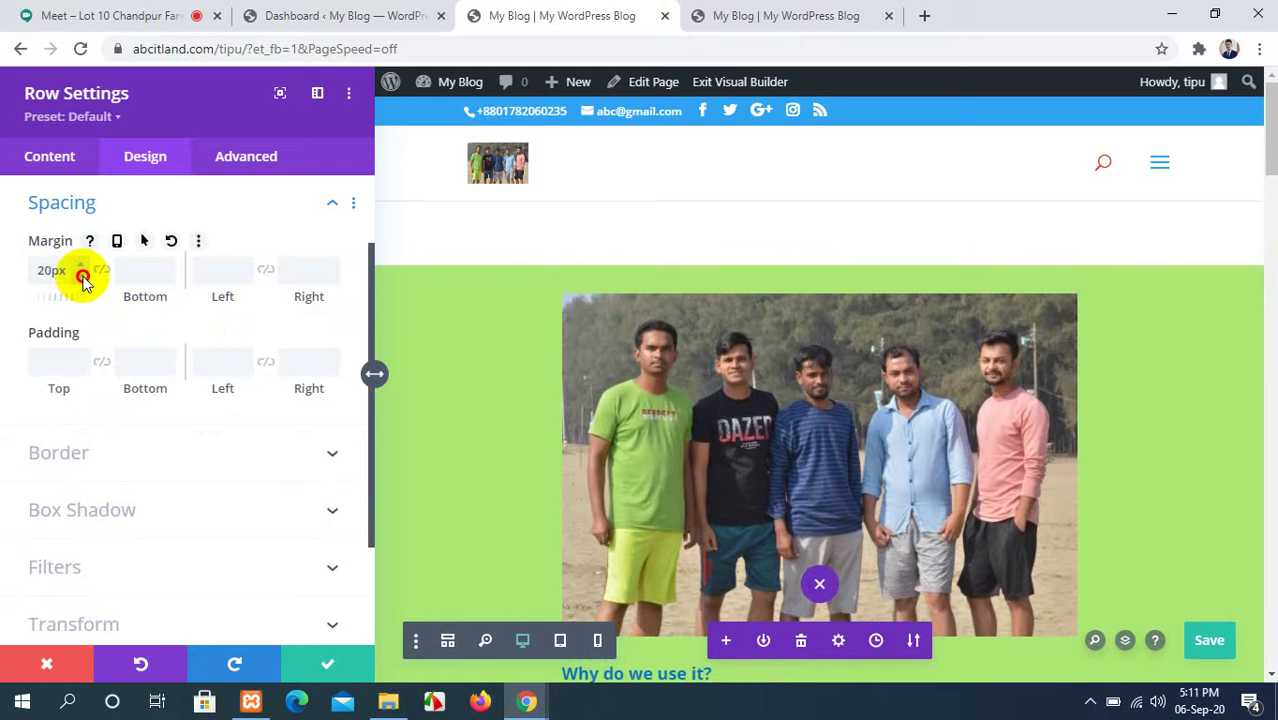
pyautogui.click(83, 277)
pyautogui.click(83, 277)
pyautogui.click(83, 277)
pyautogui.click(83, 277)
pyautogui.click(83, 277)
pyautogui.click(83, 277)
pyautogui.click(83, 277)
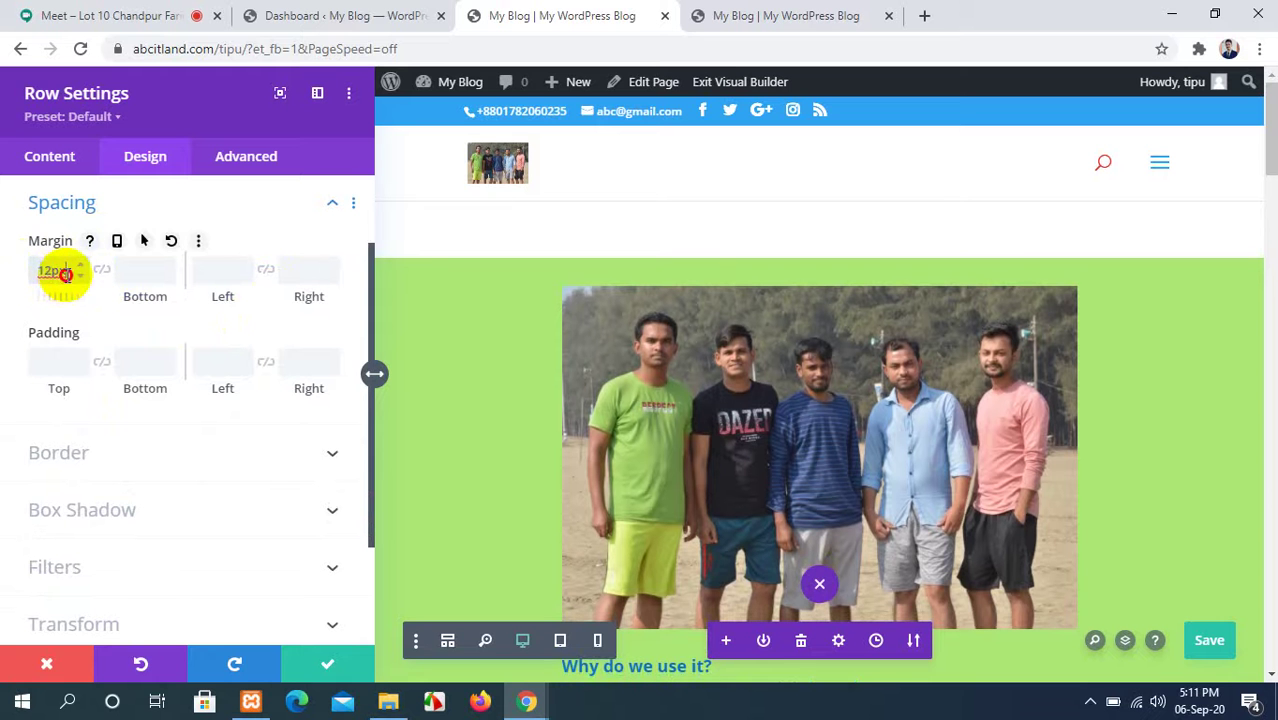
pyautogui.moveTo(64, 272); pyautogui.dragTo(27, 272)
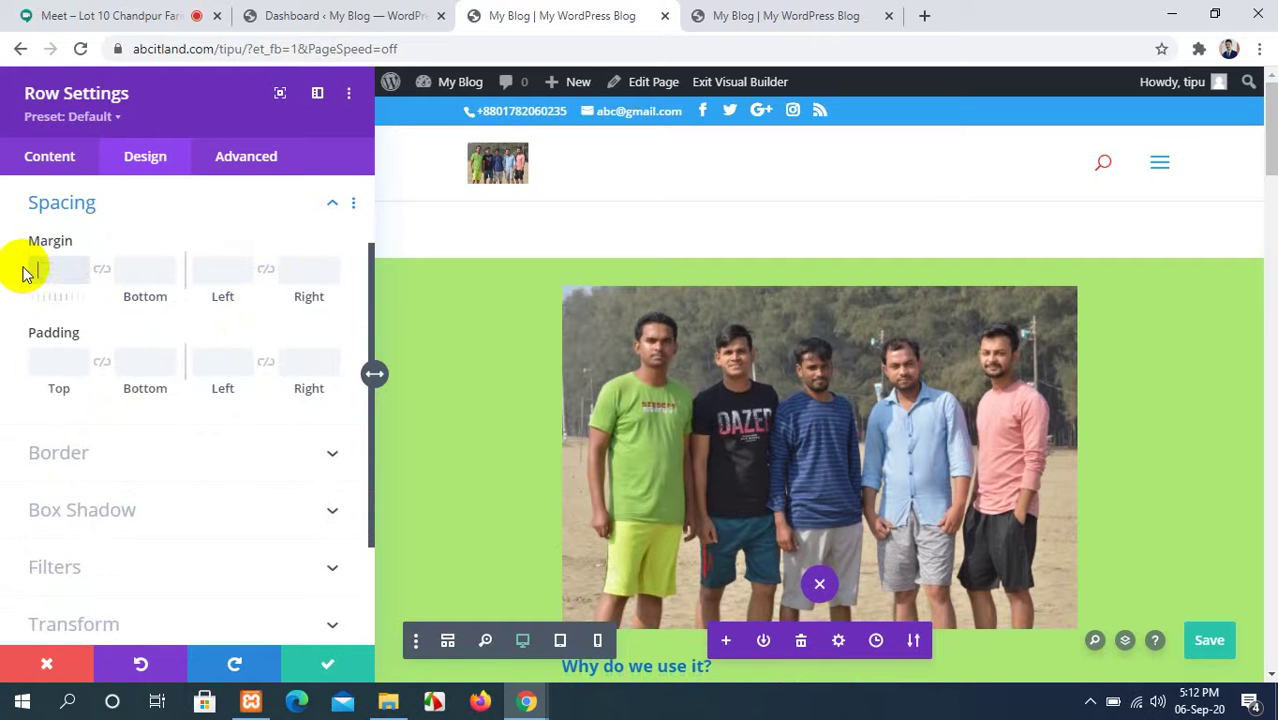
pyautogui.press('BackSpace')
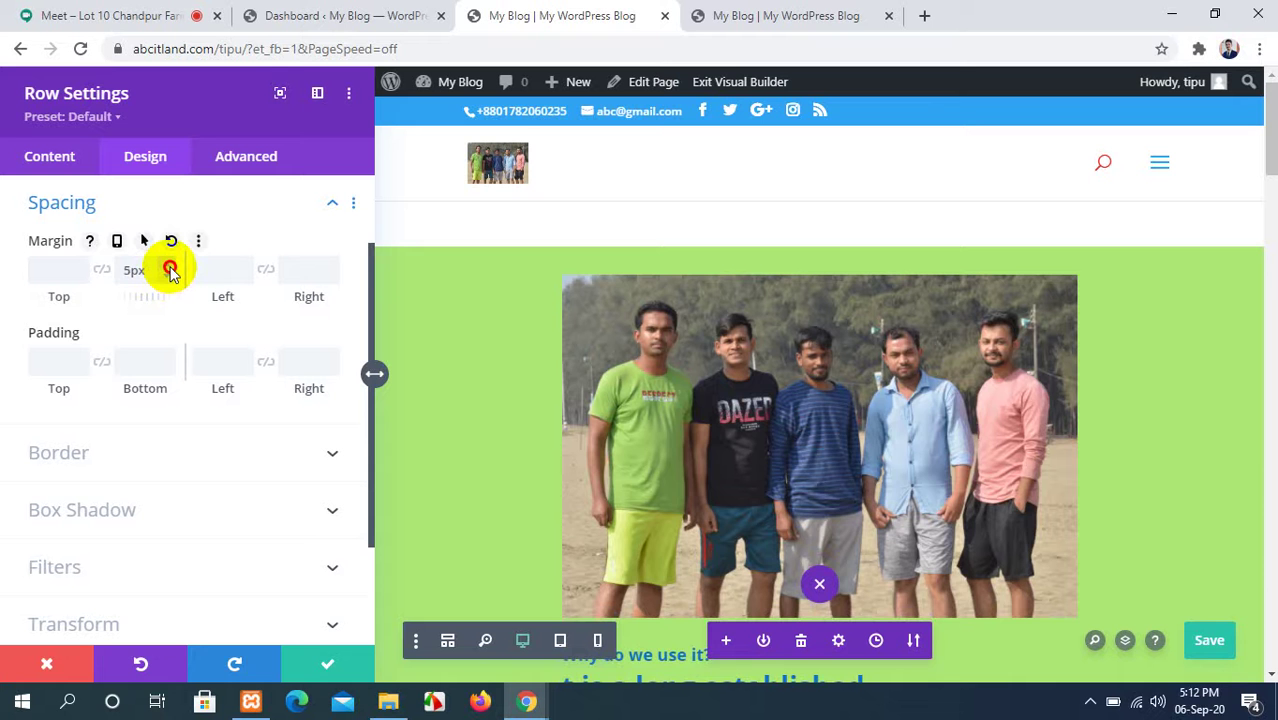
# Set the row's bottom margin to 29px and accept the row settings.
pyautogui.moveTo(170, 272); pyautogui.dragTo(194, 285)
pyautogui.scroll(-10, 885, 386)
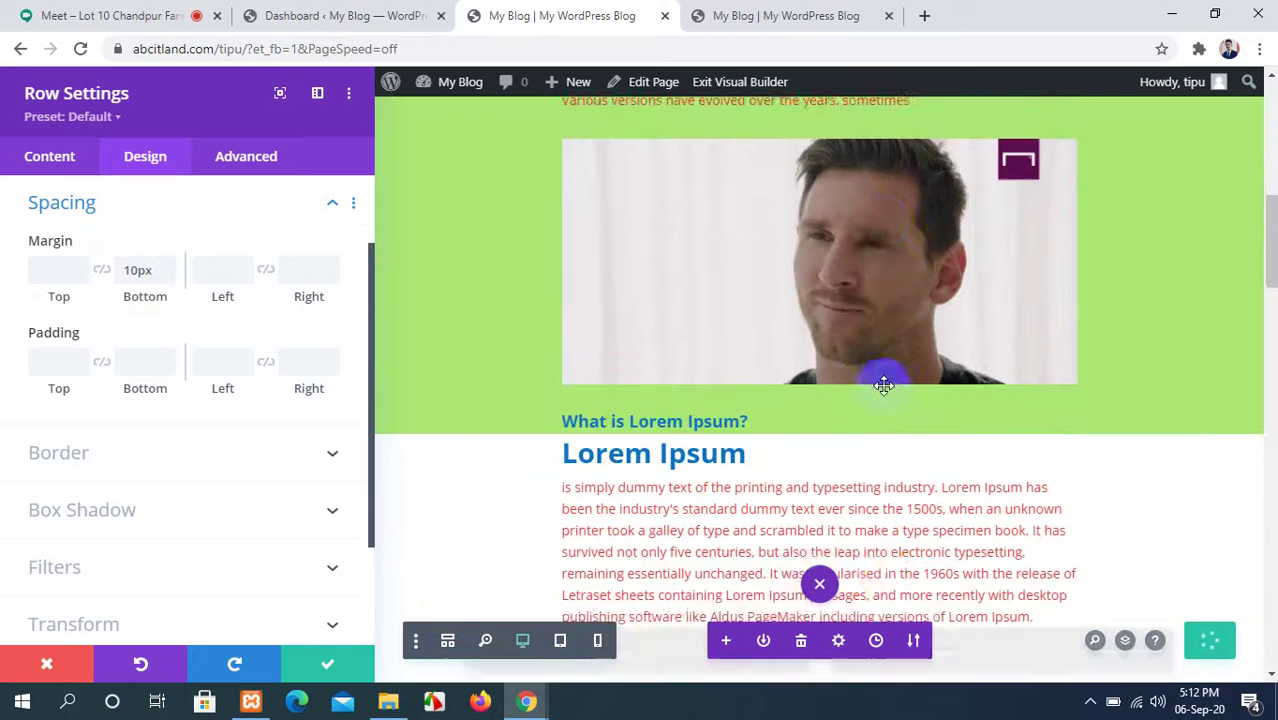
pyautogui.scroll(1, 885, 386)
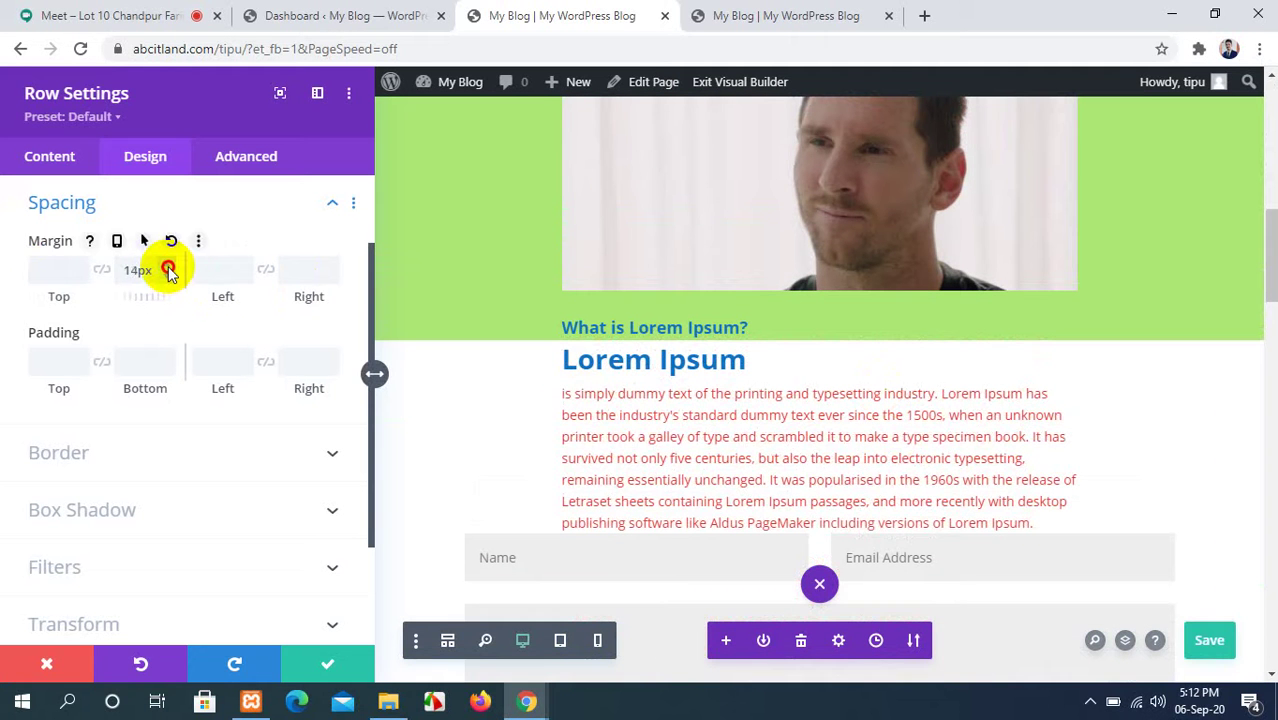
pyautogui.moveTo(170, 272); pyautogui.dragTo(172, 286)
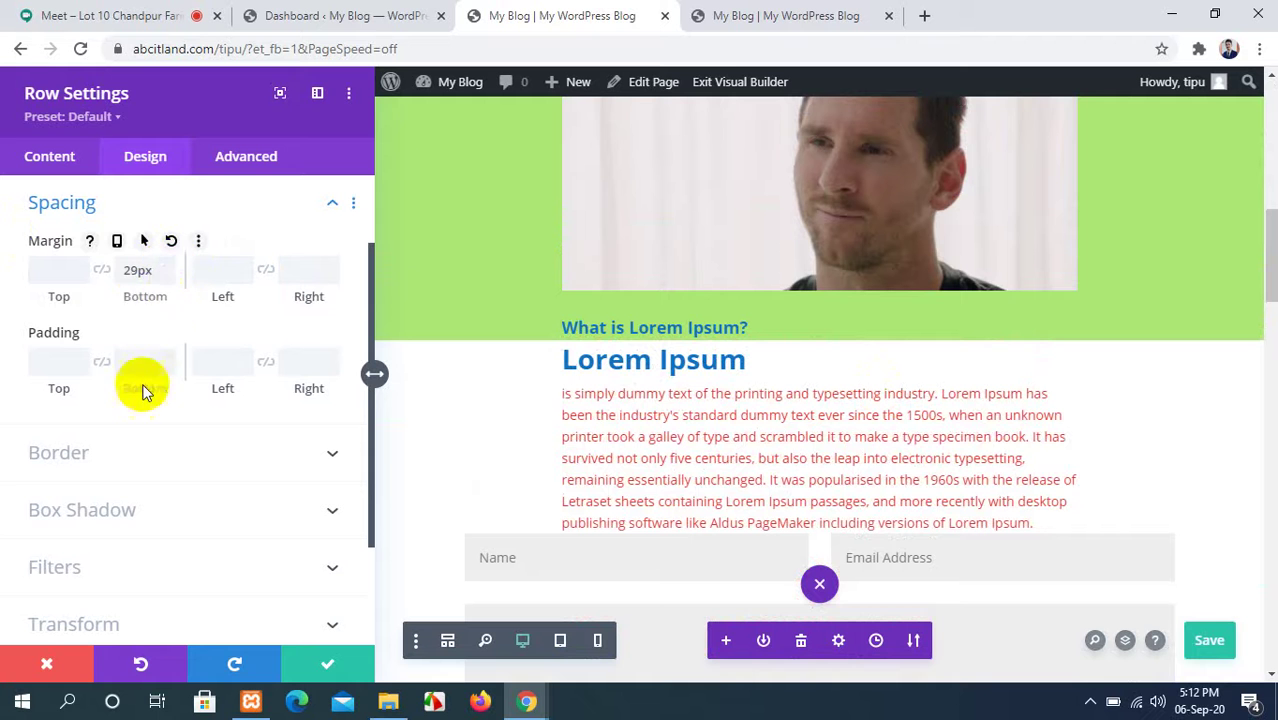
pyautogui.click(314, 660)
# Examine the green row from its images down to its lower edge and the contact form beneath it.
pyautogui.scroll(5, 517, 508)
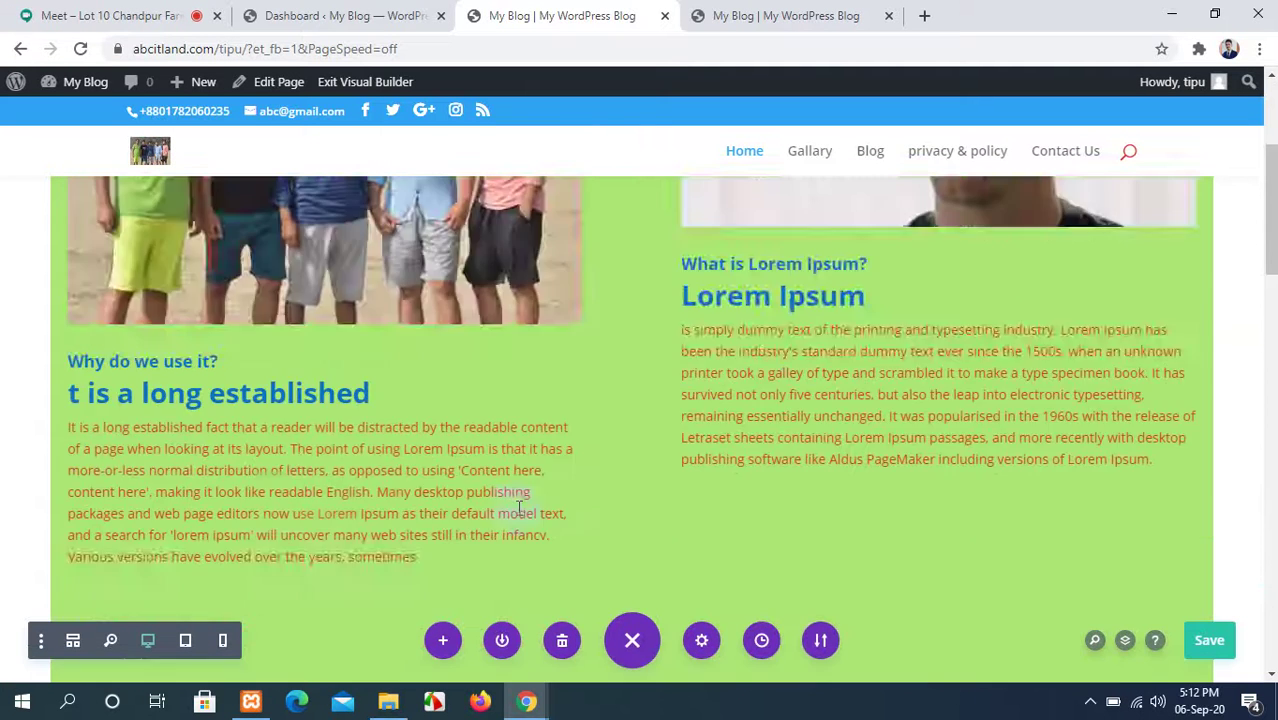
pyautogui.scroll(-4, 517, 508)
pyautogui.scroll(6, 517, 508)
pyautogui.scroll(1, 517, 508)
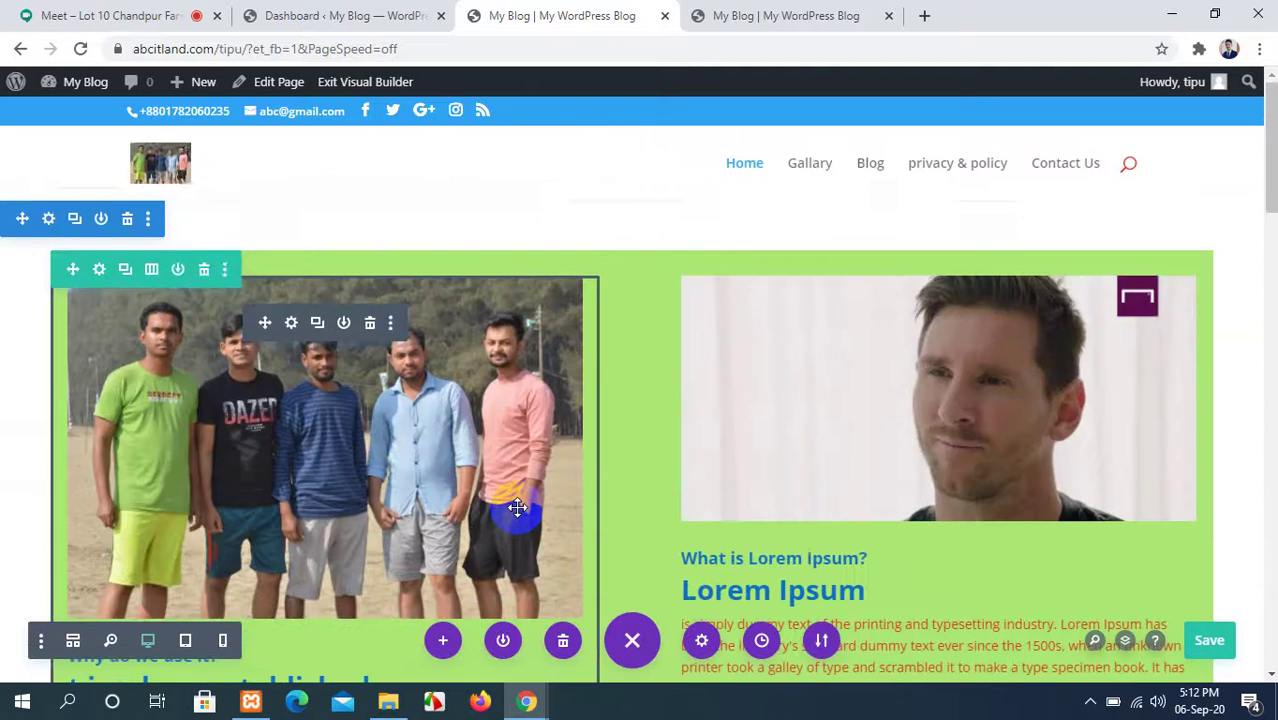
pyautogui.scroll(-6, 517, 508)
pyautogui.scroll(1, 517, 508)
pyautogui.scroll(-3, 517, 508)
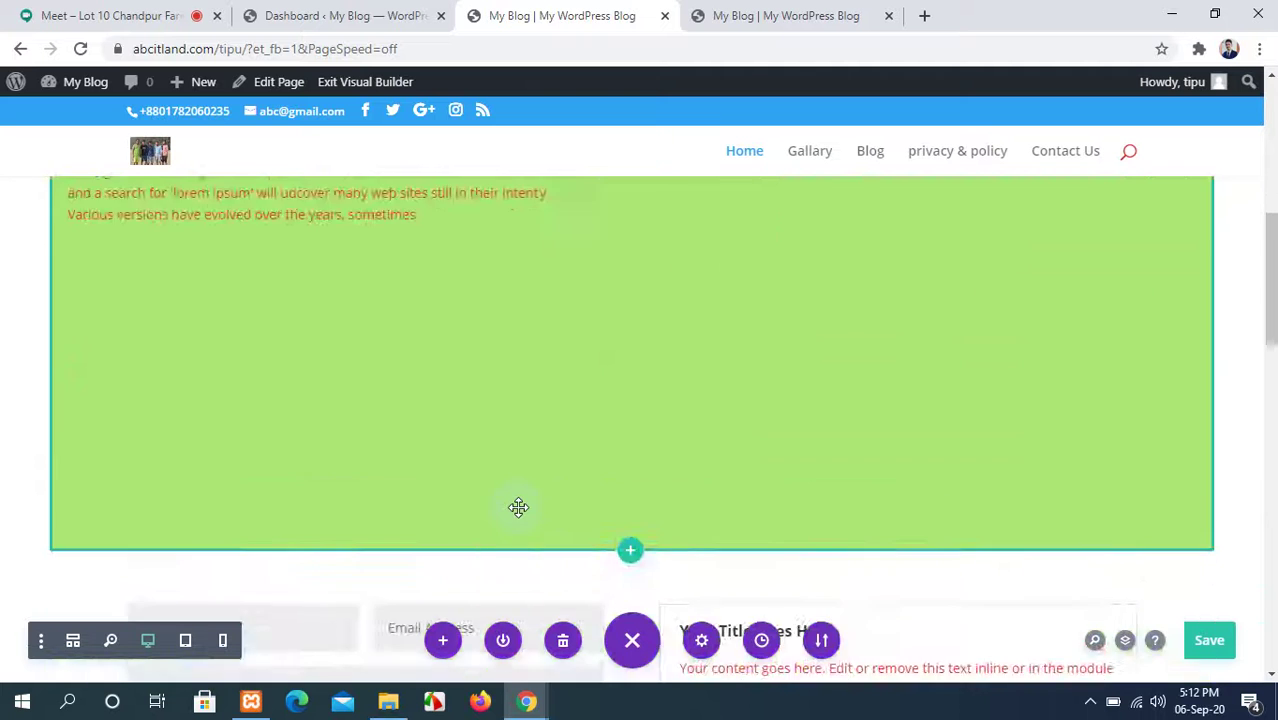
pyautogui.scroll(7, 517, 508)
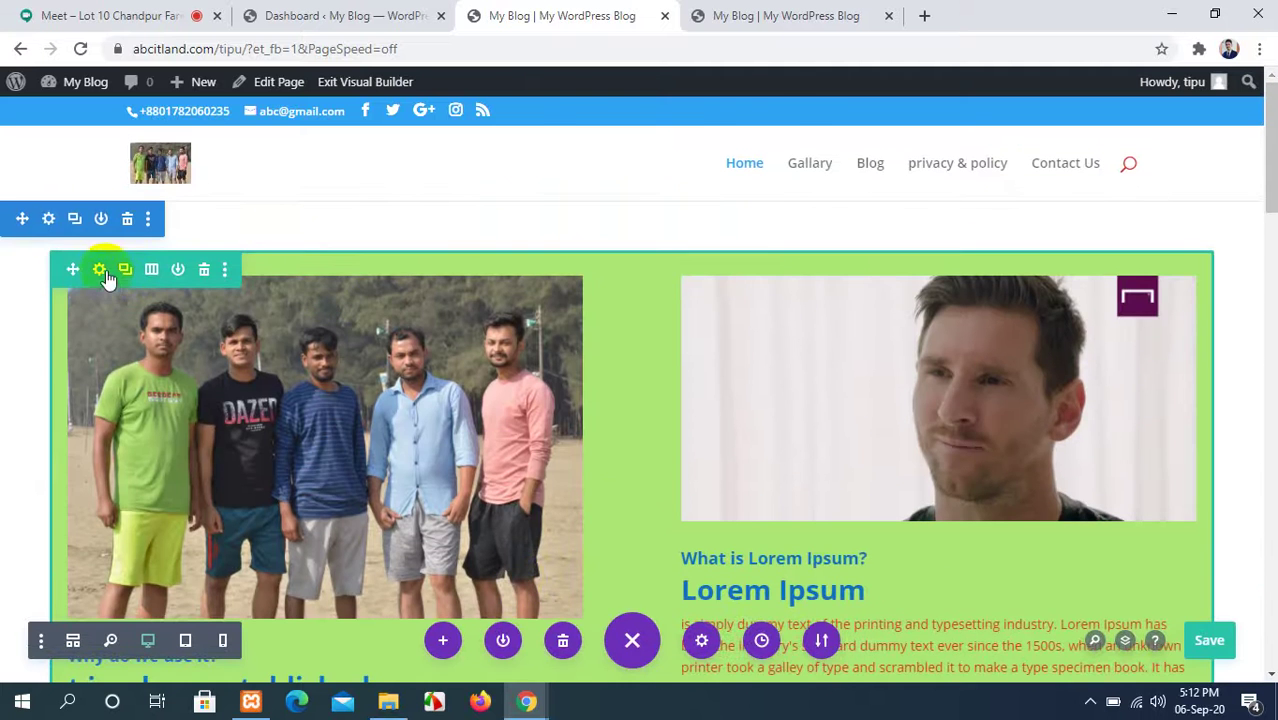
# Reopen the row's Sizing settings and set the desktop Max Width to 1557px.
pyautogui.click(99, 269)
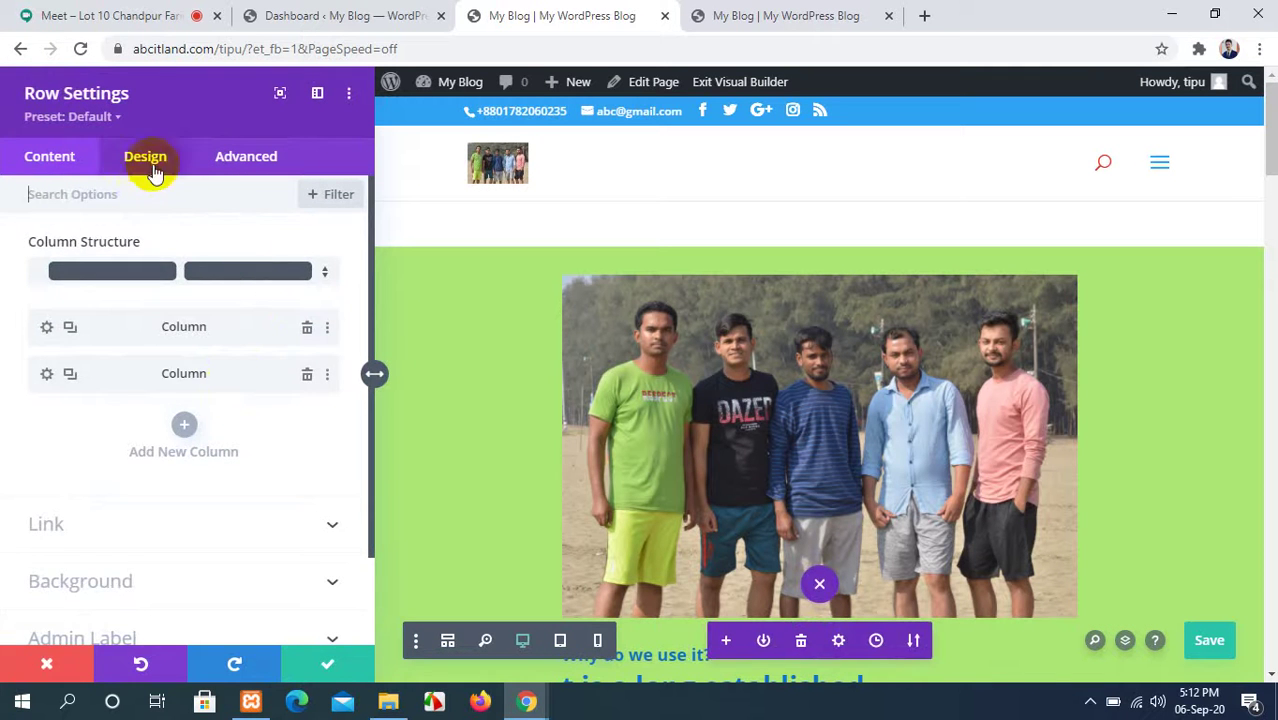
pyautogui.click(148, 158)
pyautogui.click(300, 244)
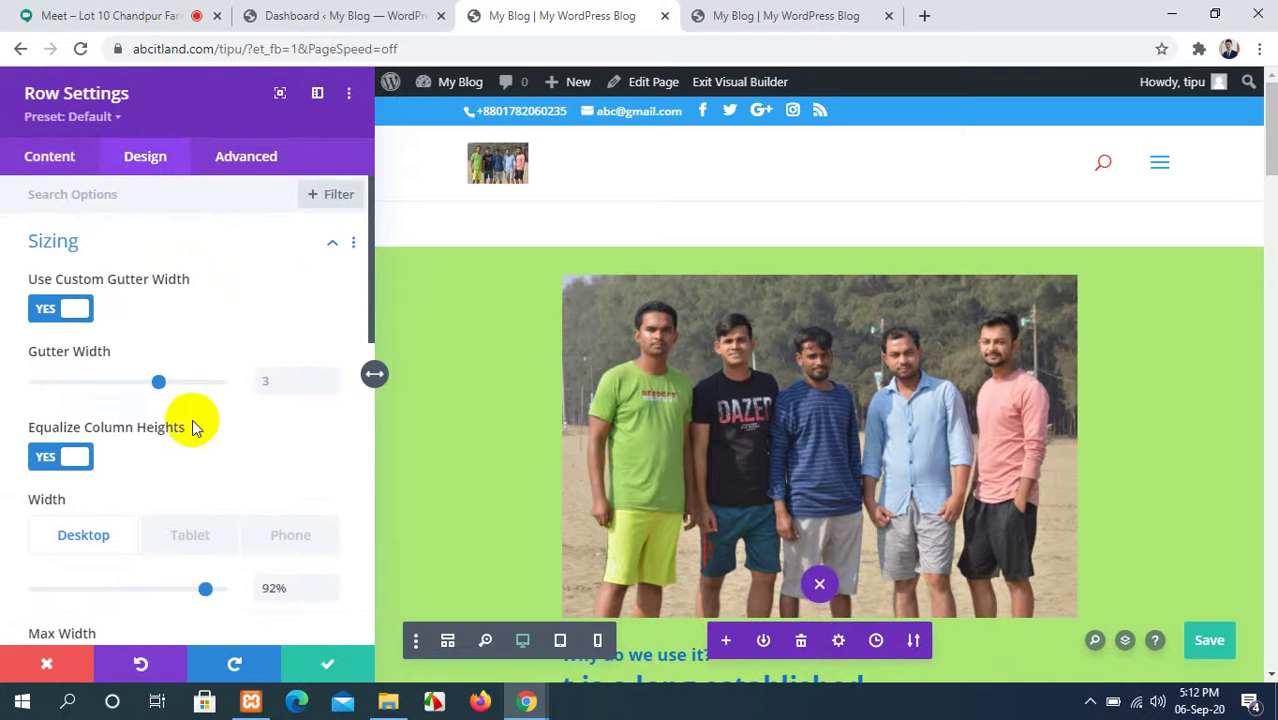
pyautogui.scroll(-2, 192, 419)
pyautogui.scroll(-4, 192, 419)
pyautogui.scroll(2, 191, 428)
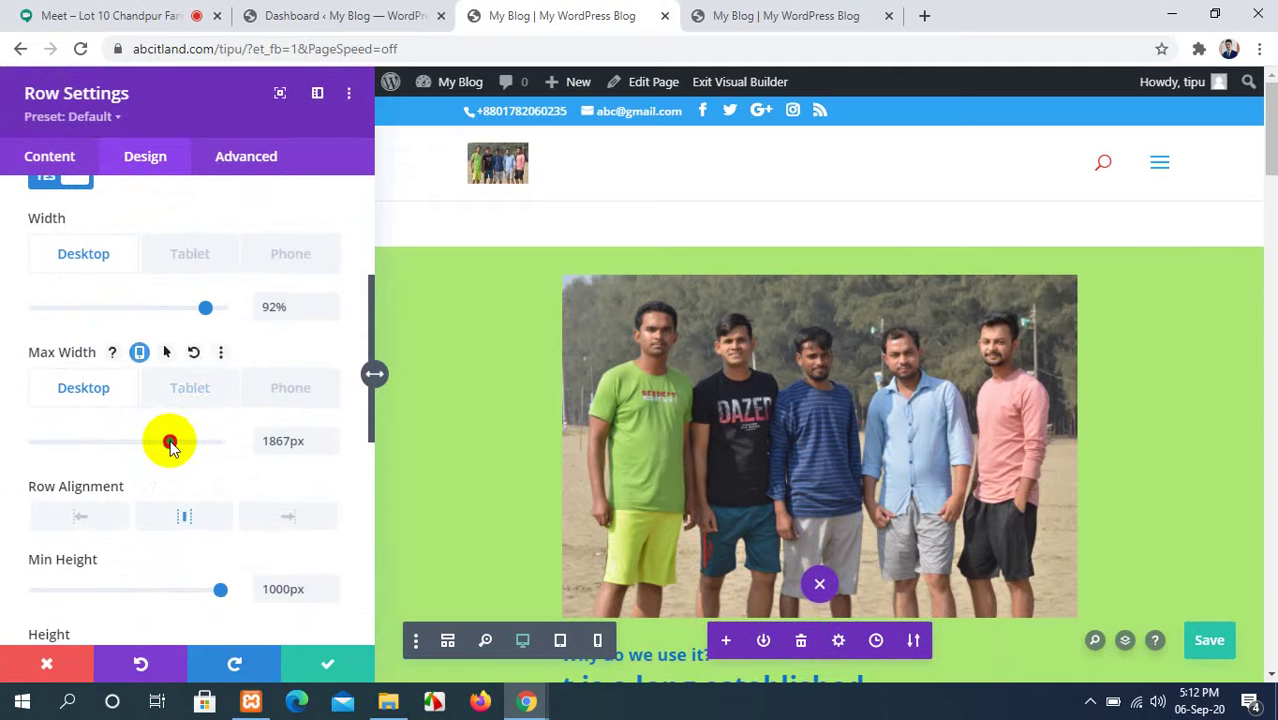
pyautogui.moveTo(170, 442); pyautogui.dragTo(148, 445)
pyautogui.scroll(-3, 171, 455)
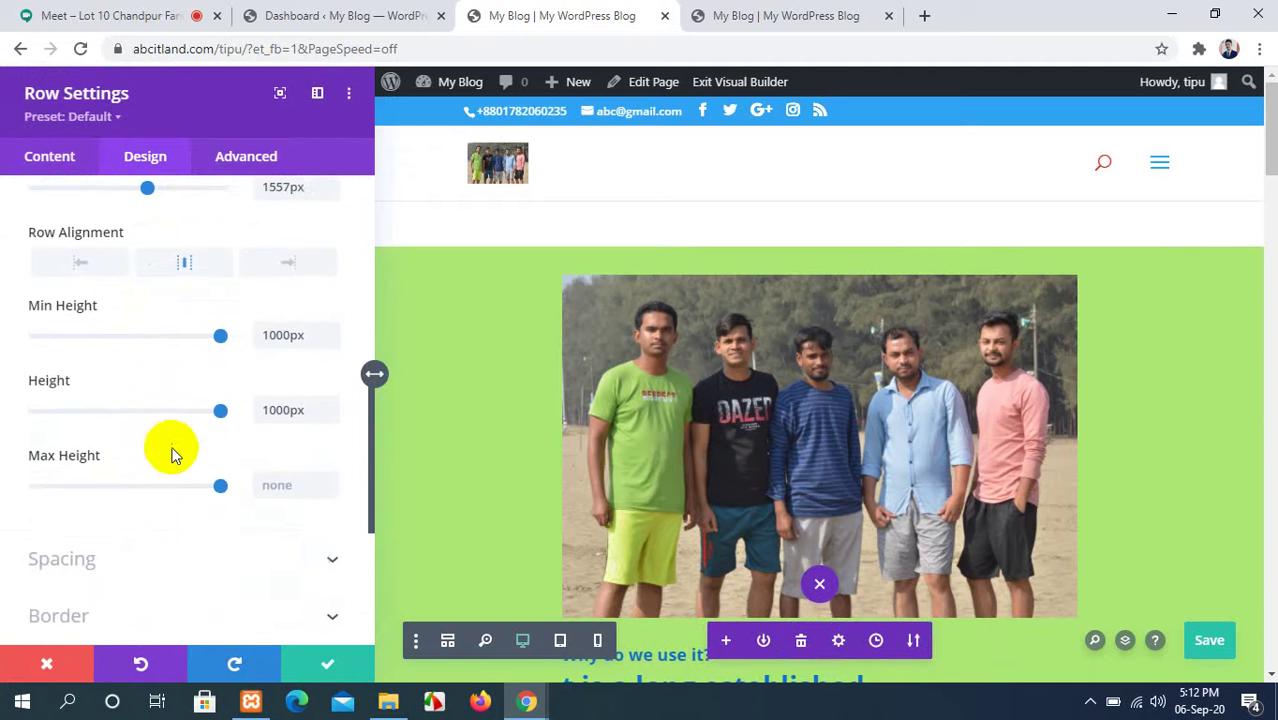
# Reduce the row's Min Height to 875px and its Height to 593px, and check the effect on the page.
pyautogui.scroll(-1, 171, 455)
pyautogui.moveTo(220, 313); pyautogui.dragTo(194, 308)
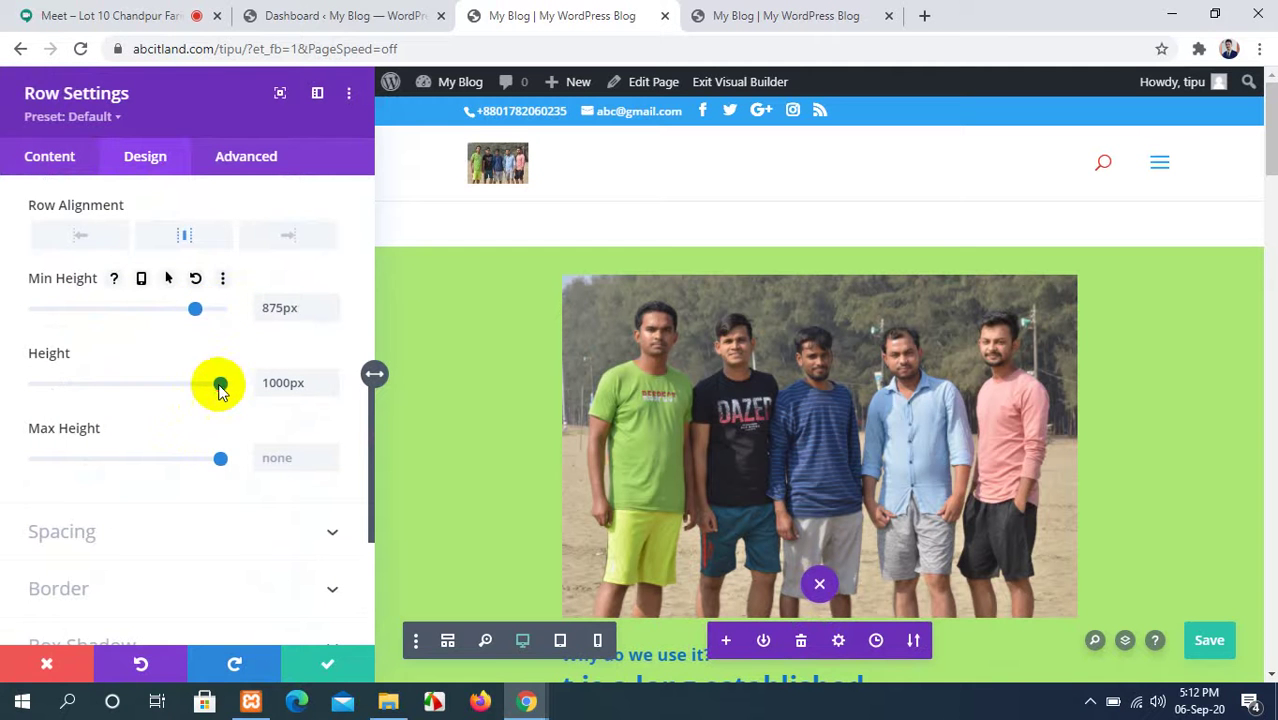
pyautogui.moveTo(220, 383); pyautogui.dragTo(162, 383)
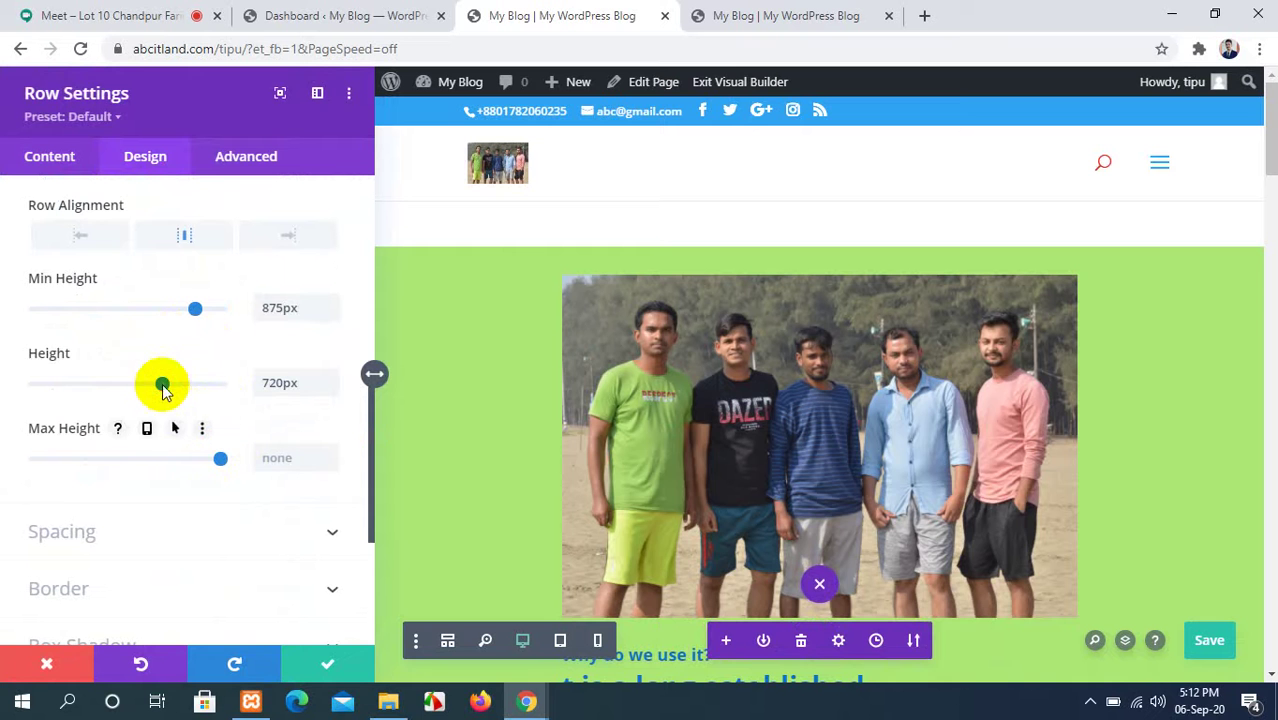
pyautogui.moveTo(162, 383); pyautogui.dragTo(137, 384)
pyautogui.scroll(-10, 836, 425)
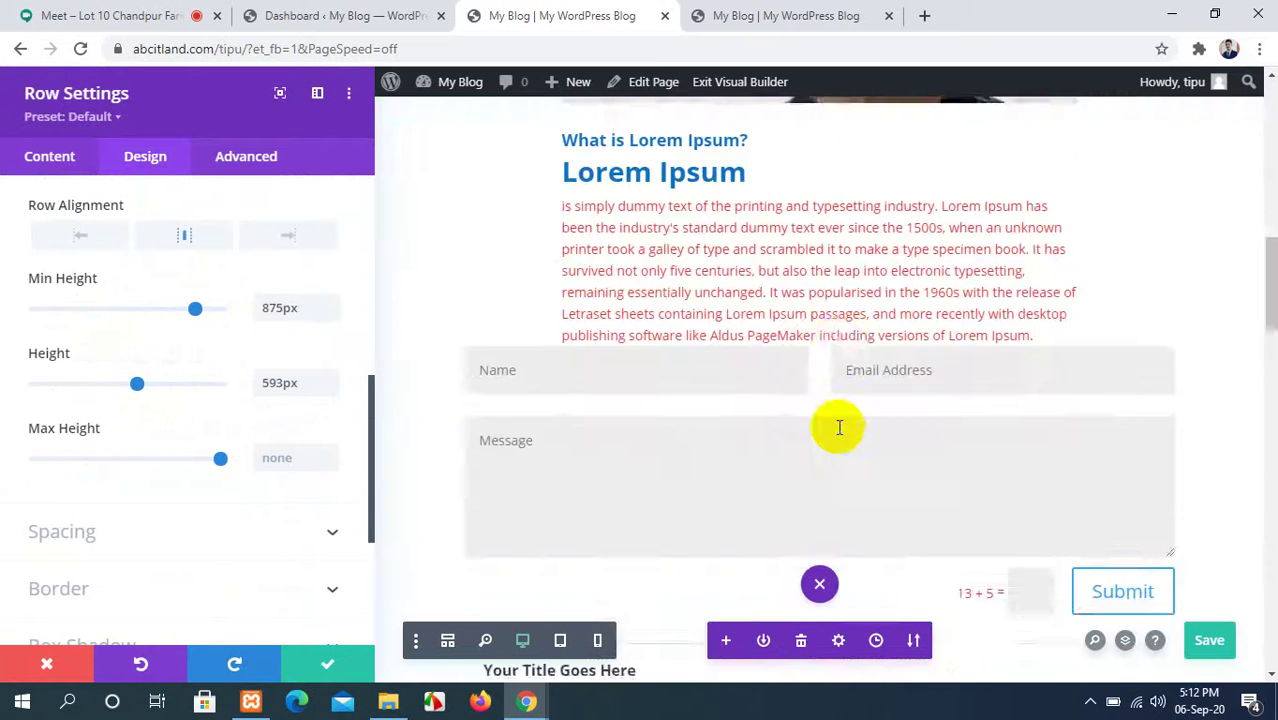
pyautogui.scroll(5, 836, 425)
pyautogui.scroll(-2, 836, 425)
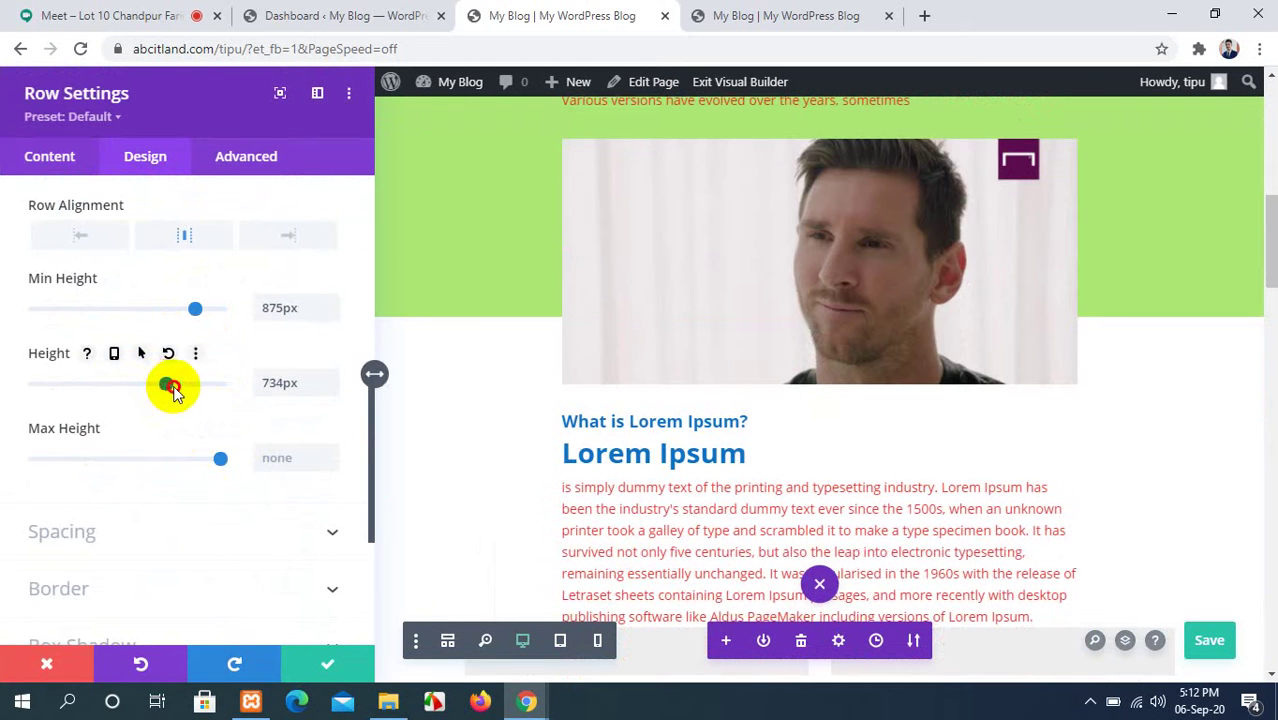
# Set the row's Height to 825px and Min Height to 961px, accept the settings and check the page.
pyautogui.moveTo(195, 313); pyautogui.dragTo(212, 311)
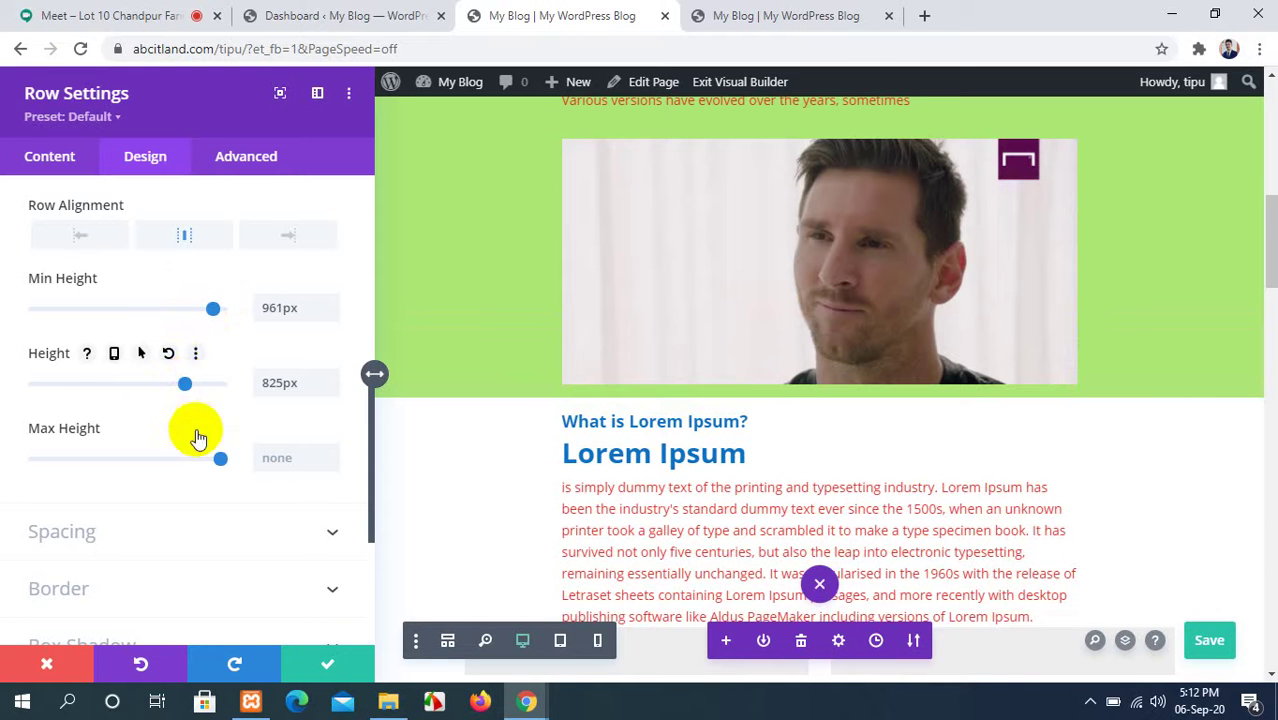
pyautogui.click(328, 664)
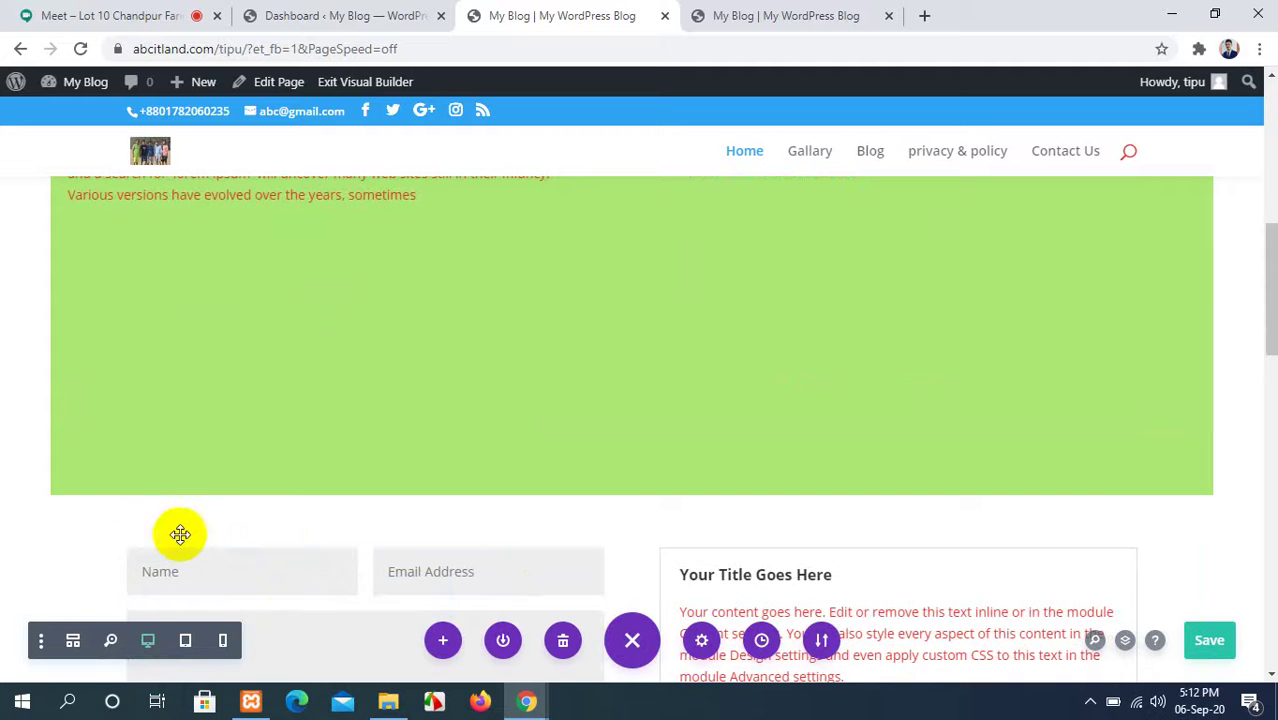
pyautogui.scroll(5, 240, 459)
pyautogui.scroll(2, 202, 380)
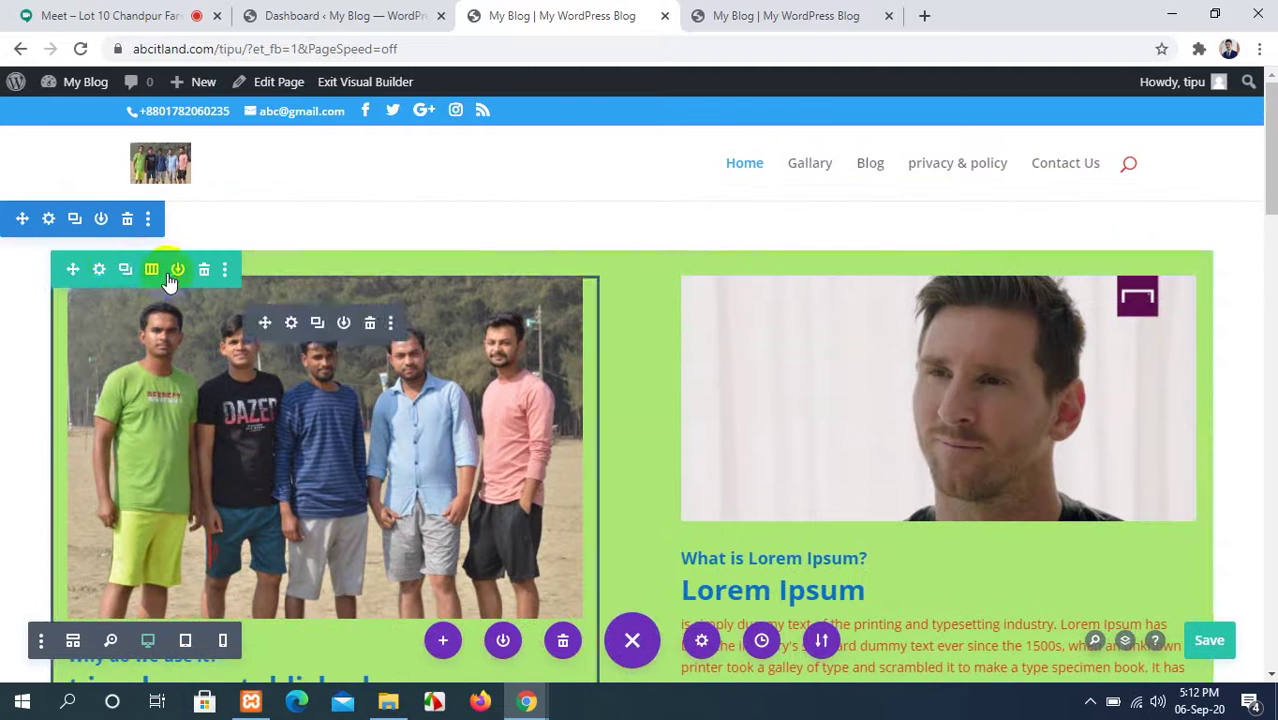
# Reopen the row's Sizing settings, set the Min Height to 811px, accept it and check the row's lower part.
pyautogui.click(98, 271)
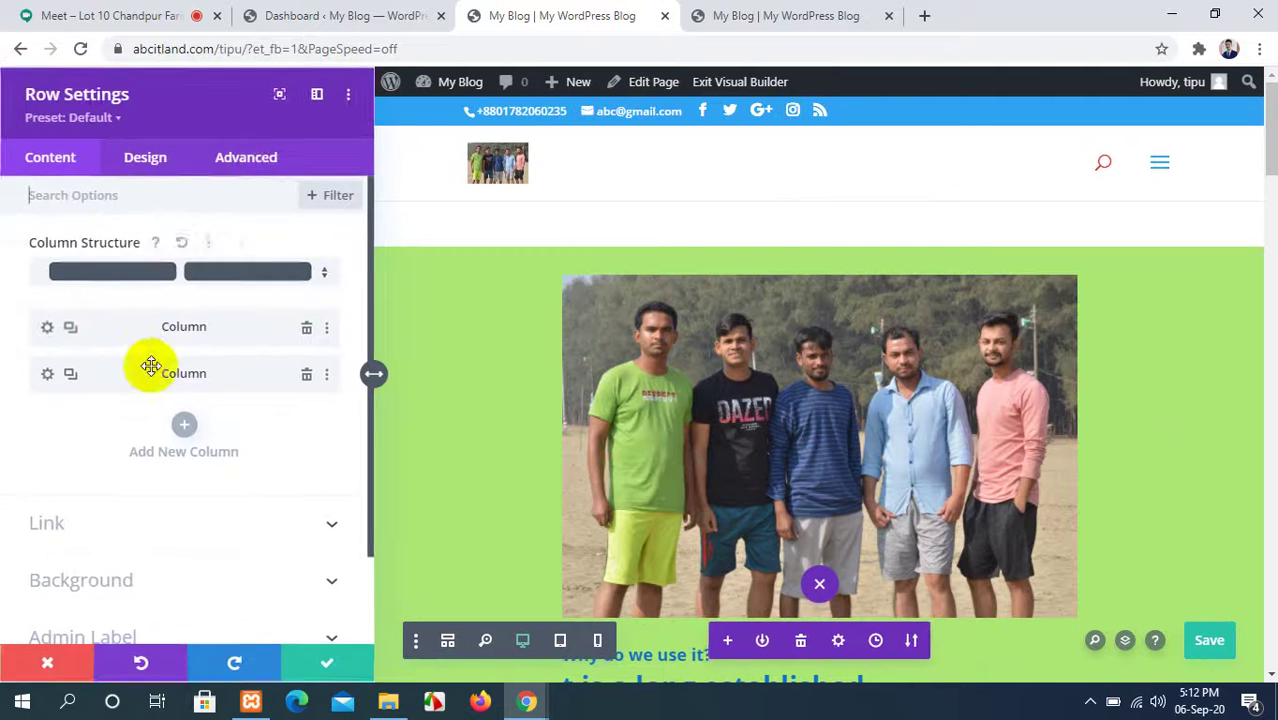
pyautogui.click(143, 158)
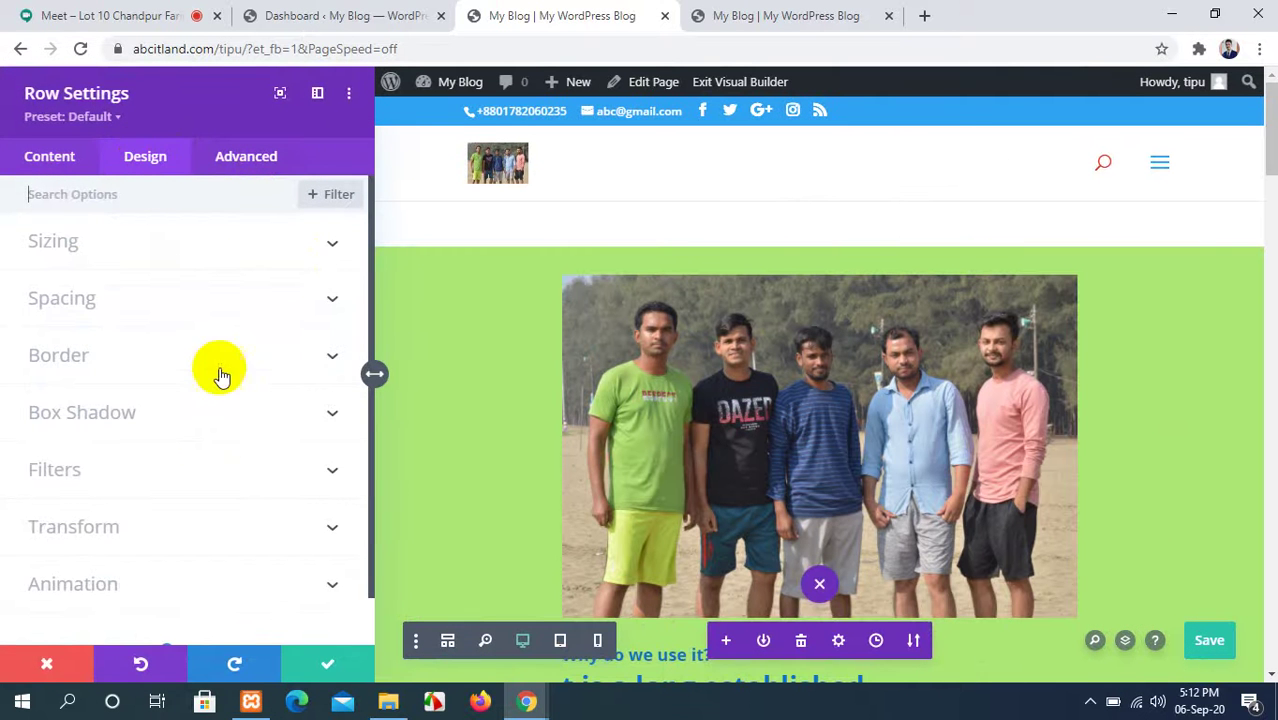
pyautogui.click(316, 258)
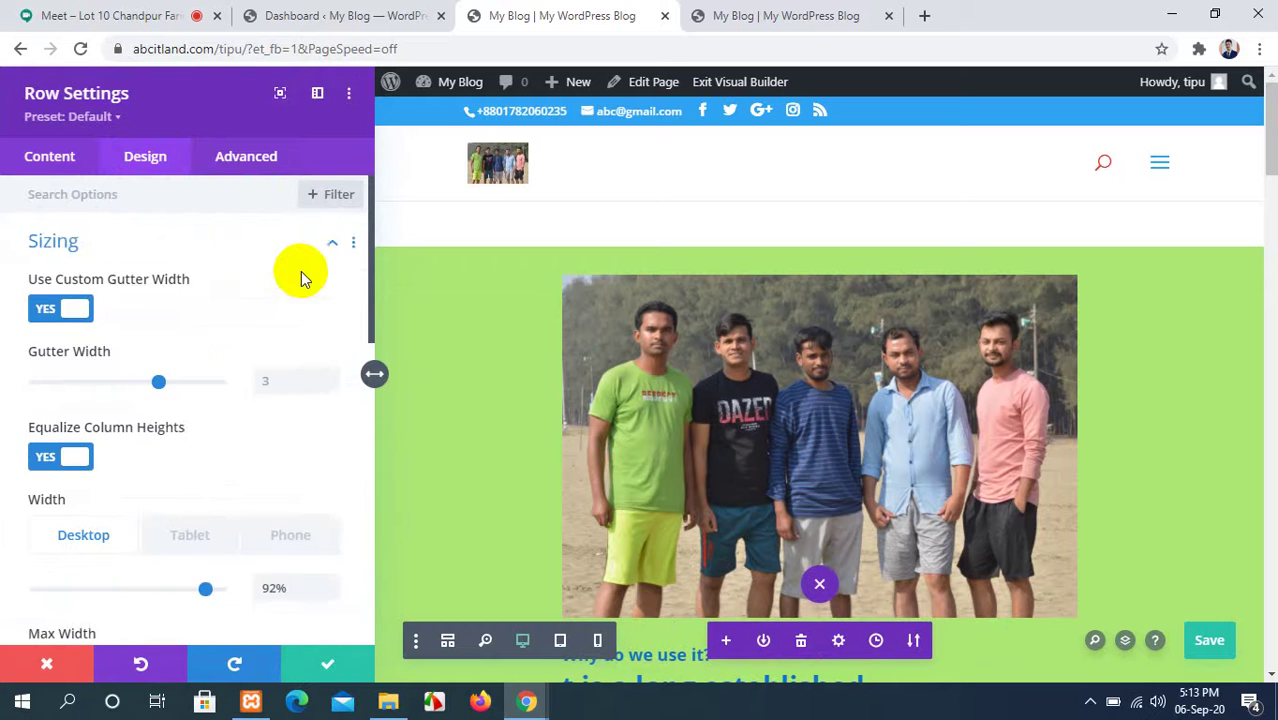
pyautogui.scroll(-3, 160, 486)
pyautogui.scroll(-1, 165, 482)
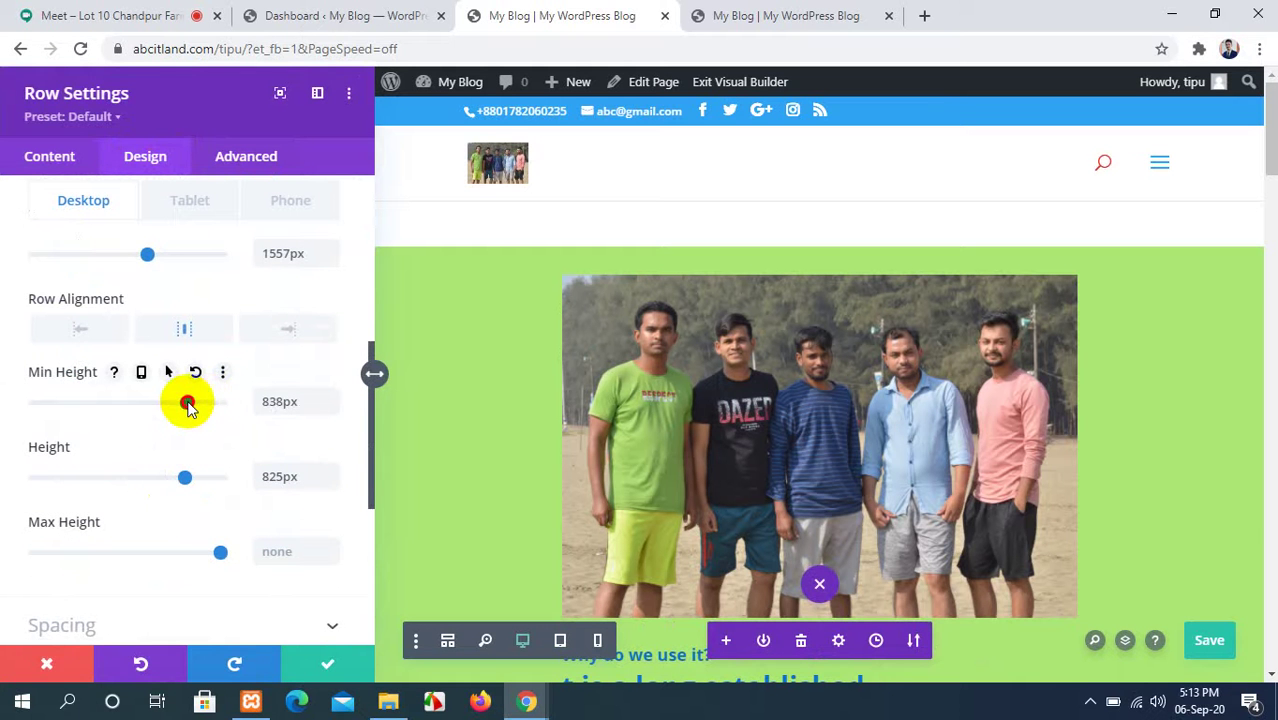
pyautogui.click(316, 664)
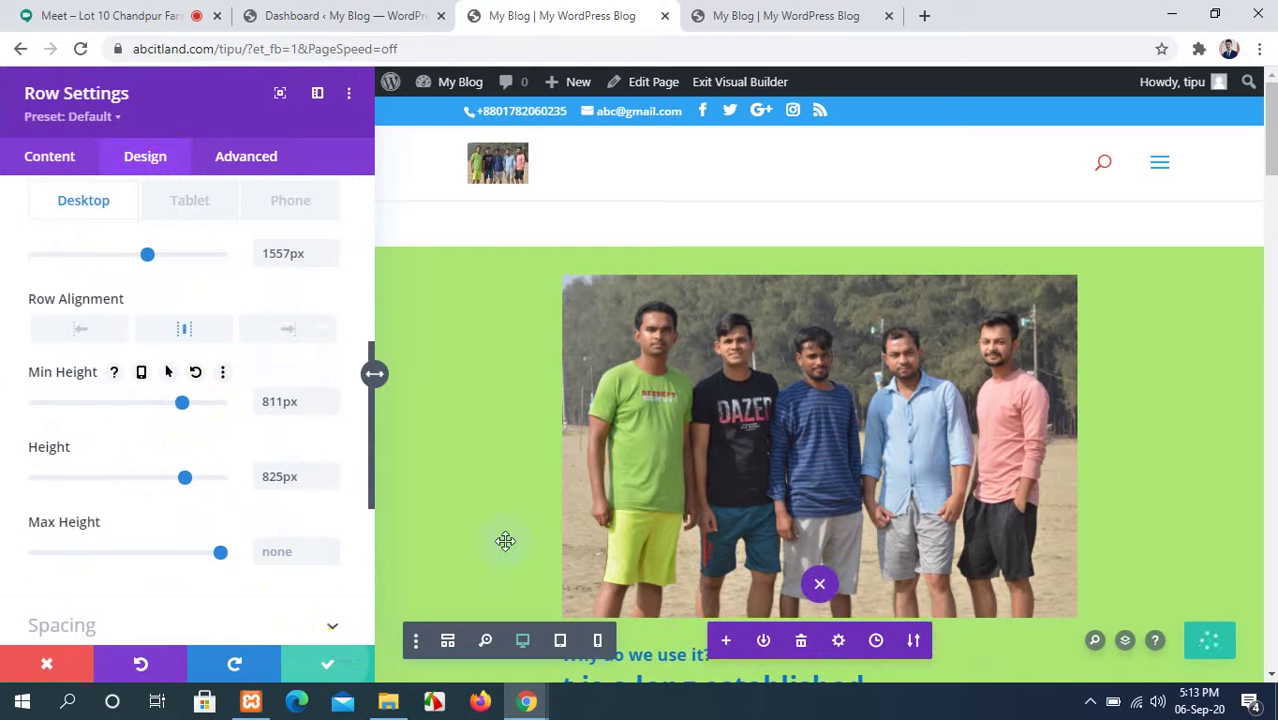
pyautogui.scroll(-5, 519, 485)
pyautogui.scroll(2, 520, 486)
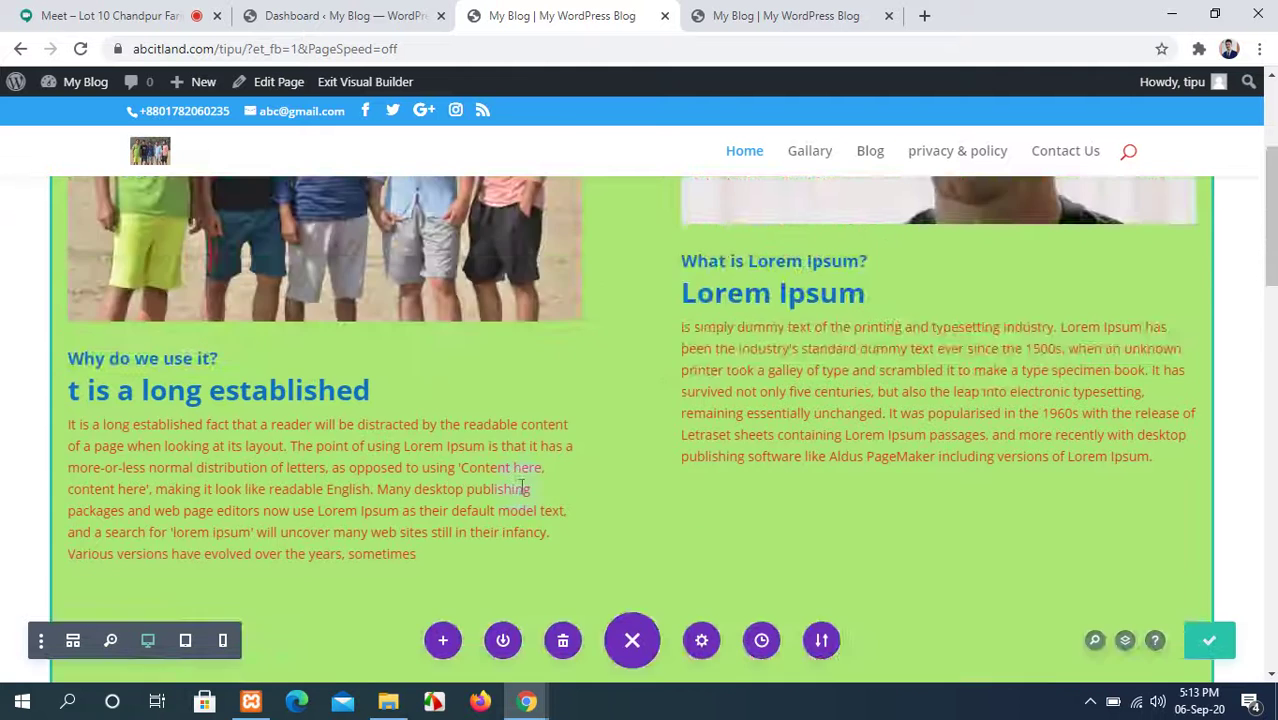
pyautogui.scroll(-2, 520, 486)
# Reopen the row's Sizing settings, set Height to 706px and Min Height to 688px, accept them and check the row on the page.
pyautogui.scroll(5, 330, 453)
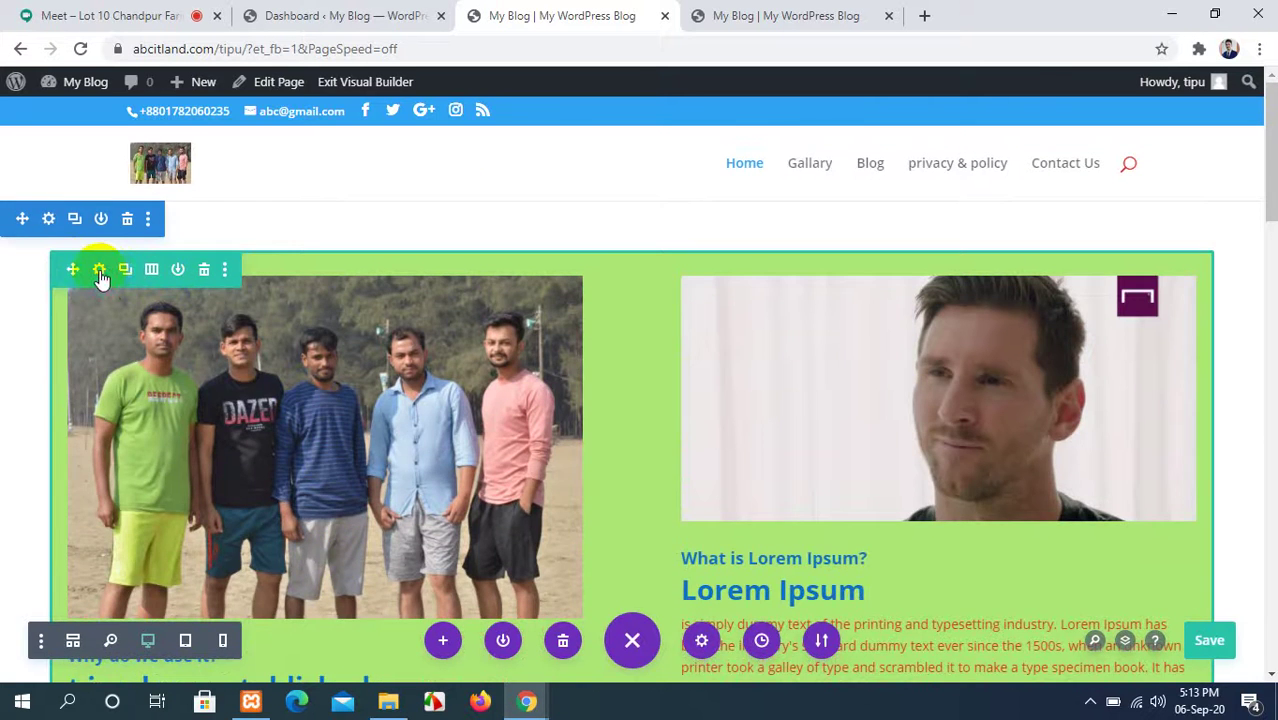
pyautogui.click(99, 270)
pyautogui.click(143, 160)
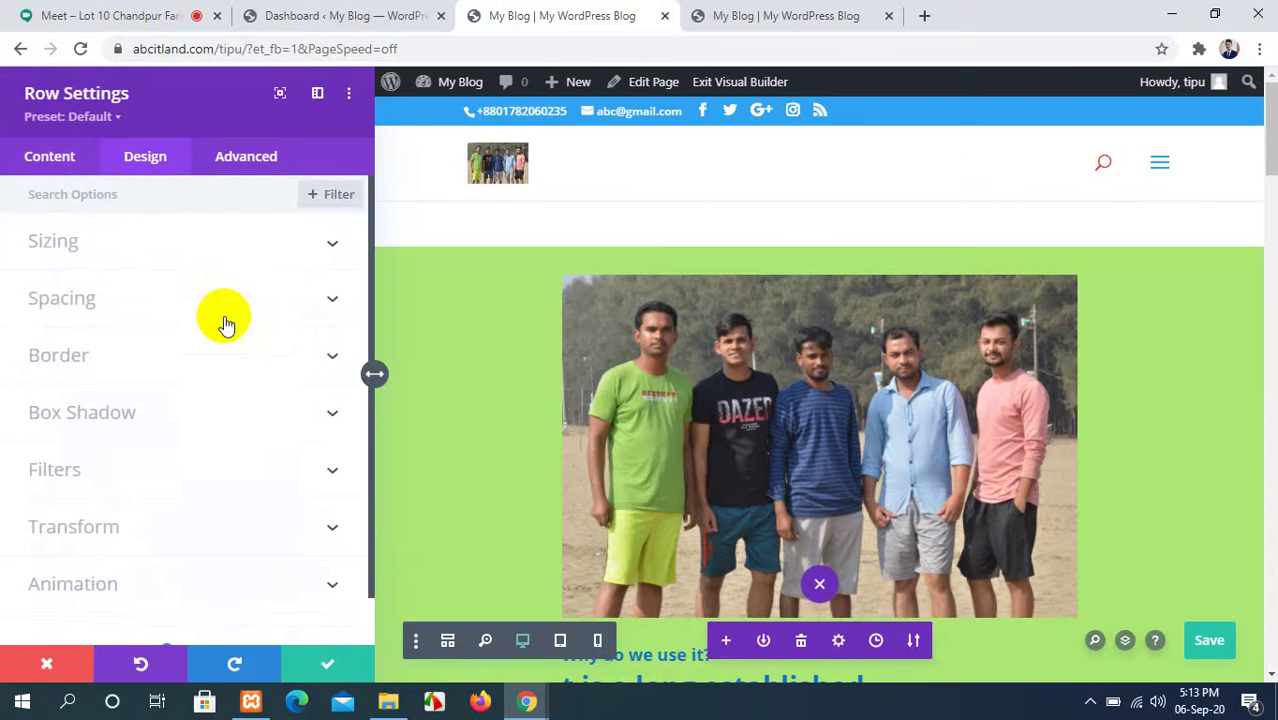
pyautogui.click(305, 246)
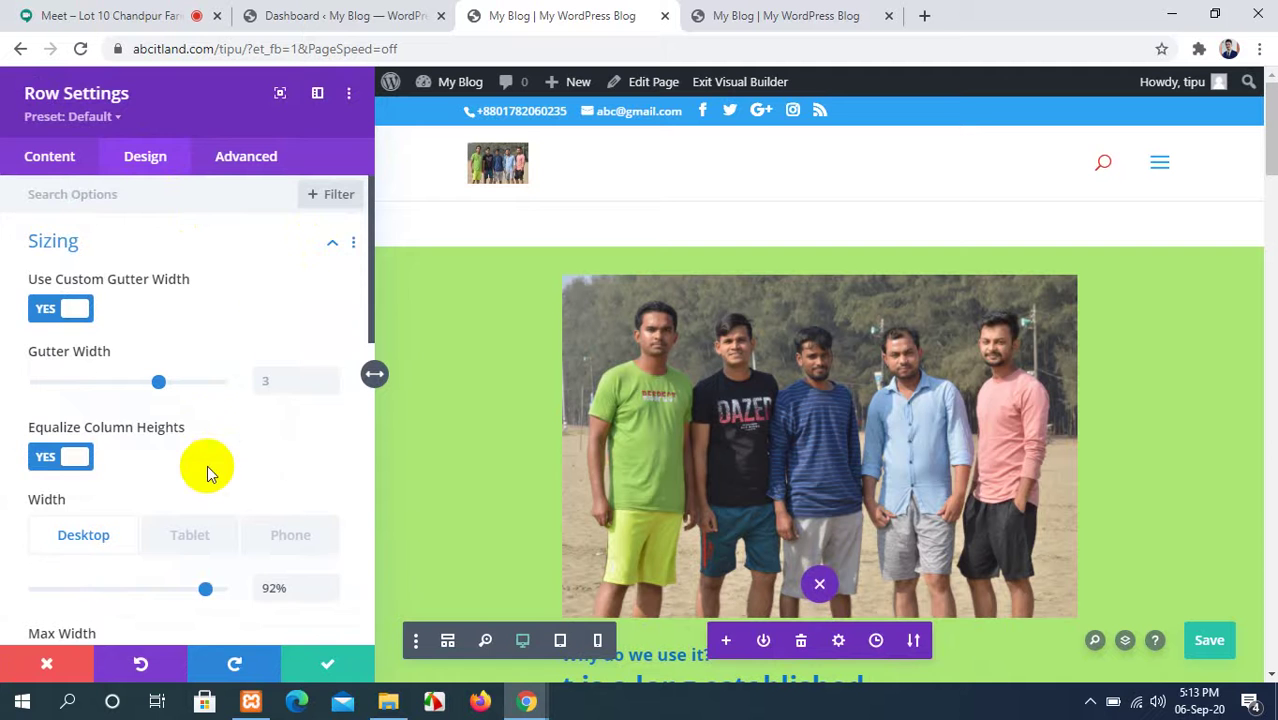
pyautogui.scroll(-1, 207, 465)
pyautogui.scroll(-1, 207, 466)
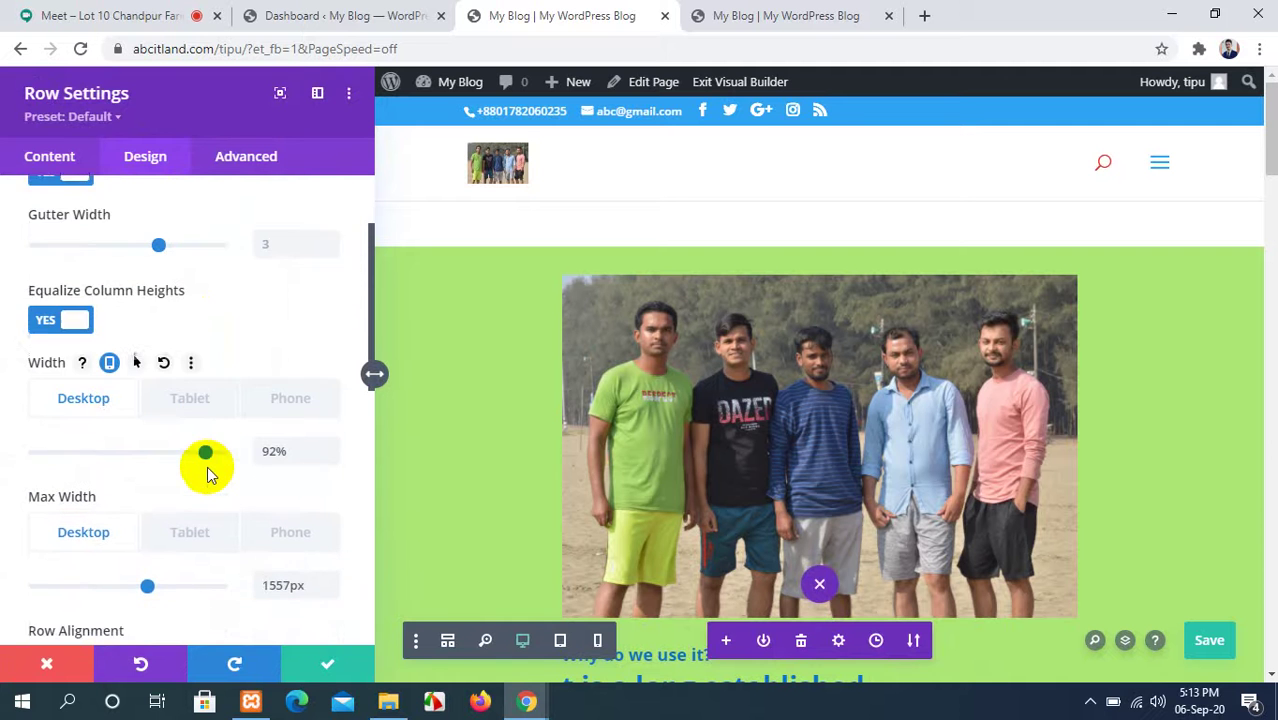
pyautogui.scroll(-3, 218, 458)
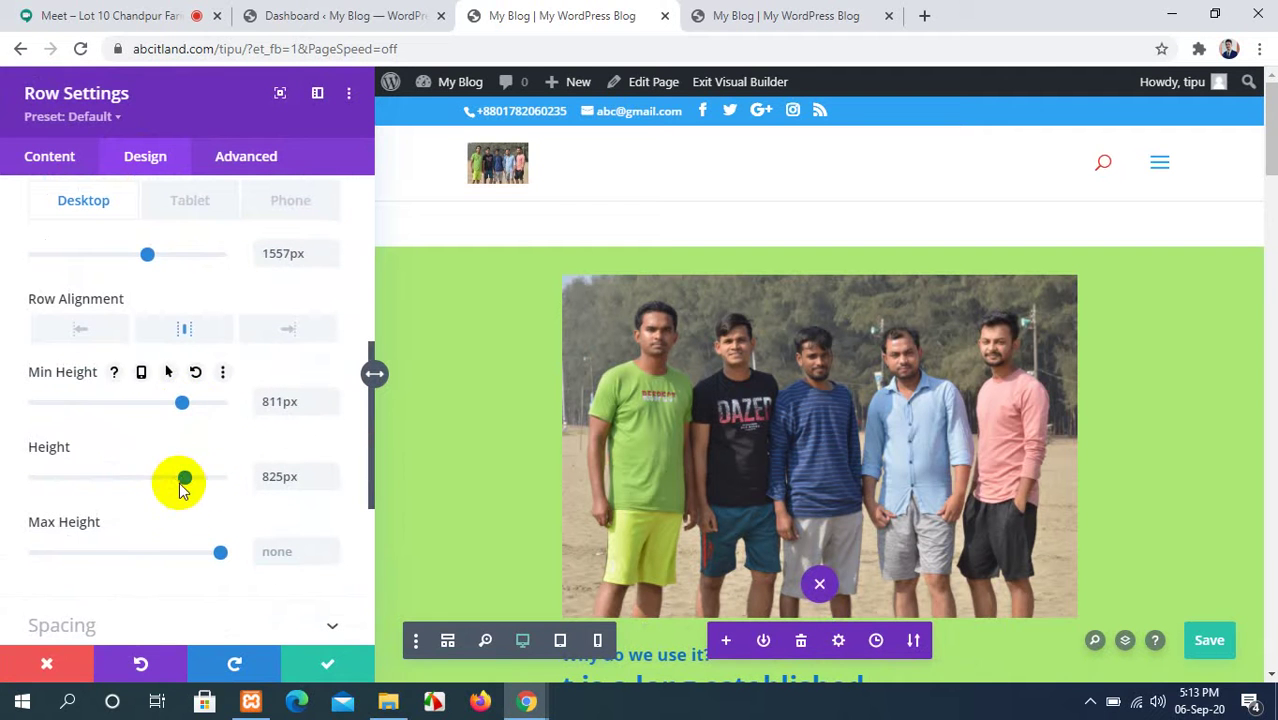
pyautogui.moveTo(181, 478); pyautogui.dragTo(162, 475)
pyautogui.moveTo(182, 403); pyautogui.dragTo(156, 403)
pyautogui.scroll(-2, 200, 500)
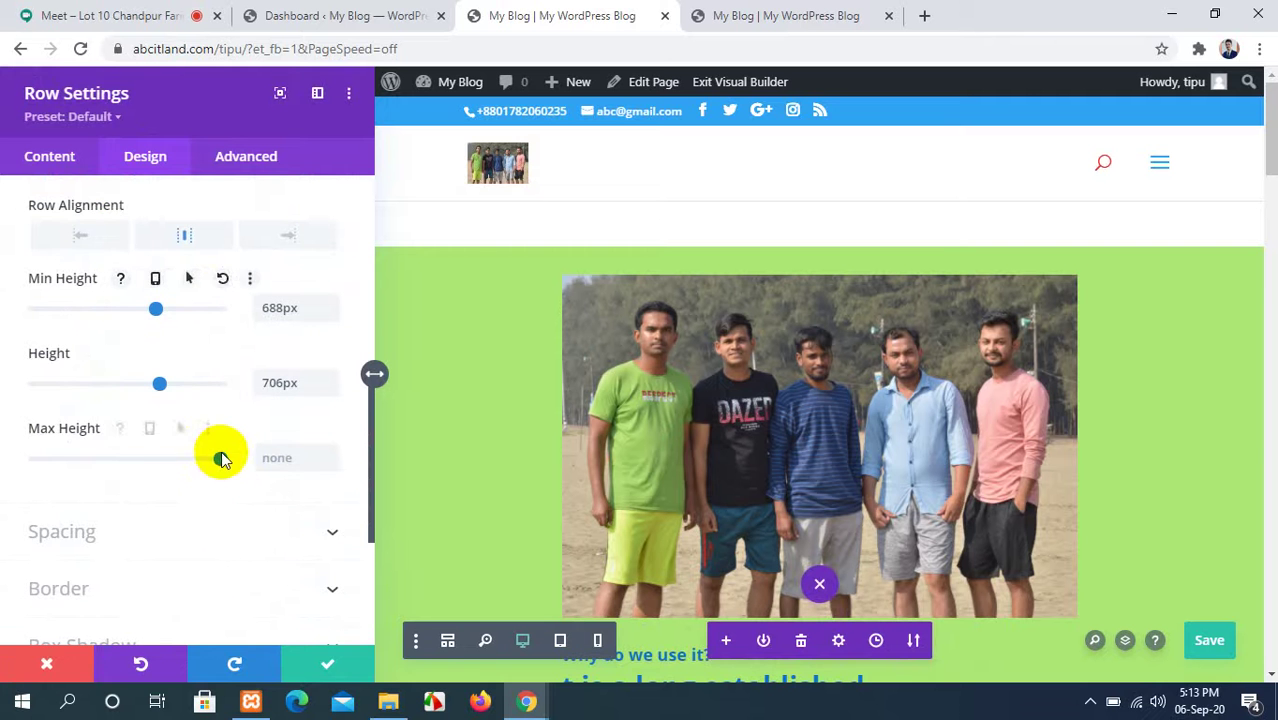
pyautogui.scroll(-2, 225, 525)
pyautogui.click(316, 662)
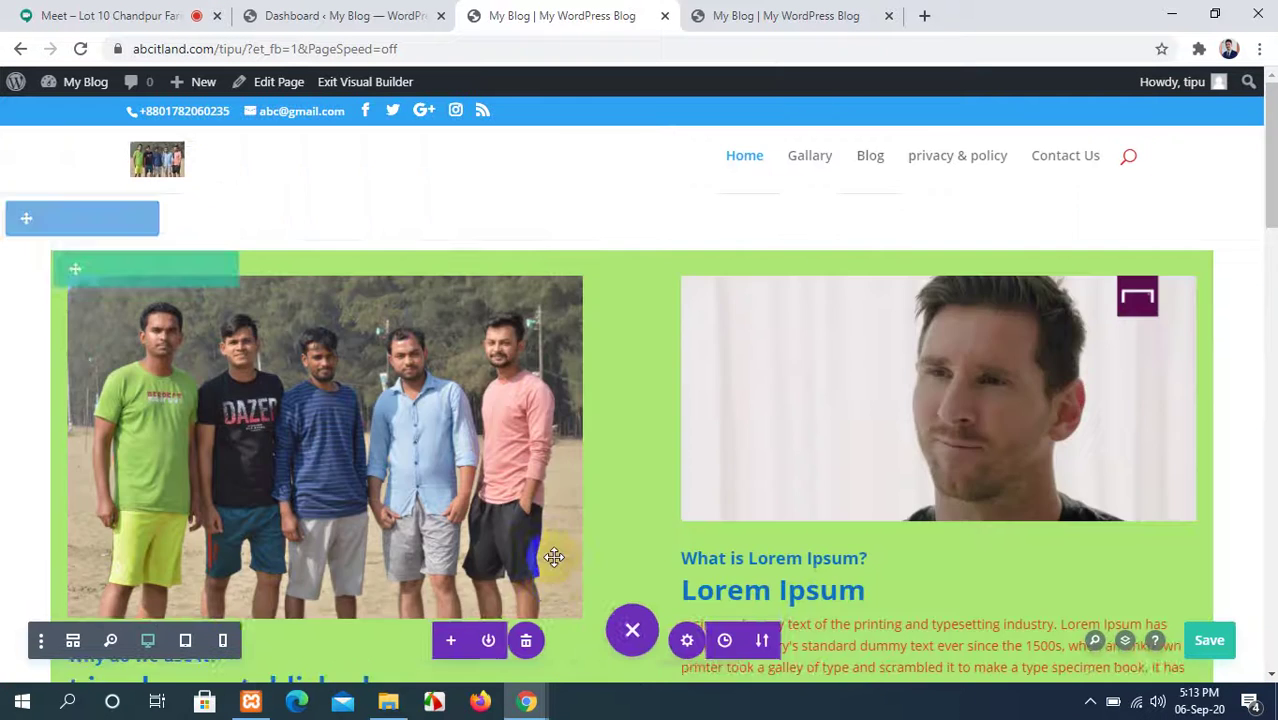
pyautogui.scroll(-5, 556, 542)
pyautogui.scroll(5, 560, 545)
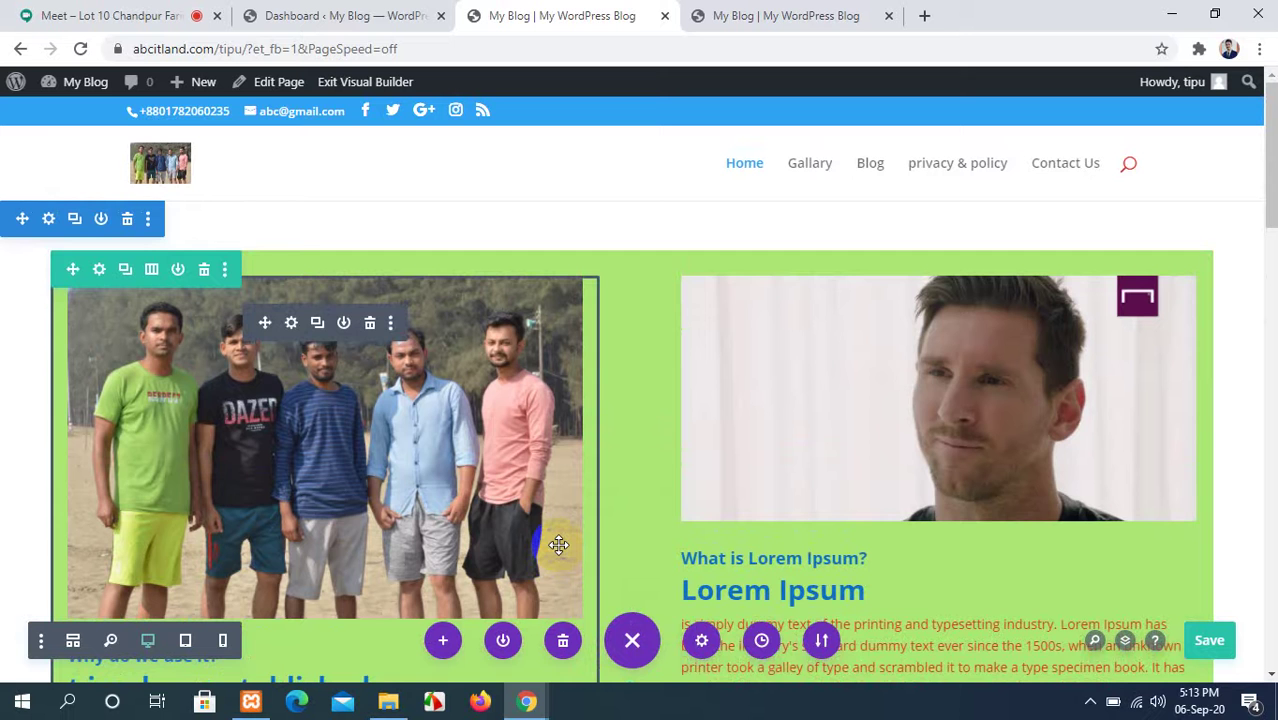
pyautogui.scroll(-2, 348, 472)
pyautogui.scroll(2, 342, 470)
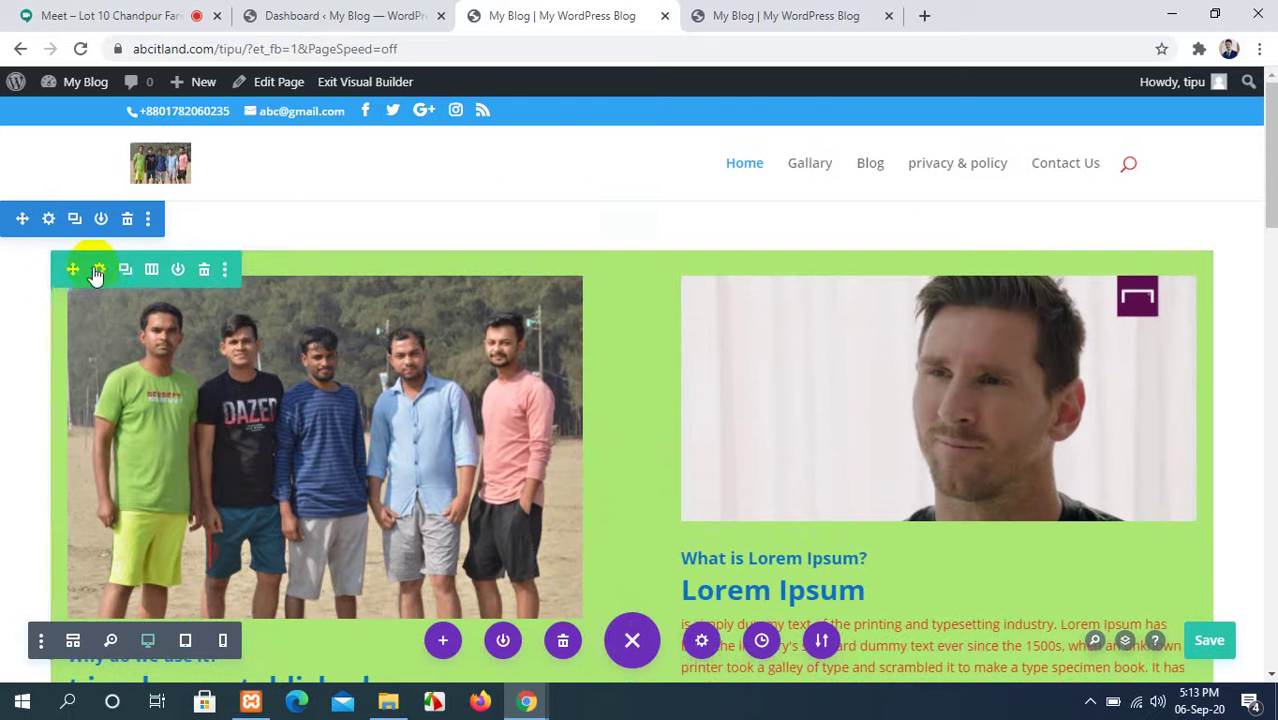
# Set the row's padding to 20px top, 19px bottom, 20px left and 20px right, accept it and check the page.
pyautogui.click(102, 270)
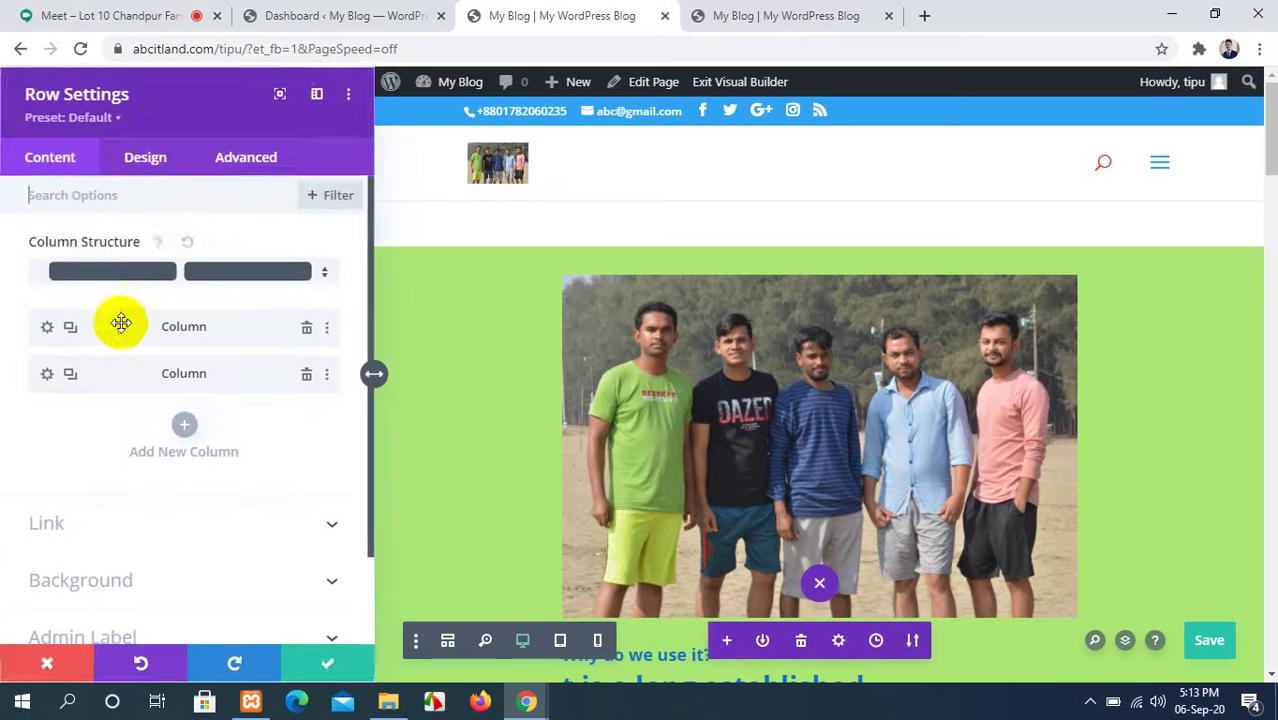
pyautogui.click(150, 154)
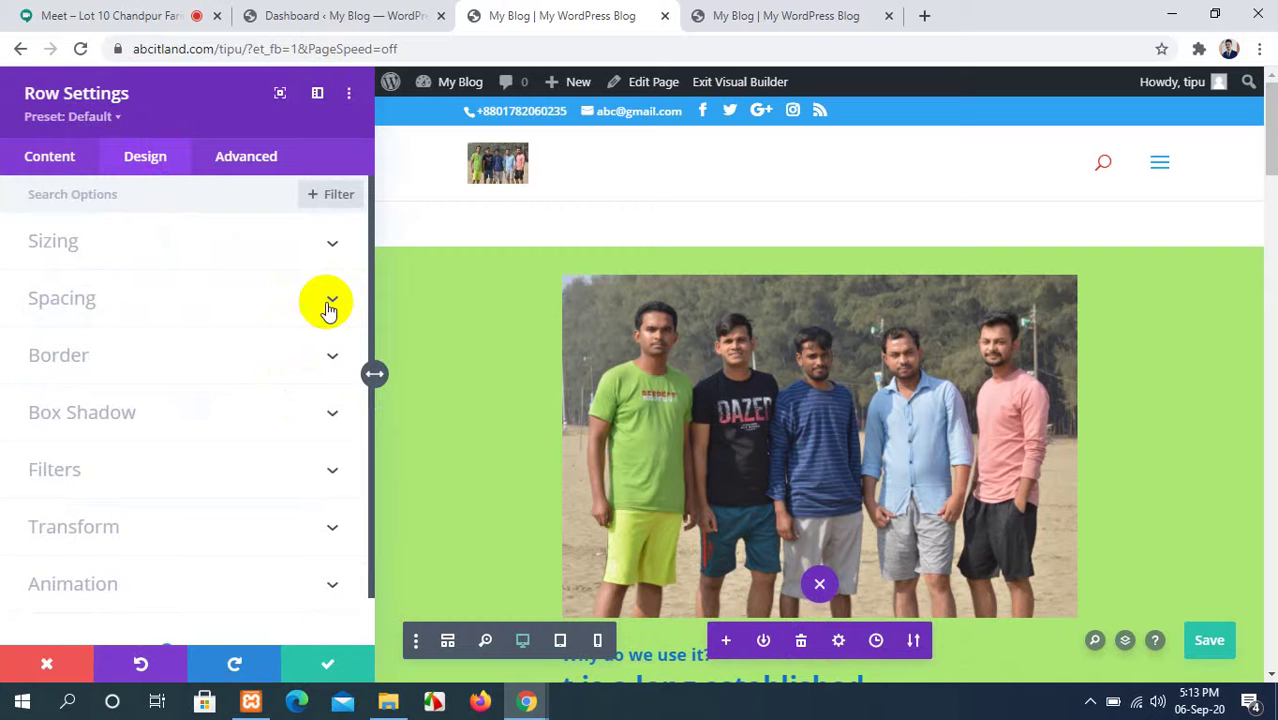
pyautogui.click(331, 300)
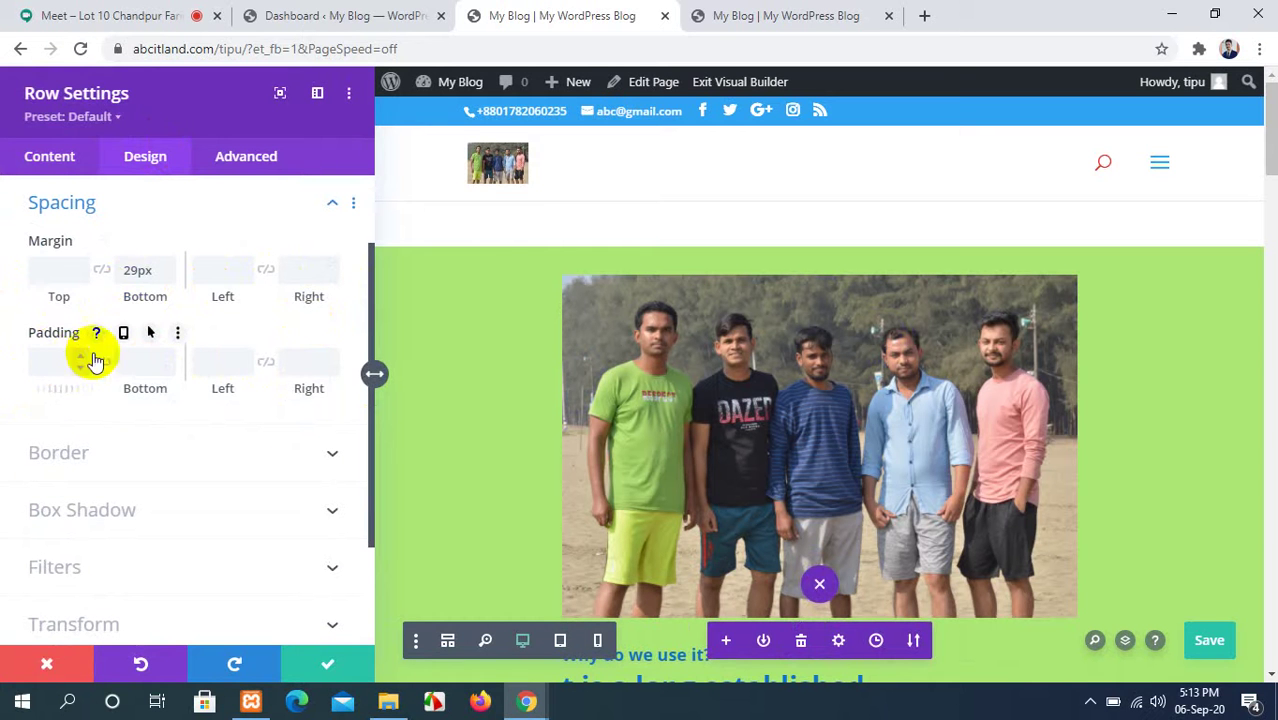
pyautogui.moveTo(80, 360); pyautogui.dragTo(84, 362)
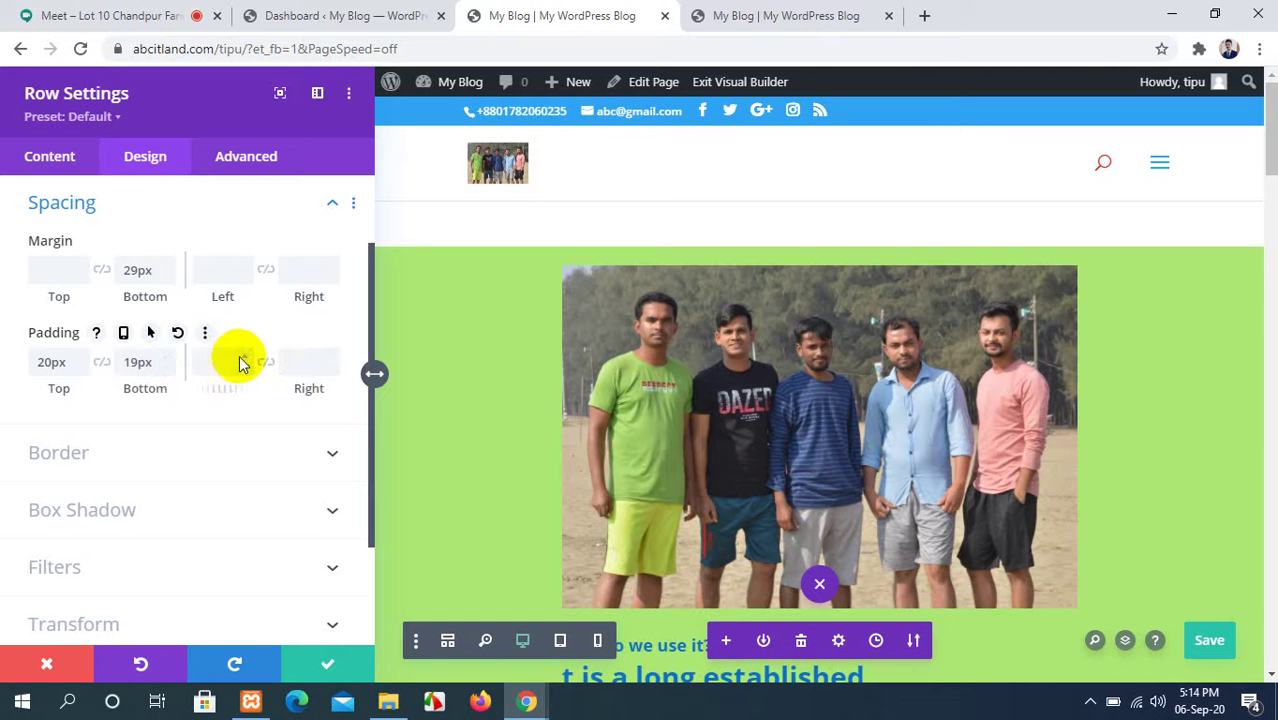
pyautogui.moveTo(240, 362); pyautogui.dragTo(207, 362)
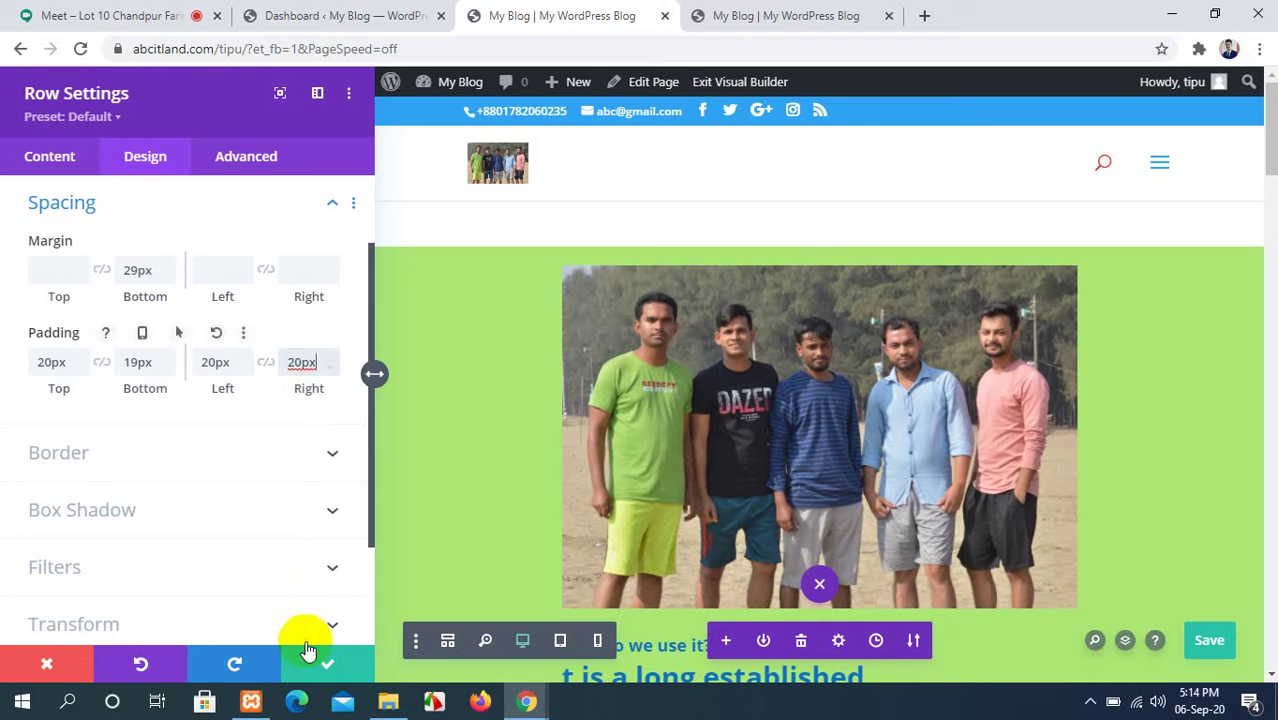
pyautogui.click(330, 668)
pyautogui.scroll(-4, 505, 477)
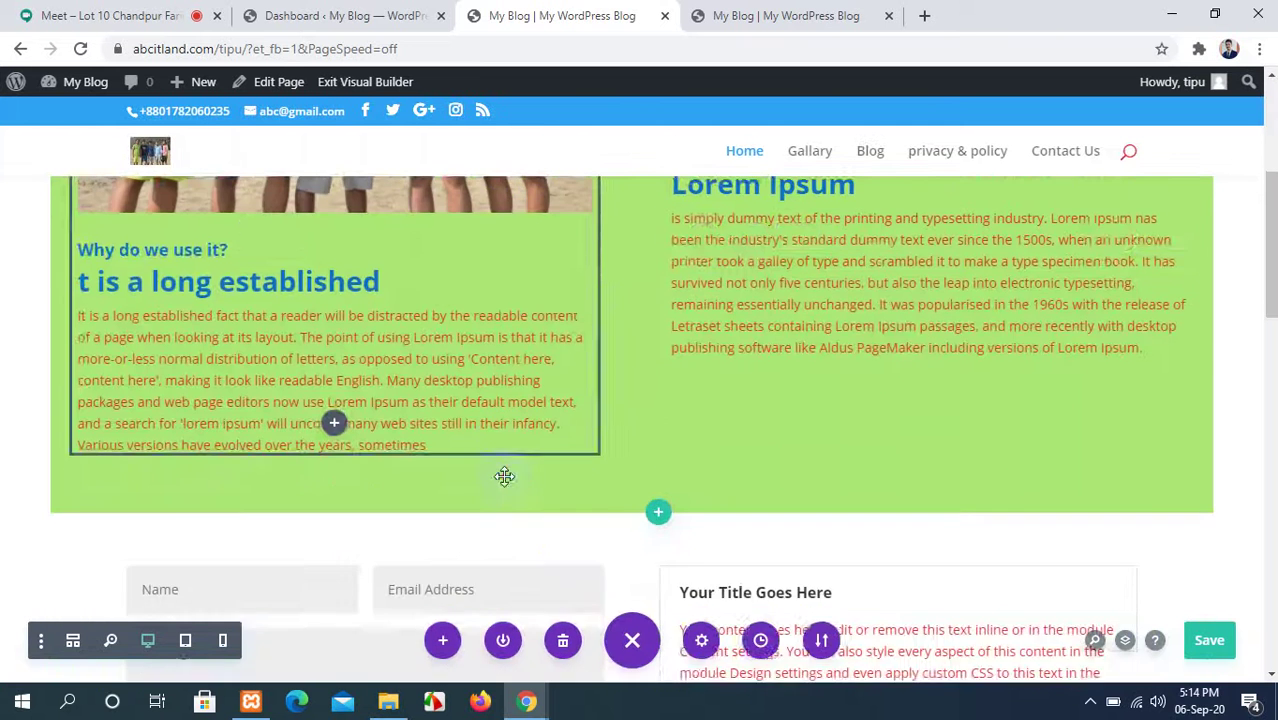
pyautogui.scroll(2, 505, 477)
pyautogui.scroll(2, 505, 477)
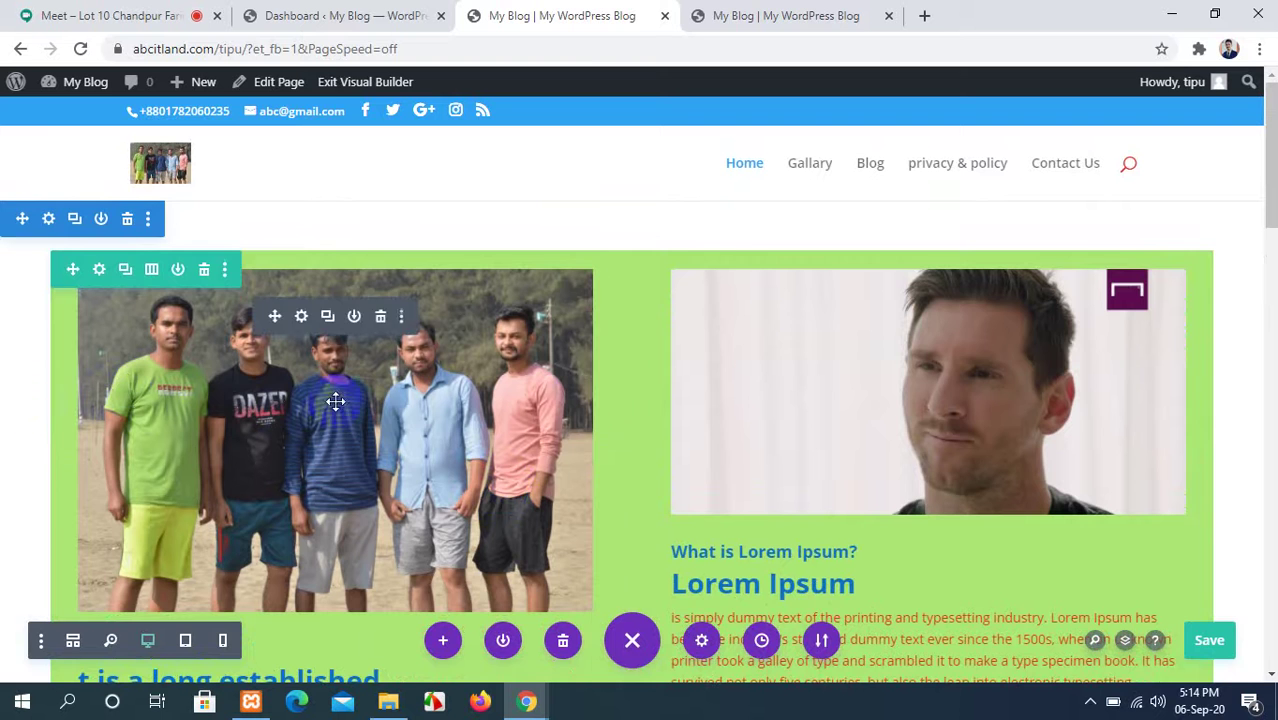
# Save the builder page, reload the published page and check the row's layout there.
pyautogui.click(727, 10)
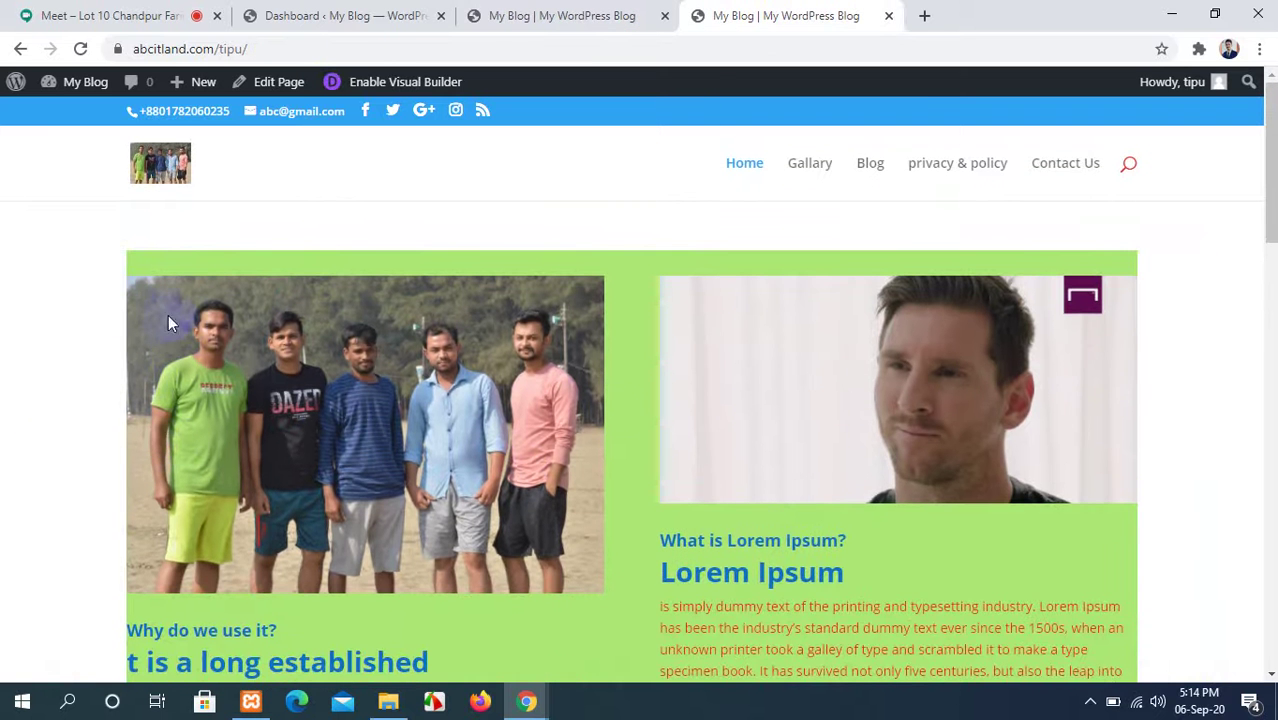
pyautogui.click(573, 18)
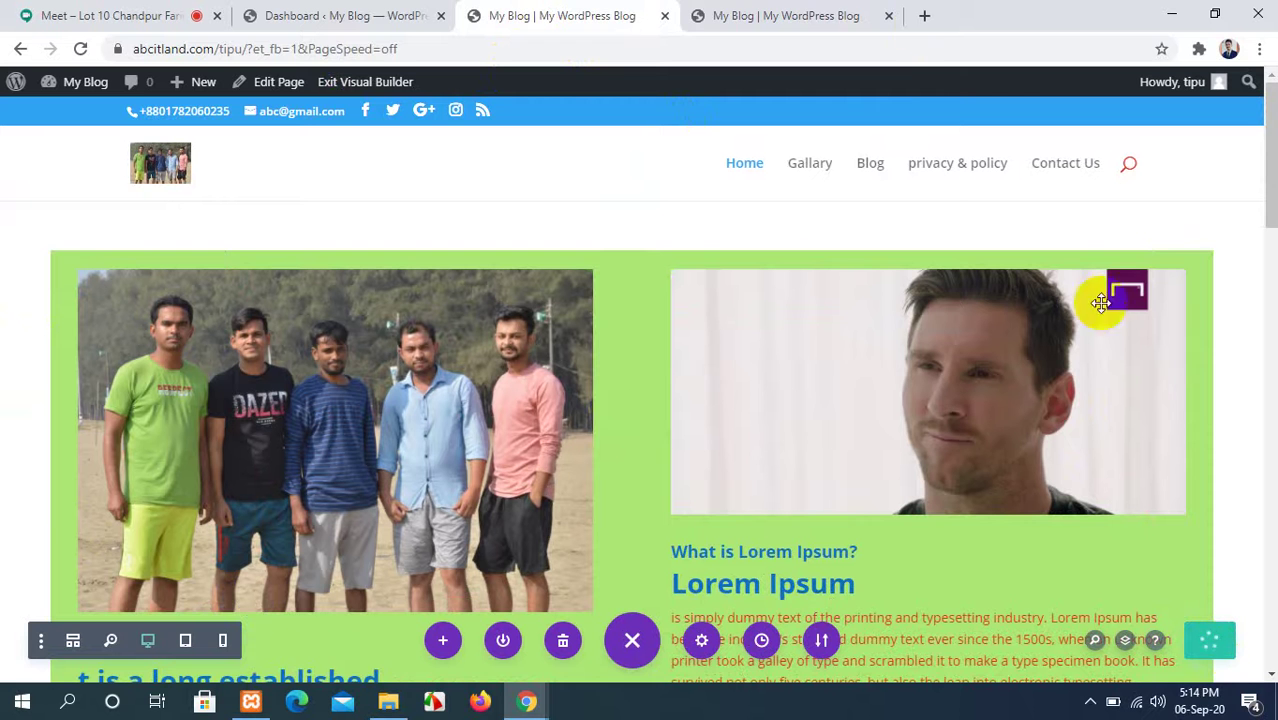
pyautogui.click(765, 10)
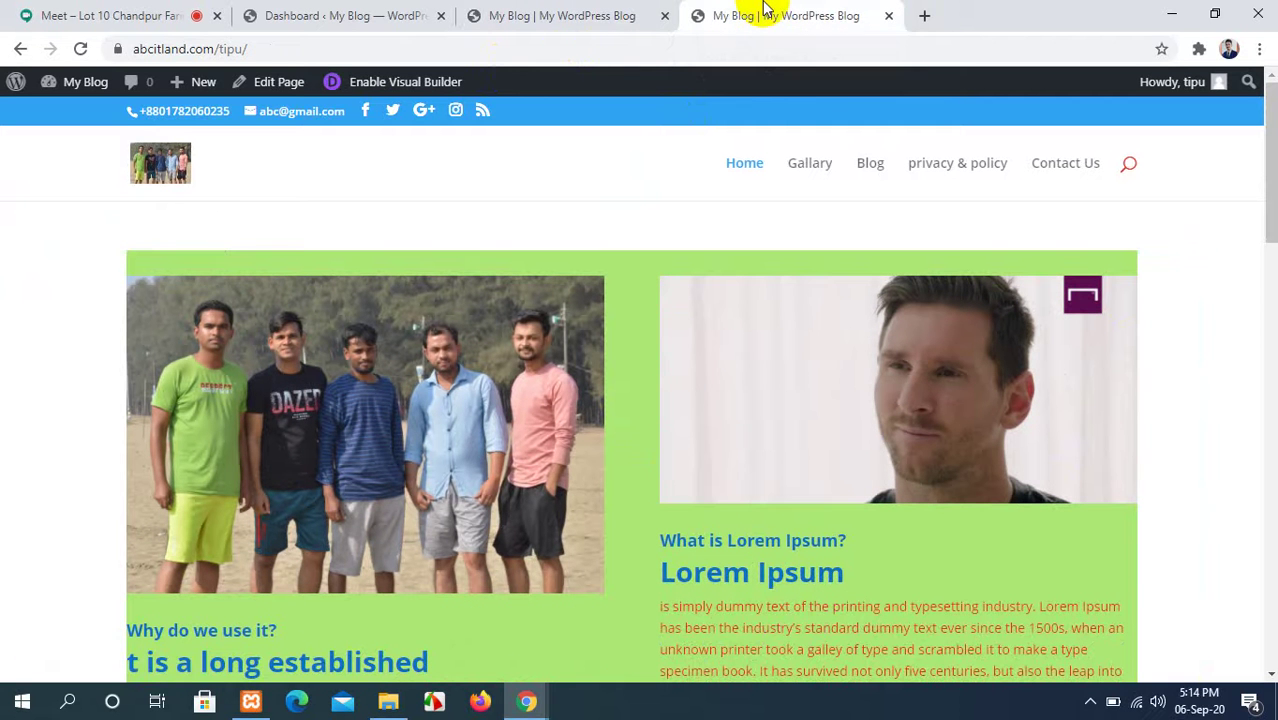
pyautogui.click(81, 48)
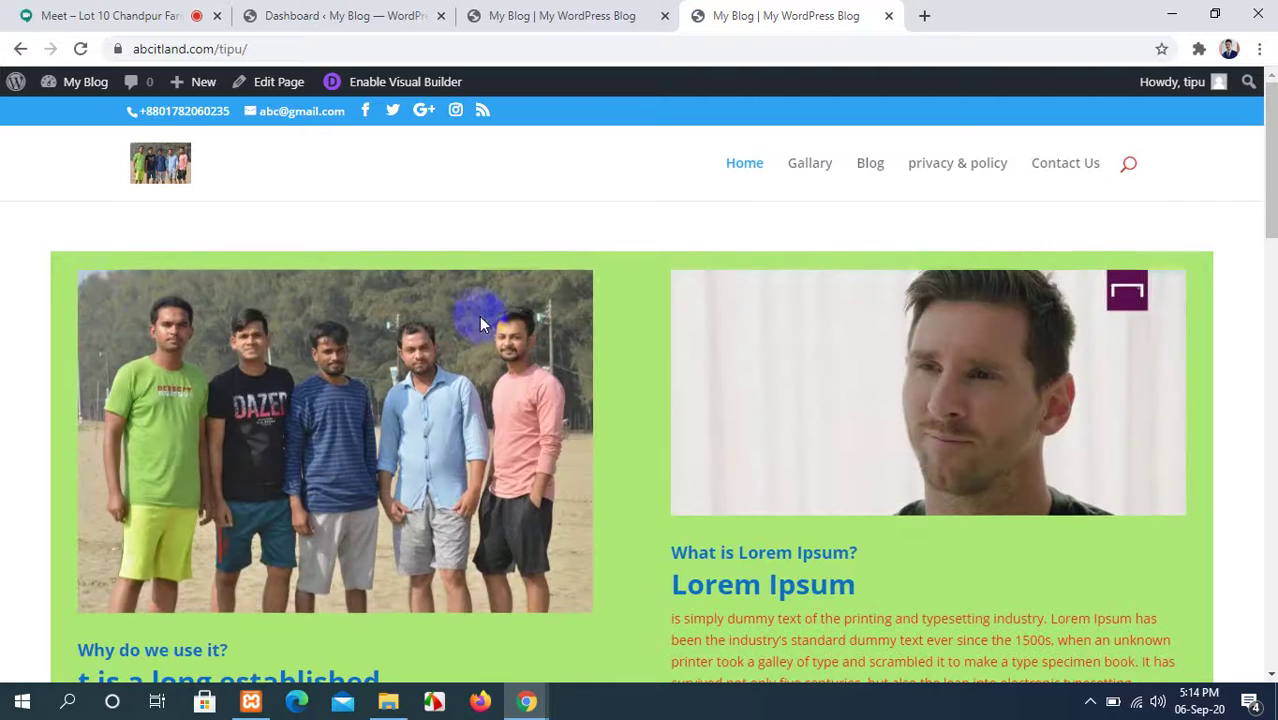
pyautogui.scroll(-3, 1002, 318)
pyautogui.scroll(-3, 806, 374)
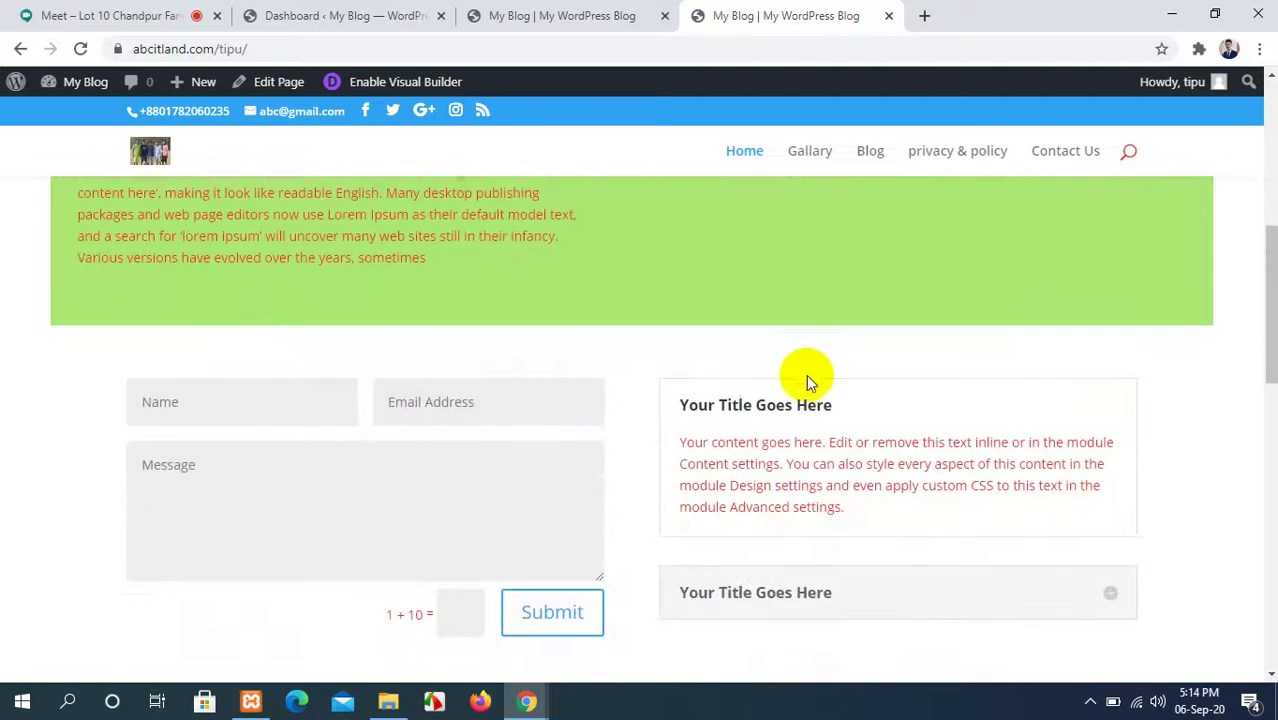
pyautogui.scroll(6, 806, 374)
pyautogui.scroll(-2, 806, 374)
pyautogui.scroll(-1, 806, 374)
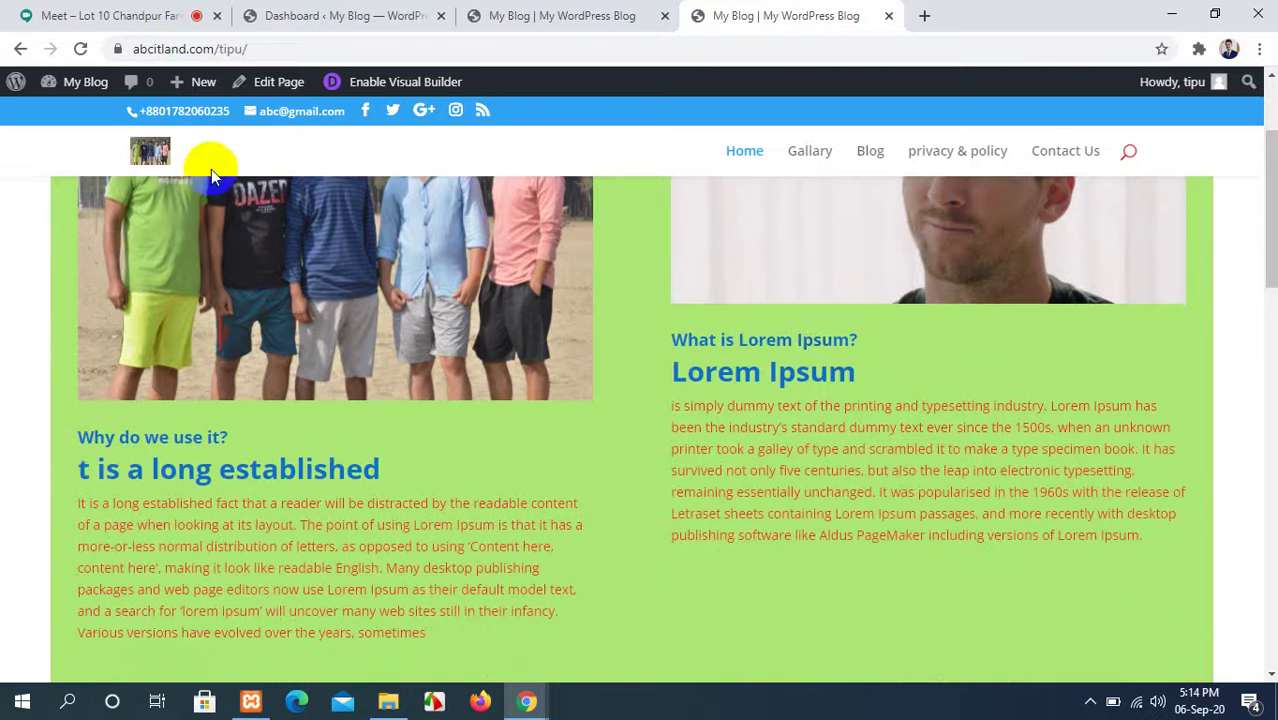
# Open the row's Border settings in the builder, unlink the rounded corners and set only the top-left corner to 5px.
pyautogui.click(540, 14)
pyautogui.moveTo(163, 311)
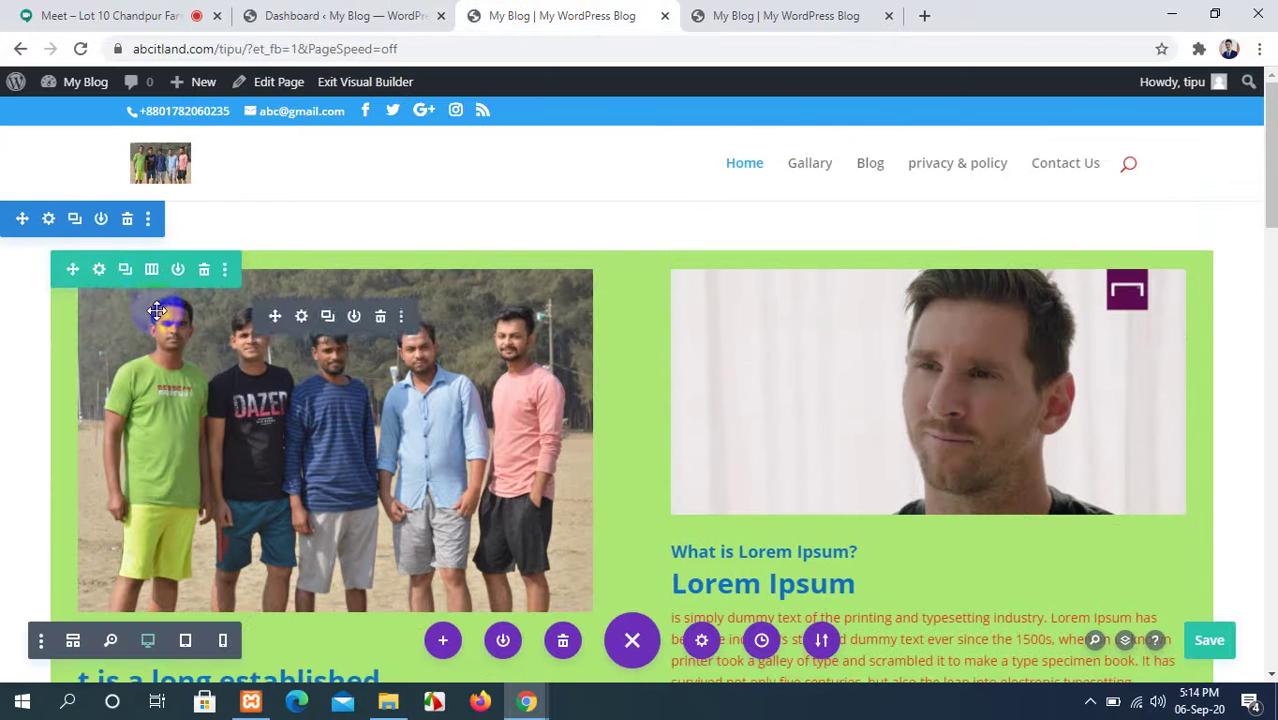
pyautogui.click(99, 270)
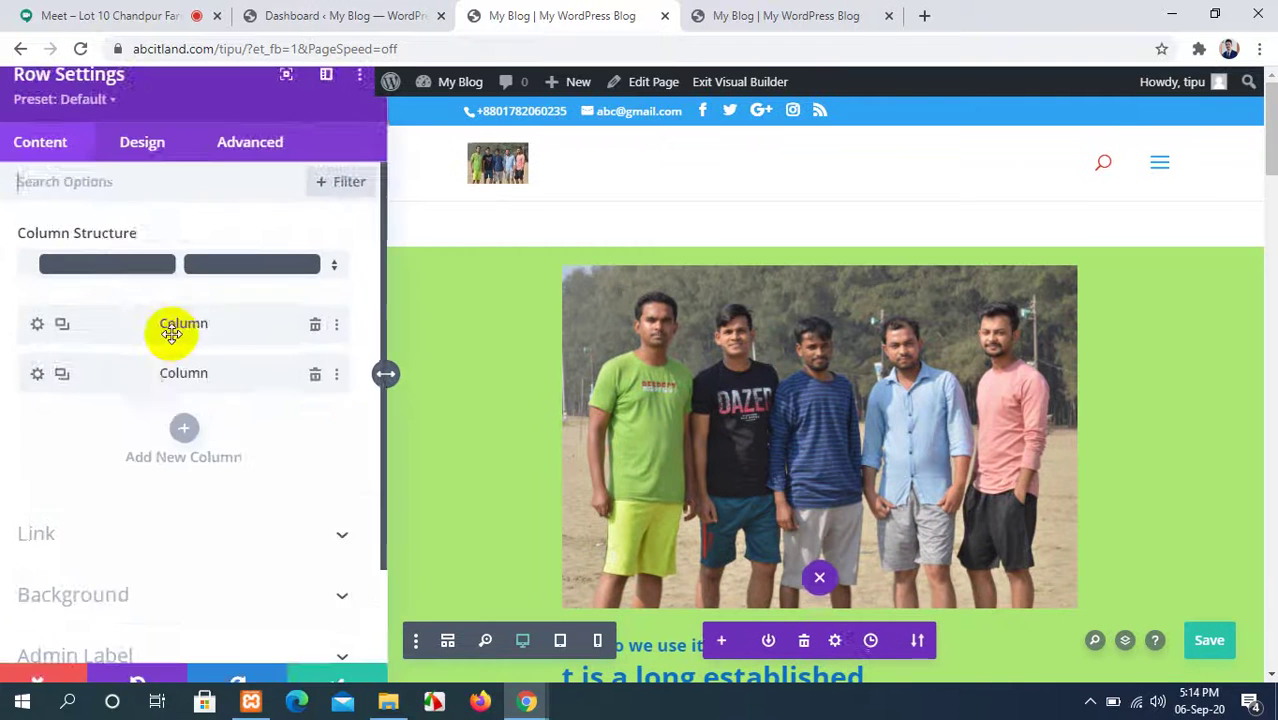
pyautogui.click(150, 160)
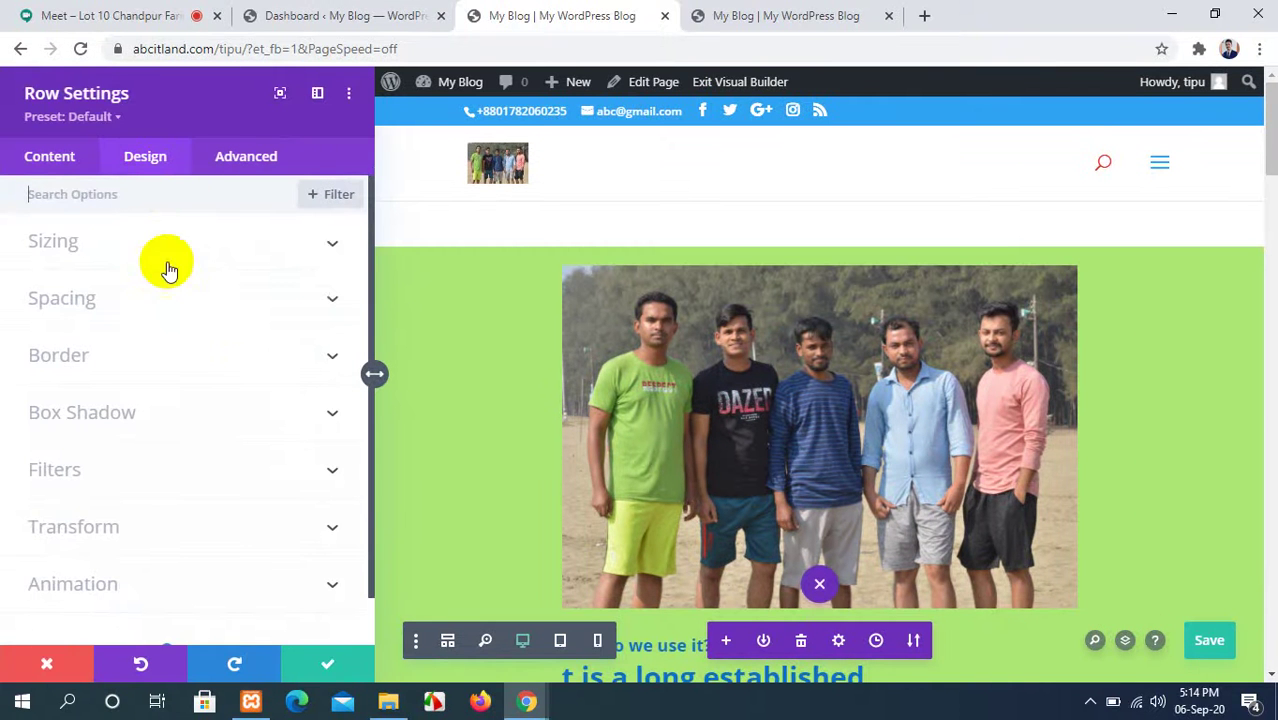
pyautogui.click(280, 305)
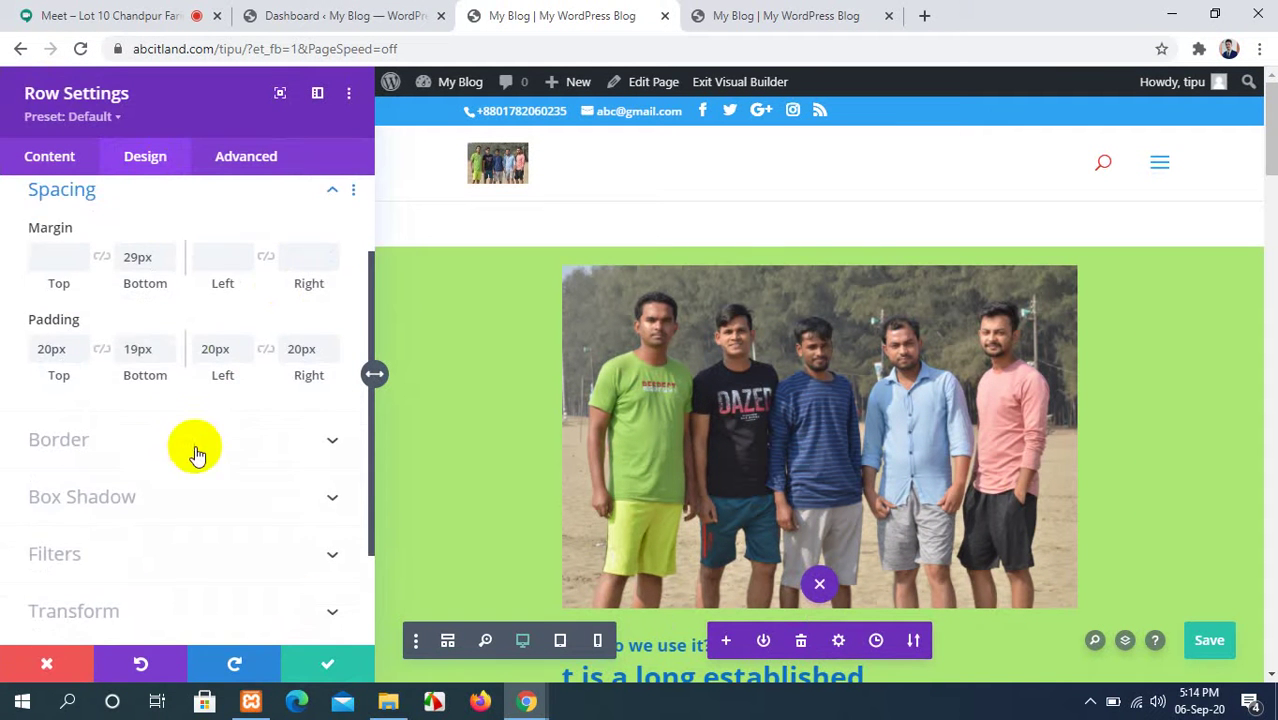
pyautogui.scroll(-1, 271, 397)
pyautogui.scroll(1, 262, 380)
pyautogui.click(284, 453)
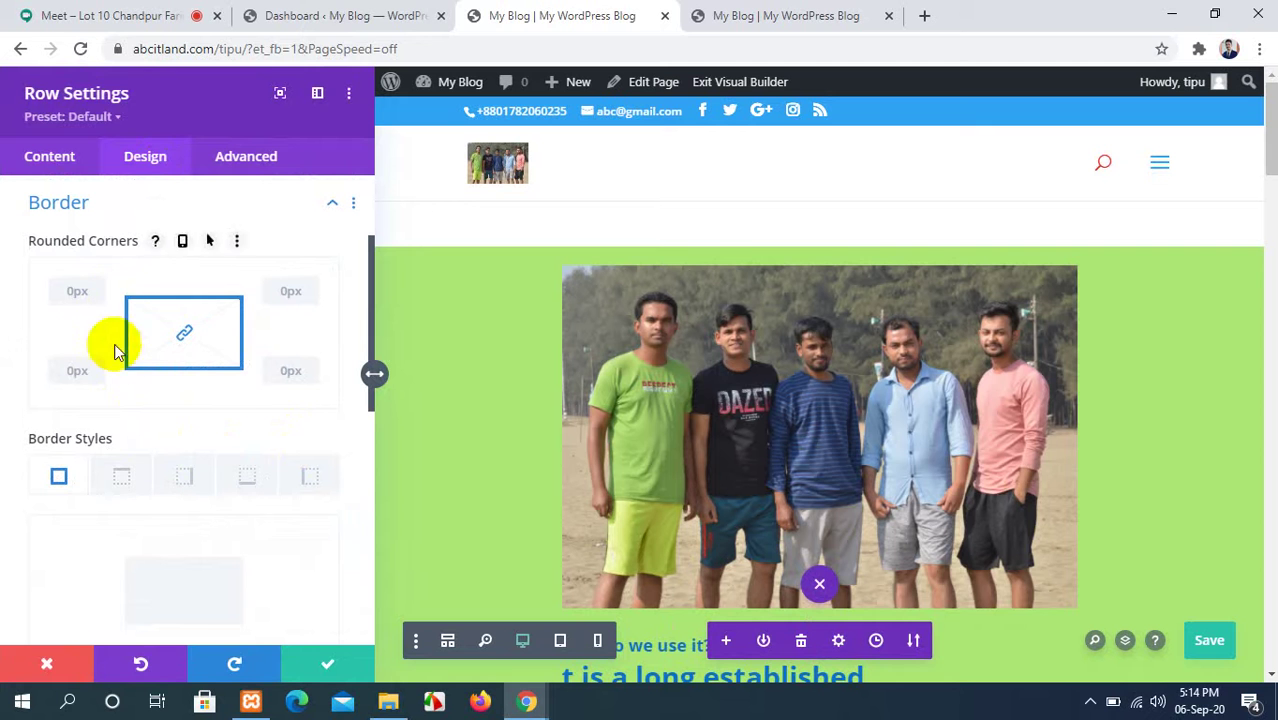
pyautogui.click(166, 326)
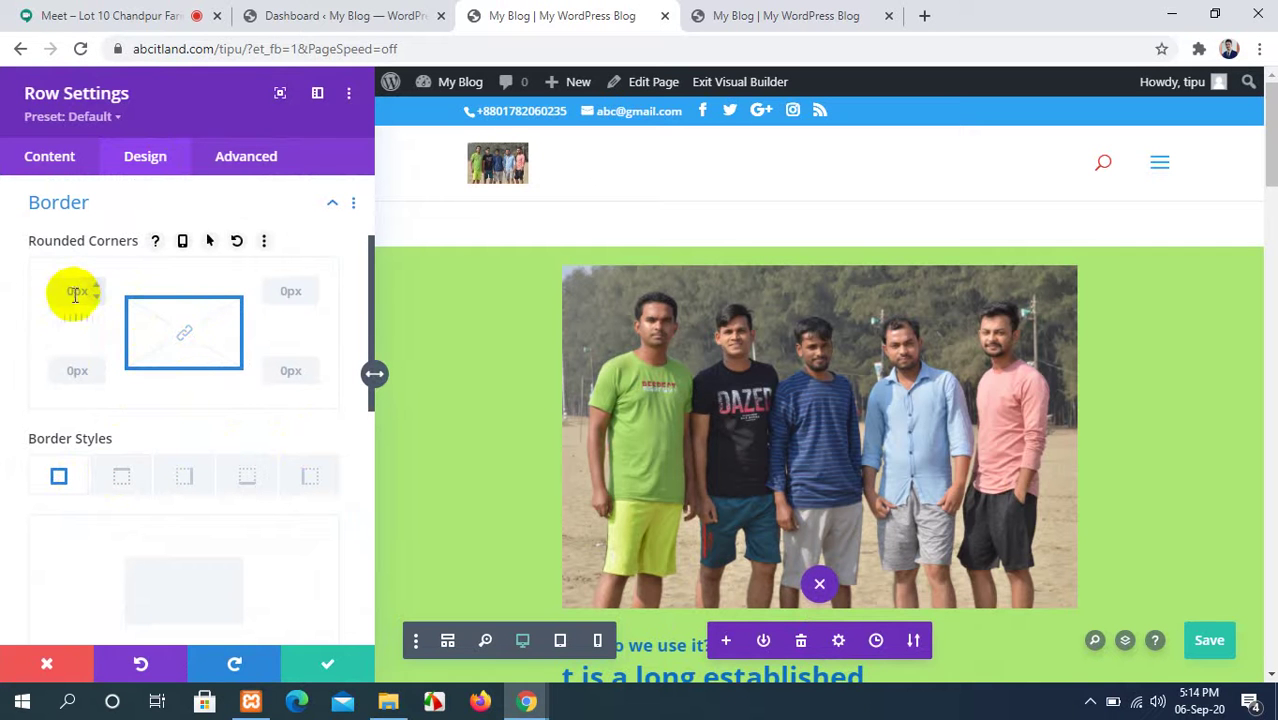
pyautogui.click(99, 282)
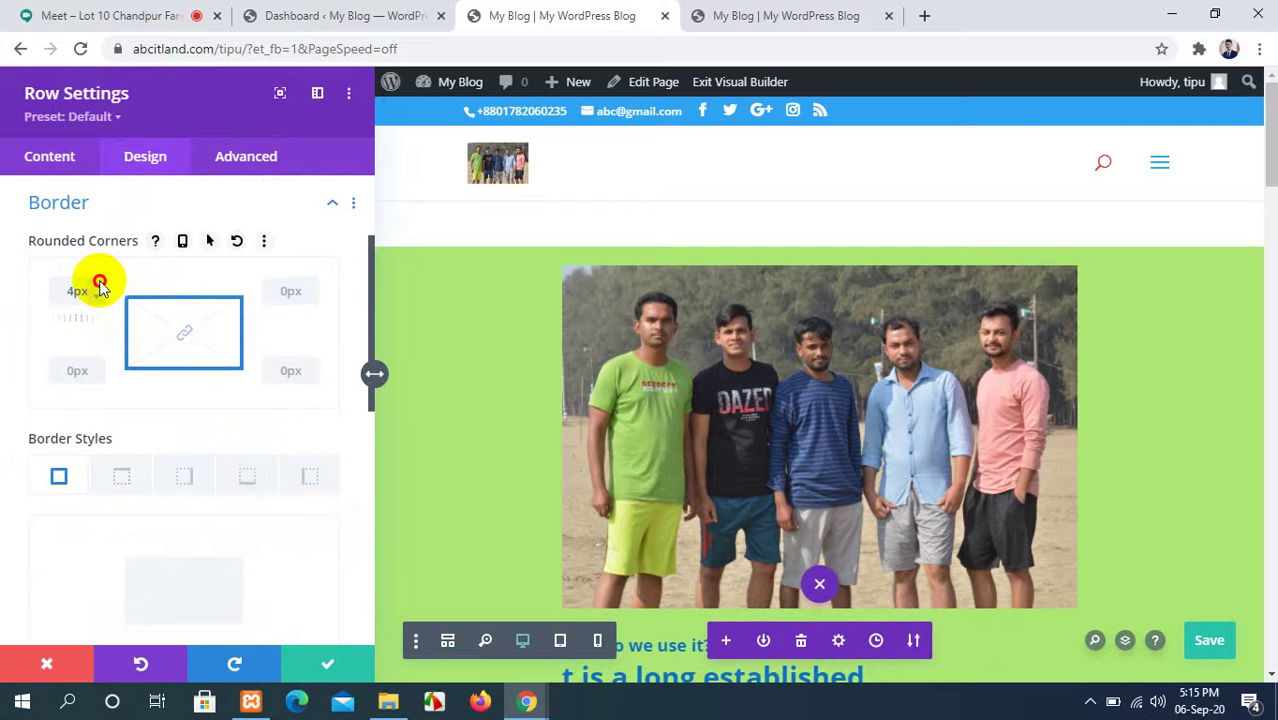
# Give the row a red #e02b20 border on all sides with a width of 5px.
pyautogui.scroll(-5, 145, 386)
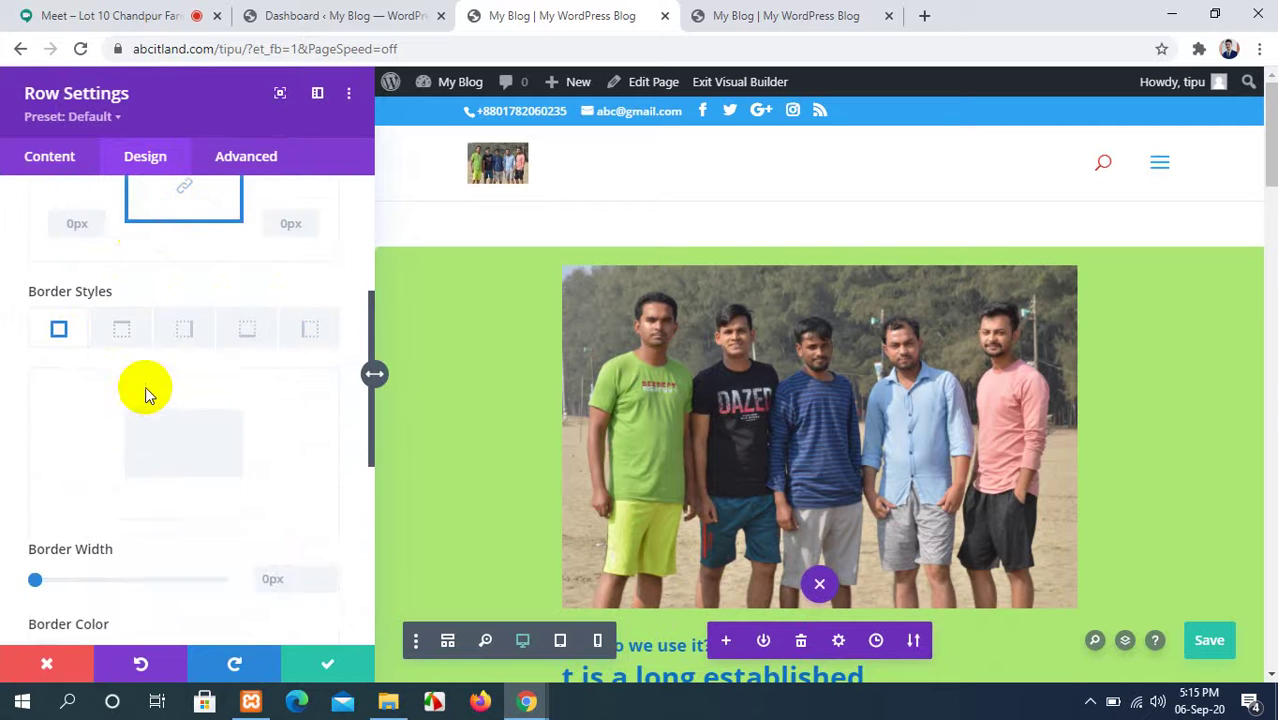
pyautogui.click(153, 347)
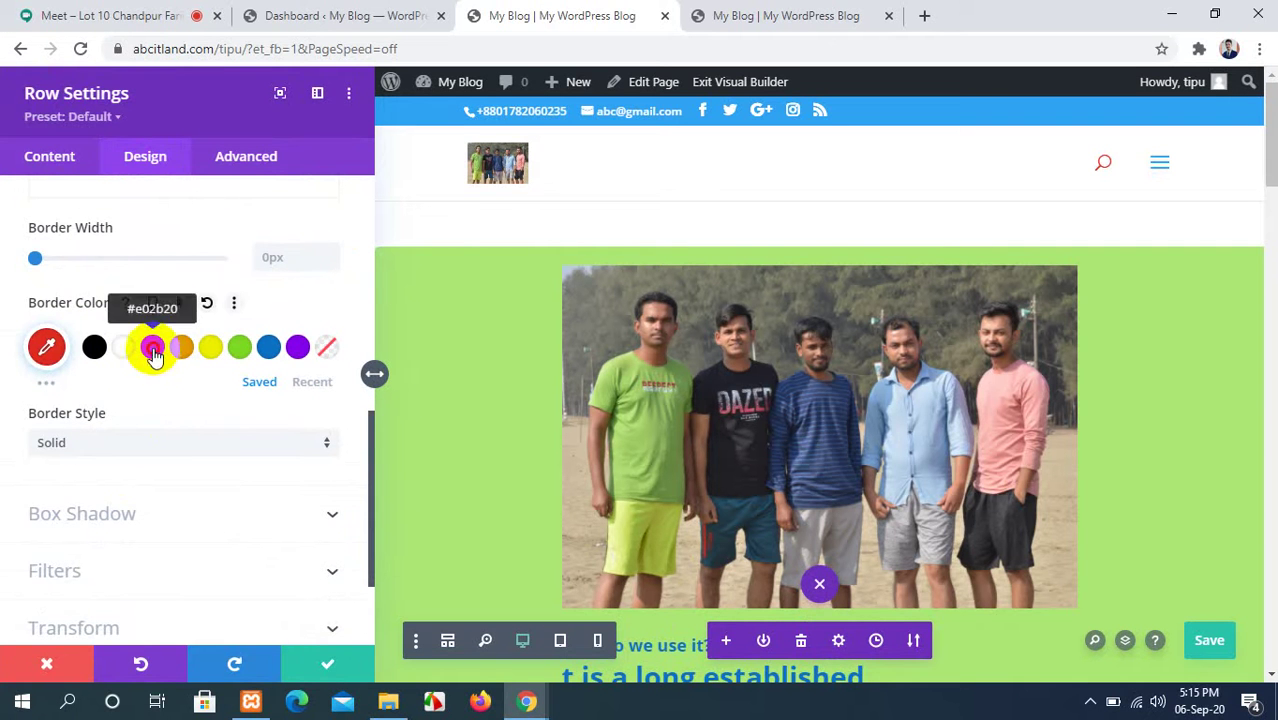
pyautogui.scroll(3, 148, 372)
pyautogui.scroll(2, 148, 379)
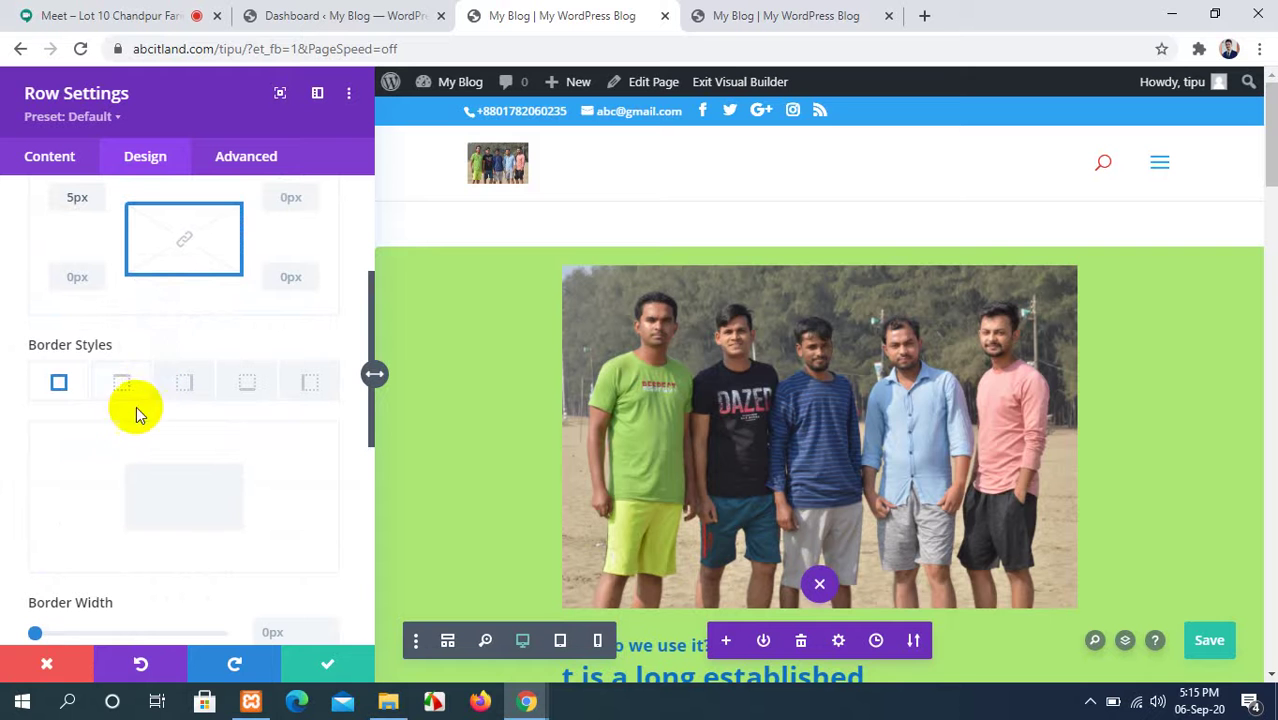
pyautogui.scroll(-2, 168, 437)
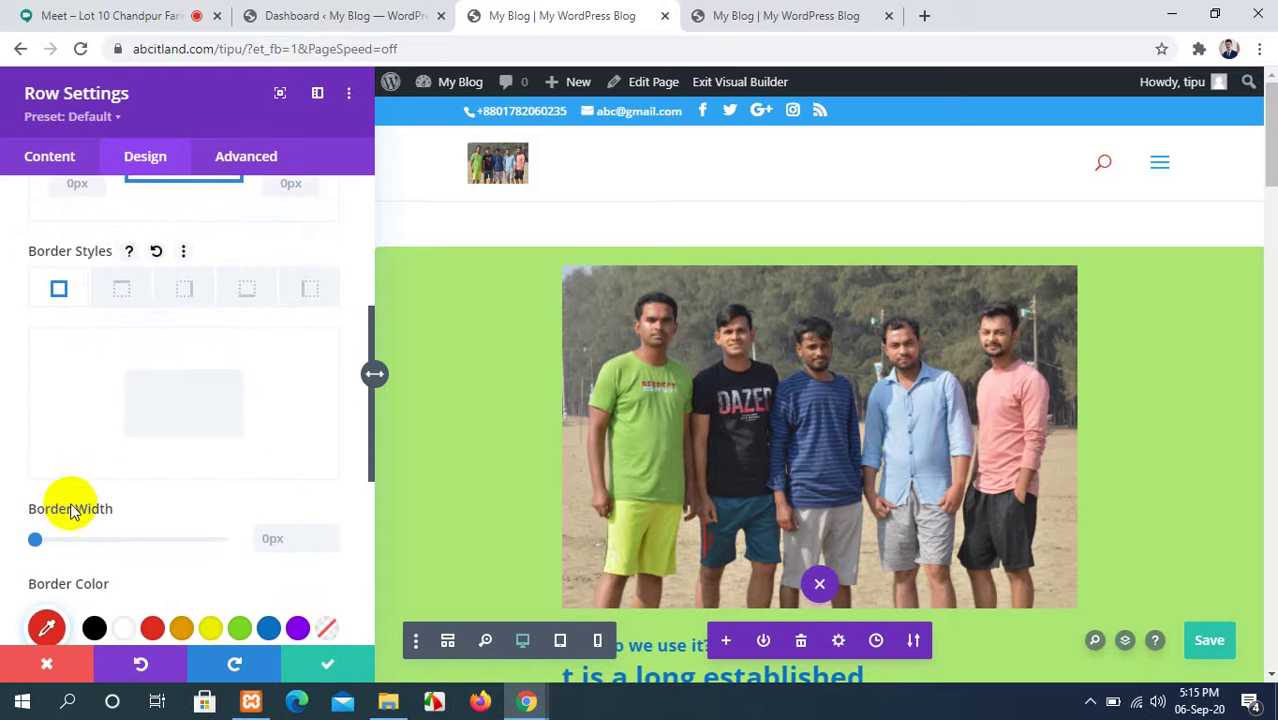
pyautogui.moveTo(36, 540); pyautogui.dragTo(54, 545)
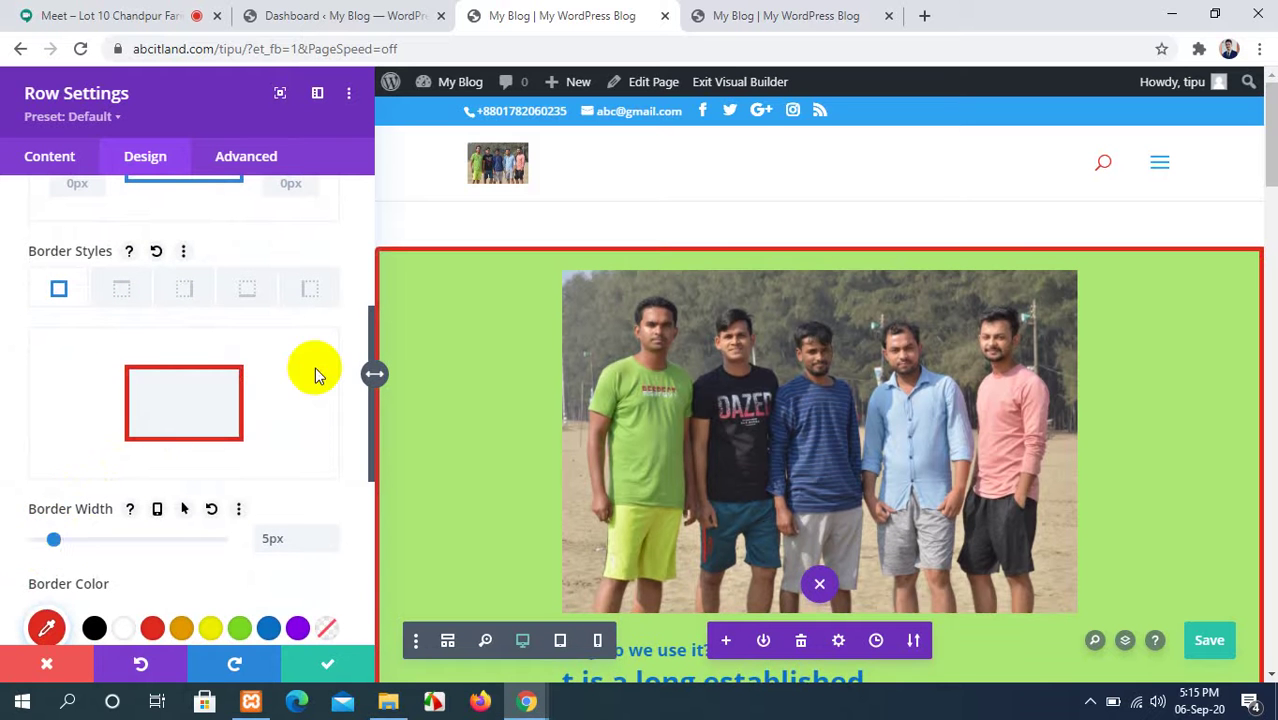
pyautogui.scroll(4, 315, 367)
pyautogui.scroll(-2, 314, 370)
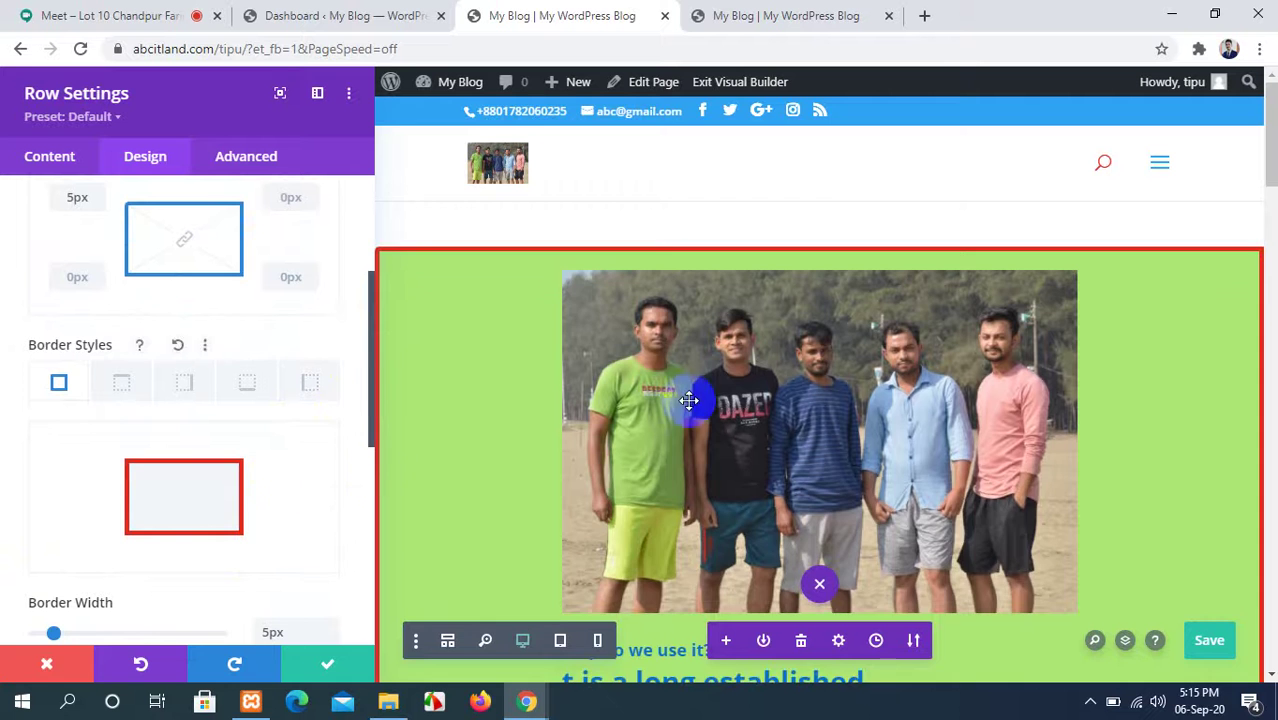
# Make the row's border colour a semi-transparent red, rgba(224,41,31,0.58), and check it in the page preview.
pyautogui.scroll(-3, 689, 401)
pyautogui.scroll(-3, 23, 613)
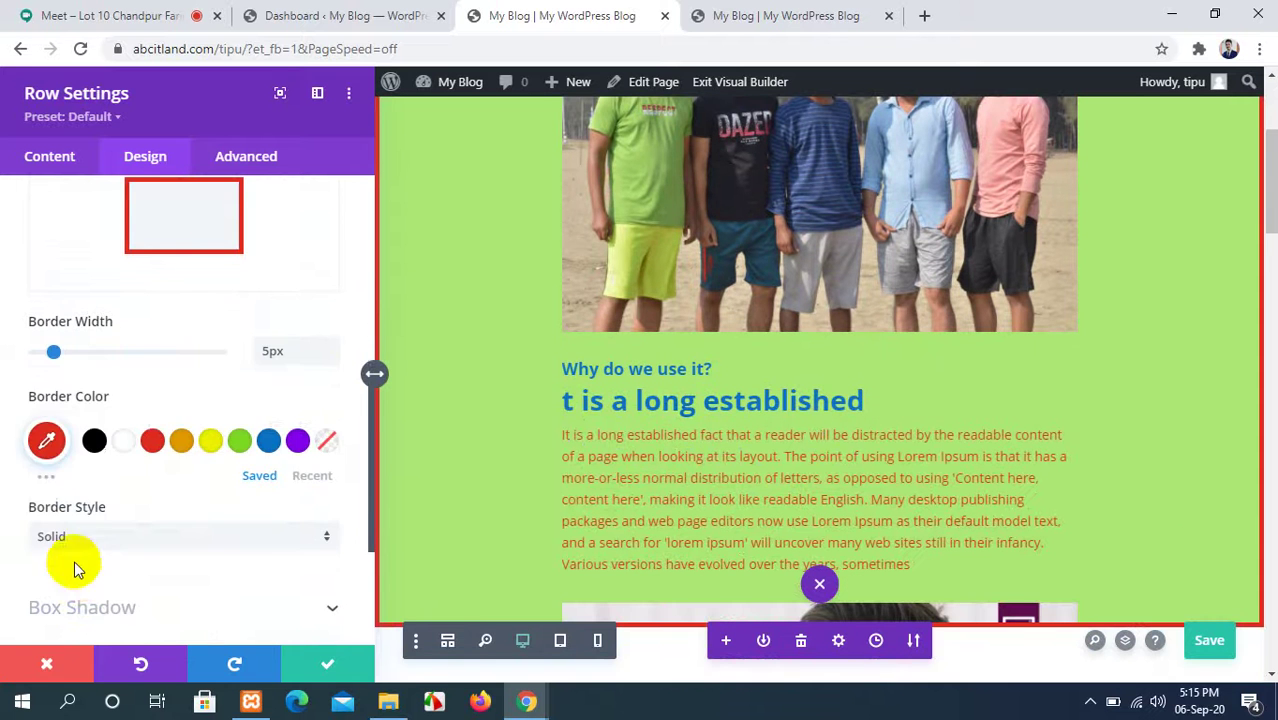
pyautogui.click(45, 441)
pyautogui.moveTo(323, 475); pyautogui.dragTo(318, 515)
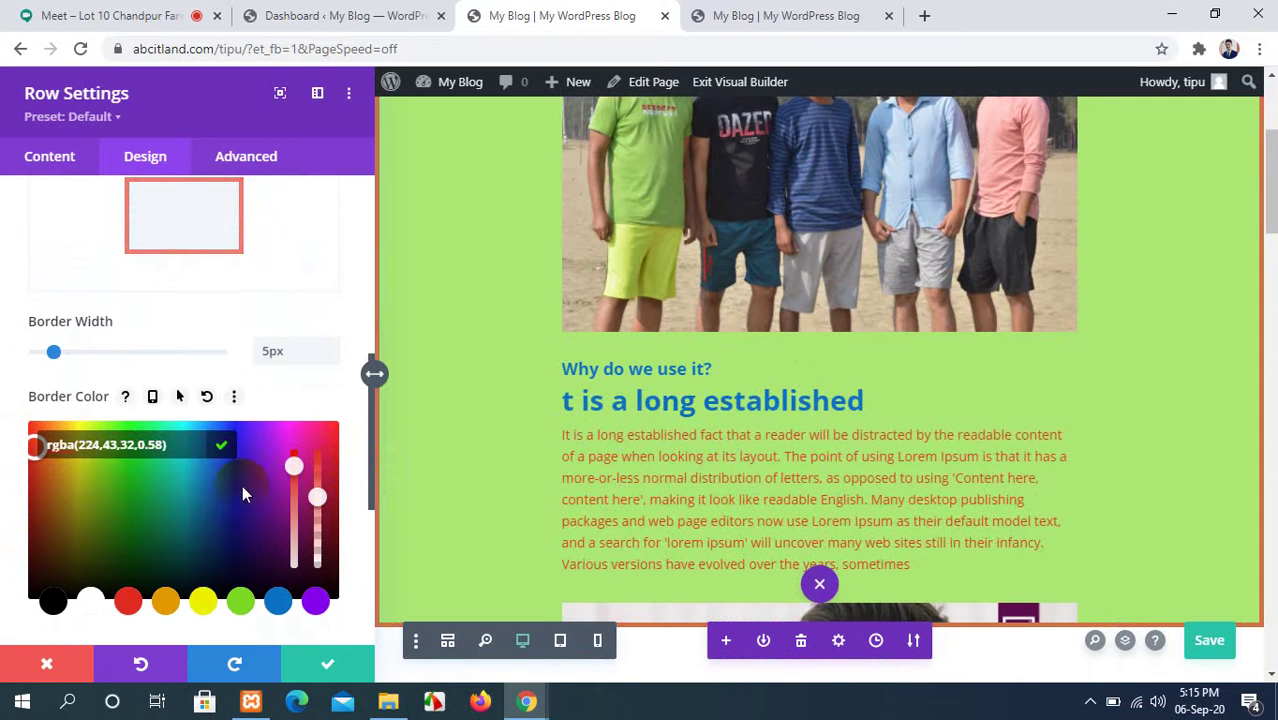
pyautogui.moveTo(292, 473); pyautogui.dragTo(295, 485)
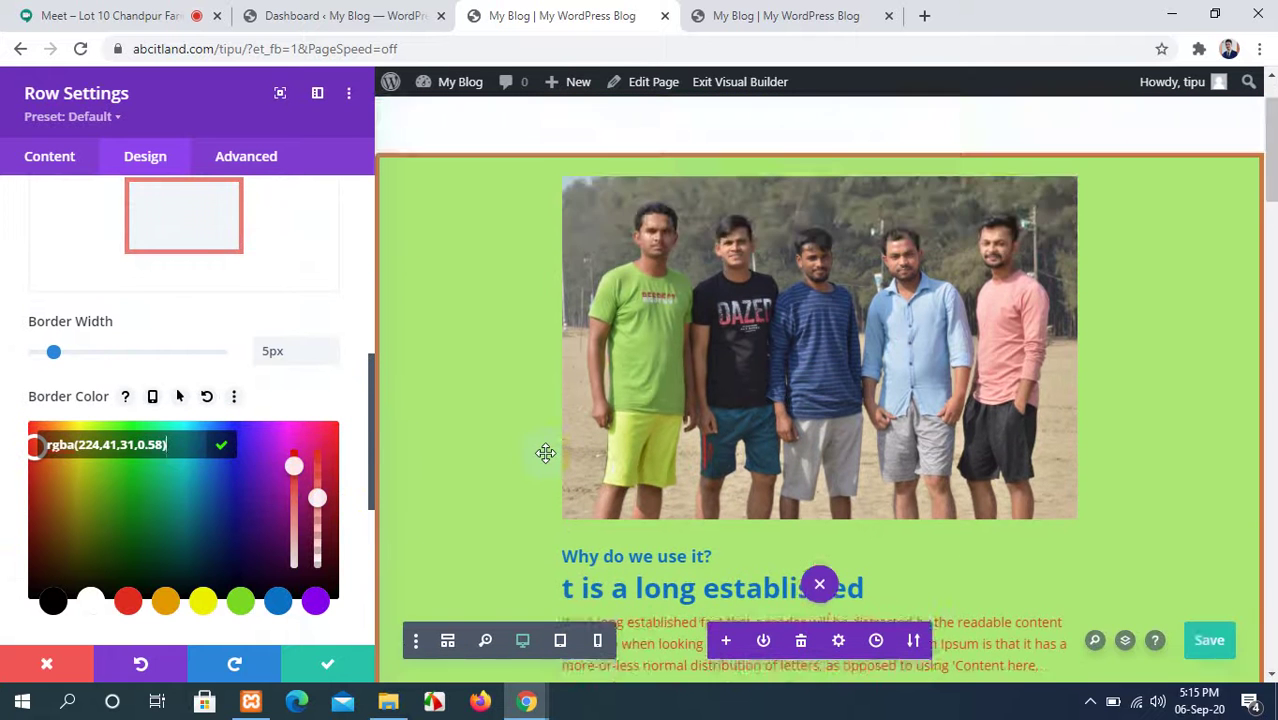
pyautogui.scroll(1, 193, 285)
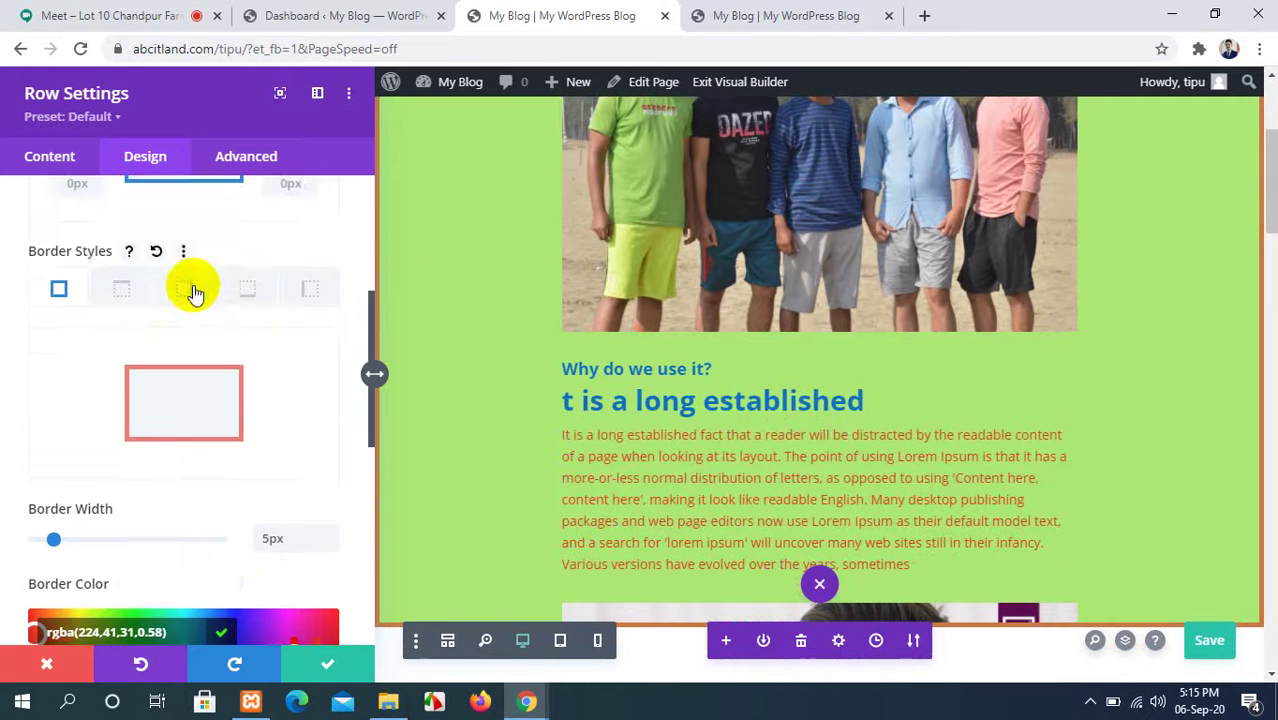
# Try the Dotted, Groove, Inset and Double styles on the row's border.
pyautogui.scroll(-3, 193, 285)
pyautogui.scroll(-3, 193, 287)
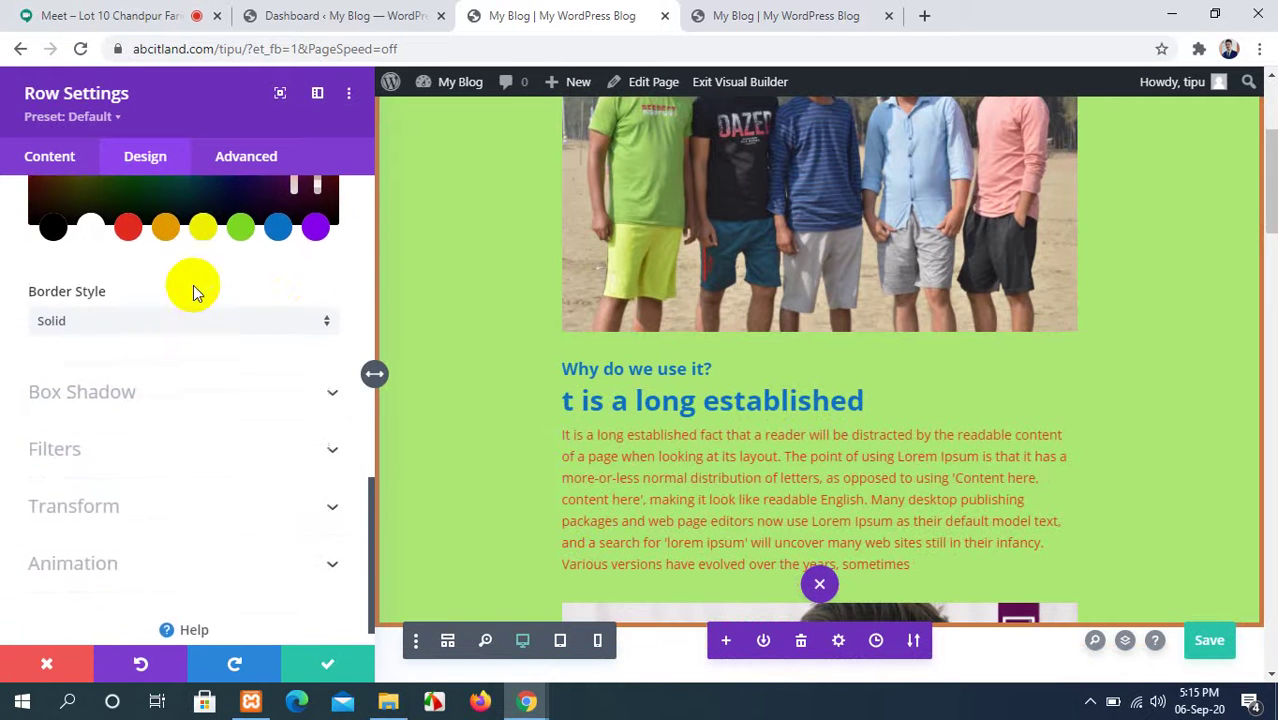
pyautogui.click(314, 317)
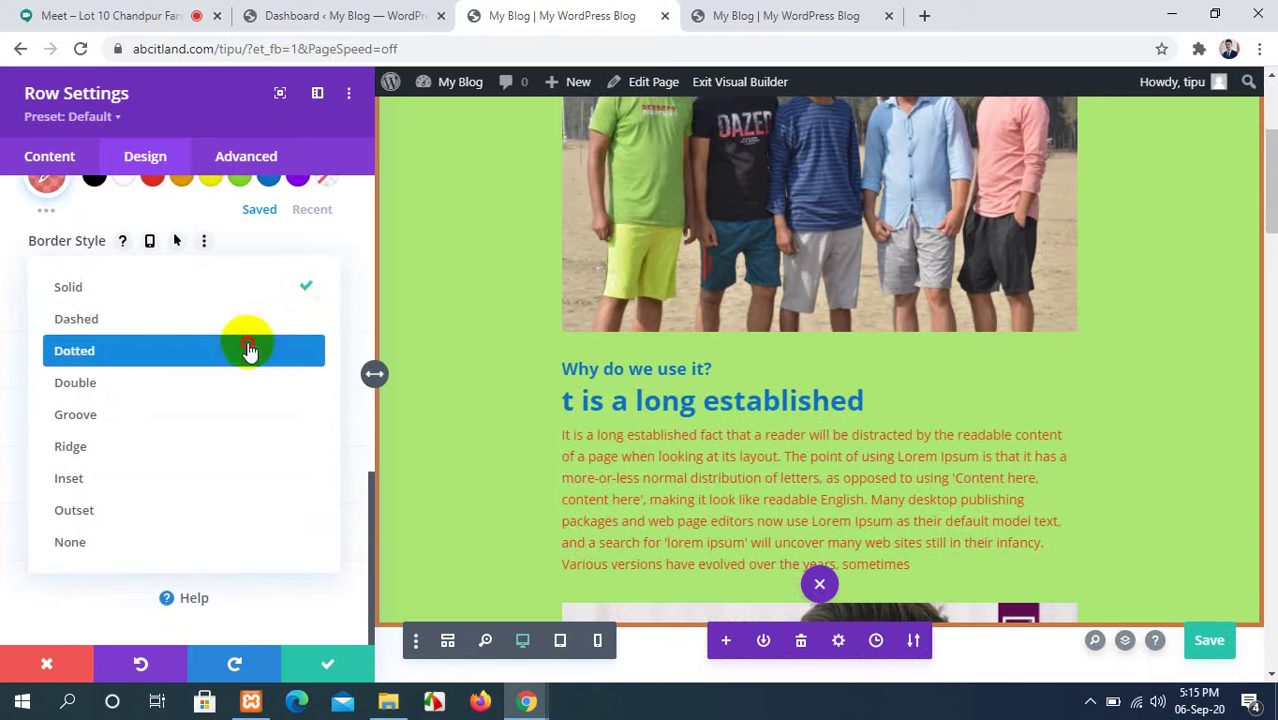
pyautogui.click(249, 350)
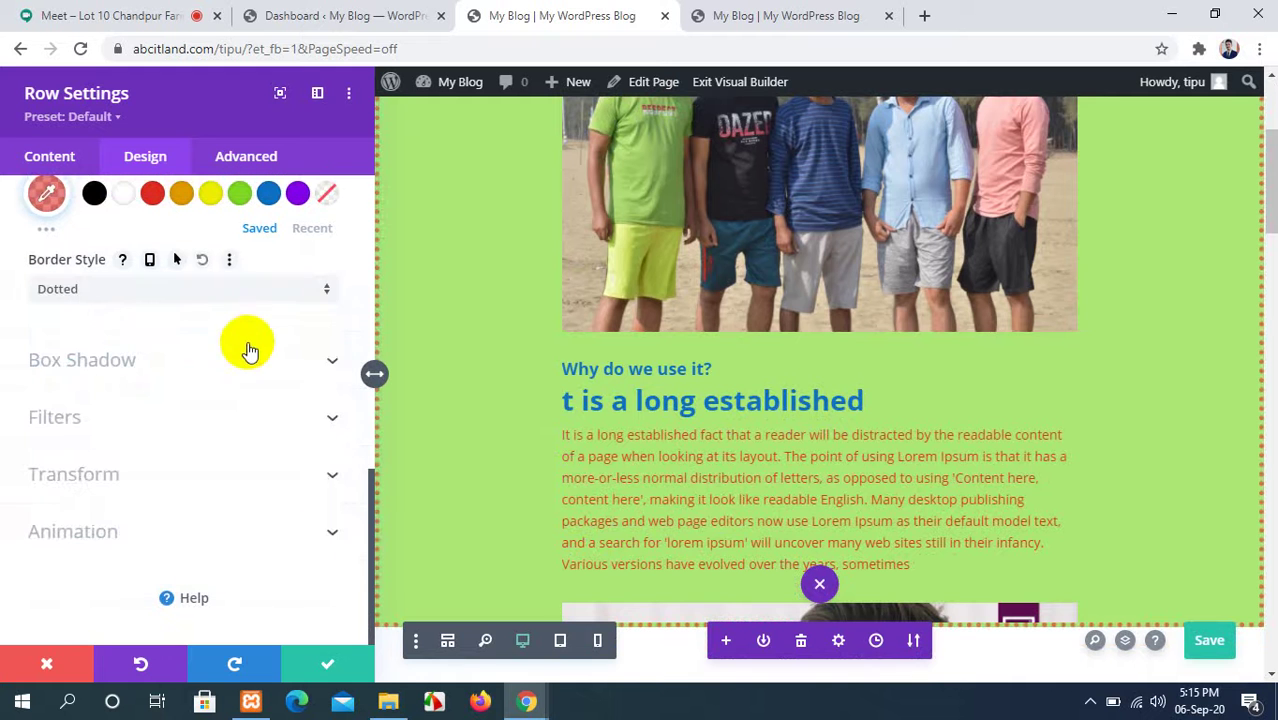
pyautogui.click(329, 289)
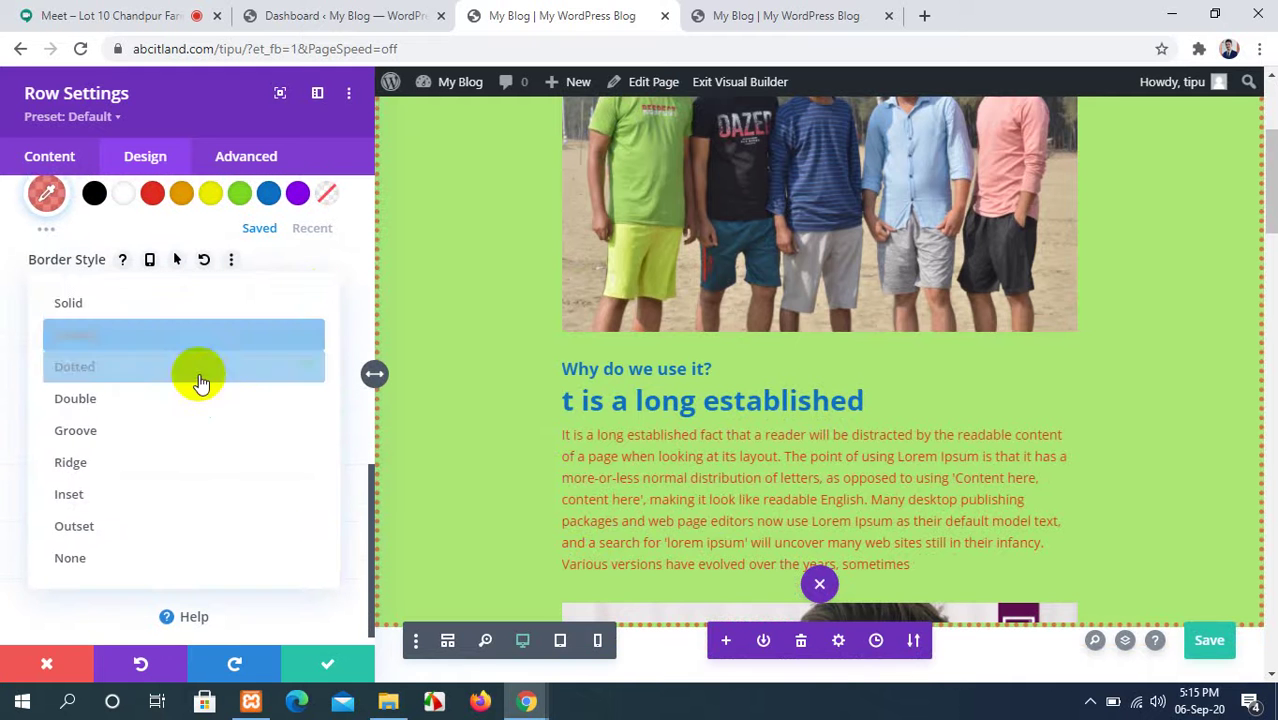
pyautogui.click(165, 428)
pyautogui.click(306, 289)
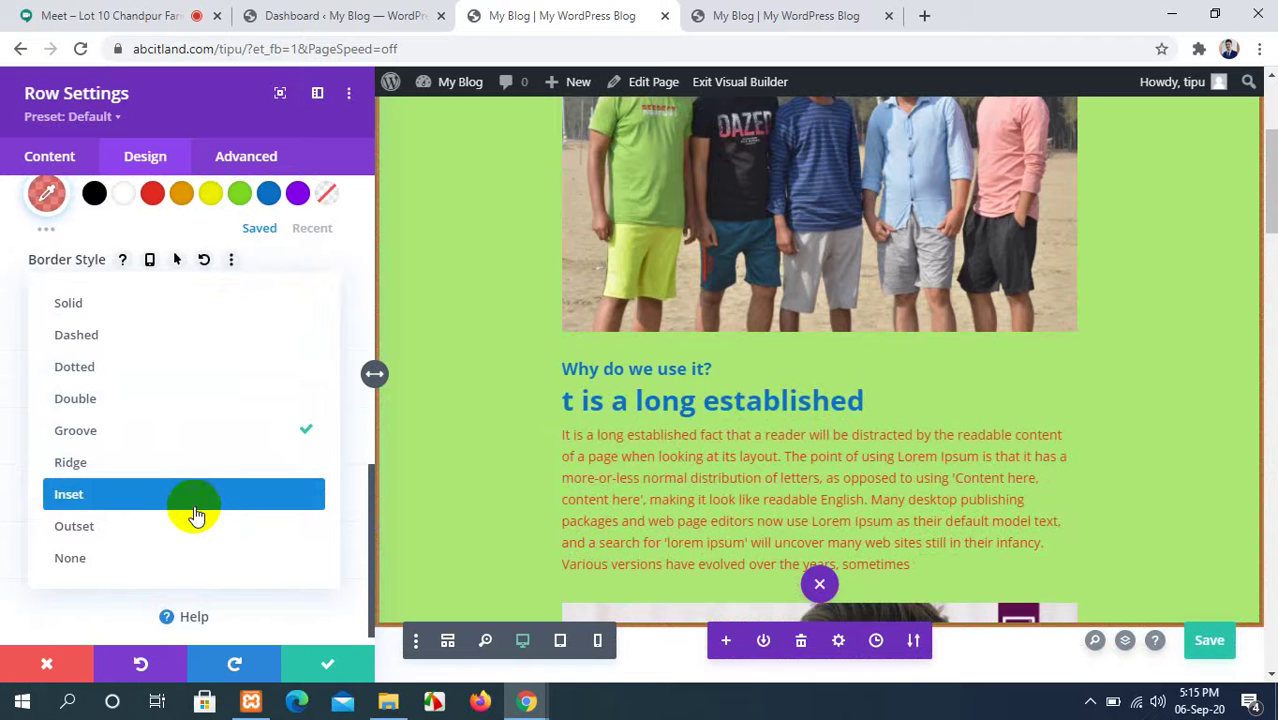
pyautogui.click(196, 512)
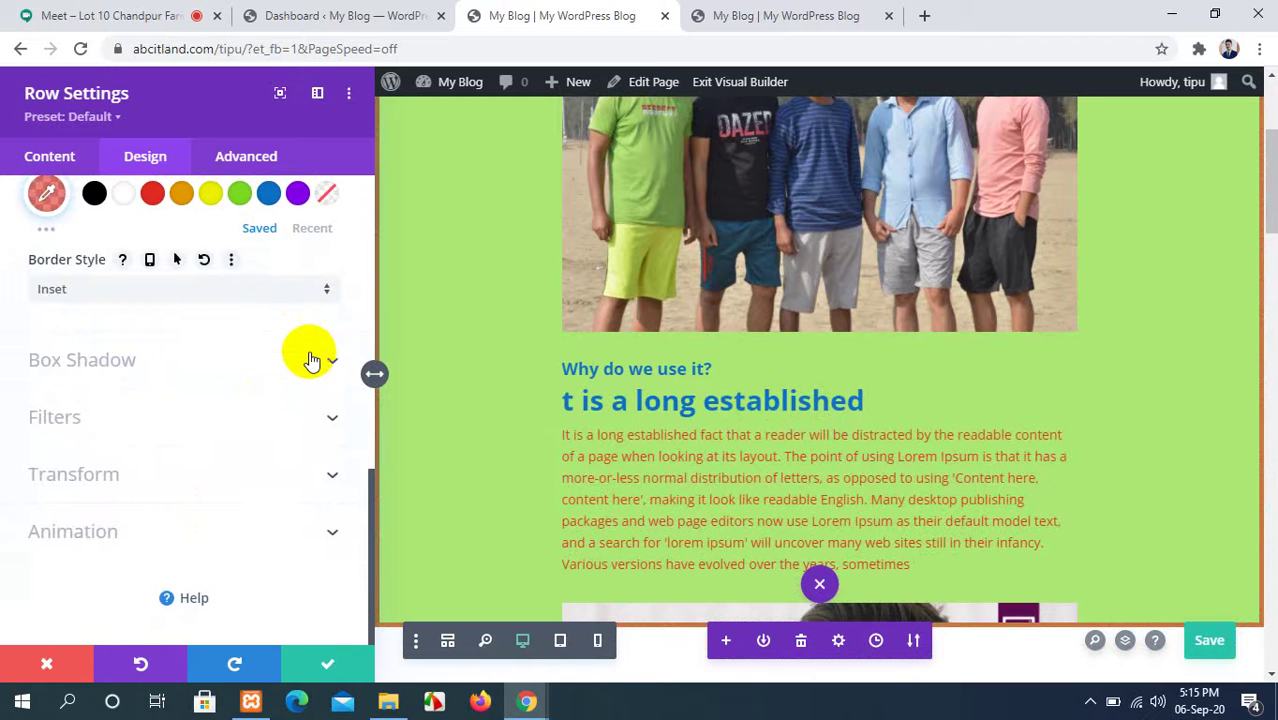
pyautogui.click(329, 290)
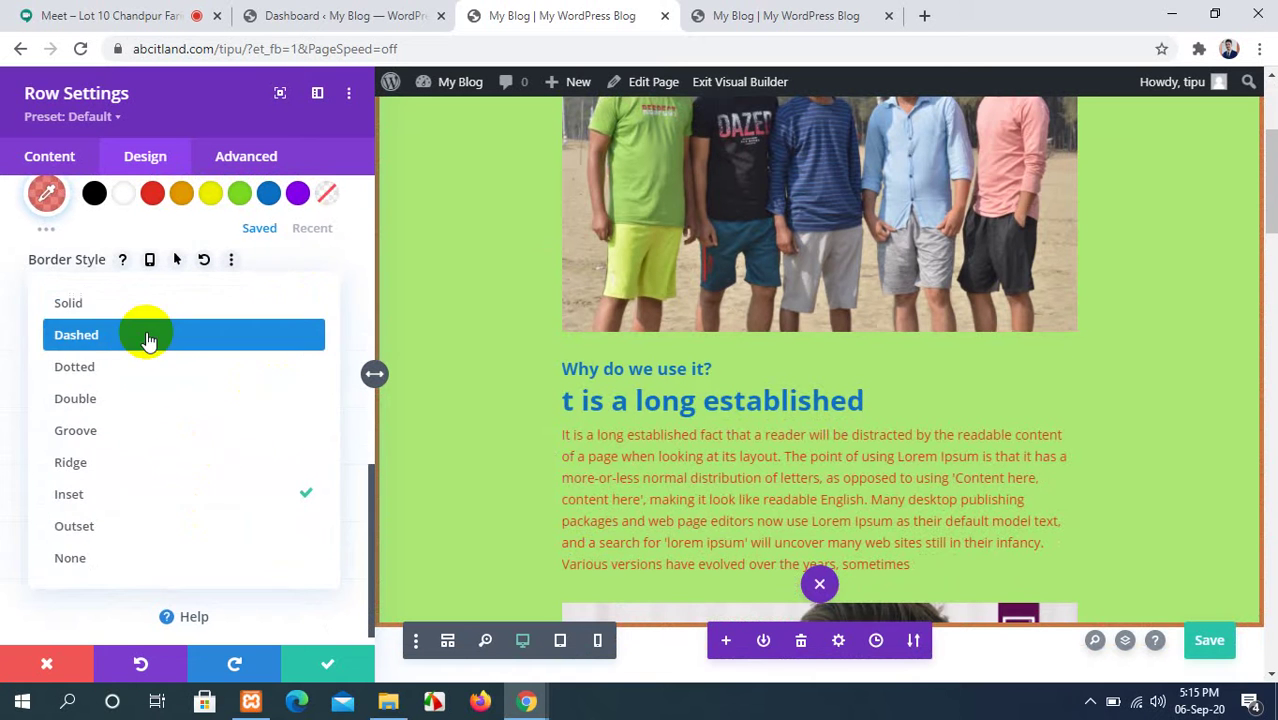
pyautogui.click(146, 403)
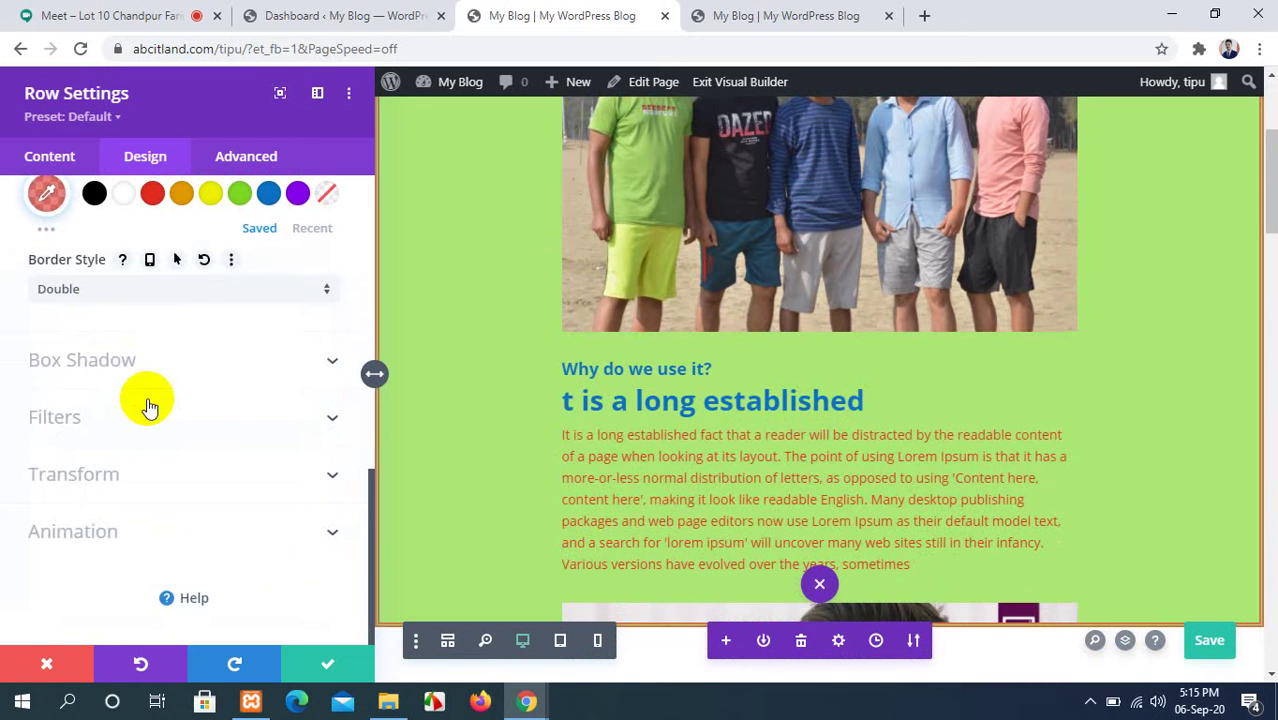
# Set the row's border style to Groove and check the border in the page preview.
pyautogui.click(316, 295)
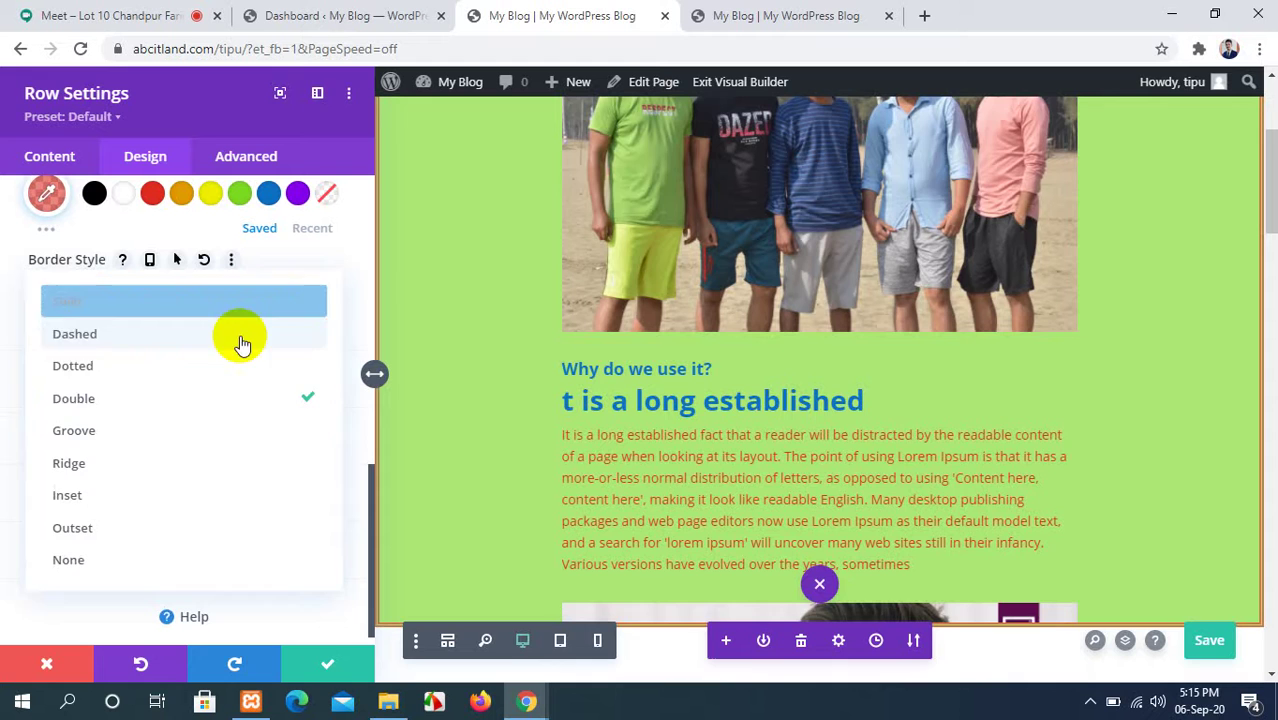
pyautogui.click(165, 428)
pyautogui.scroll(-3, 624, 362)
pyautogui.scroll(4, 624, 362)
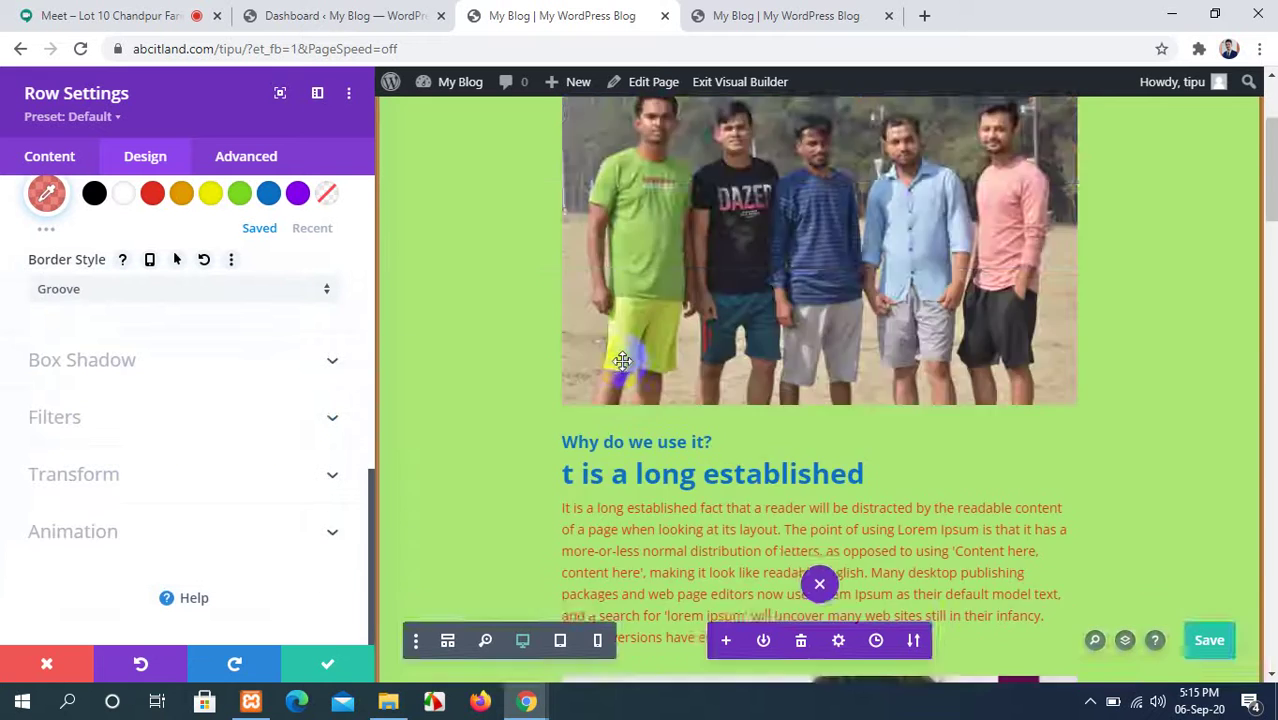
pyautogui.scroll(-4, 622, 361)
pyautogui.scroll(4, 622, 361)
pyautogui.scroll(-1, 622, 361)
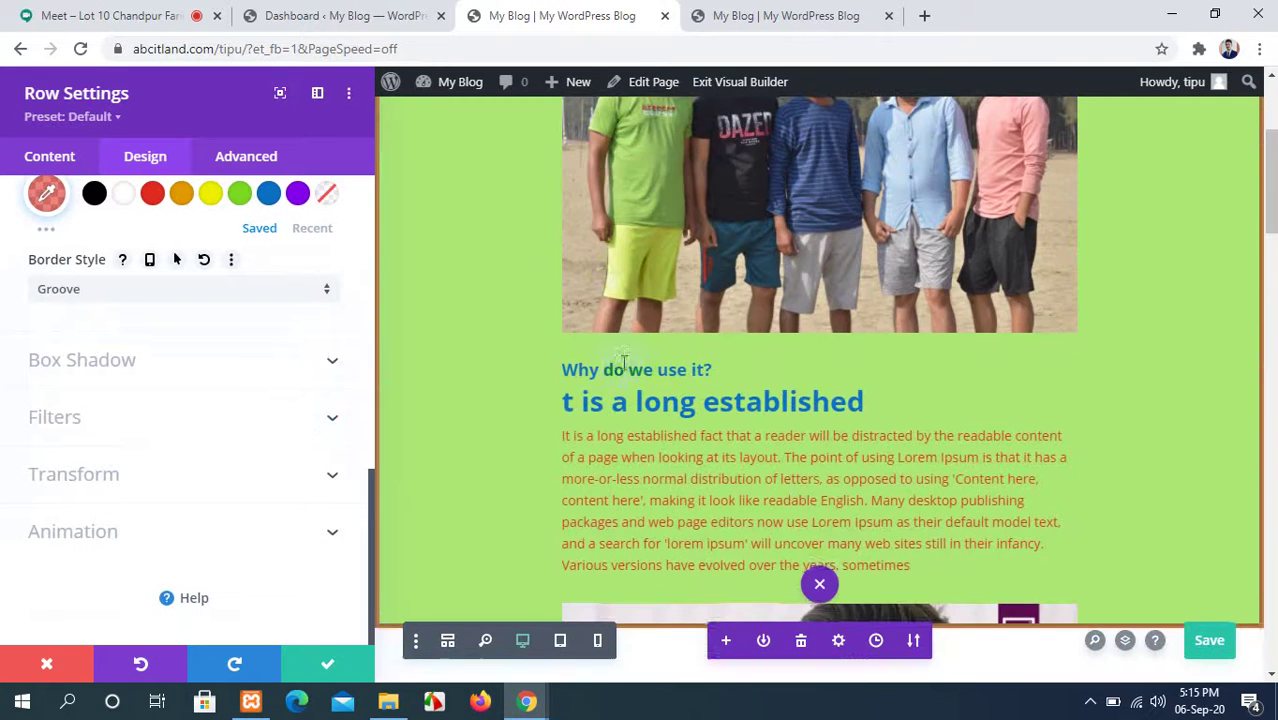
# Accept the row settings and check the bordered row against the content below it on the page.
pyautogui.click(329, 664)
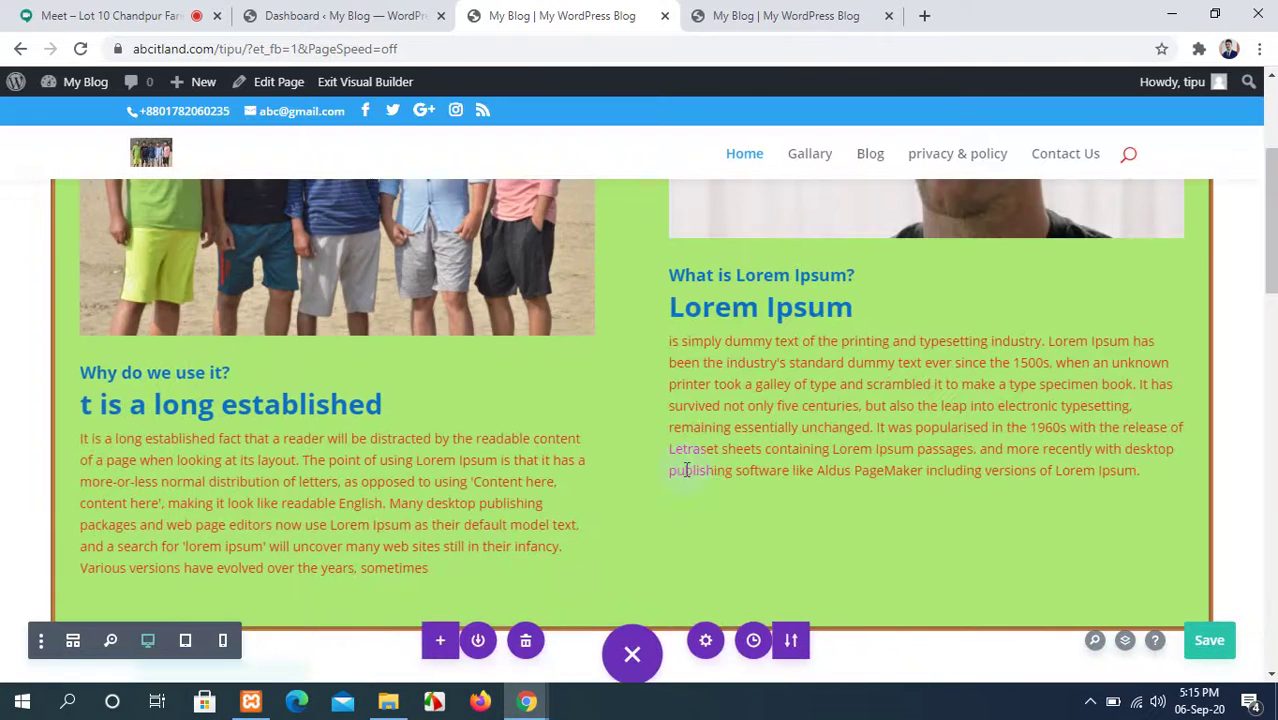
pyautogui.scroll(3, 685, 462)
pyautogui.scroll(-5, 685, 468)
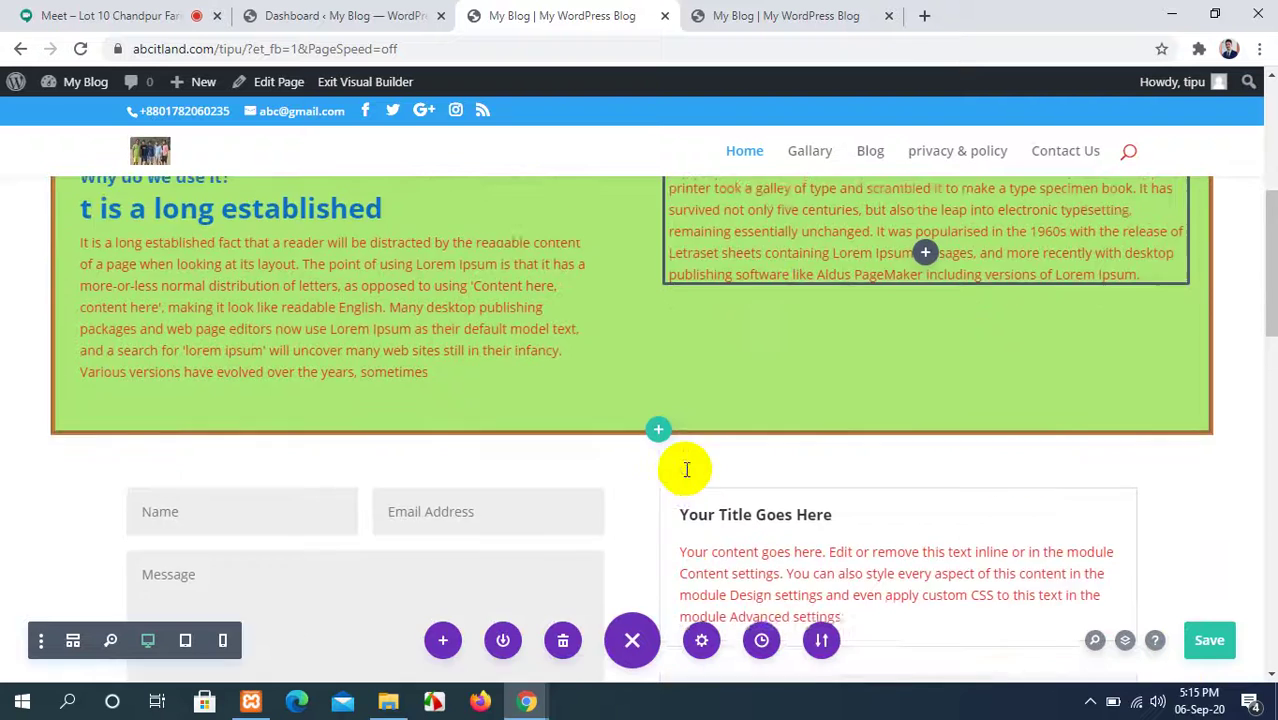
pyautogui.scroll(3, 686, 468)
pyautogui.scroll(-3, 508, 422)
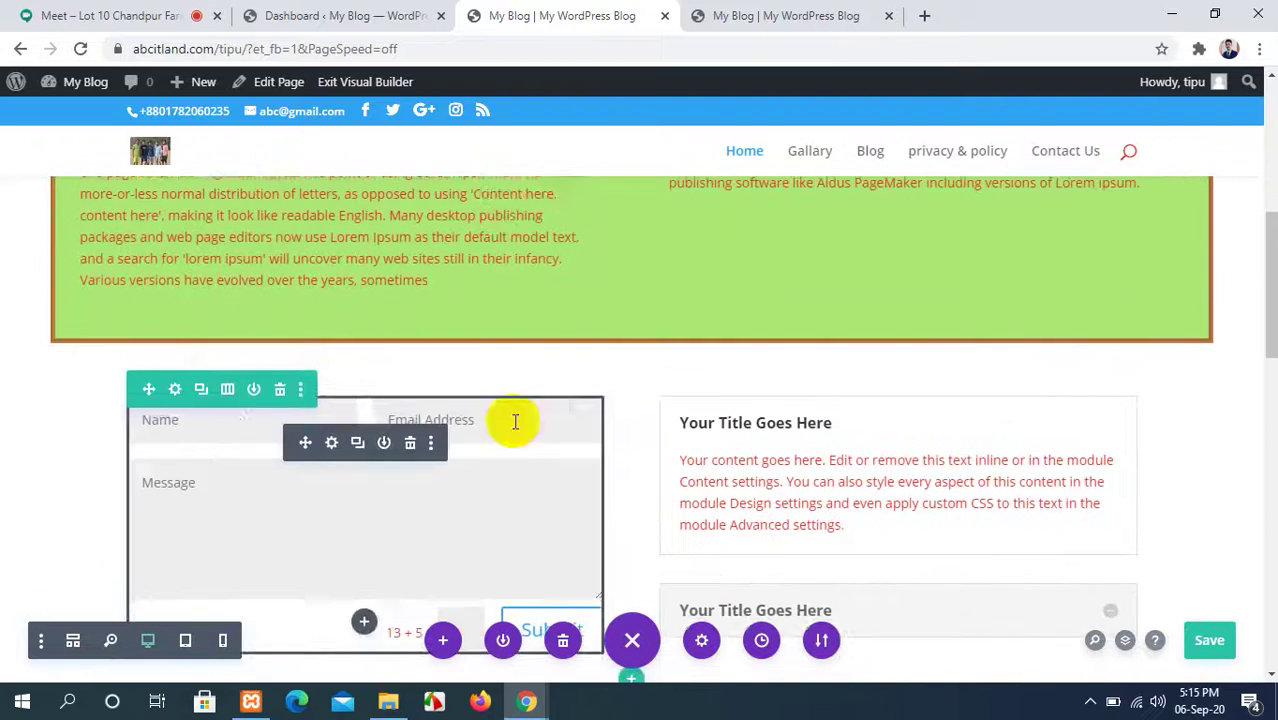
pyautogui.scroll(4, 451, 342)
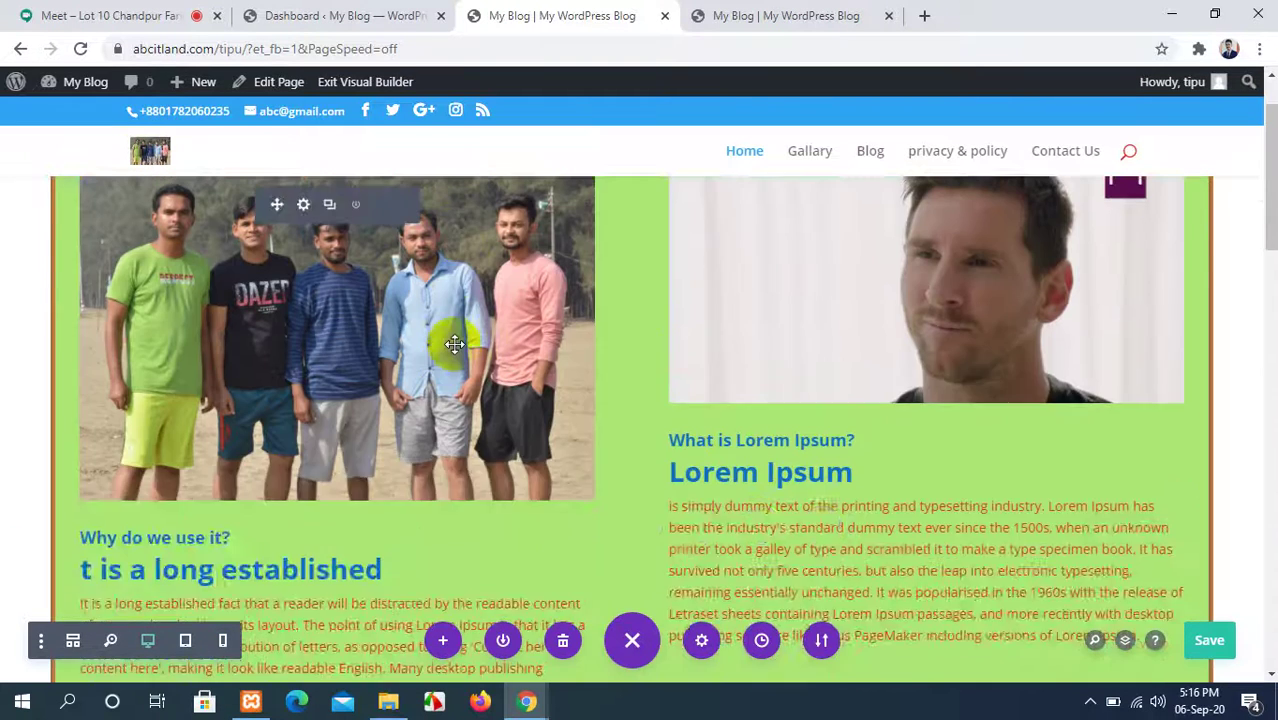
# Reopen the row's Design settings, look over its Border options and open the Box Shadow options.
pyautogui.click(103, 274)
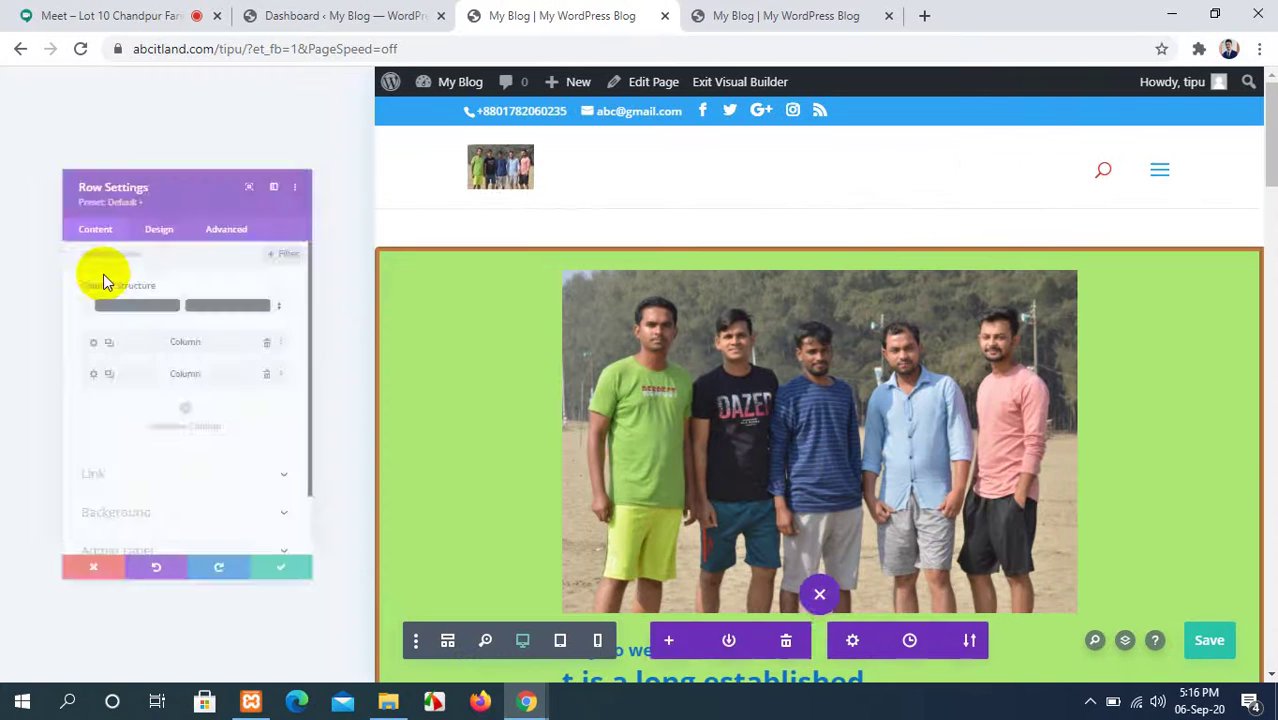
pyautogui.scroll(-2, 180, 410)
pyautogui.click(143, 160)
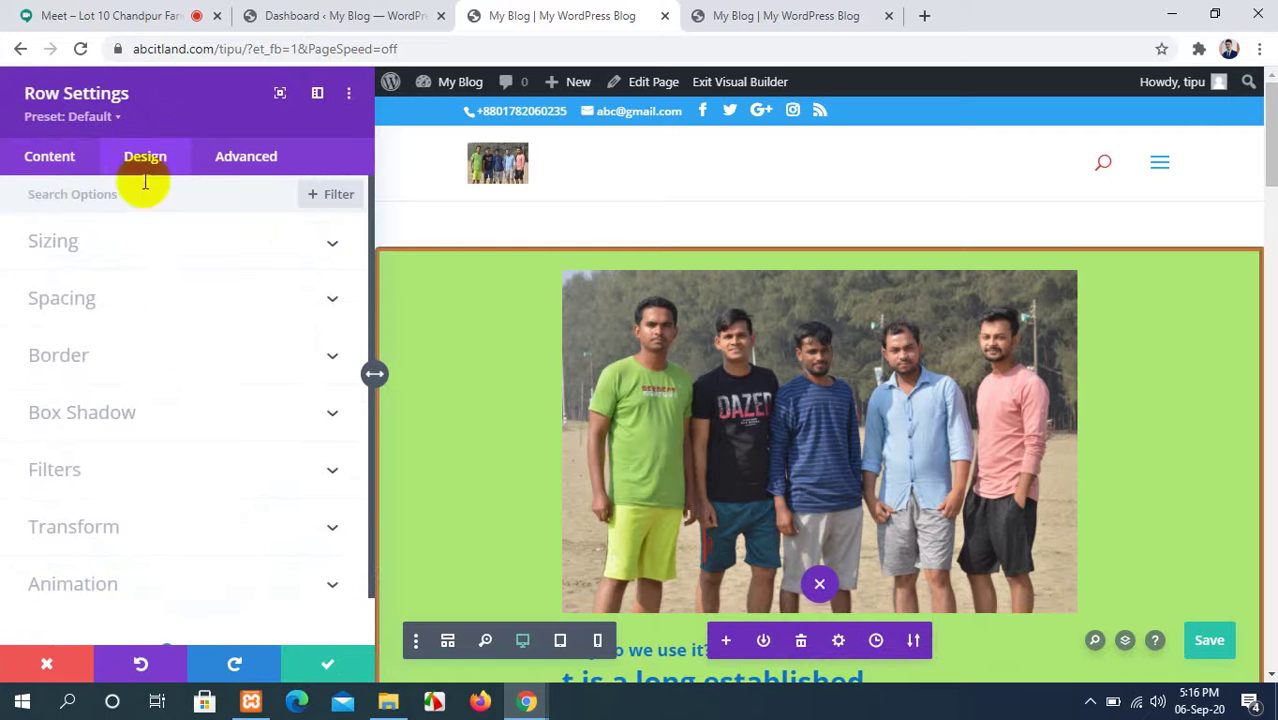
pyautogui.click(299, 355)
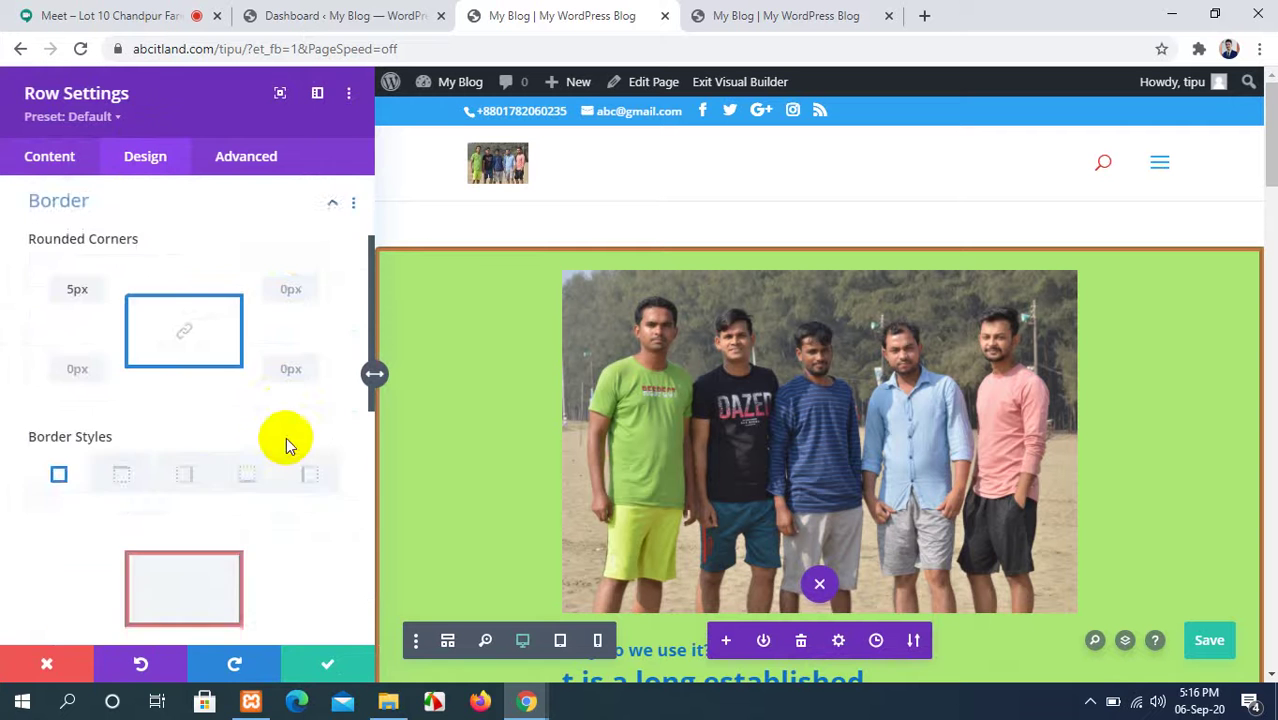
pyautogui.scroll(-5, 286, 442)
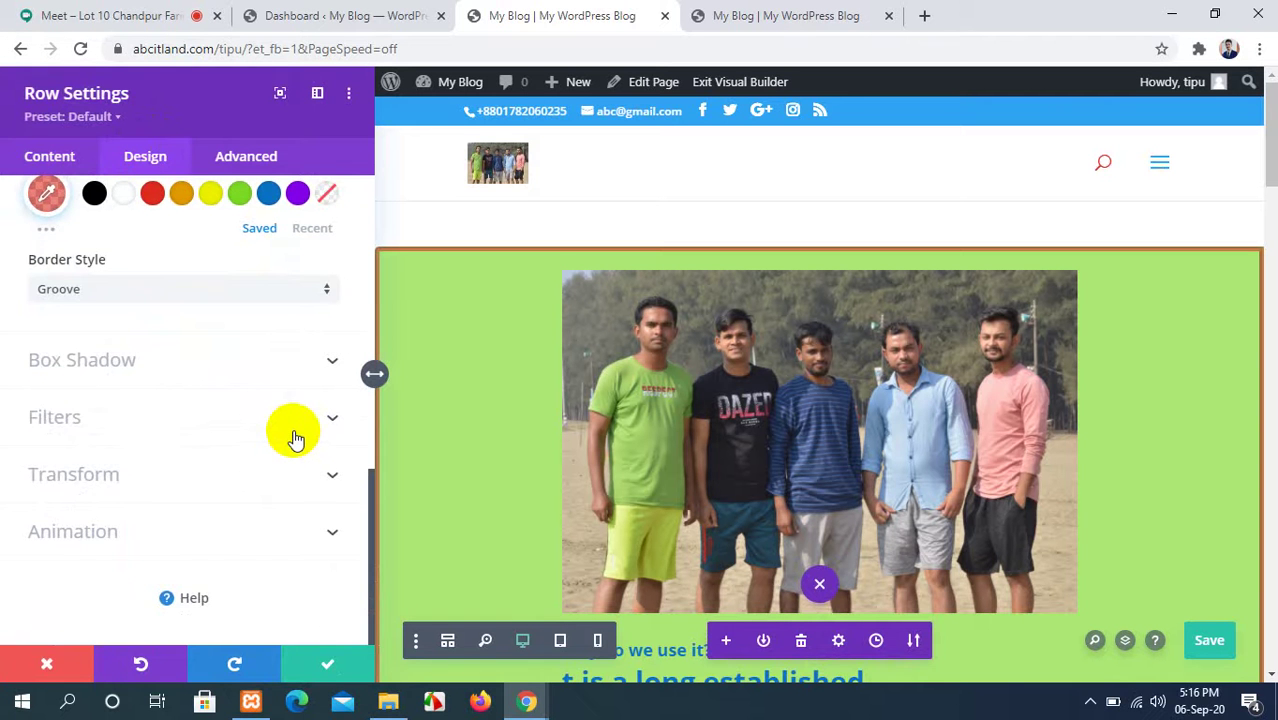
pyautogui.scroll(2, 296, 437)
pyautogui.scroll(-2, 296, 437)
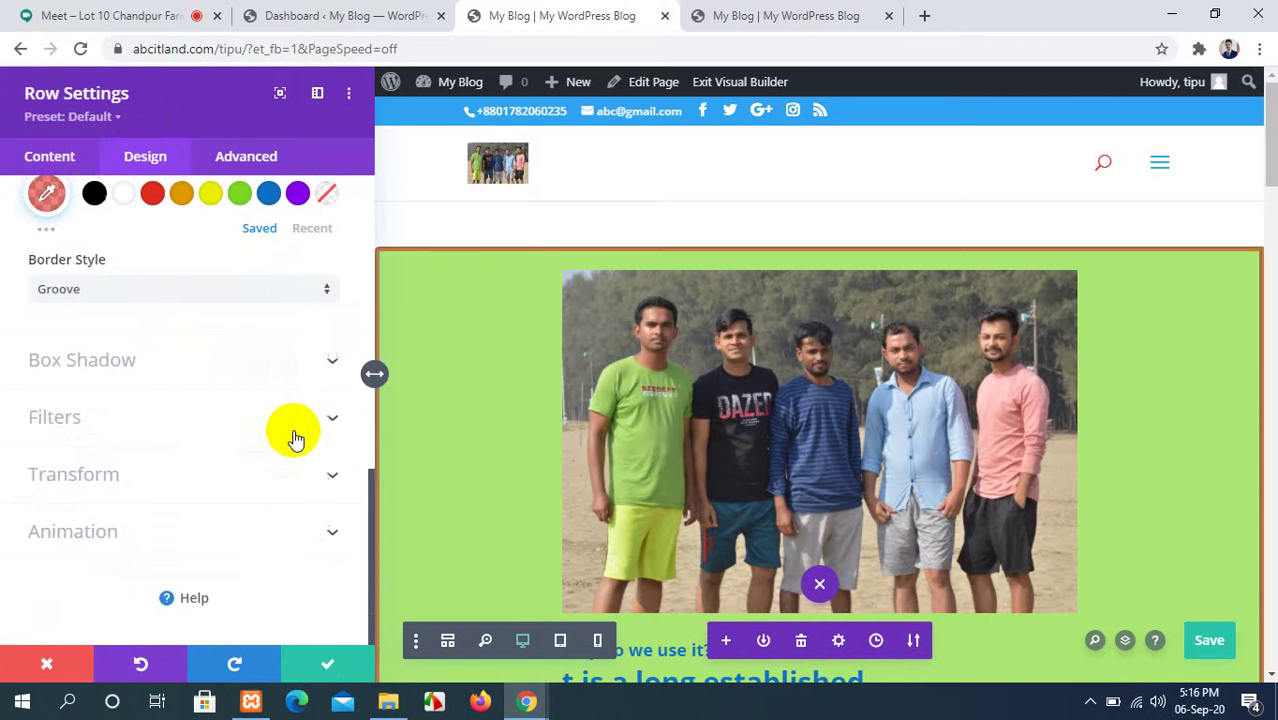
pyautogui.click(309, 365)
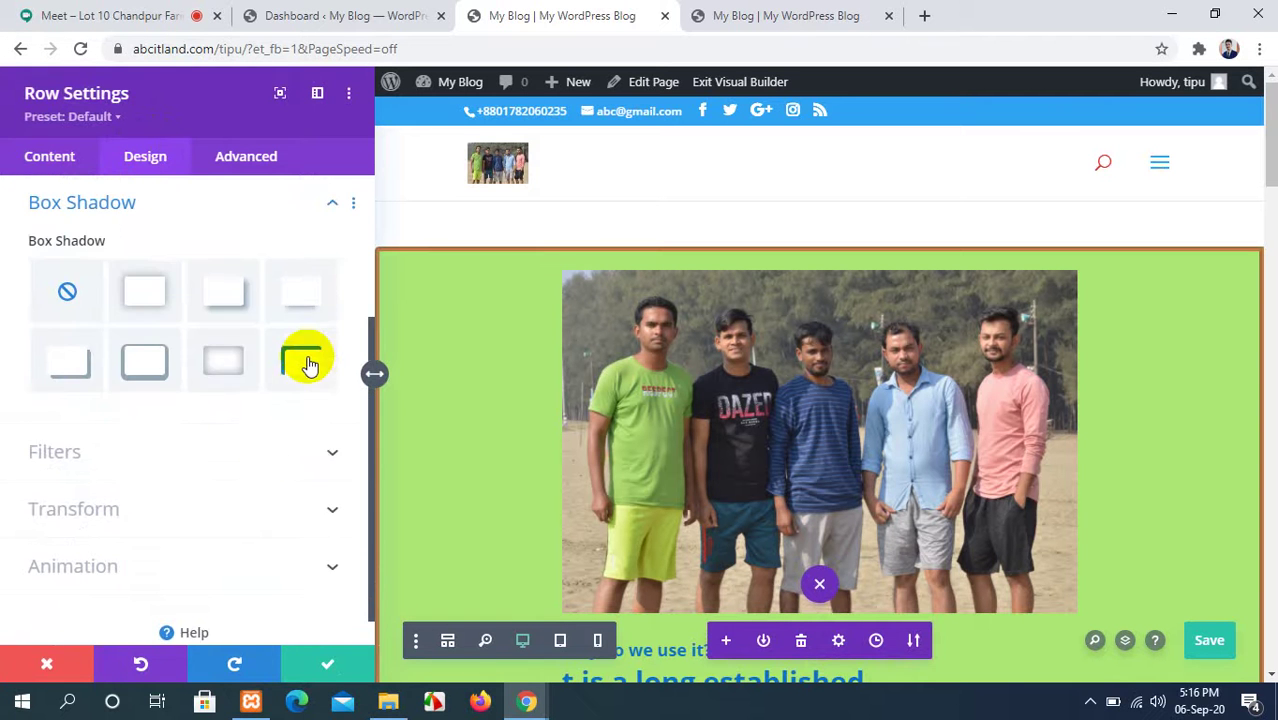
# Try the solid outline and the solid bottom-right offset box shadow presets on the row.
pyautogui.click(150, 366)
pyautogui.scroll(-5, 662, 378)
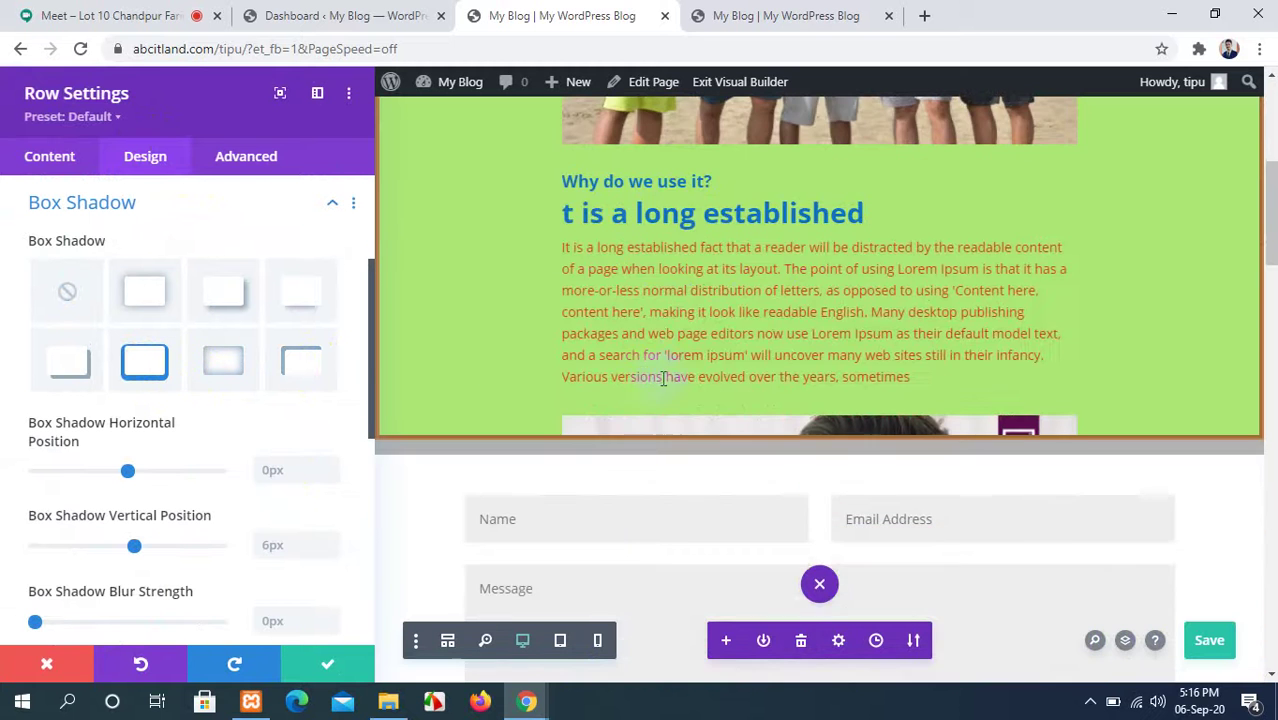
pyautogui.scroll(1, 662, 378)
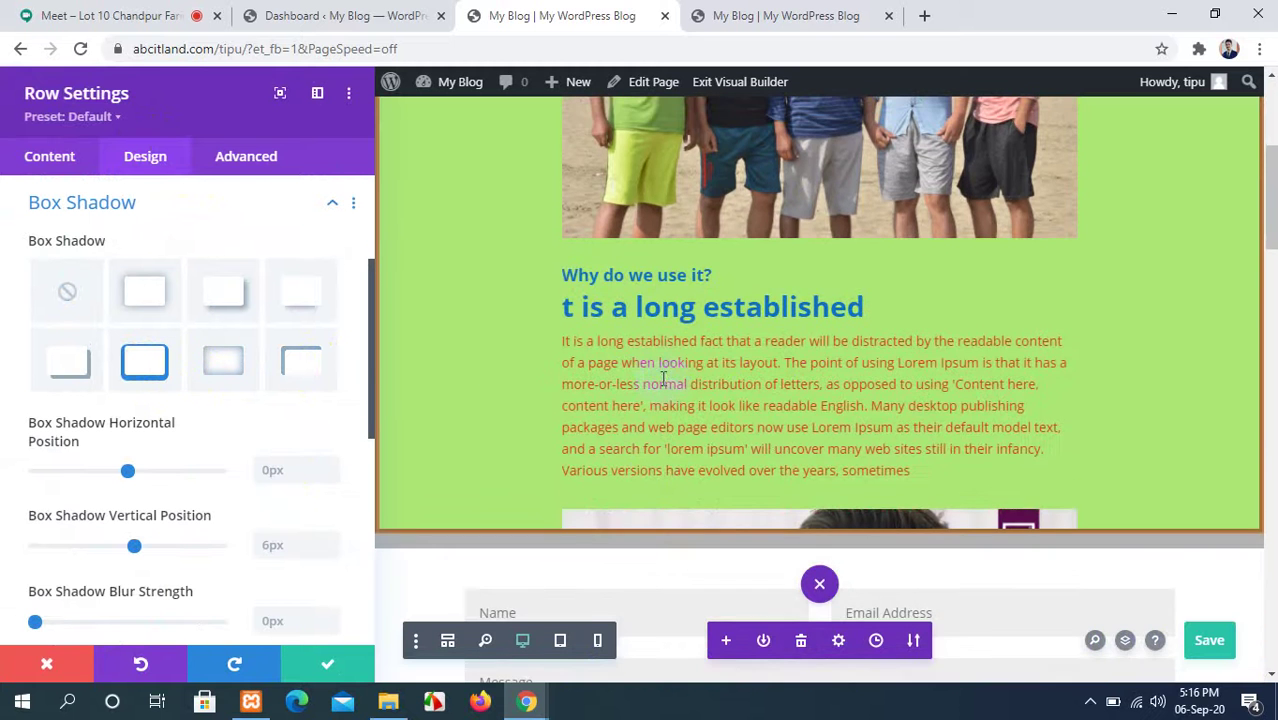
pyautogui.click(95, 366)
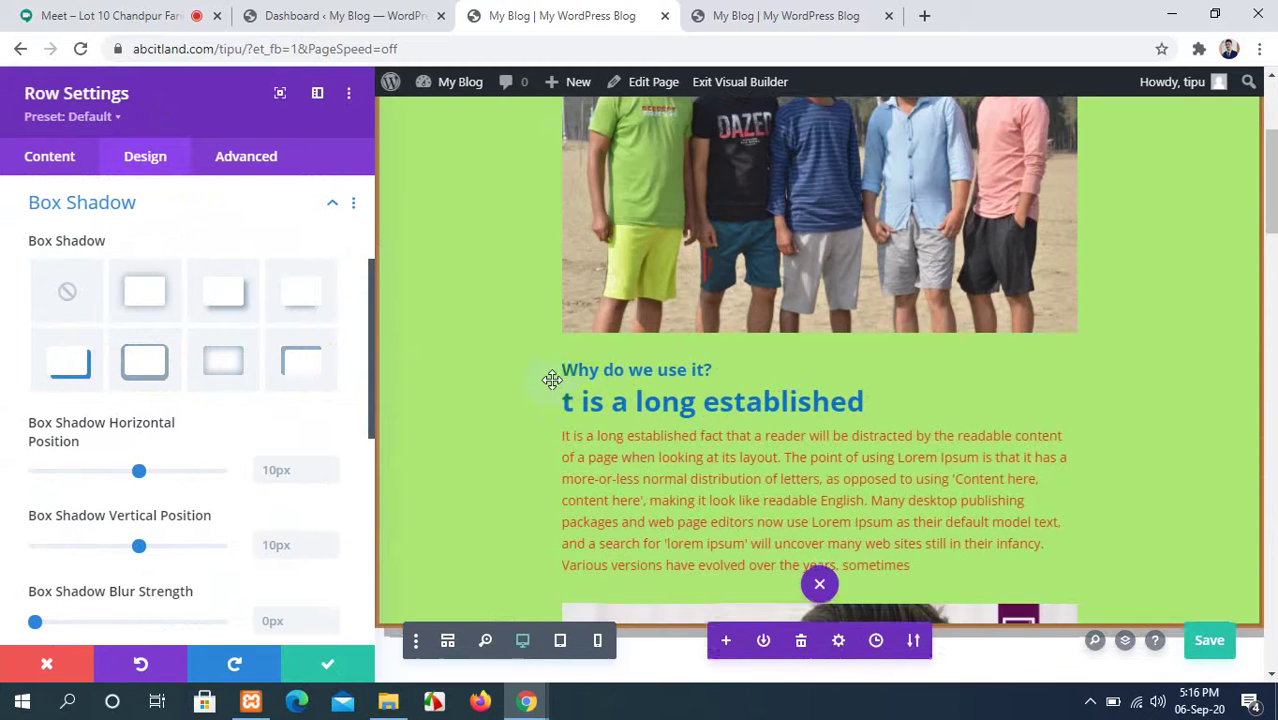
# Apply the soft all-around box shadow preset to the row with a horizontal position of 12px and vertical position of 17px.
pyautogui.click(138, 288)
pyautogui.scroll(-2, 651, 351)
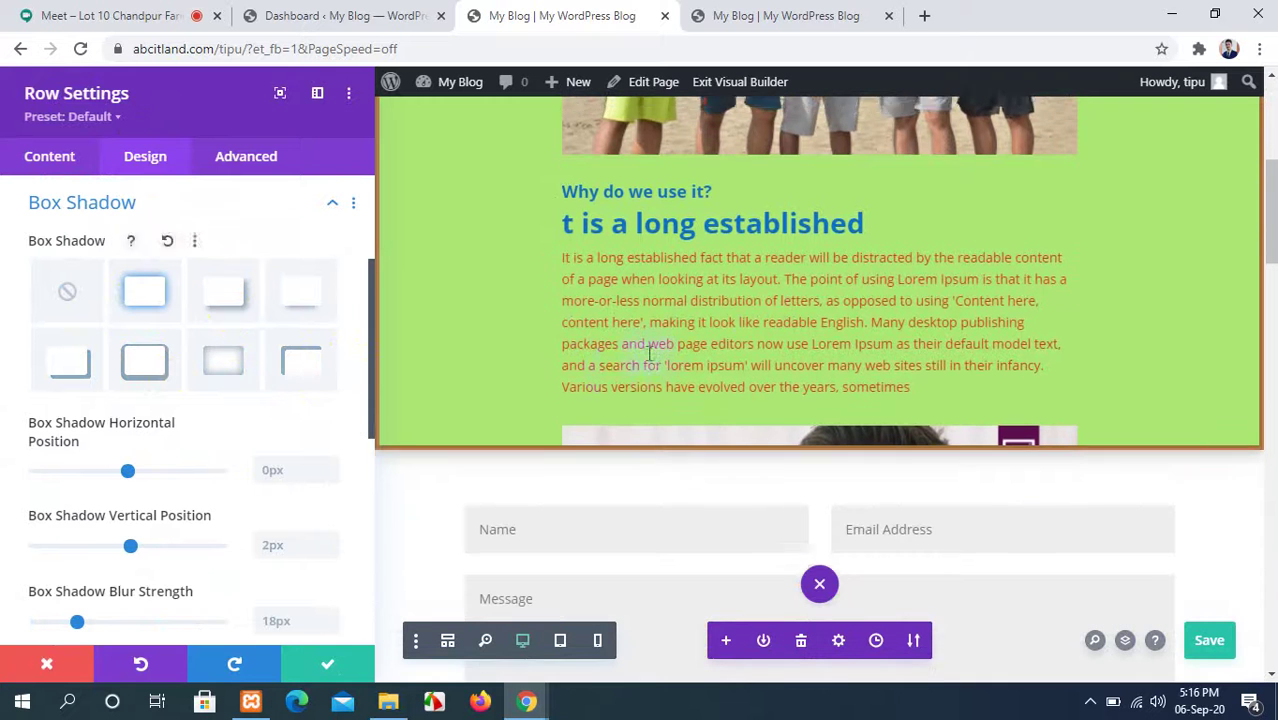
pyautogui.scroll(-2, 140, 462)
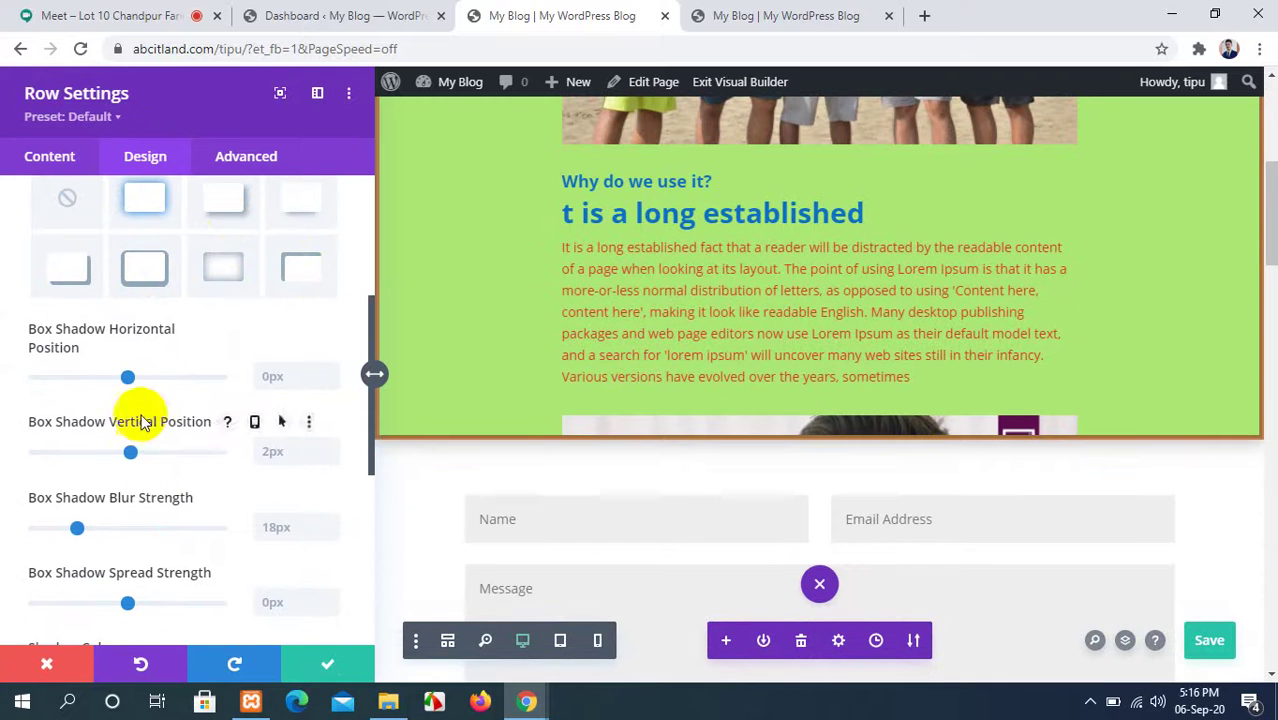
pyautogui.moveTo(127, 377); pyautogui.dragTo(142, 377)
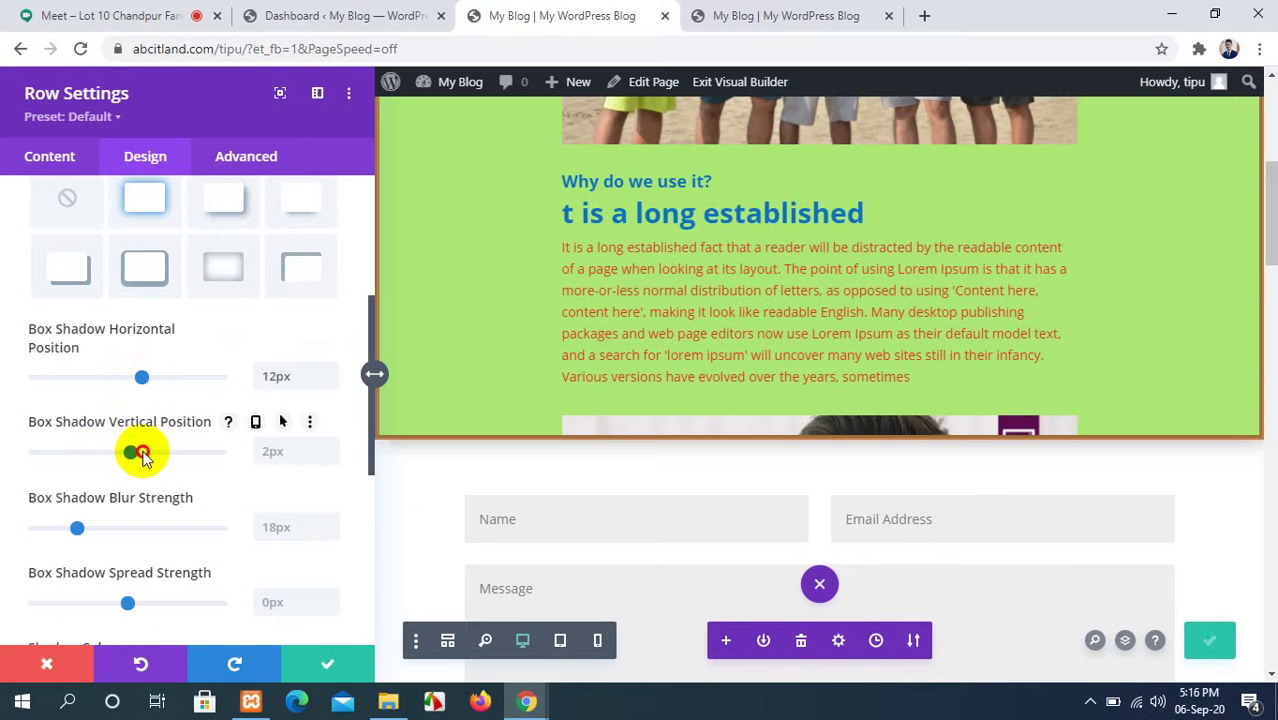
pyautogui.moveTo(143, 456); pyautogui.dragTo(150, 460)
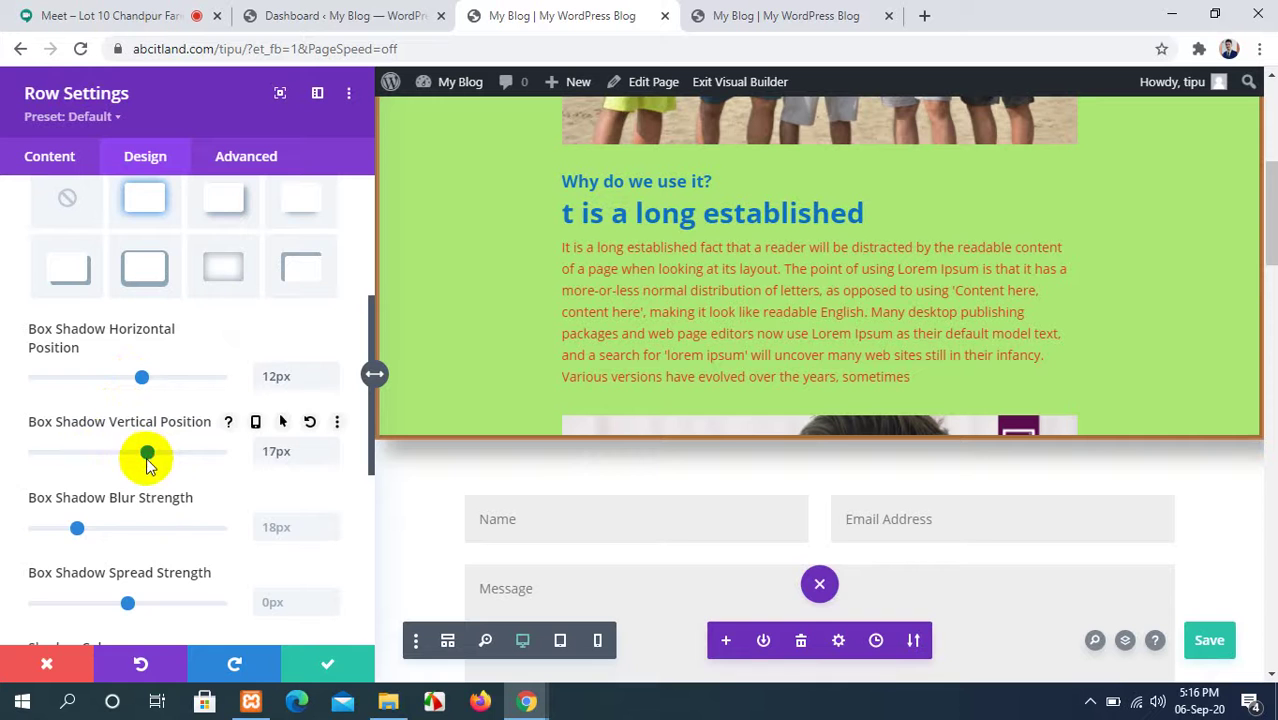
# Try adjusting the blur strength and spread strength of the row's box shadow.
pyautogui.scroll(-1, 150, 480)
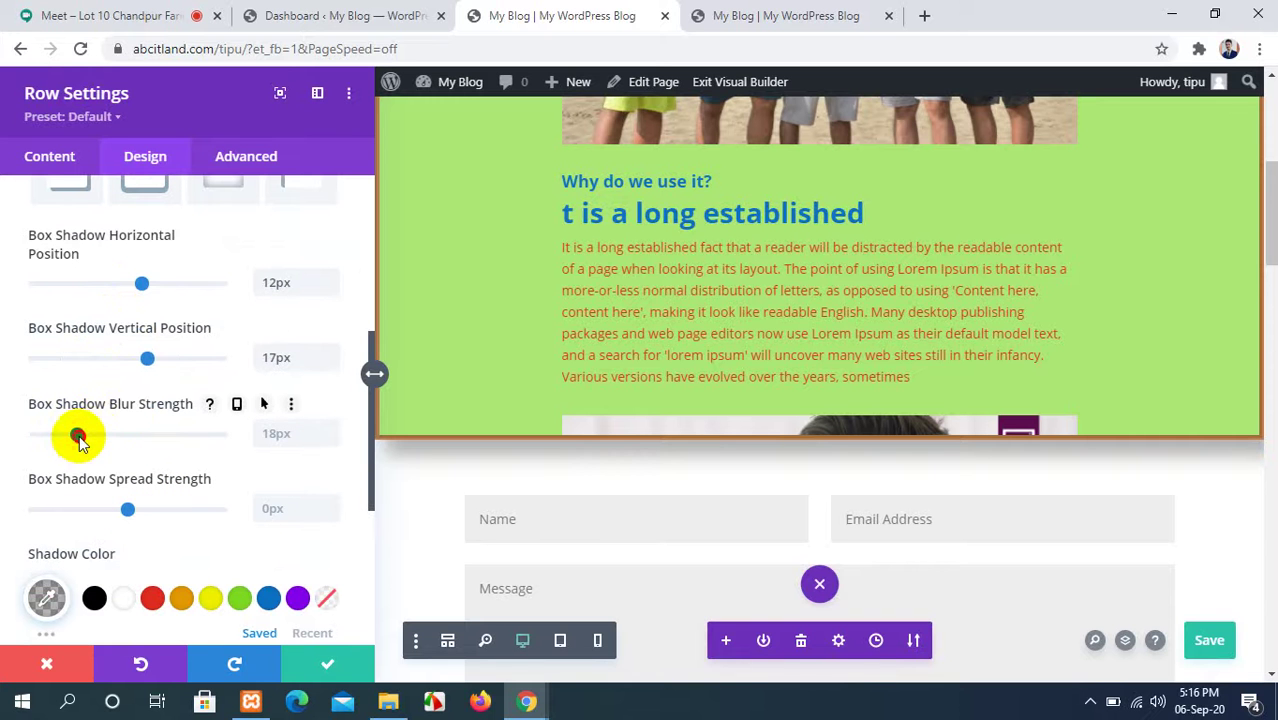
pyautogui.moveTo(80, 442)
pyautogui.mouseDown()
pyautogui.moveTo(108, 442)
pyautogui.moveTo(86, 443)
pyautogui.mouseUp()
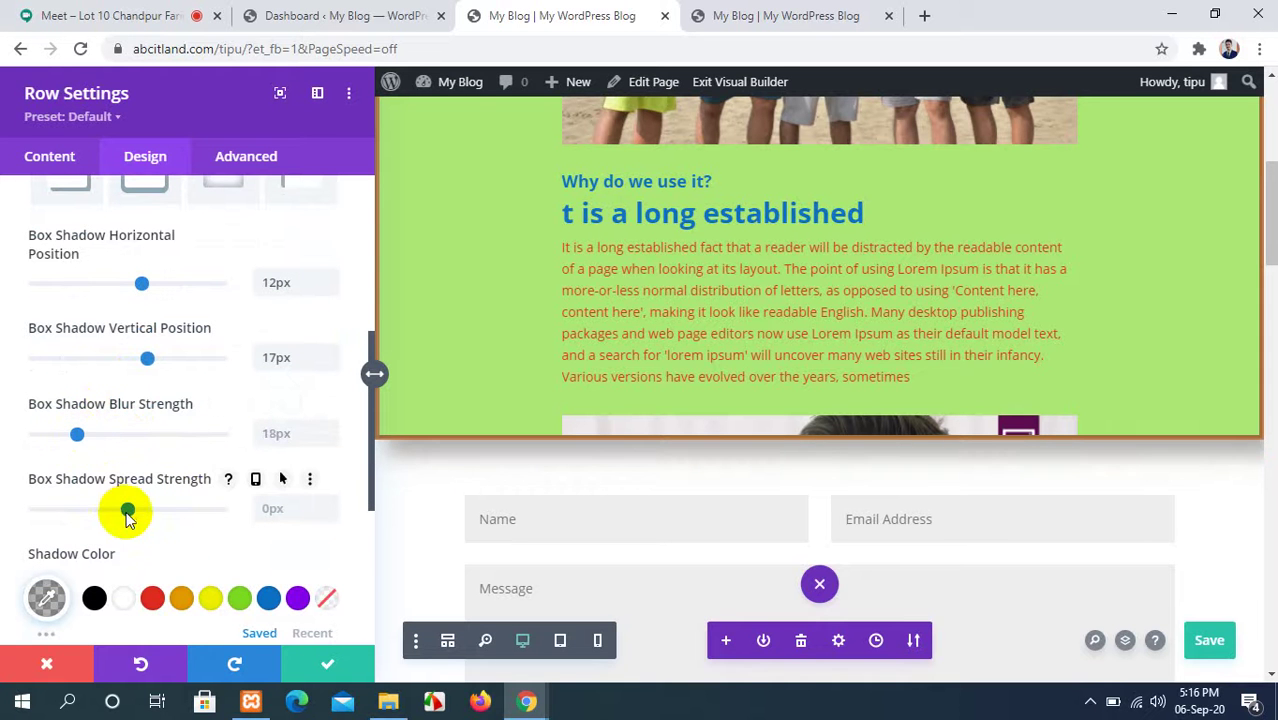
pyautogui.moveTo(127, 515)
pyautogui.mouseDown()
pyautogui.moveTo(108, 512)
pyautogui.moveTo(127, 513)
pyautogui.mouseUp()
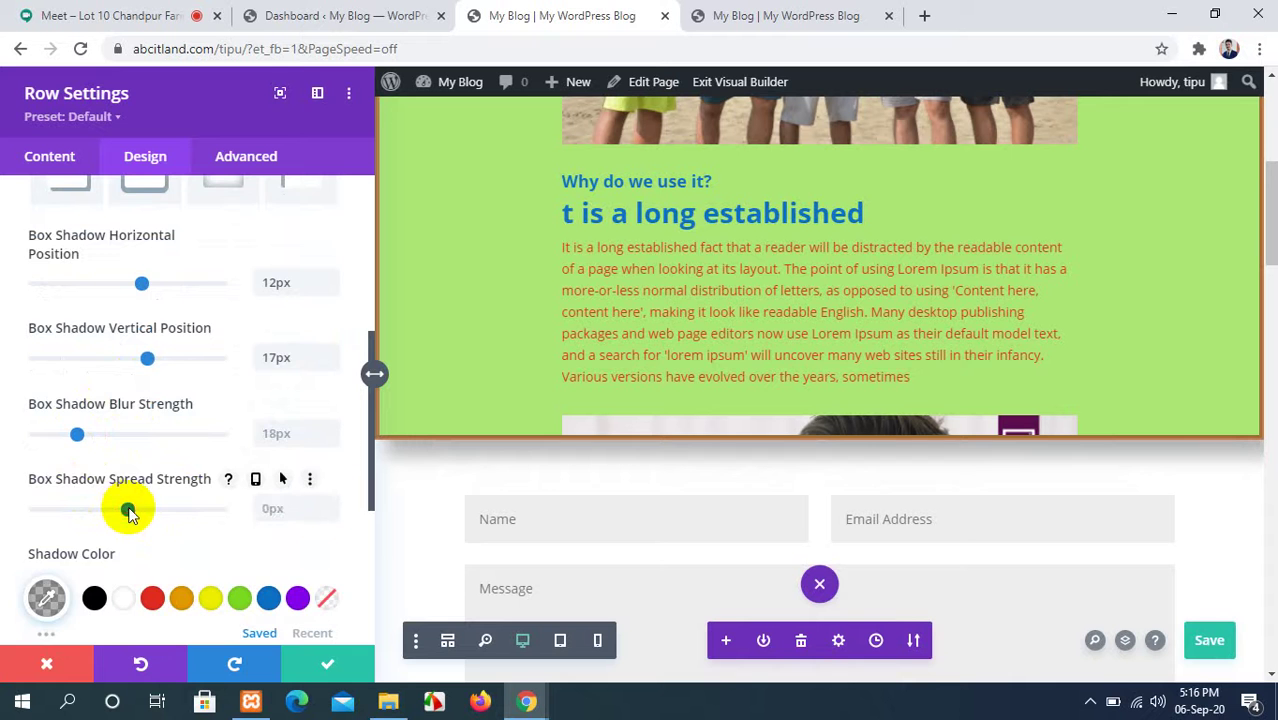
# Try a yellow #edf000 box shadow on the row, change its color to blue, and set its spread strength to -12px.
pyautogui.scroll(-2, 128, 511)
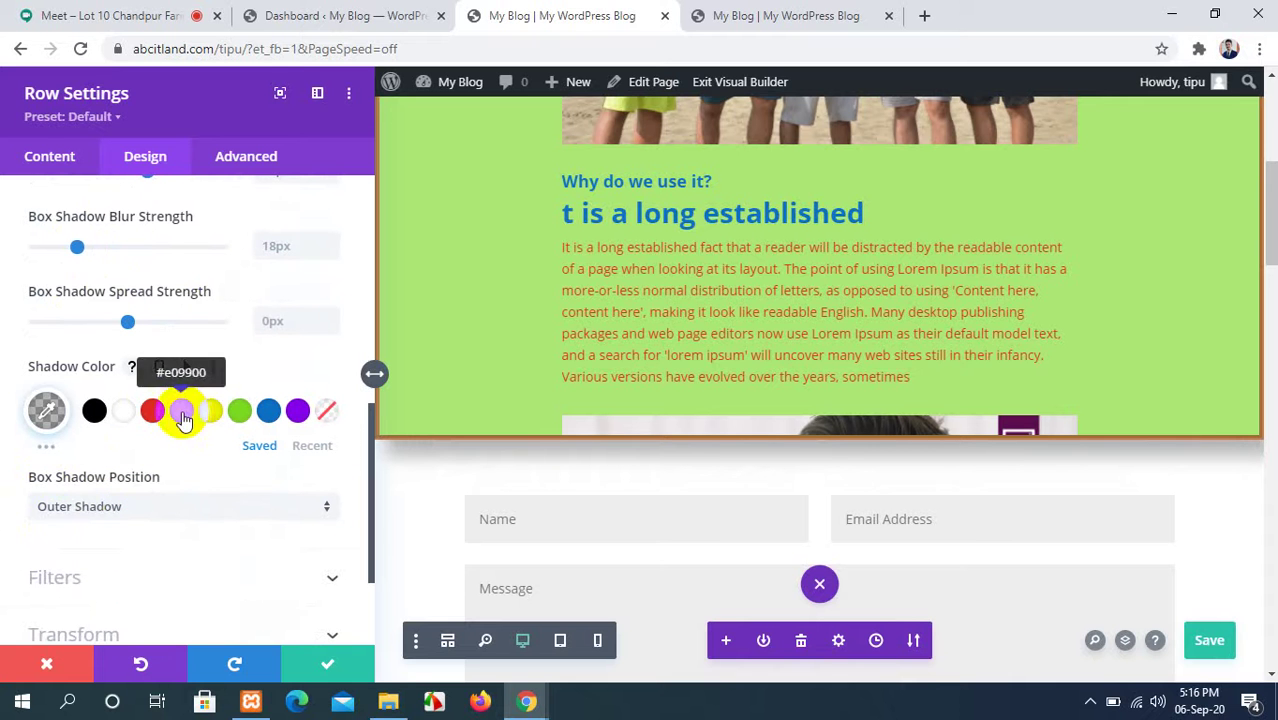
pyautogui.click(212, 414)
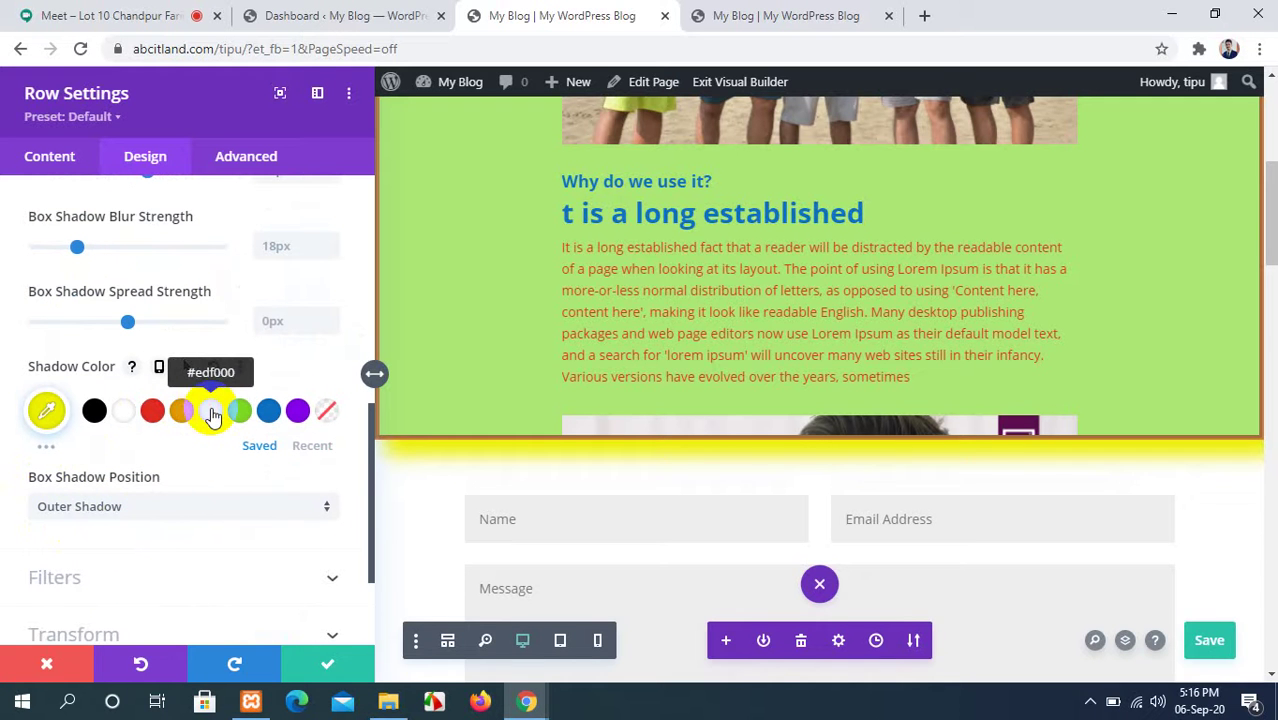
pyautogui.click(268, 414)
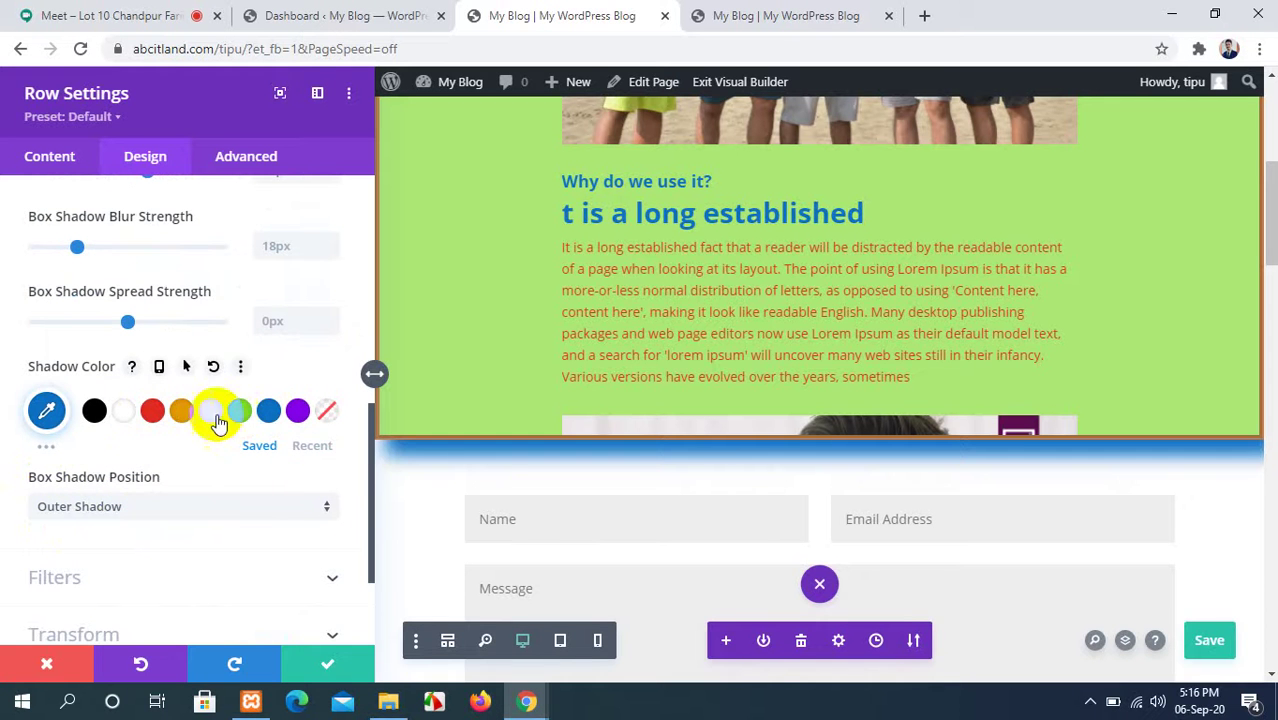
pyautogui.moveTo(125, 328)
pyautogui.mouseDown()
pyautogui.moveTo(105, 325)
pyautogui.moveTo(116, 330)
pyautogui.mouseUp()
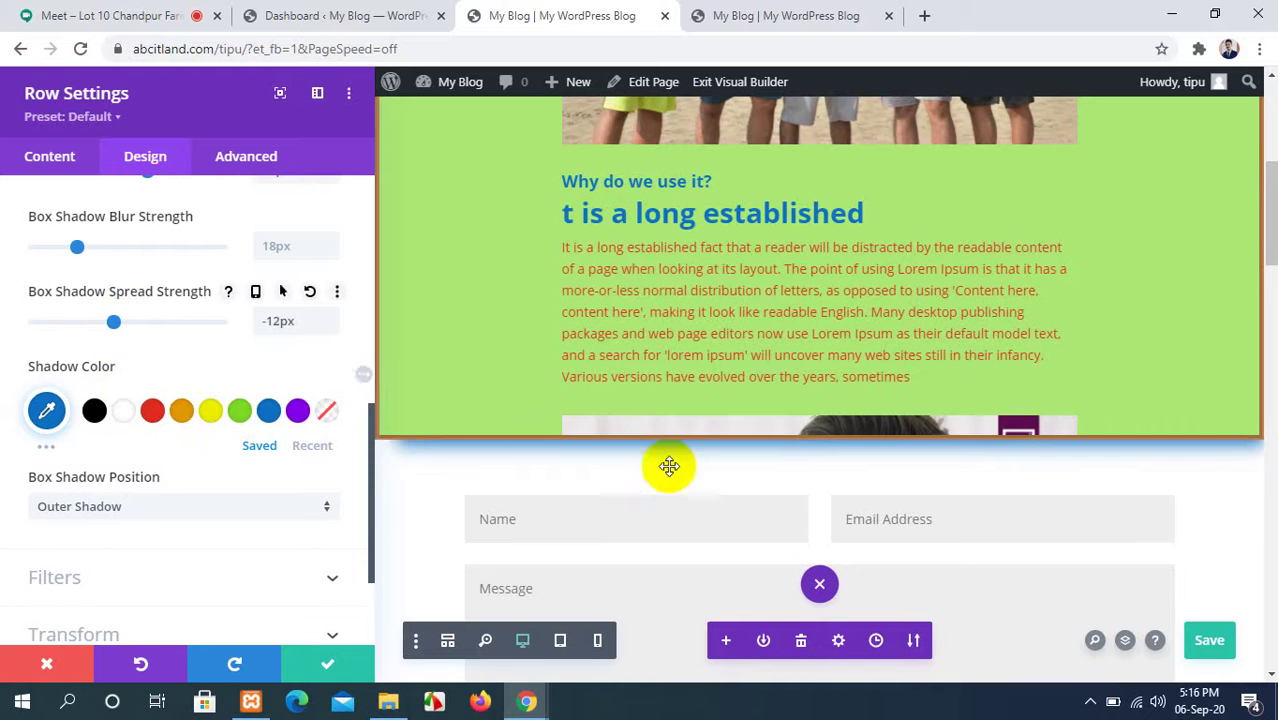
# Accept the row settings and check the blue shadow around the row's edges on the page.
pyautogui.scroll(3, 665, 466)
pyautogui.click(327, 664)
pyautogui.scroll(-5, 595, 540)
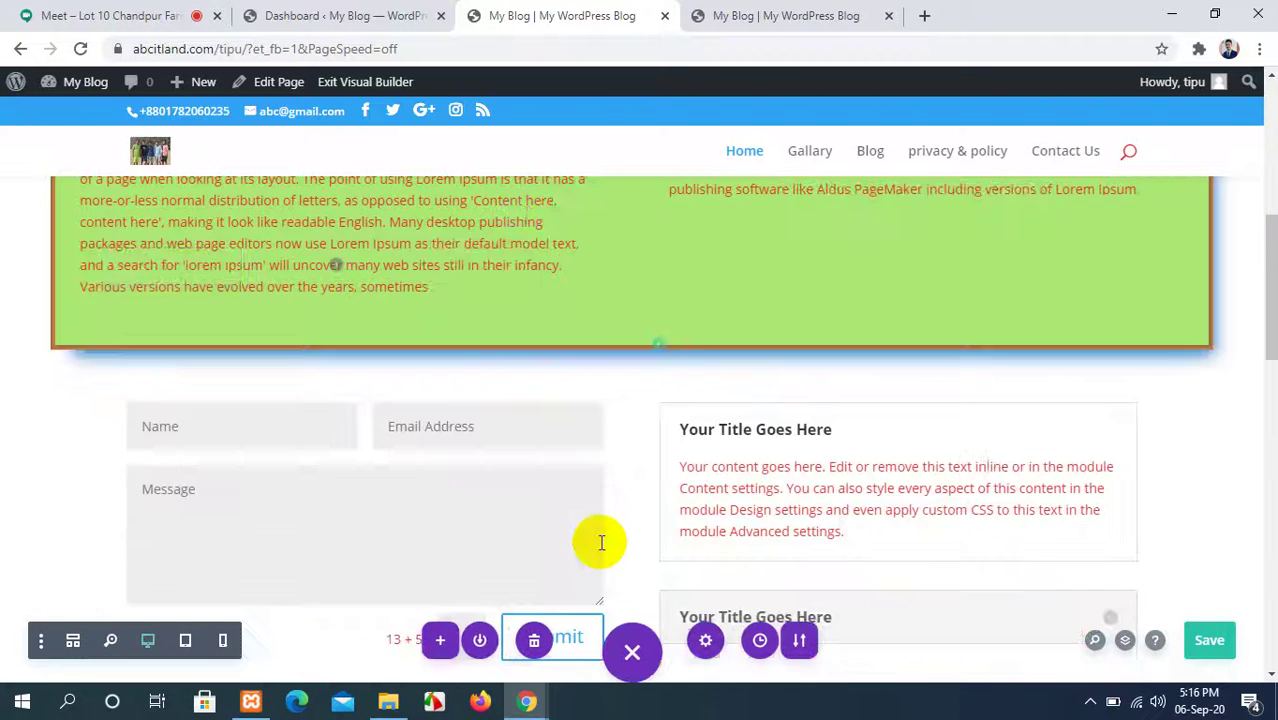
pyautogui.scroll(4, 595, 540)
pyautogui.scroll(5, 600, 541)
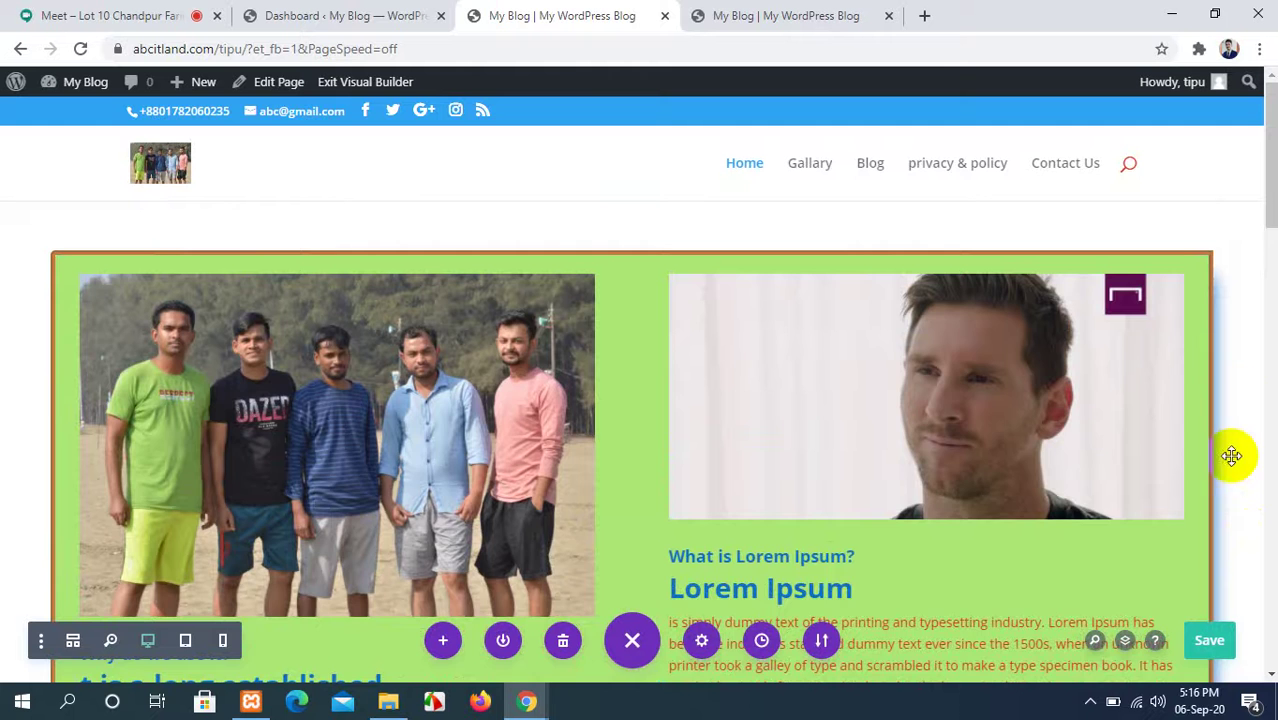
pyautogui.scroll(-5, 1231, 456)
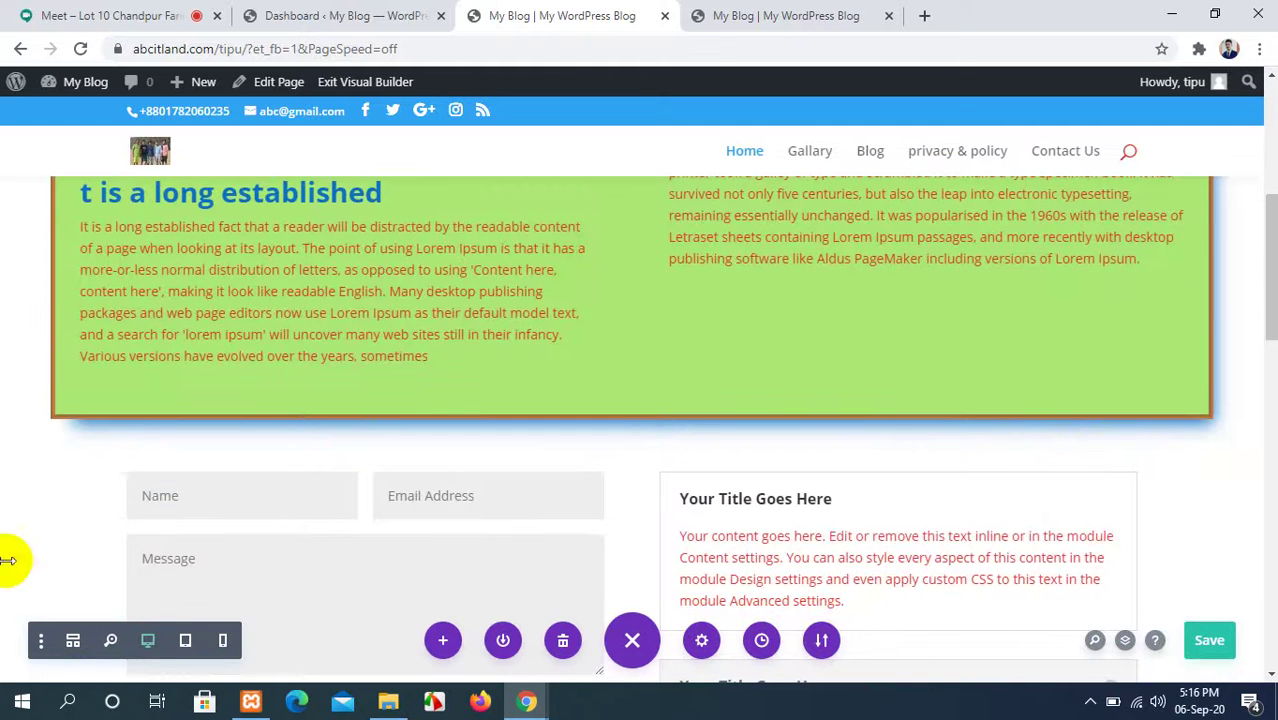
pyautogui.scroll(5, 126, 422)
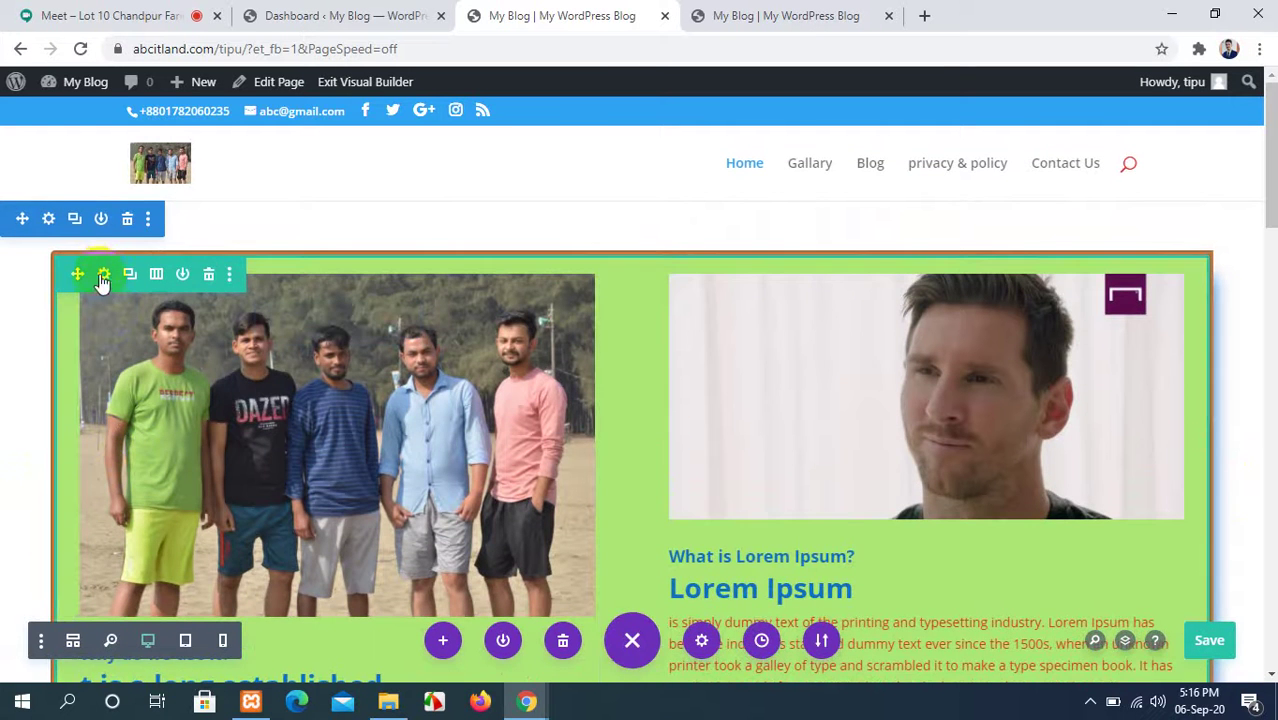
# Reopen the row's Design settings, look over its Box Shadow options and open the Filters options.
pyautogui.click(104, 276)
pyautogui.click(143, 157)
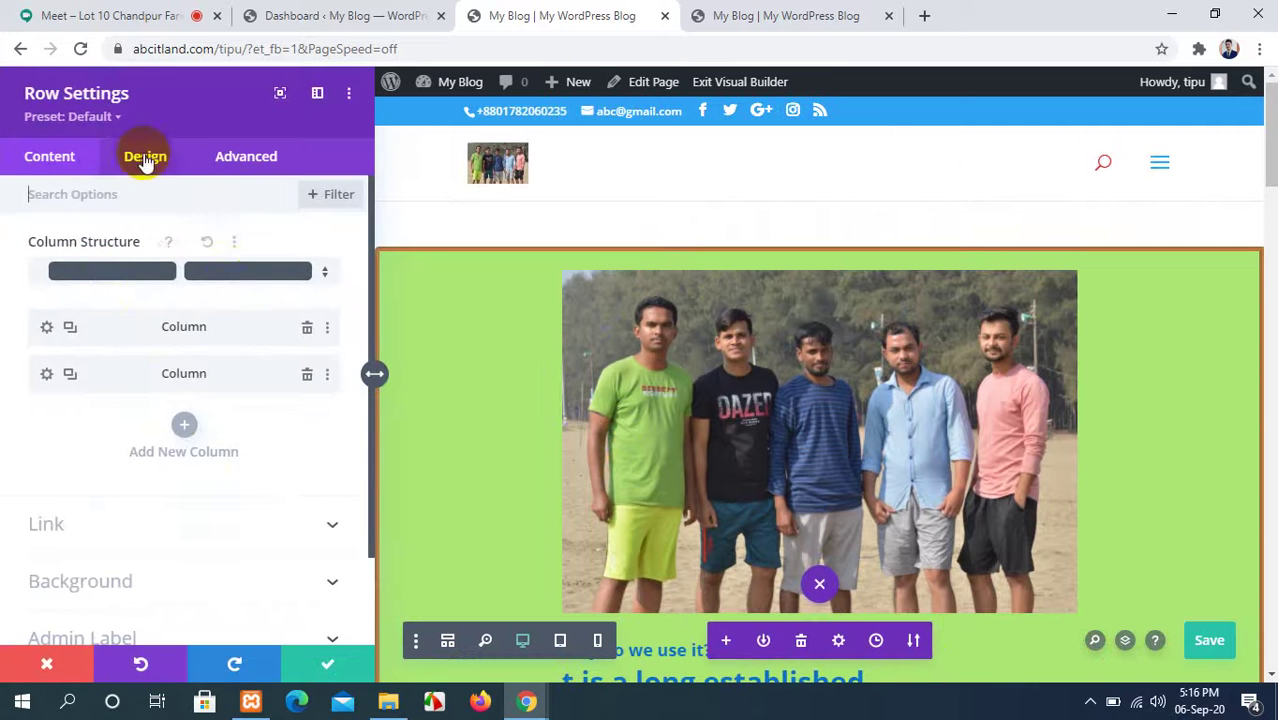
pyautogui.scroll(-2, 165, 440)
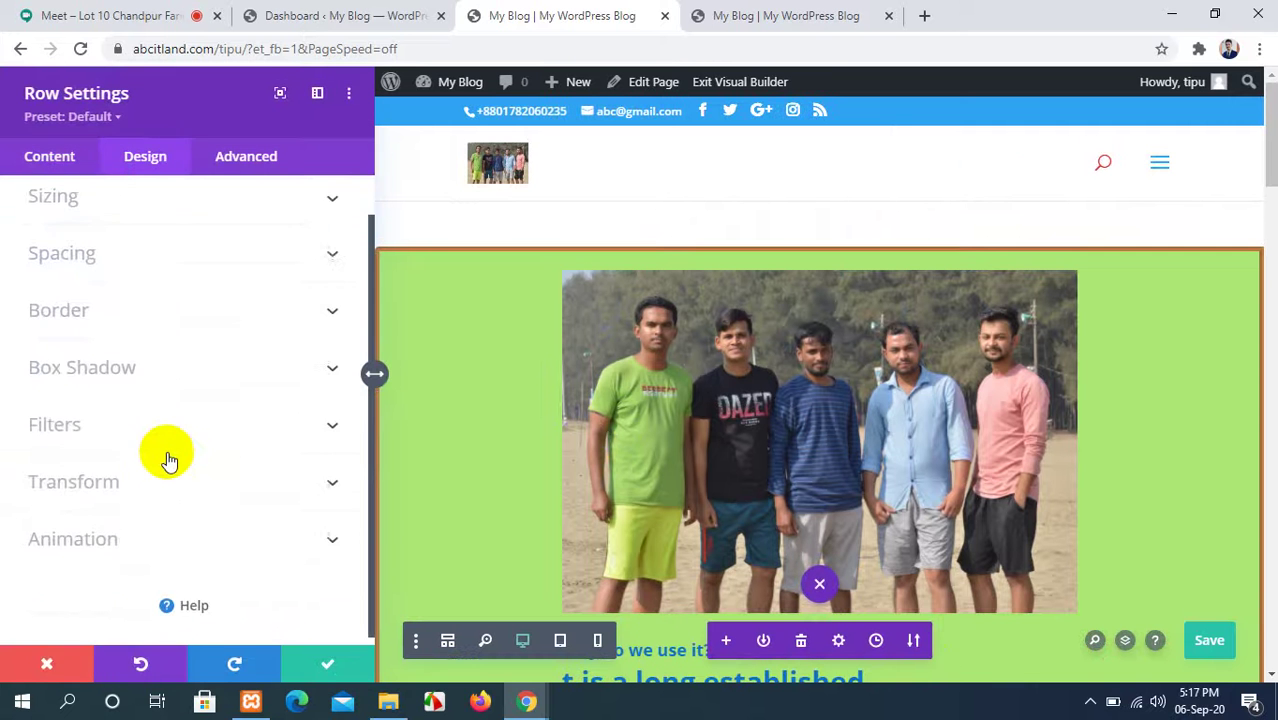
pyautogui.click(271, 368)
pyautogui.scroll(-6, 276, 425)
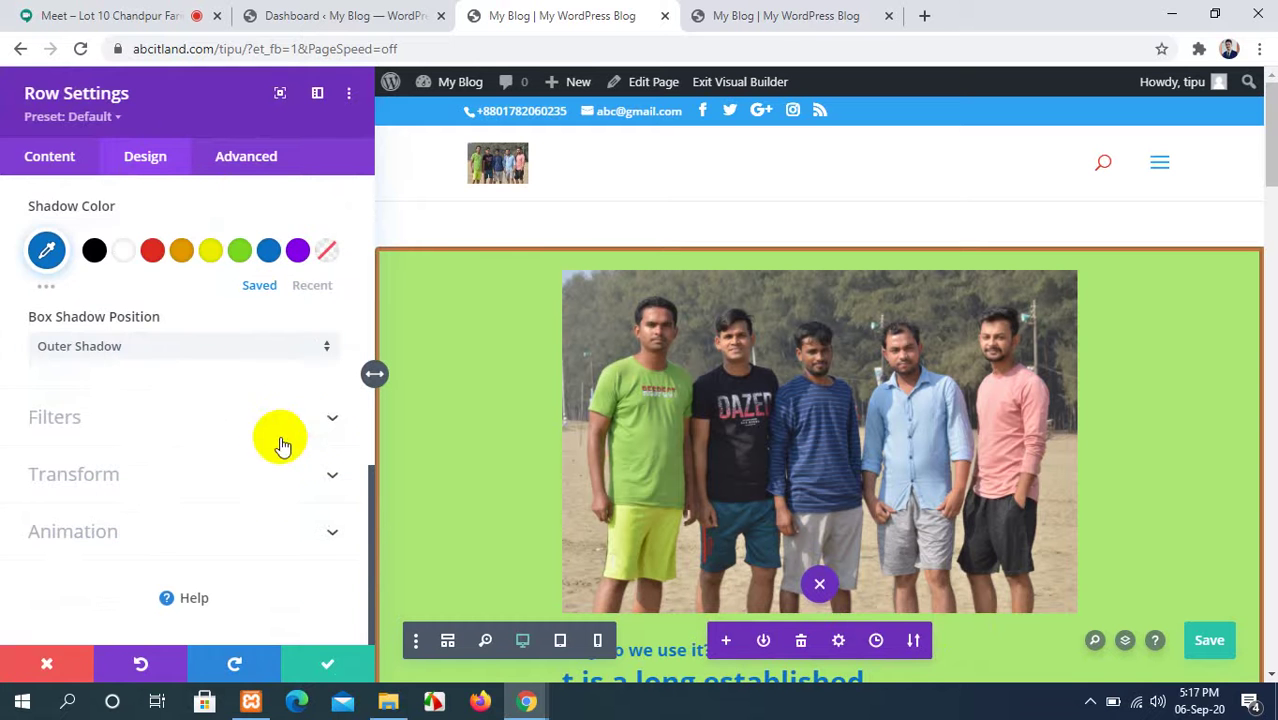
pyautogui.click(314, 421)
# Try different hues on the row, return the hue to 0deg, and set the saturation to 131%.
pyautogui.scroll(1, 243, 461)
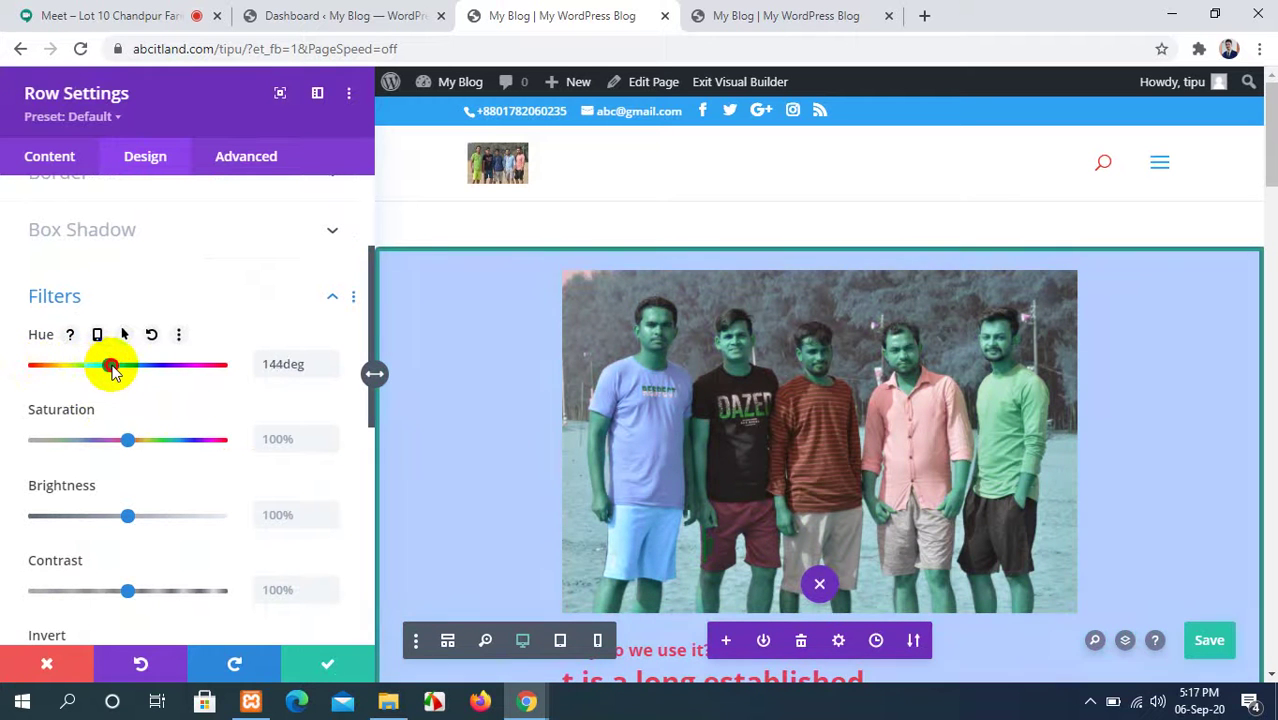
pyautogui.moveTo(138, 373); pyautogui.dragTo(33, 393)
pyautogui.scroll(-1, 203, 425)
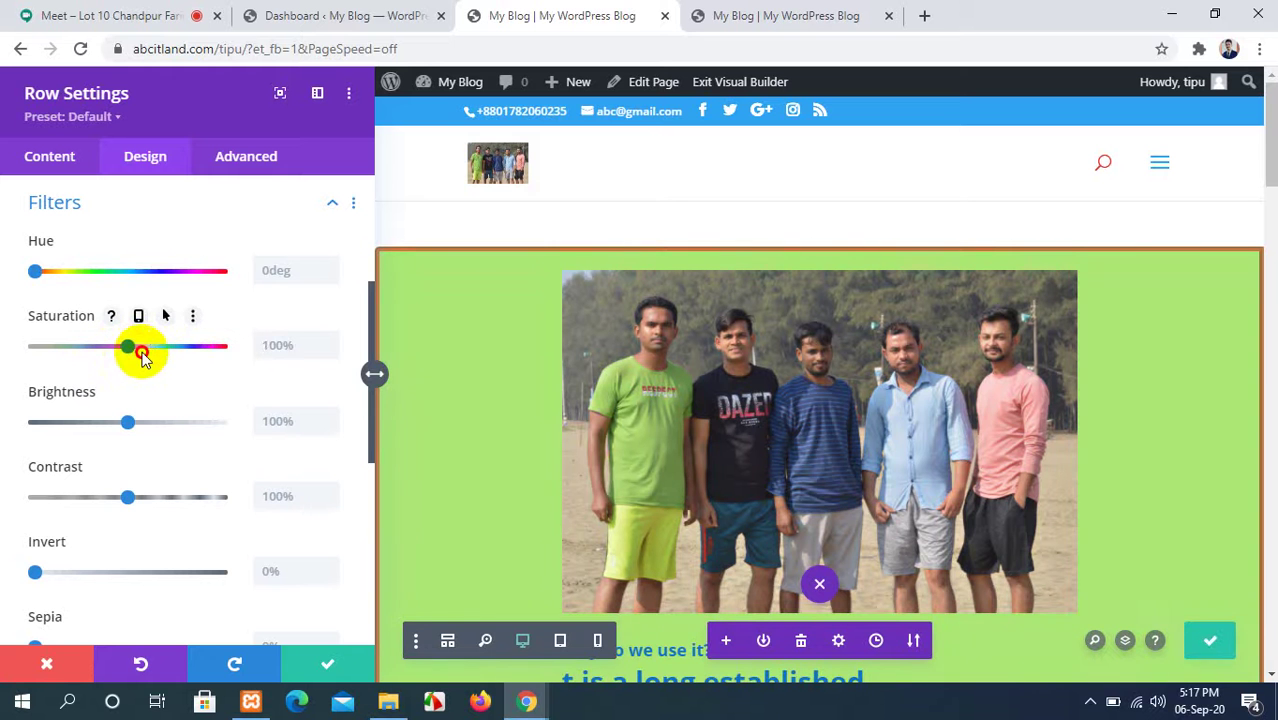
pyautogui.scroll(-5, 889, 429)
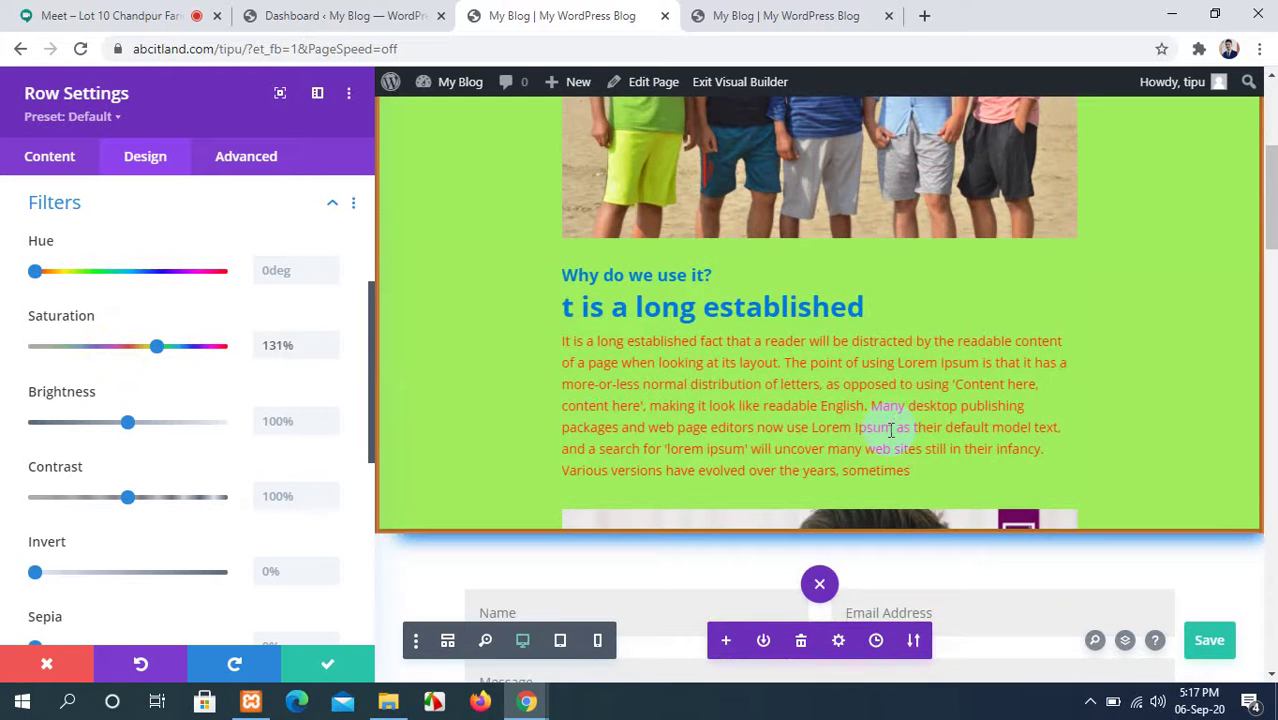
pyautogui.scroll(1, 891, 430)
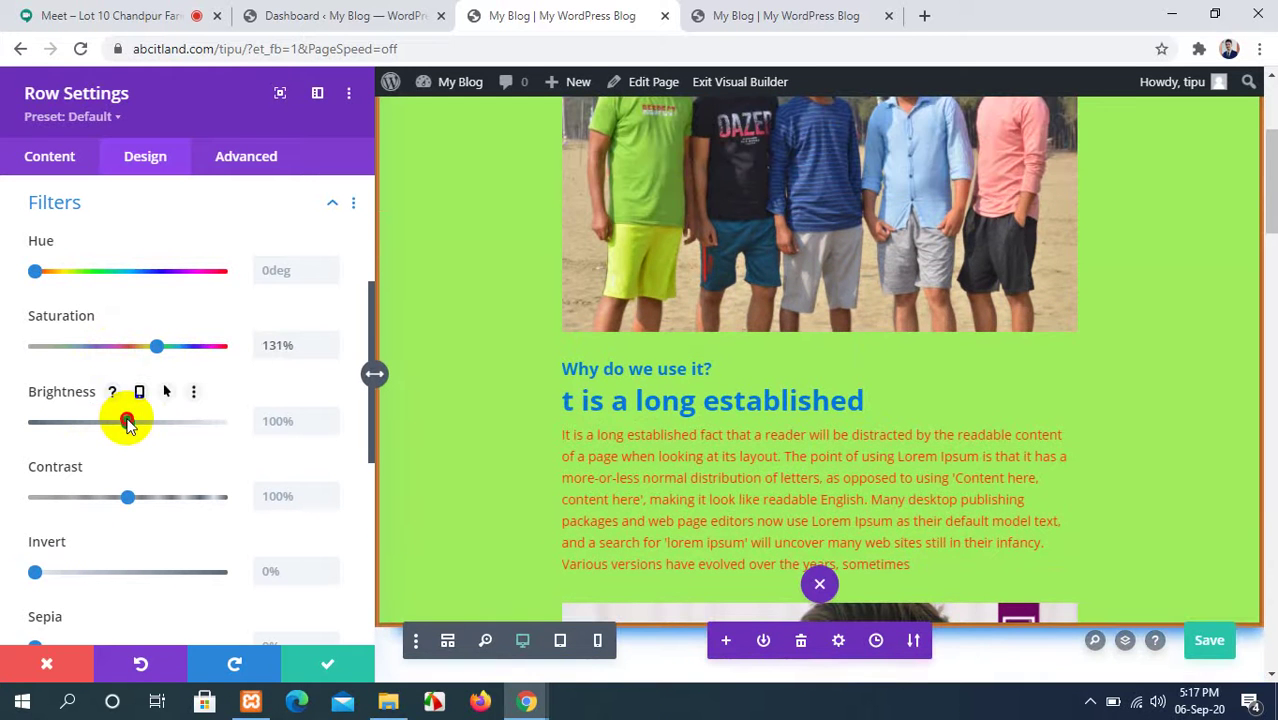
# Set the row's brightness filter to 95% and try a lower contrast before returning it to 100%.
pyautogui.moveTo(127, 423)
pyautogui.mouseDown()
pyautogui.moveTo(148, 420)
pyautogui.moveTo(80, 420)
pyautogui.moveTo(124, 425)
pyautogui.mouseUp()
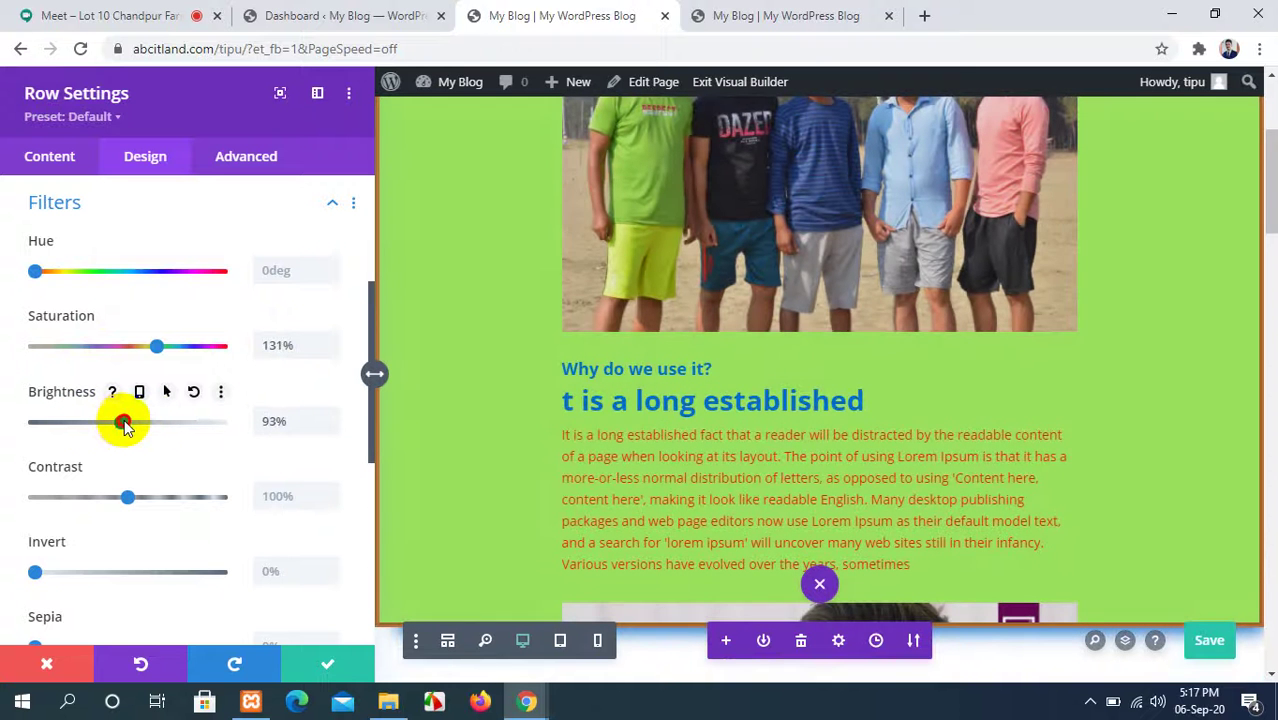
pyautogui.scroll(-2, 126, 437)
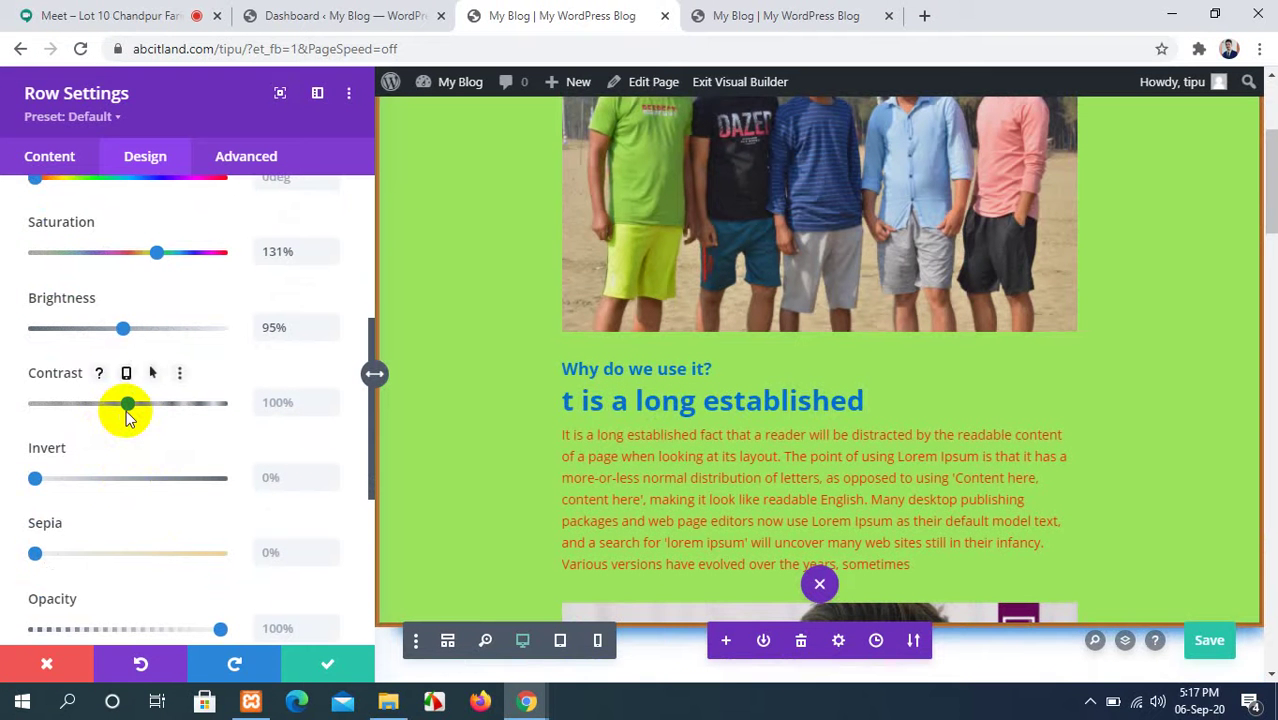
pyautogui.moveTo(126, 410); pyautogui.dragTo(113, 409)
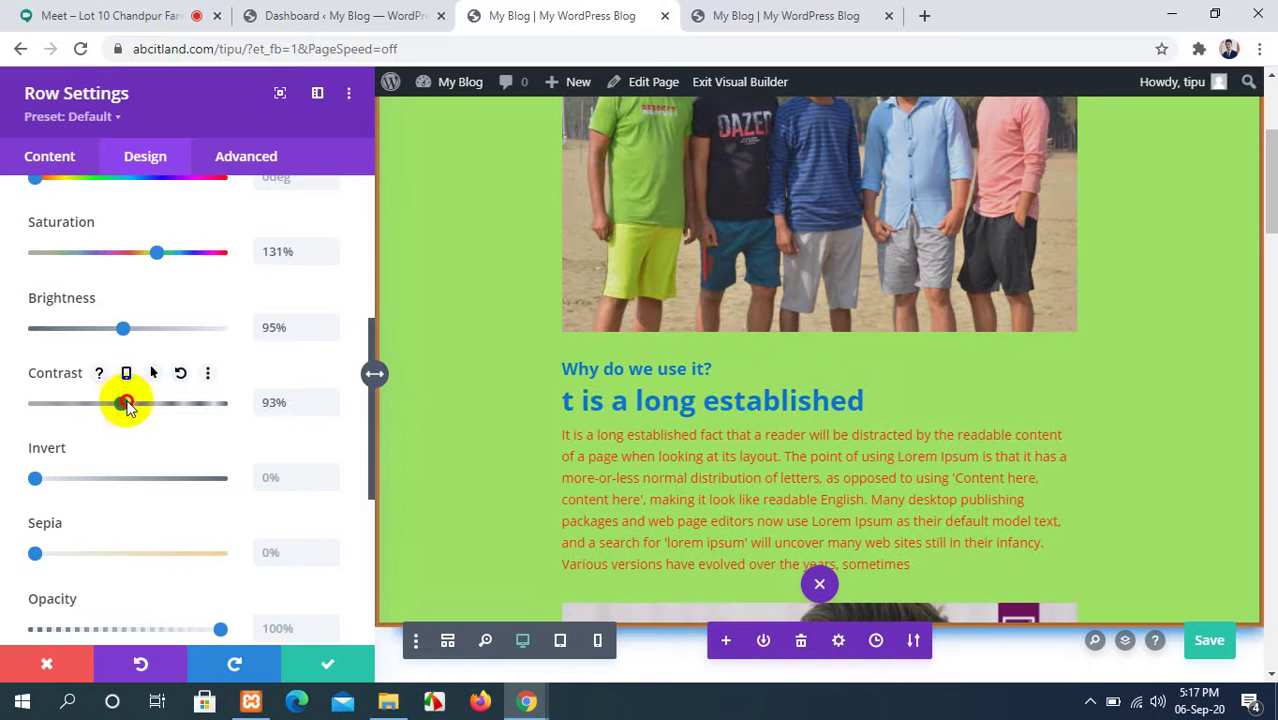
# Apply an invert filter of 6% and a sepia filter of 8% to the row.
pyautogui.scroll(-2, 116, 448)
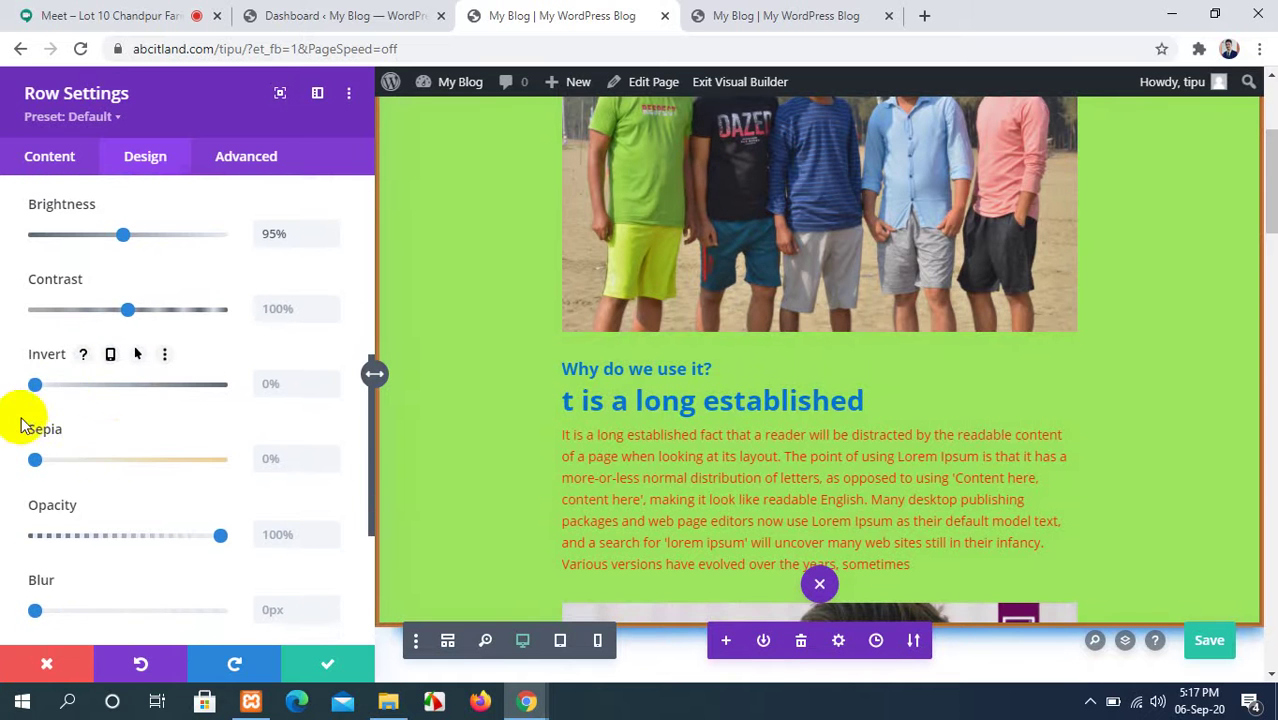
pyautogui.moveTo(34, 385); pyautogui.dragTo(37, 388)
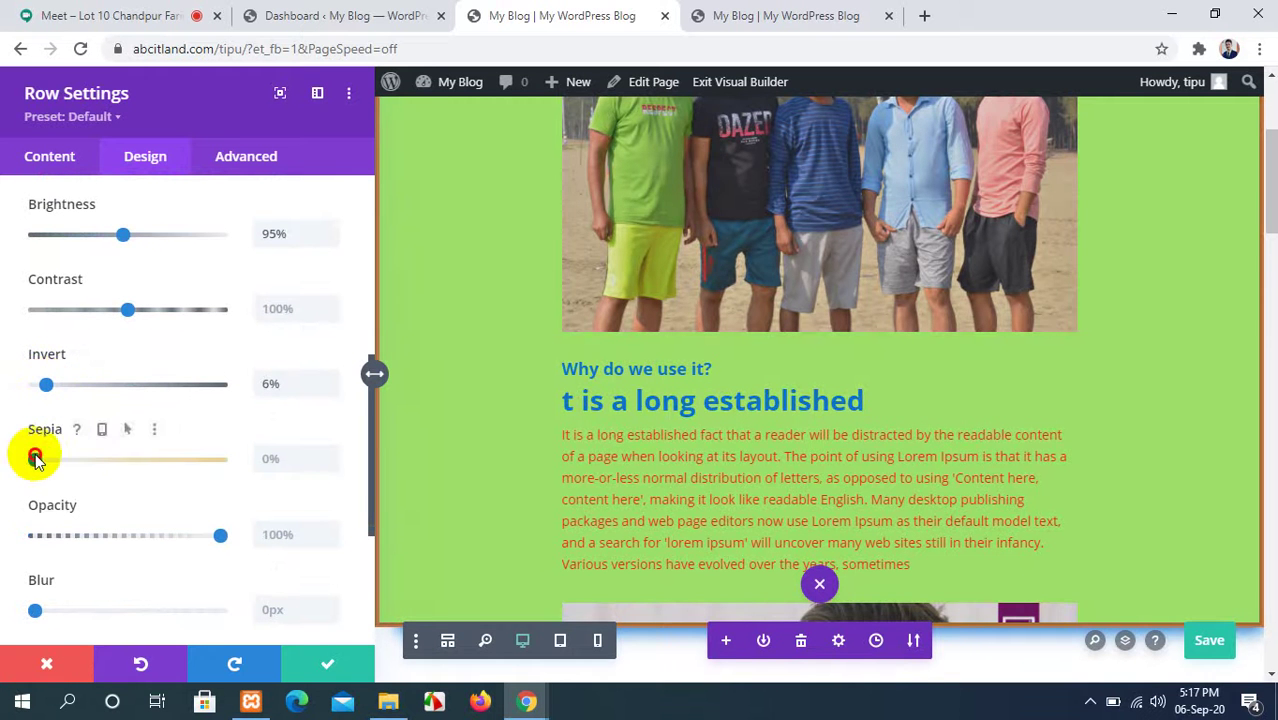
pyautogui.moveTo(35, 458)
pyautogui.mouseDown()
pyautogui.moveTo(98, 460)
pyautogui.moveTo(54, 460)
pyautogui.mouseUp()
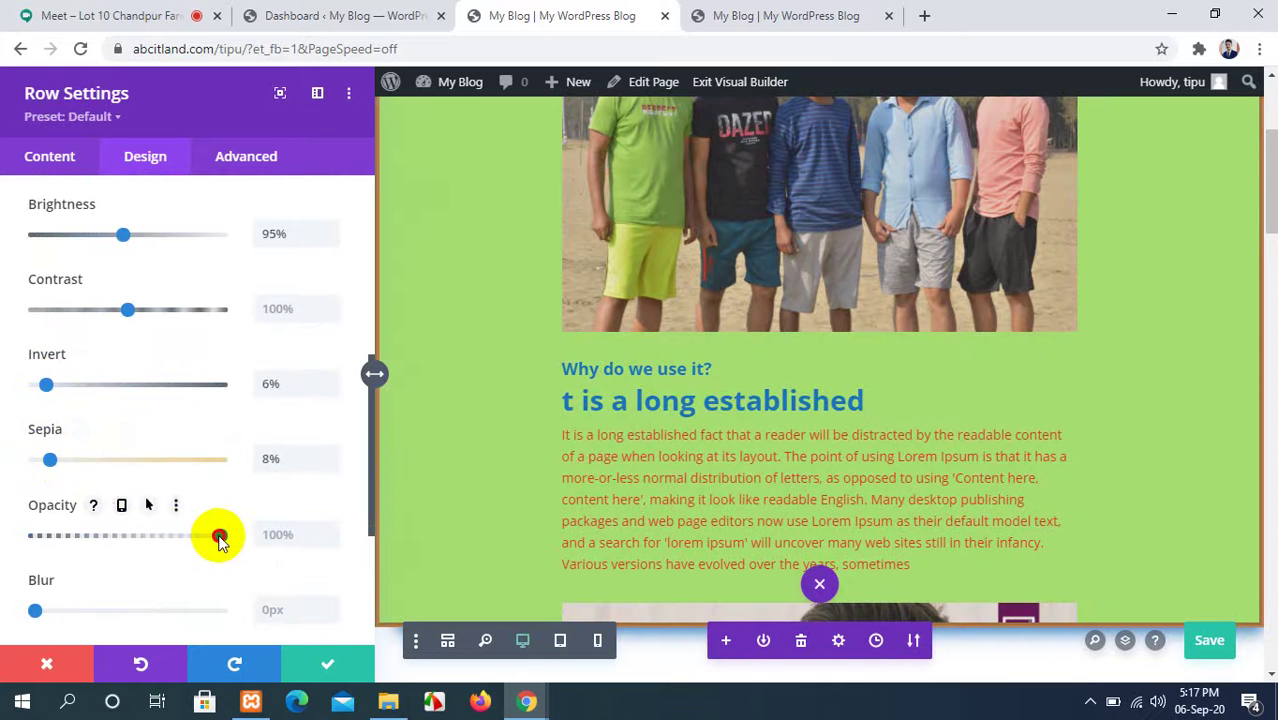
# Set the row's opacity to 93% and return its invert and sepia filters to 0%.
pyautogui.moveTo(220, 538); pyautogui.dragTo(208, 538)
pyautogui.scroll(3, 508, 484)
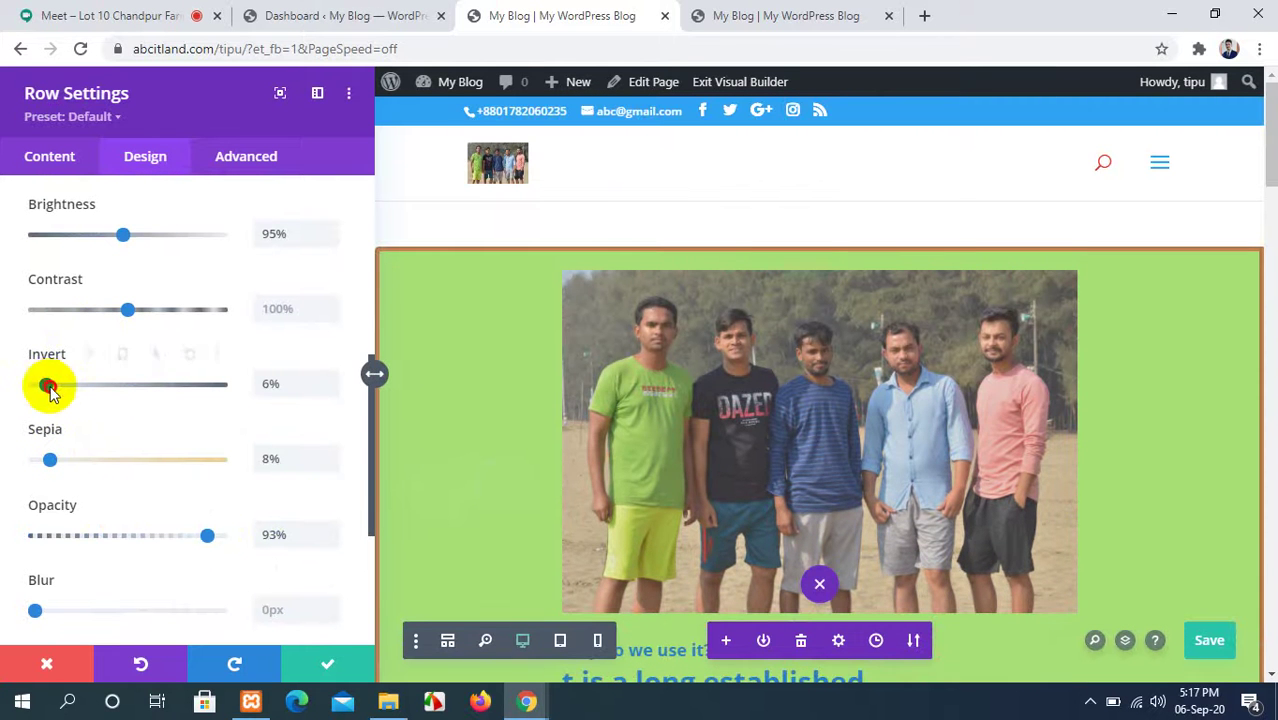
pyautogui.moveTo(41, 387); pyautogui.dragTo(21, 386)
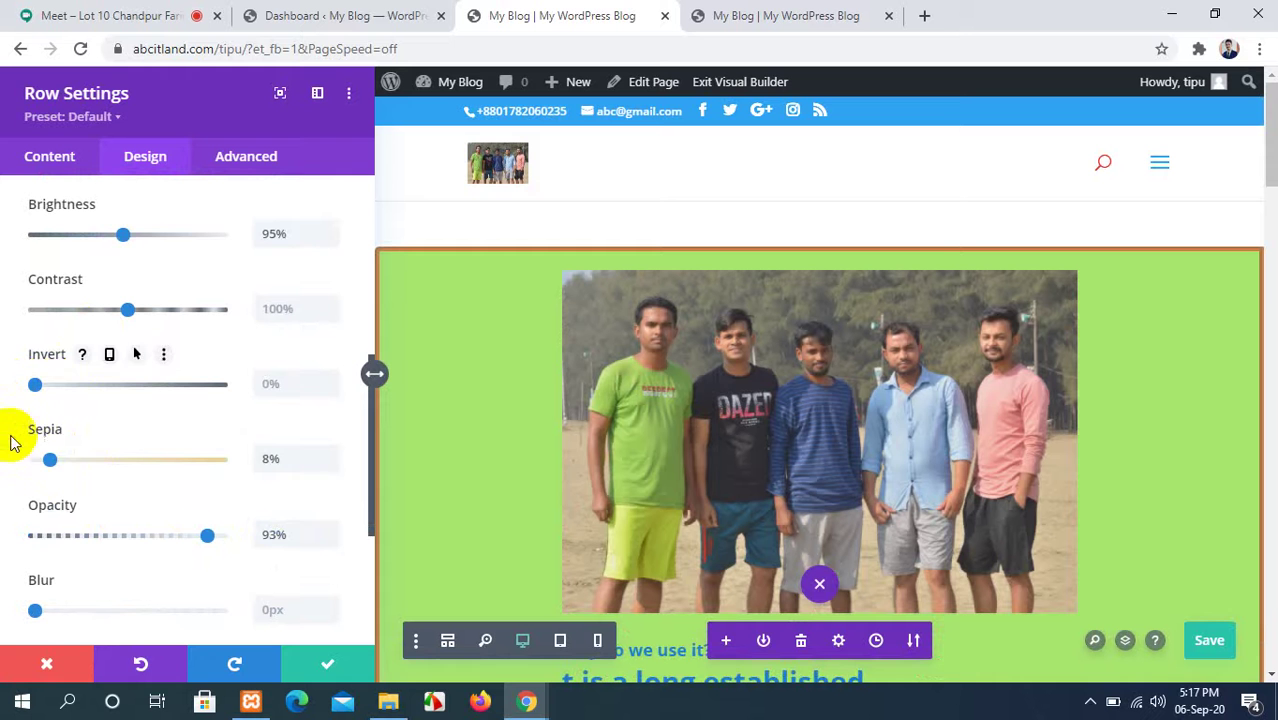
pyautogui.moveTo(49, 459); pyautogui.dragTo(25, 462)
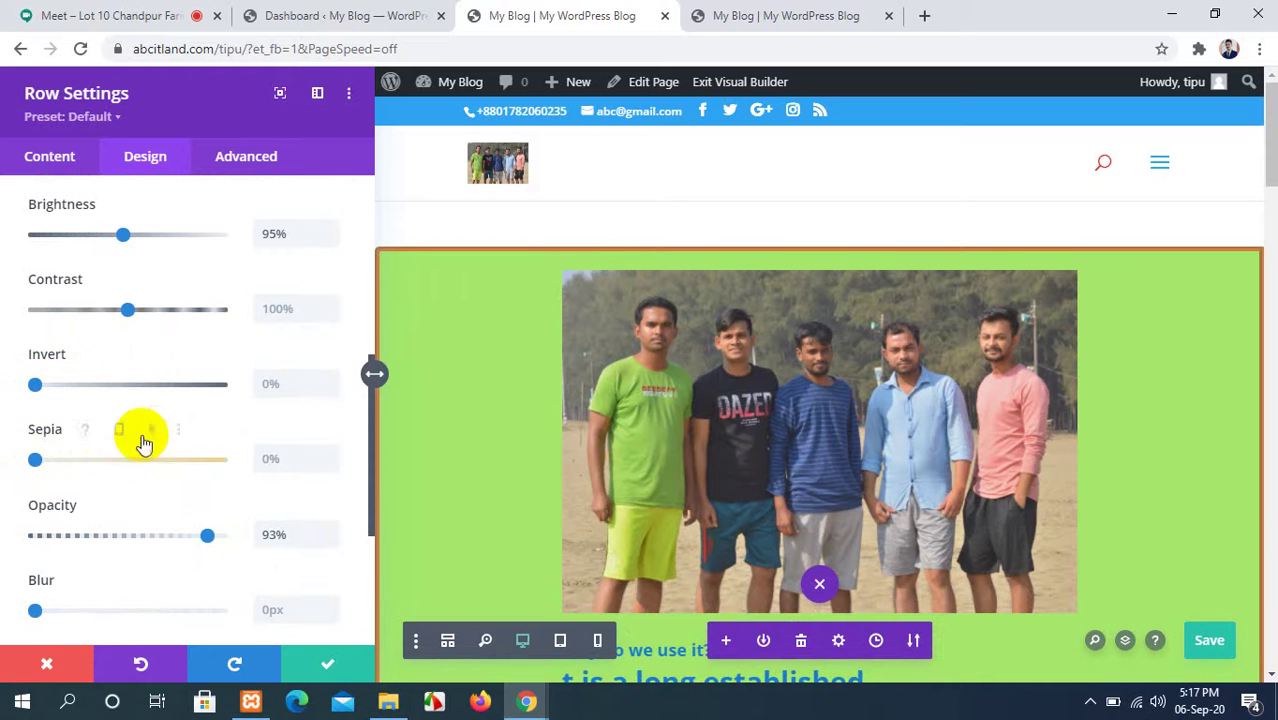
# Try the blur filter on the row, leave it at 0px, and set the blend mode to Multiply.
pyautogui.scroll(3, 143, 437)
pyautogui.scroll(-5, 143, 437)
pyautogui.scroll(-2, 141, 441)
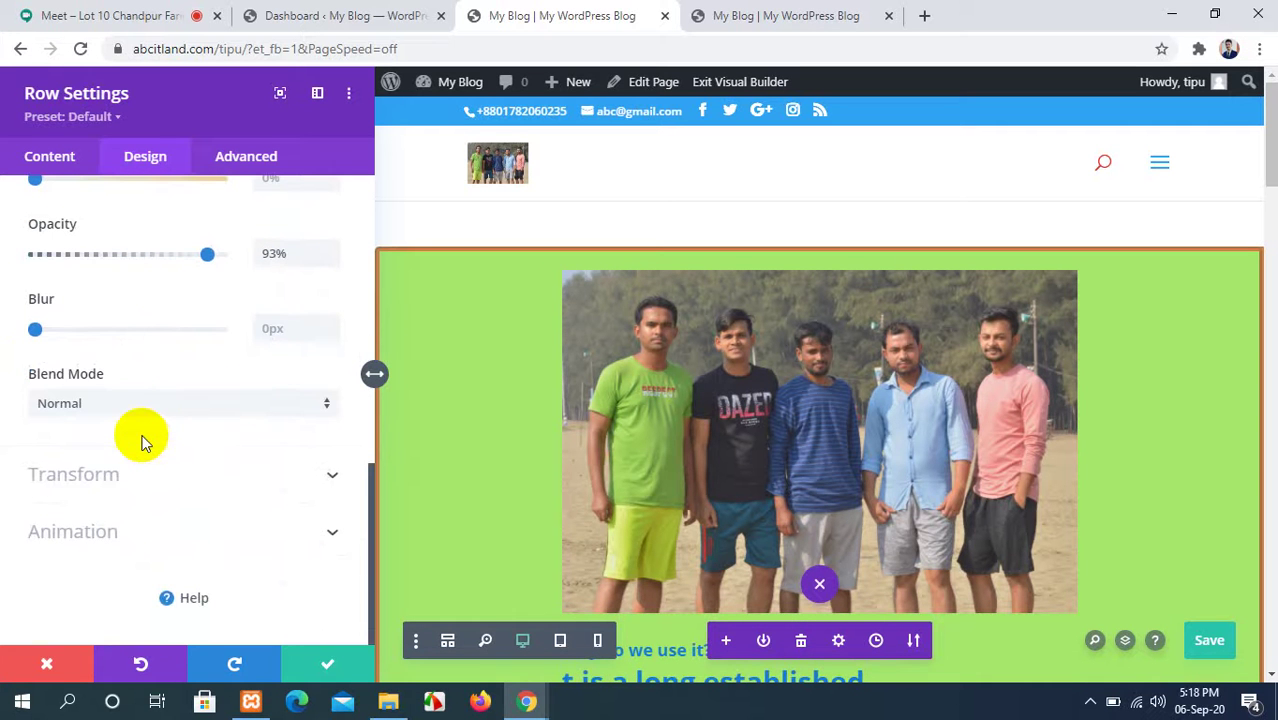
pyautogui.moveTo(37, 333); pyautogui.dragTo(10, 333)
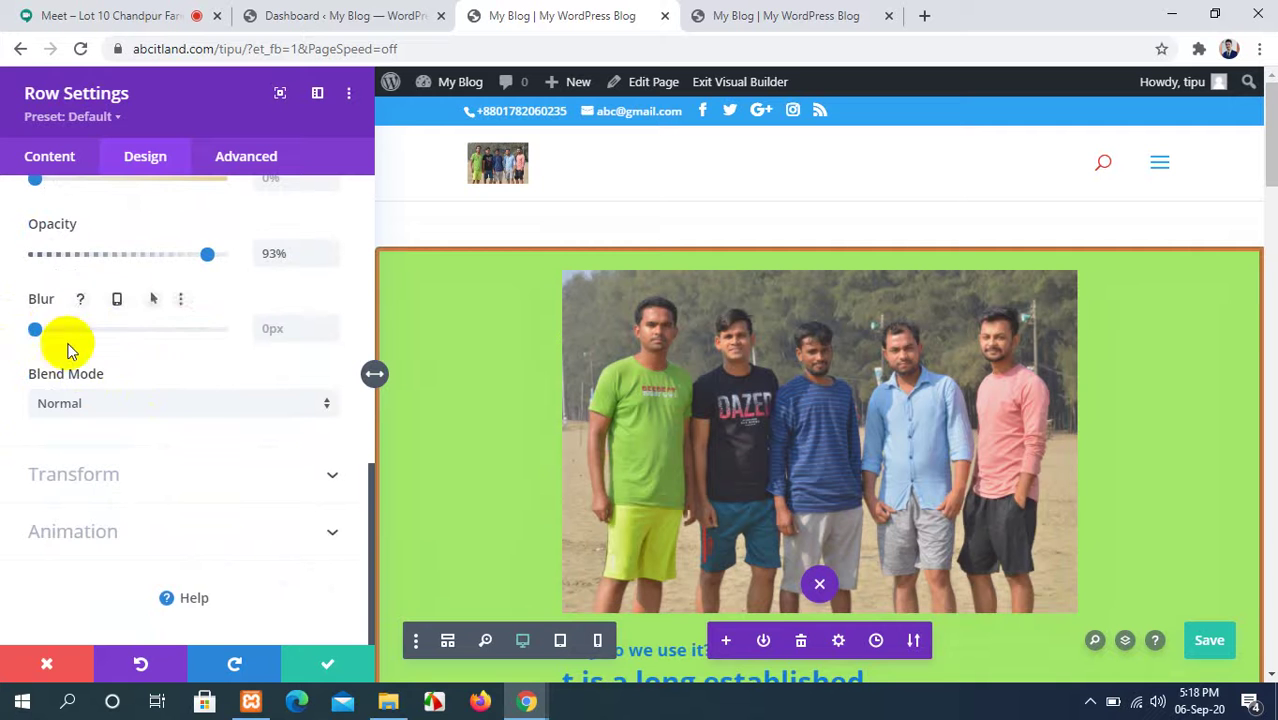
pyautogui.click(217, 408)
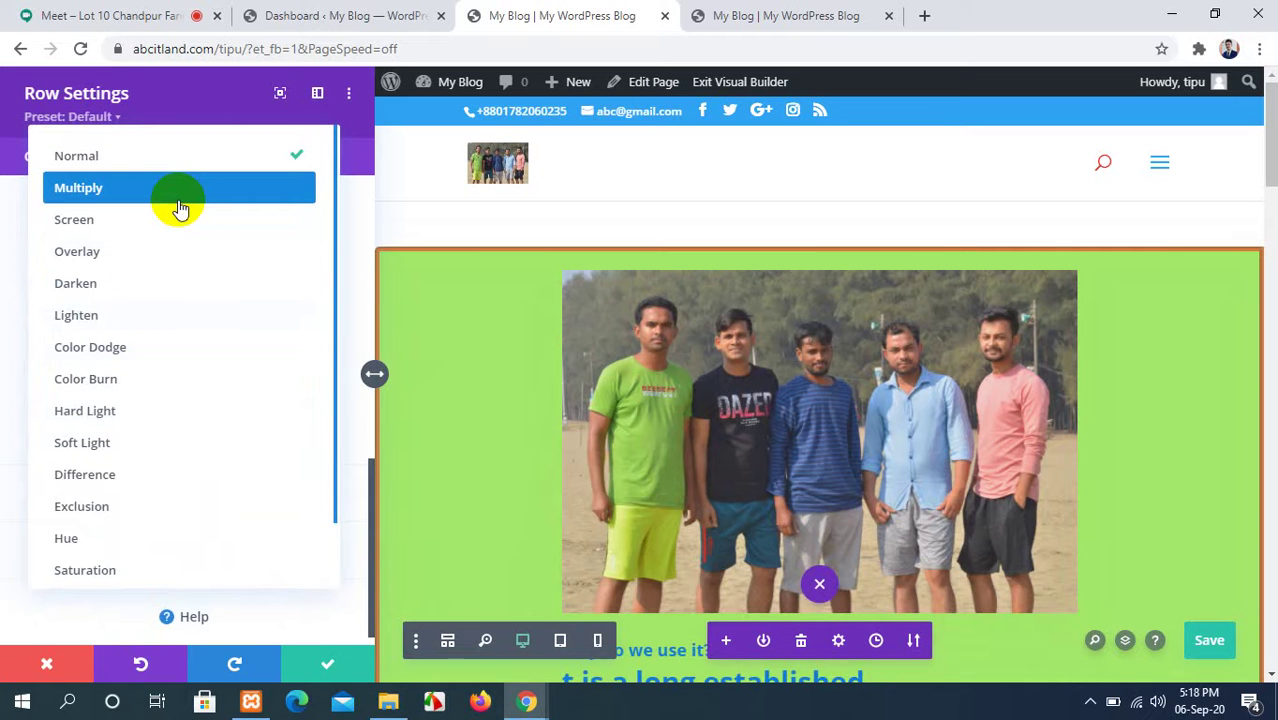
pyautogui.click(179, 205)
# Accept the row's filter settings and check the filtered row on the page.
pyautogui.click(313, 667)
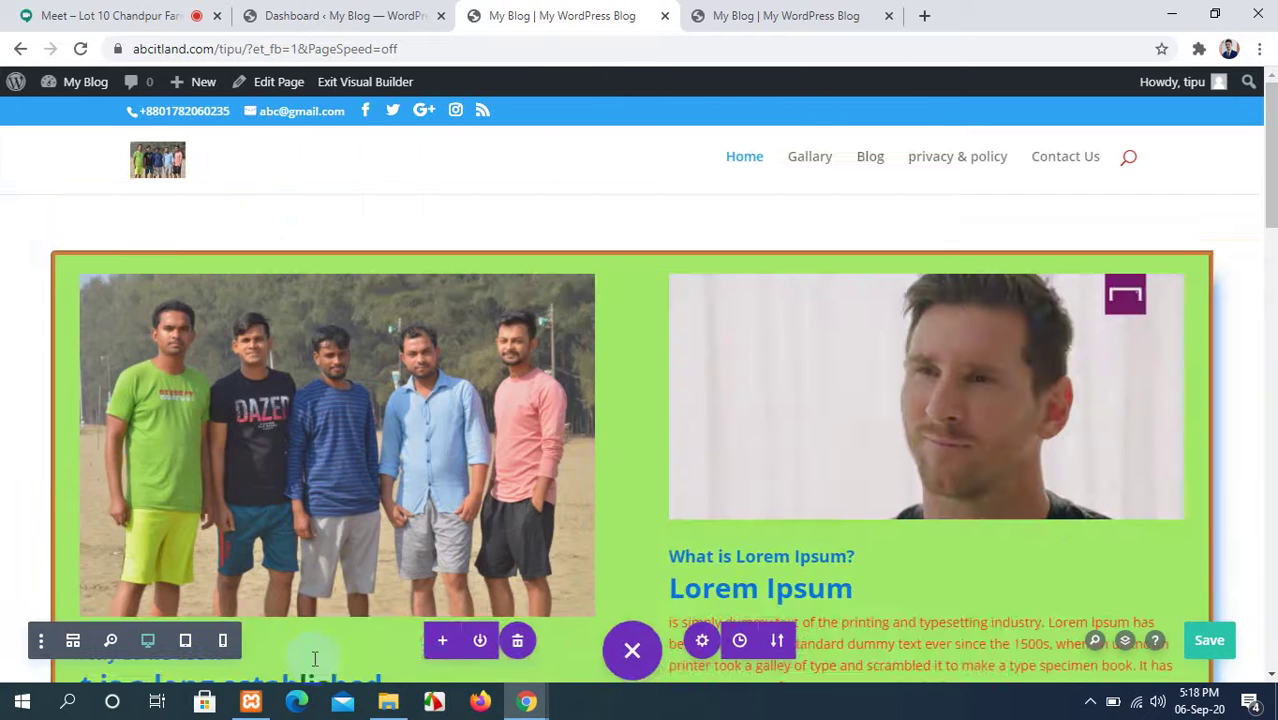
pyautogui.scroll(-5, 775, 575)
pyautogui.scroll(5, 783, 585)
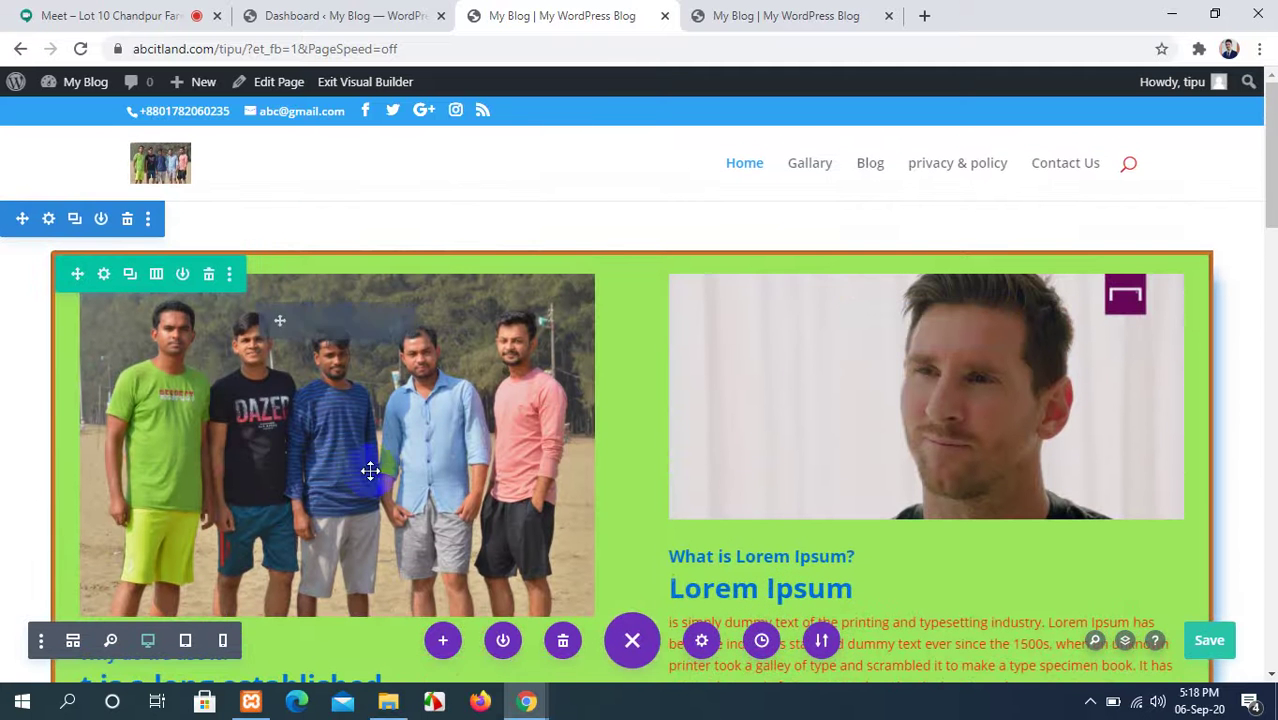
# Reopen the row's Design settings and look through the Filters options down to the blend mode.
pyautogui.click(104, 276)
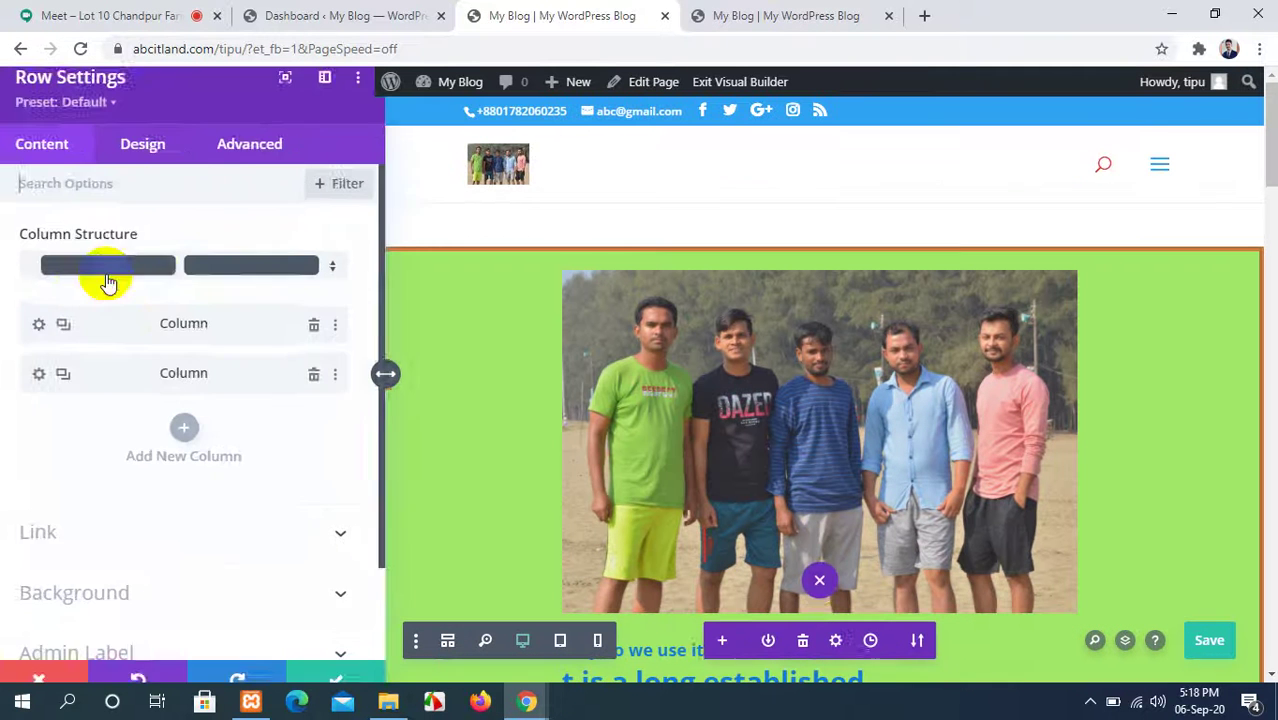
pyautogui.click(125, 160)
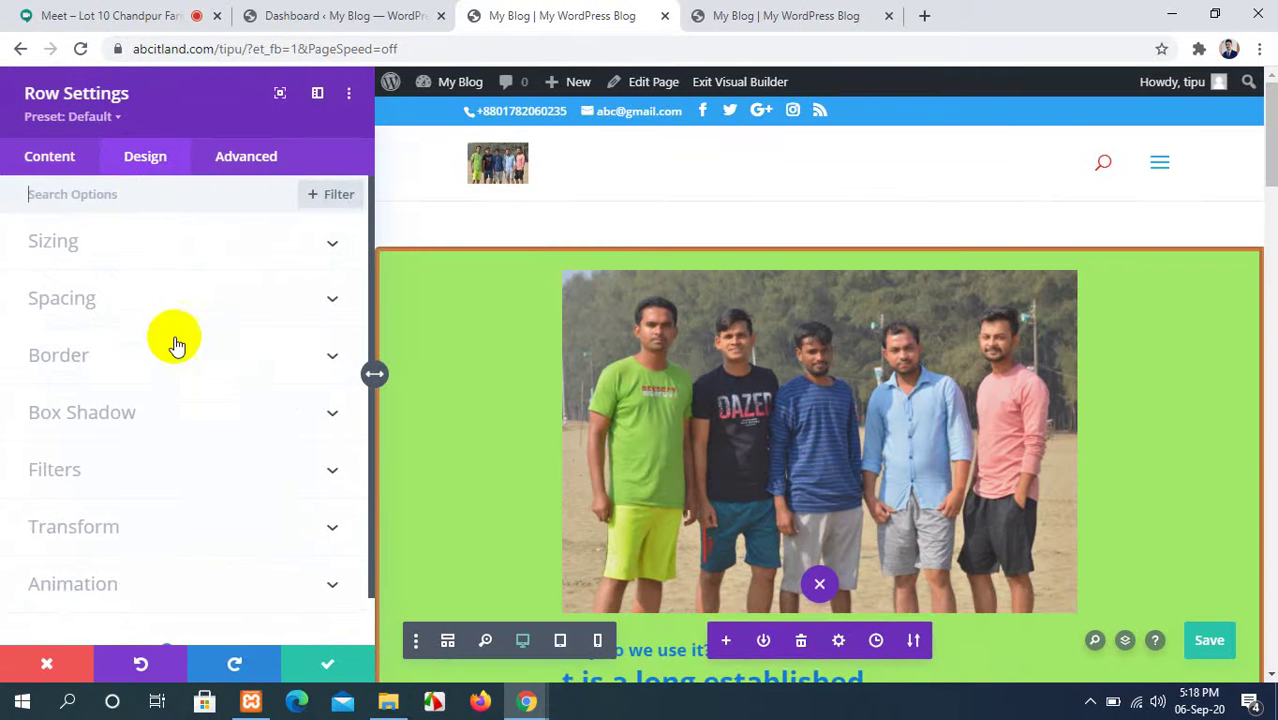
pyautogui.click(240, 466)
pyautogui.scroll(-5, 250, 462)
pyautogui.scroll(-2, 248, 464)
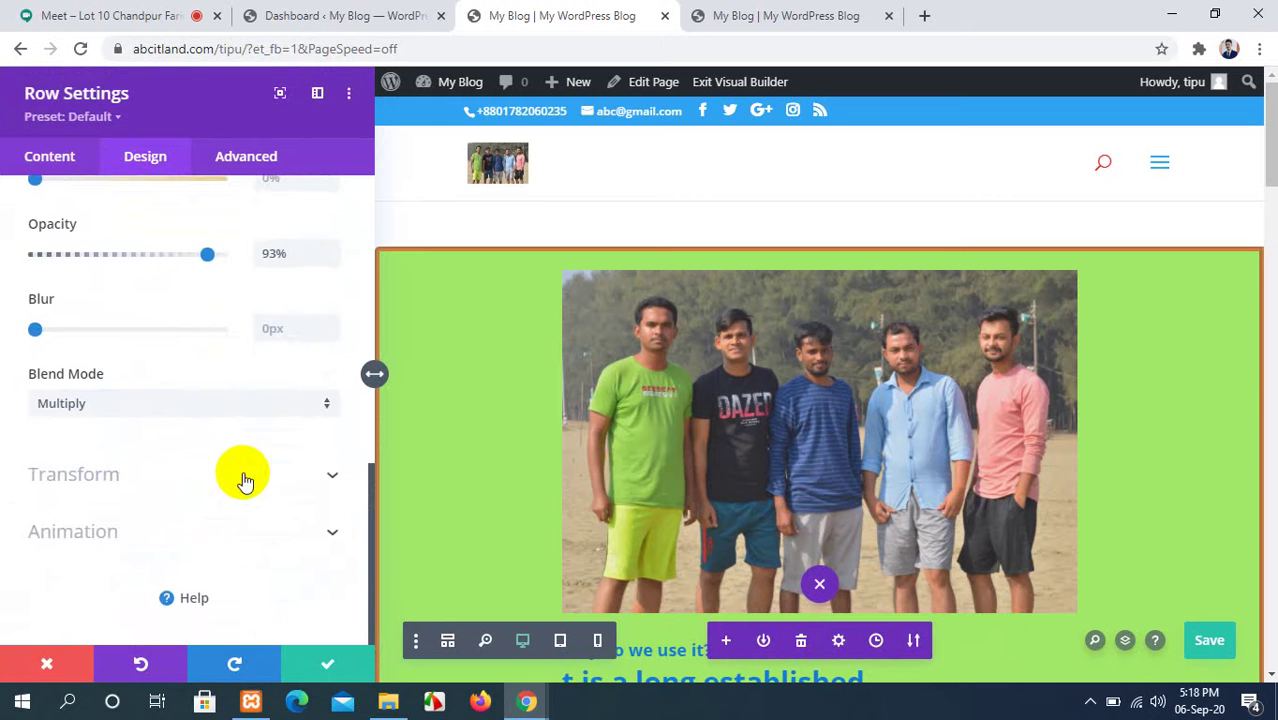
# Examine the row's Transform scale options and compare them with the row on the page.
pyautogui.click(333, 477)
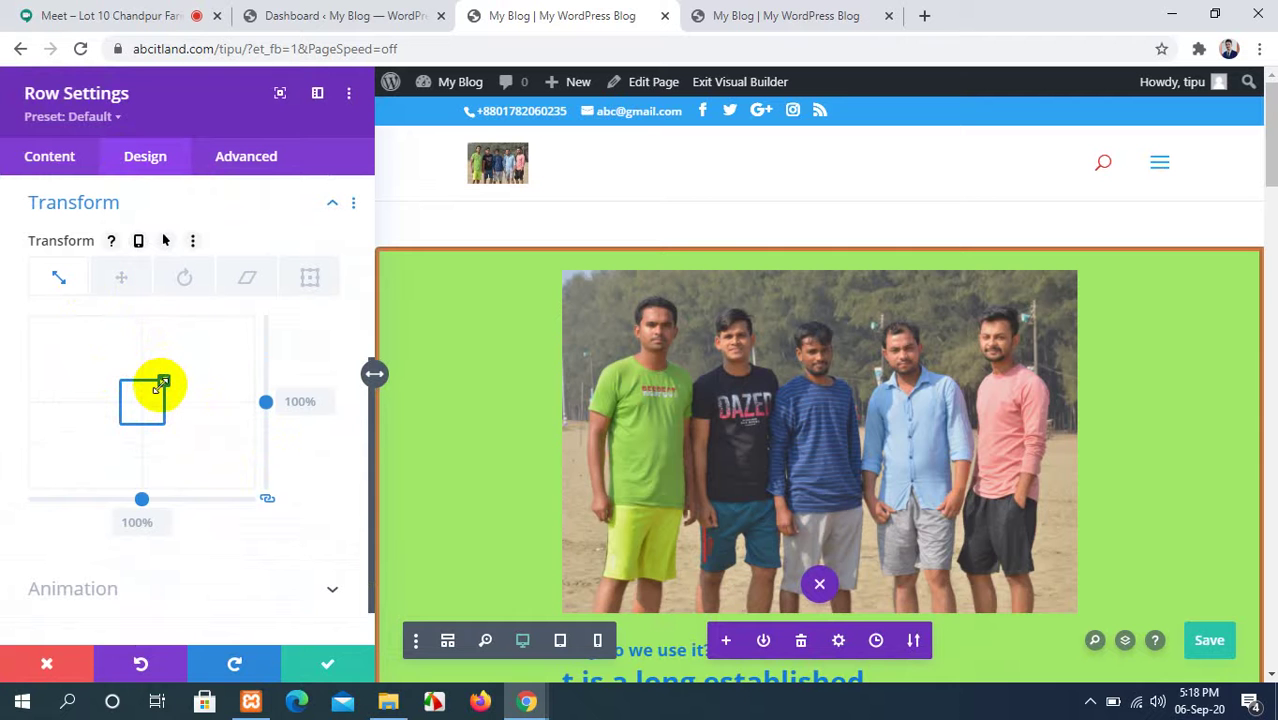
pyautogui.moveTo(162, 384)
pyautogui.mouseDown()
pyautogui.moveTo(171, 371)
pyautogui.moveTo(160, 381)
pyautogui.mouseUp()
pyautogui.scroll(-5, 801, 405)
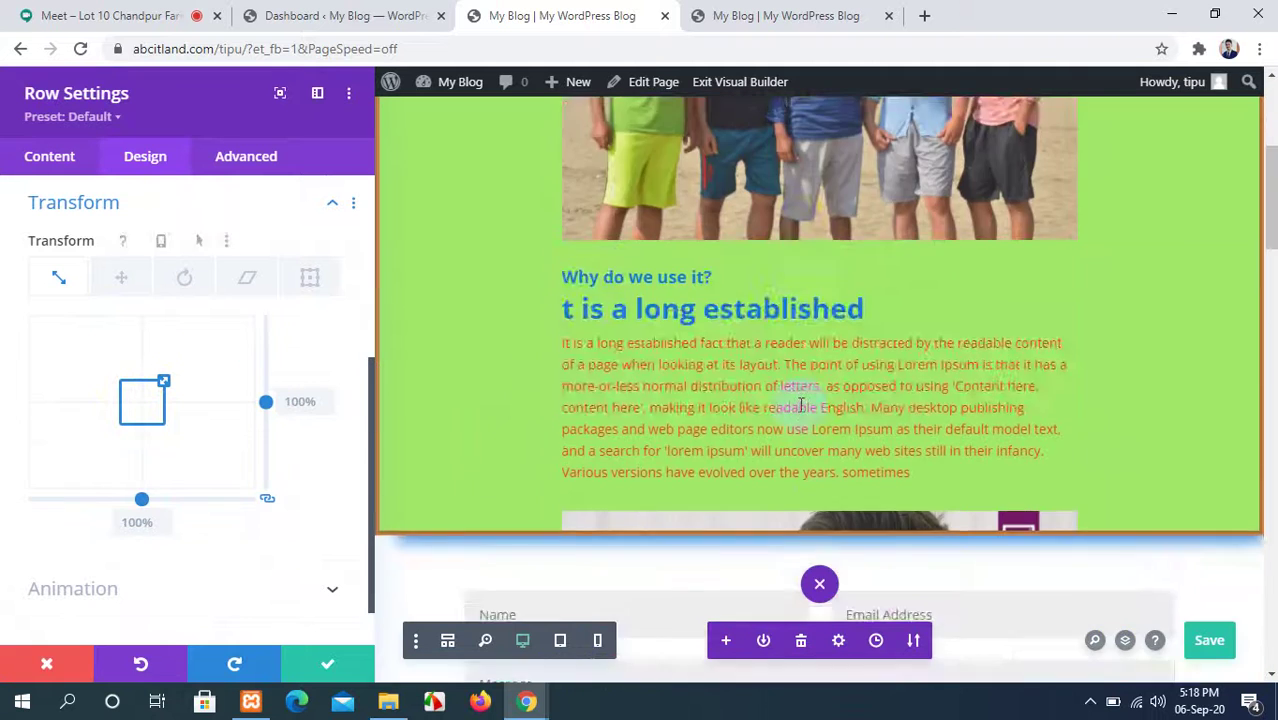
pyautogui.scroll(2, 798, 408)
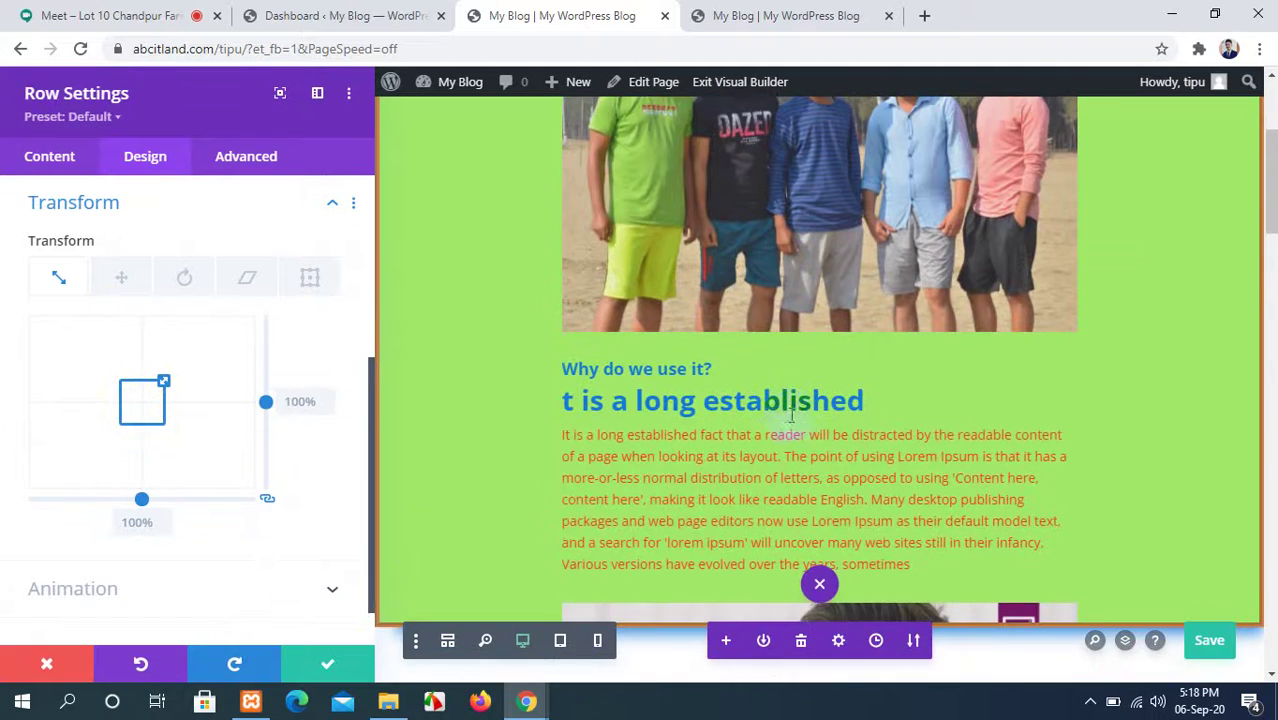
# Accept the row's settings and check the row and the content beneath it on the page.
pyautogui.click(342, 650)
pyautogui.scroll(3, 933, 414)
pyautogui.scroll(-5, 941, 414)
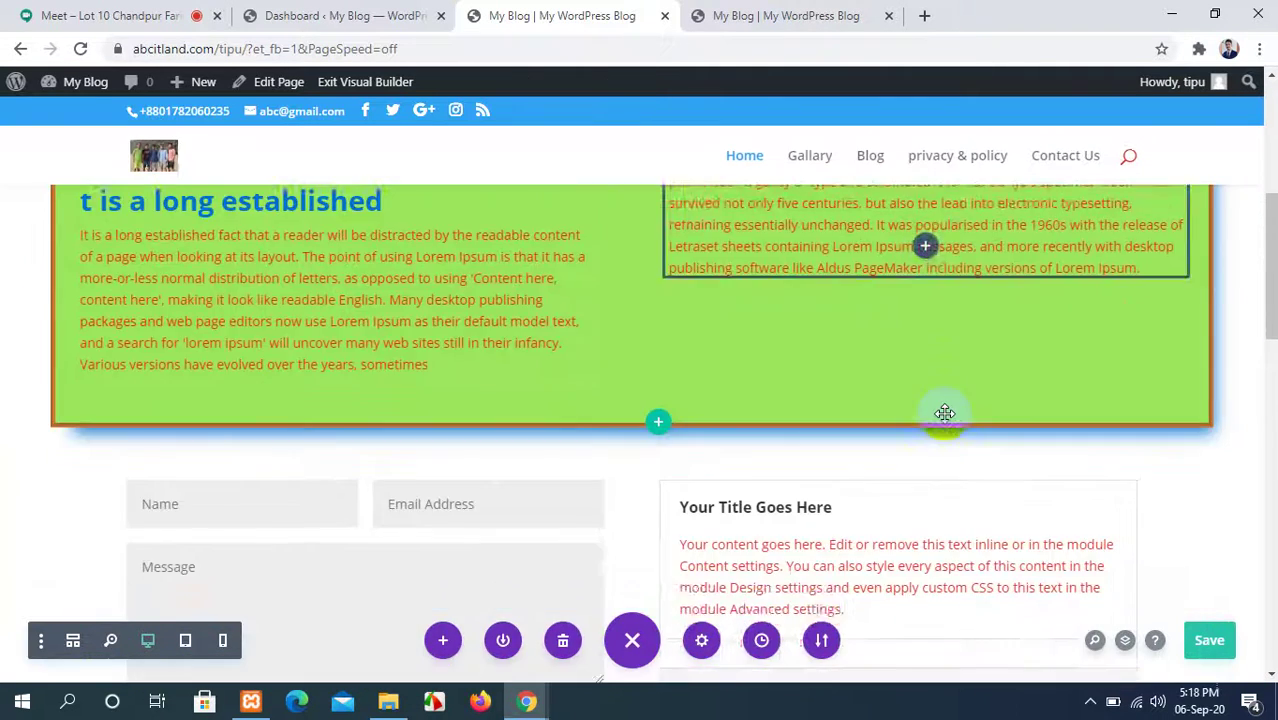
pyautogui.scroll(3, 941, 414)
pyautogui.scroll(3, 150, 337)
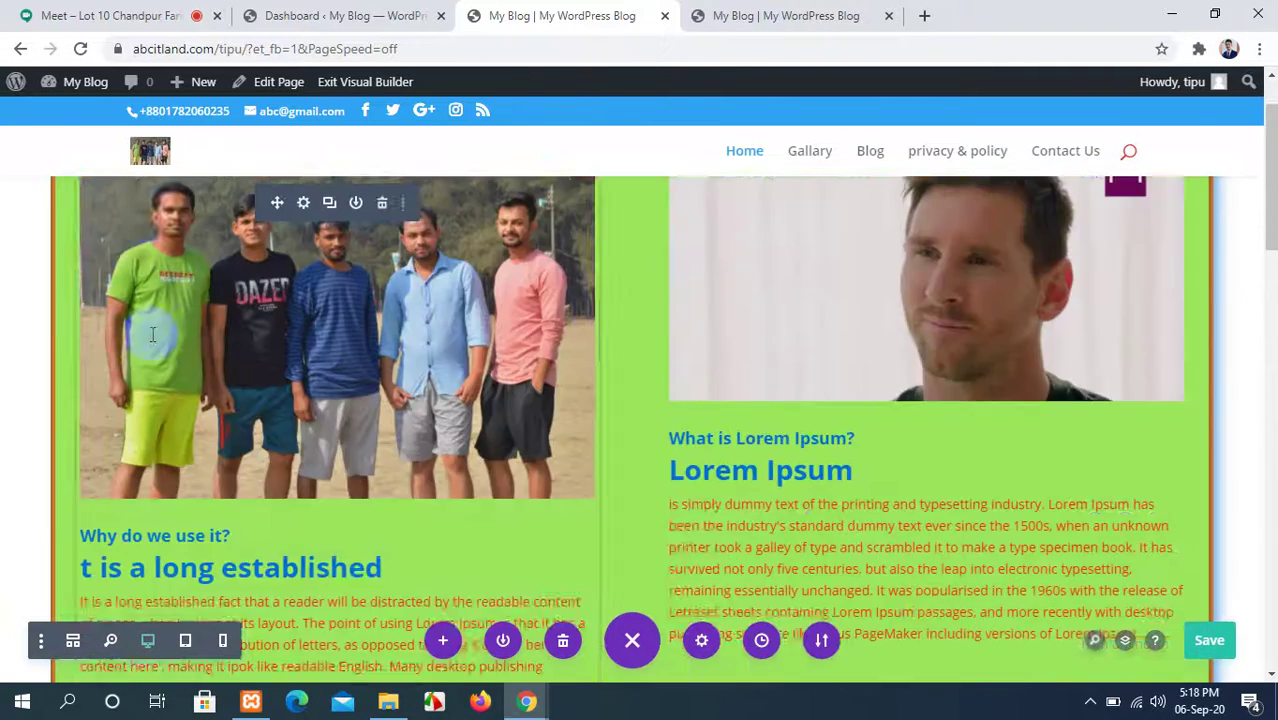
pyautogui.scroll(1, 152, 335)
# Reopen the green row's Design settings and expand its Animation options.
pyautogui.click(101, 271)
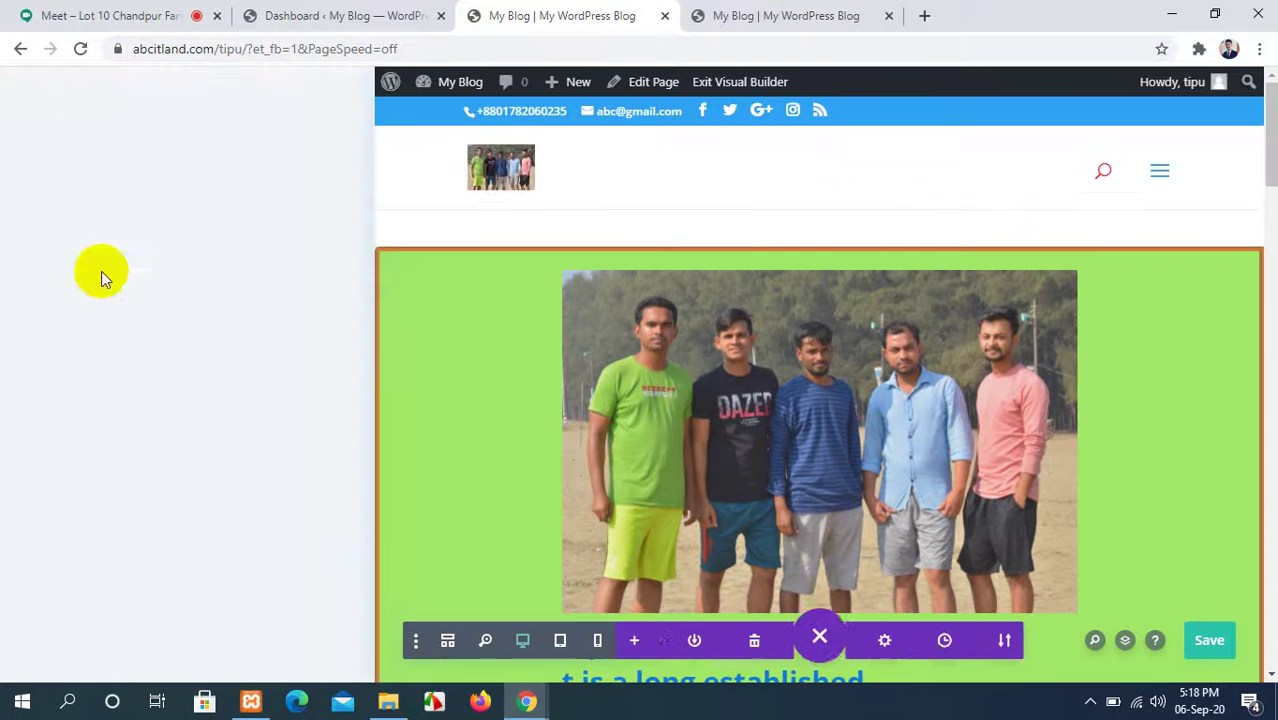
pyautogui.click(143, 157)
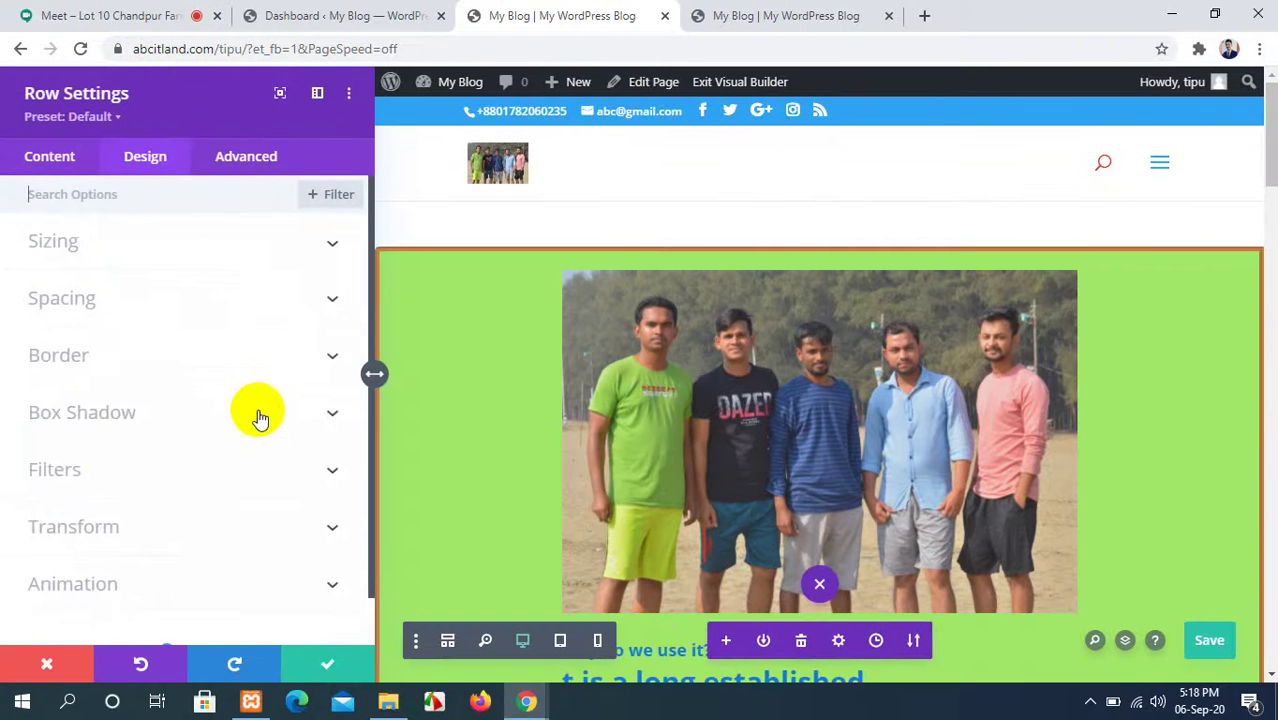
pyautogui.scroll(-2, 260, 425)
pyautogui.click(300, 526)
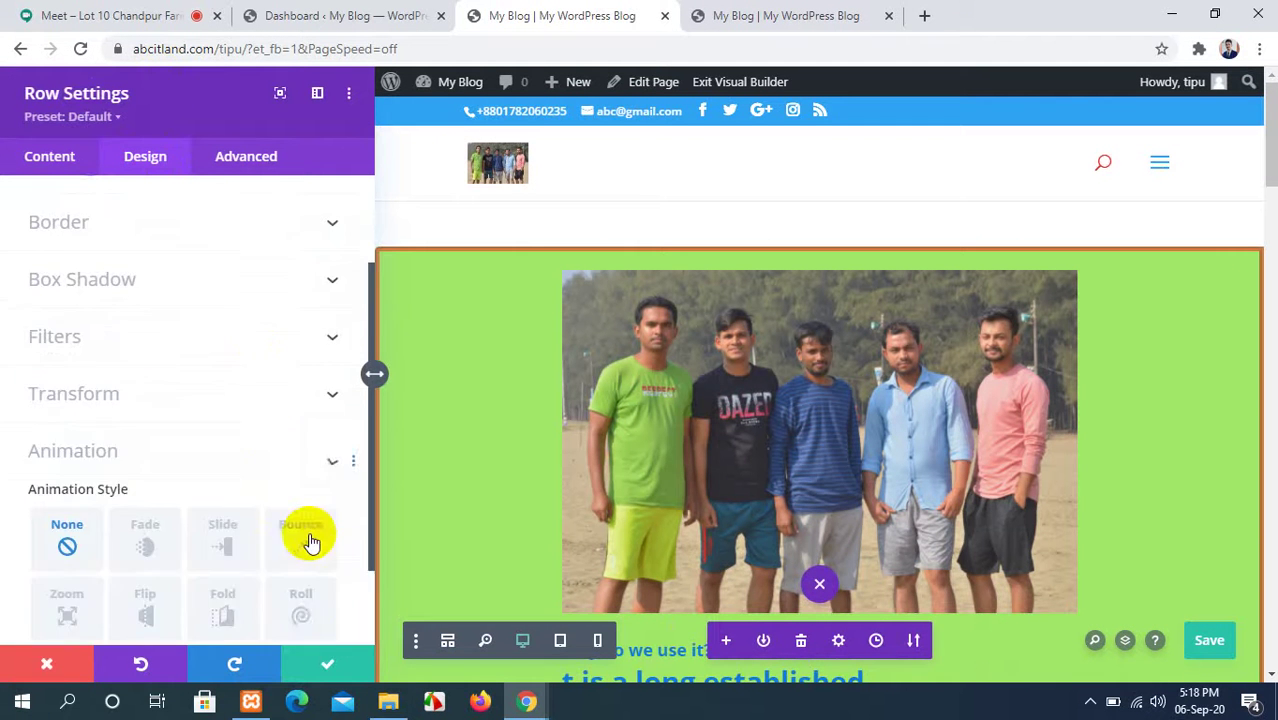
pyautogui.scroll(-1, 309, 540)
# Try the Fade, Slide, Bounce, Zoom, Flip, Fold and Roll animation styles on the row.
pyautogui.click(143, 436)
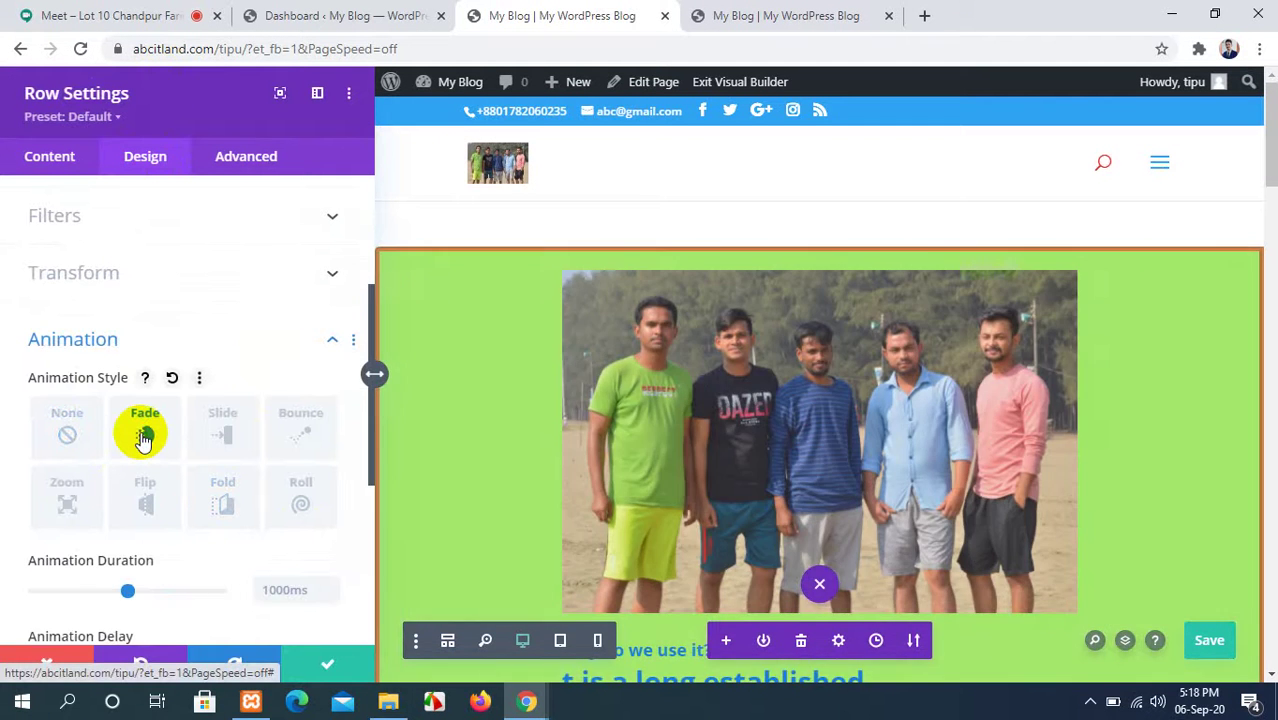
pyautogui.click(219, 432)
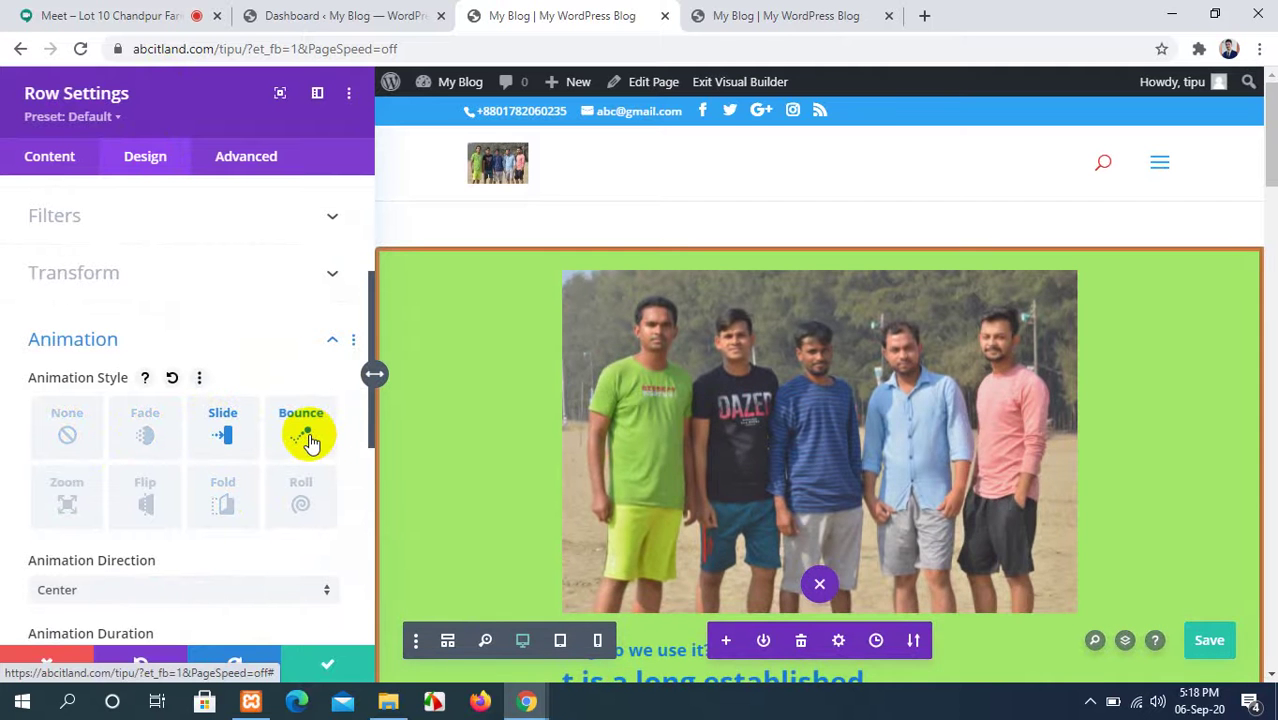
pyautogui.click(308, 436)
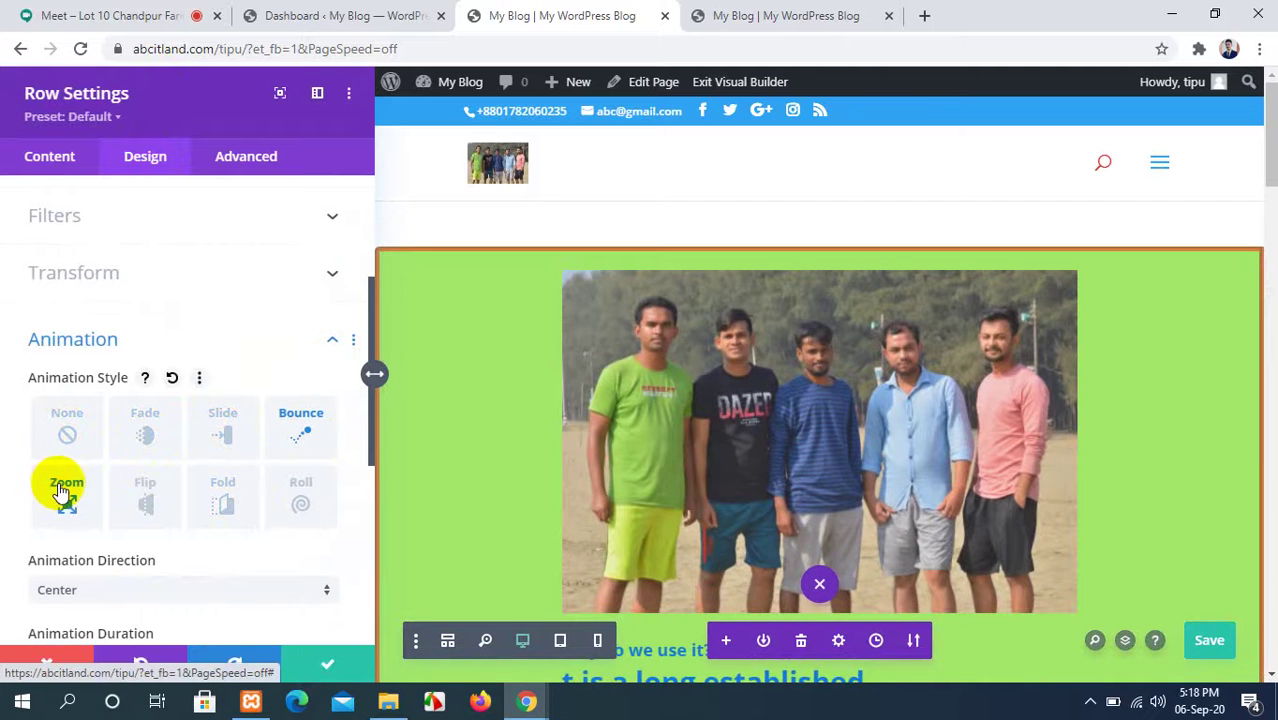
pyautogui.click(60, 490)
pyautogui.click(164, 491)
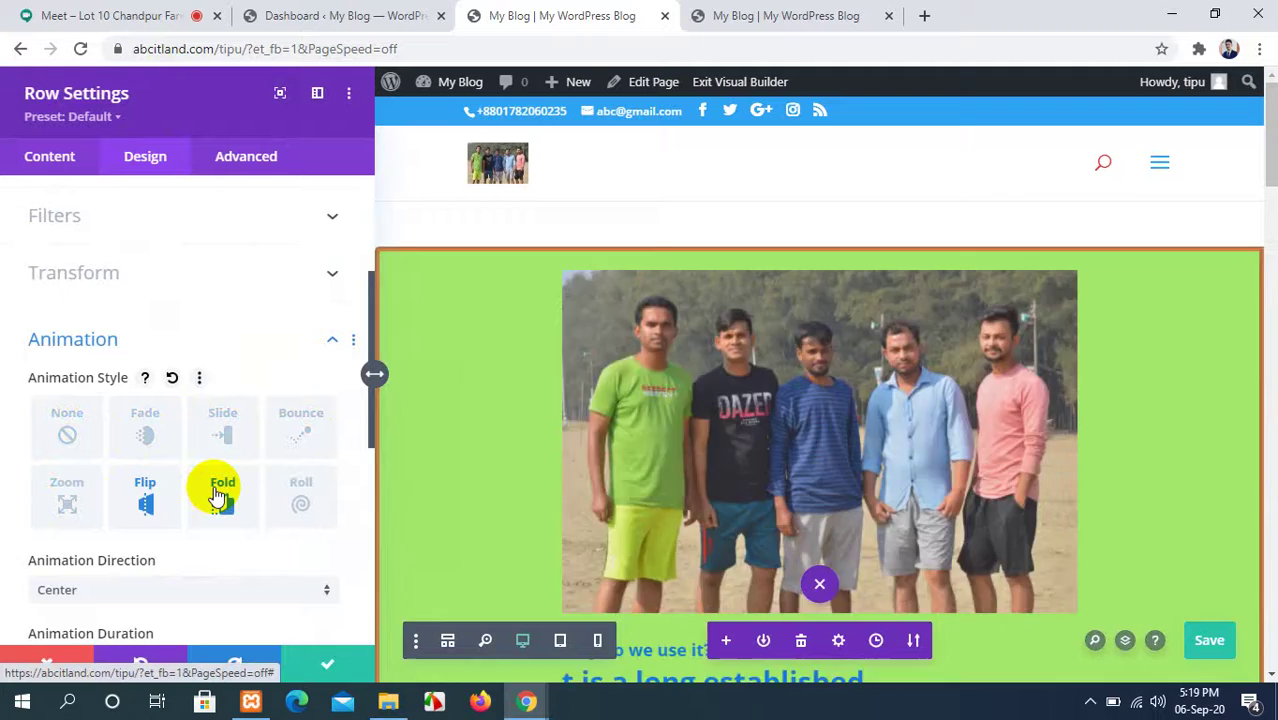
pyautogui.click(218, 495)
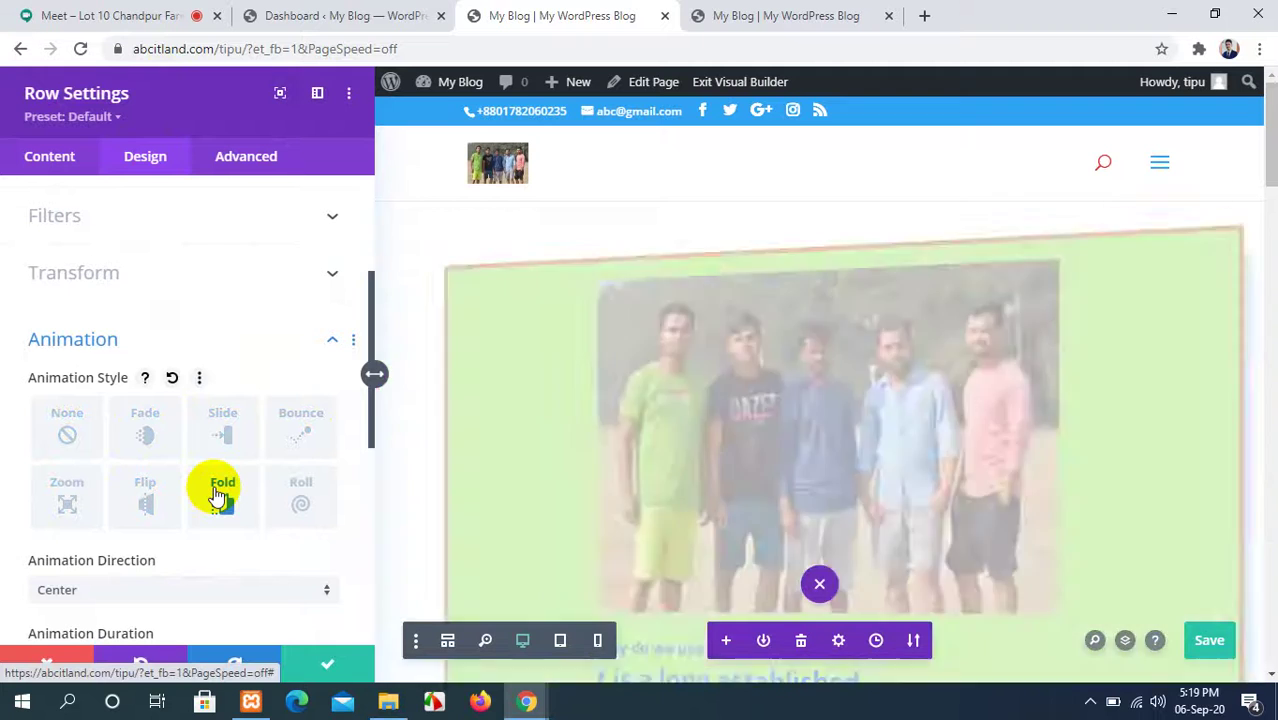
pyautogui.click(298, 495)
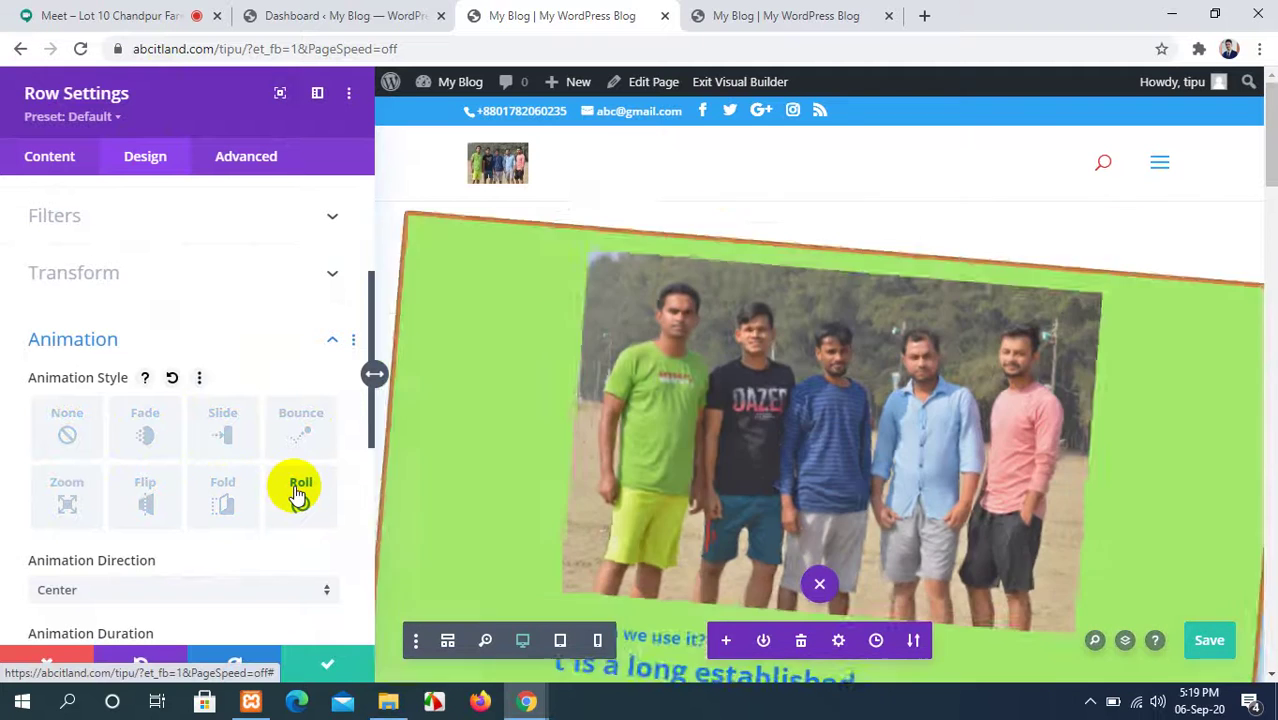
# Set the row's animation style to Fade and save the page.
pyautogui.click(145, 425)
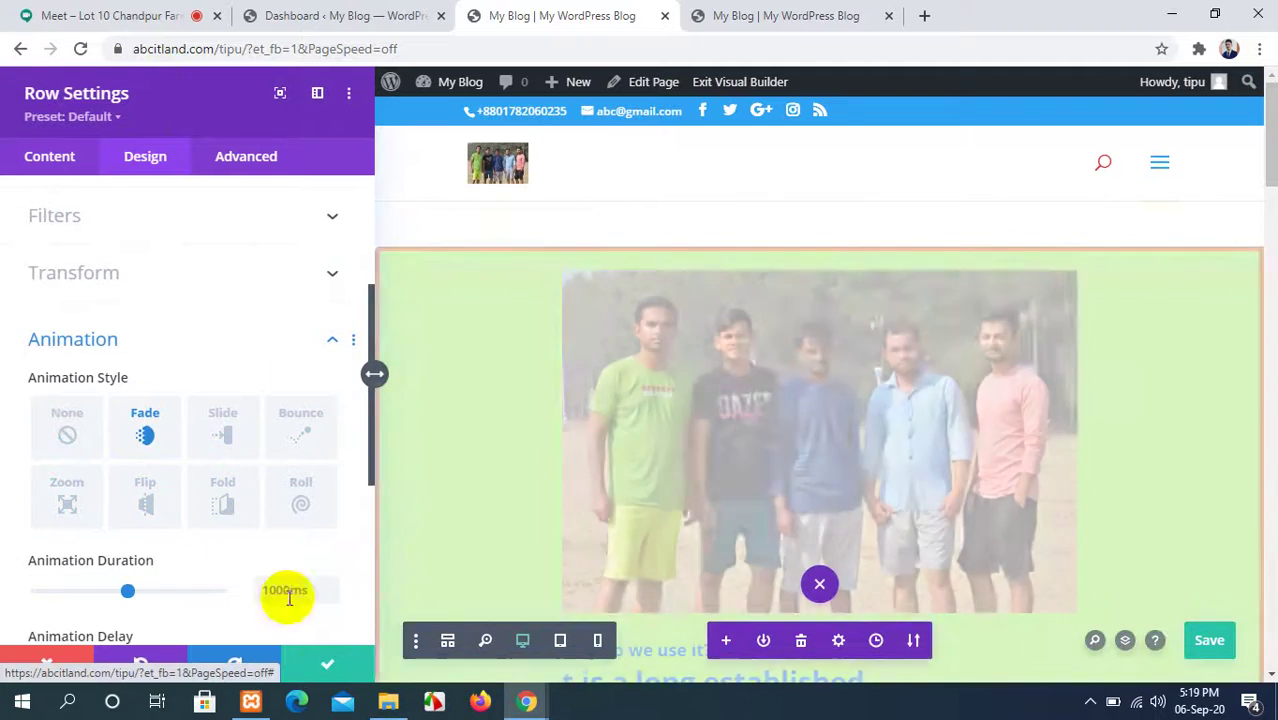
pyautogui.press('Escape')
pyautogui.scroll(-5, 551, 531)
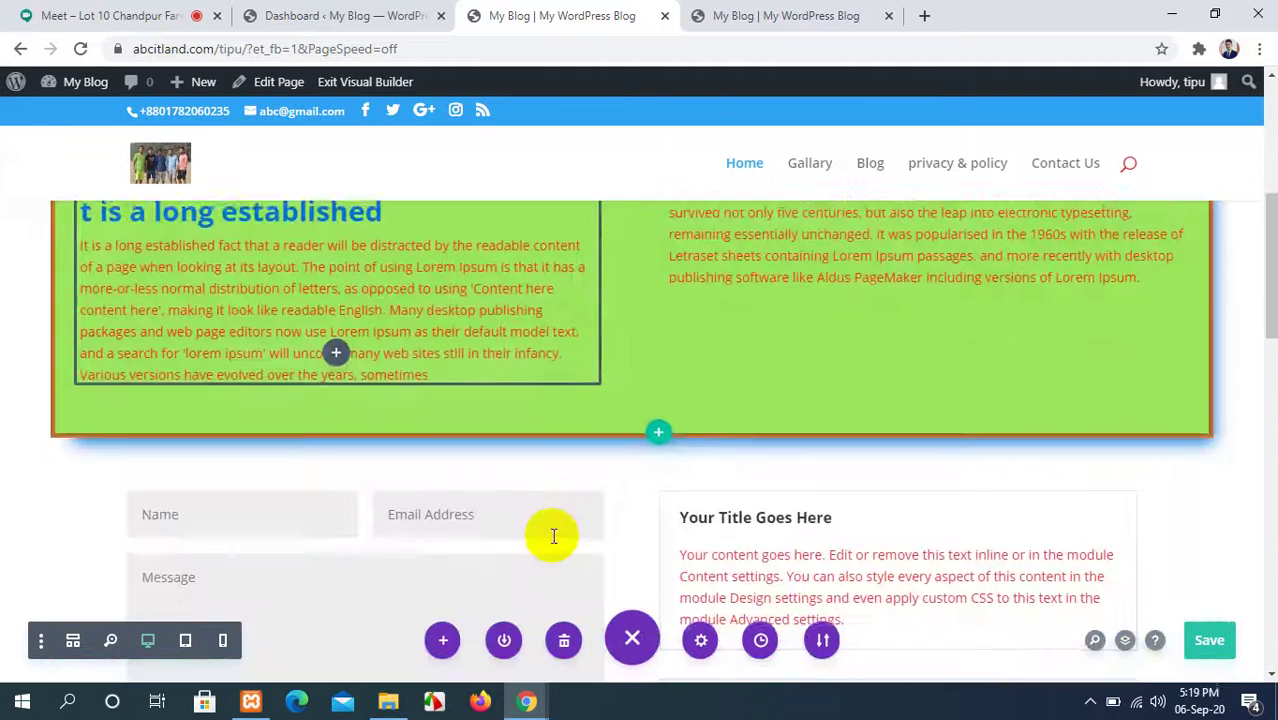
pyautogui.scroll(5, 542, 531)
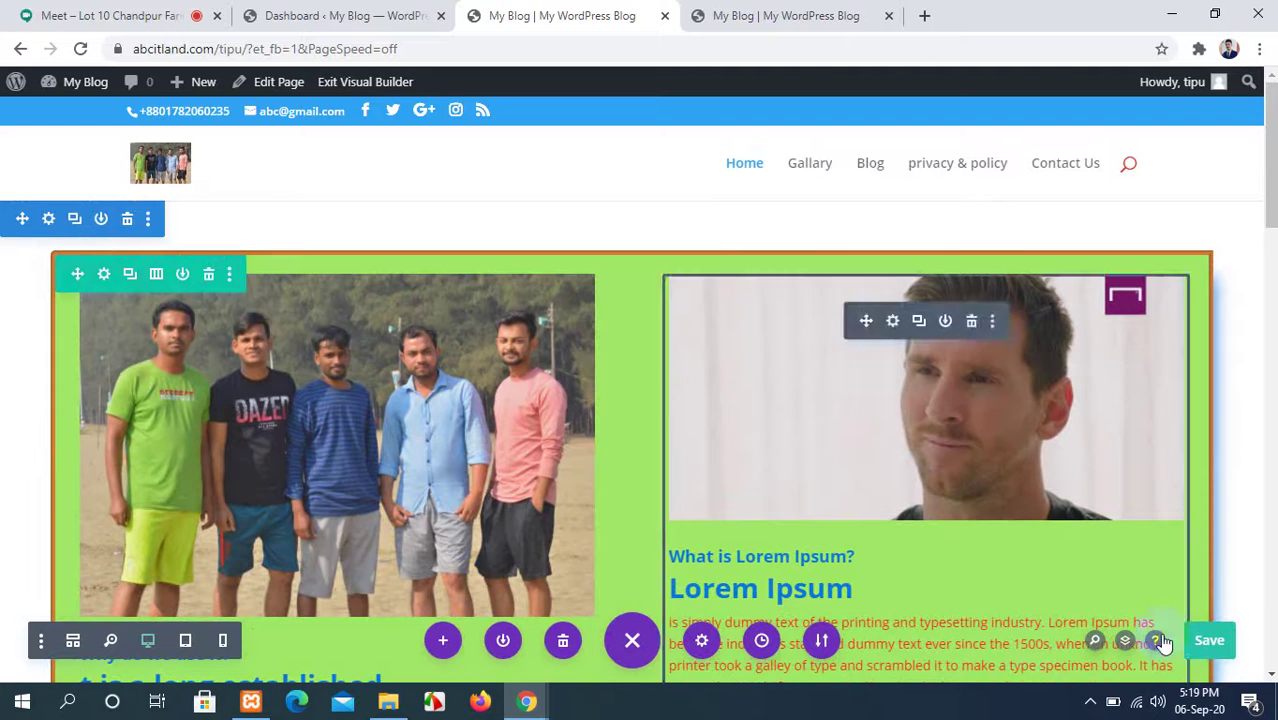
pyautogui.click(1205, 642)
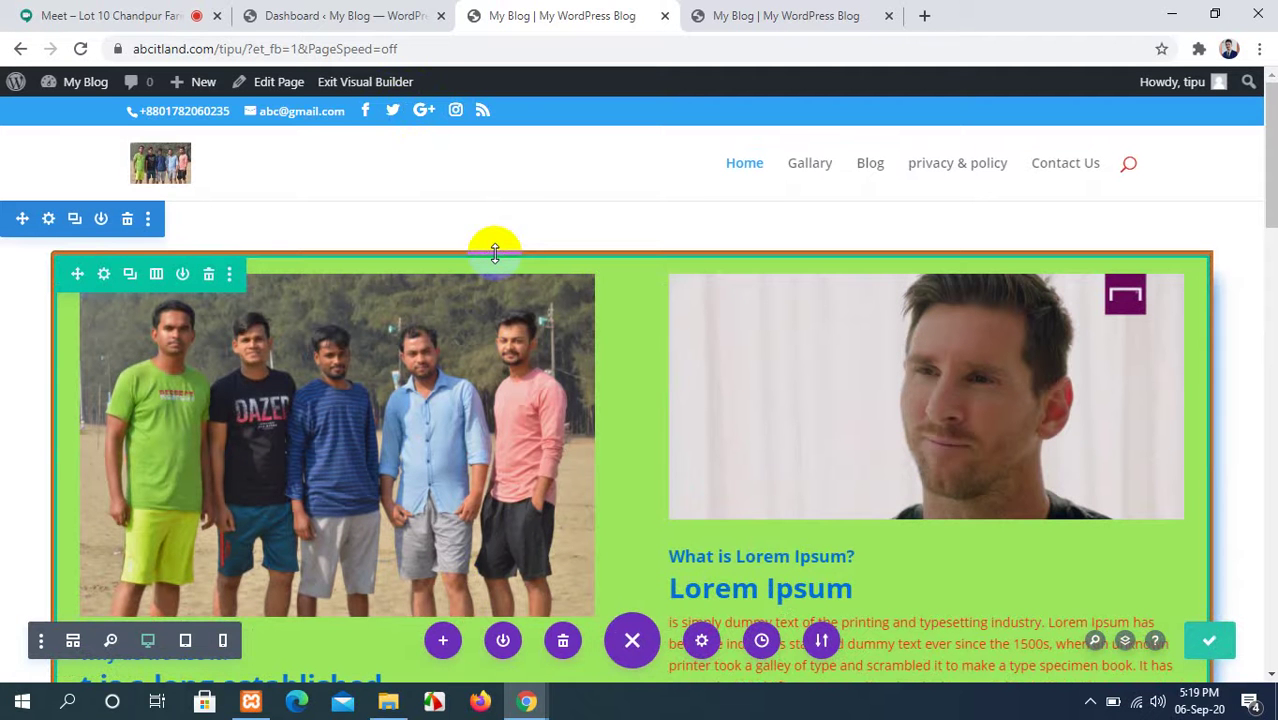
# Switch to the published page and reload it to check the row's fade animation.
pyautogui.scroll(-7, 653, 434)
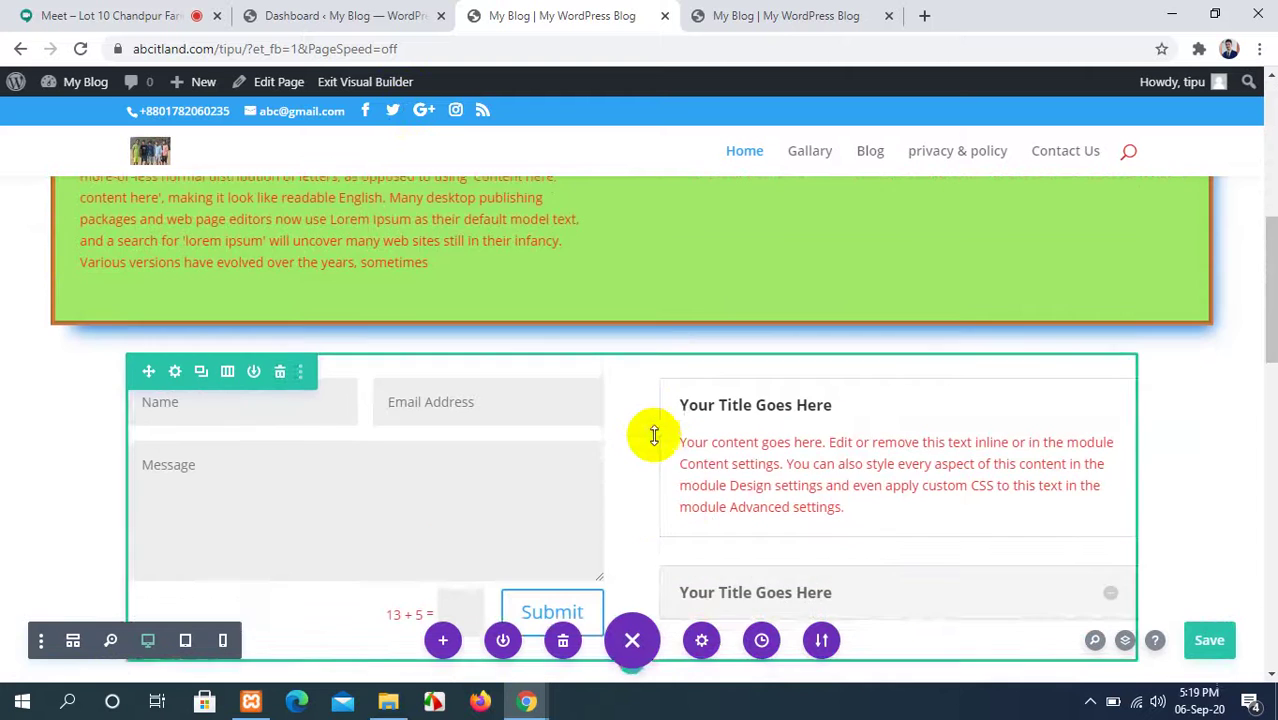
pyautogui.scroll(-2, 653, 434)
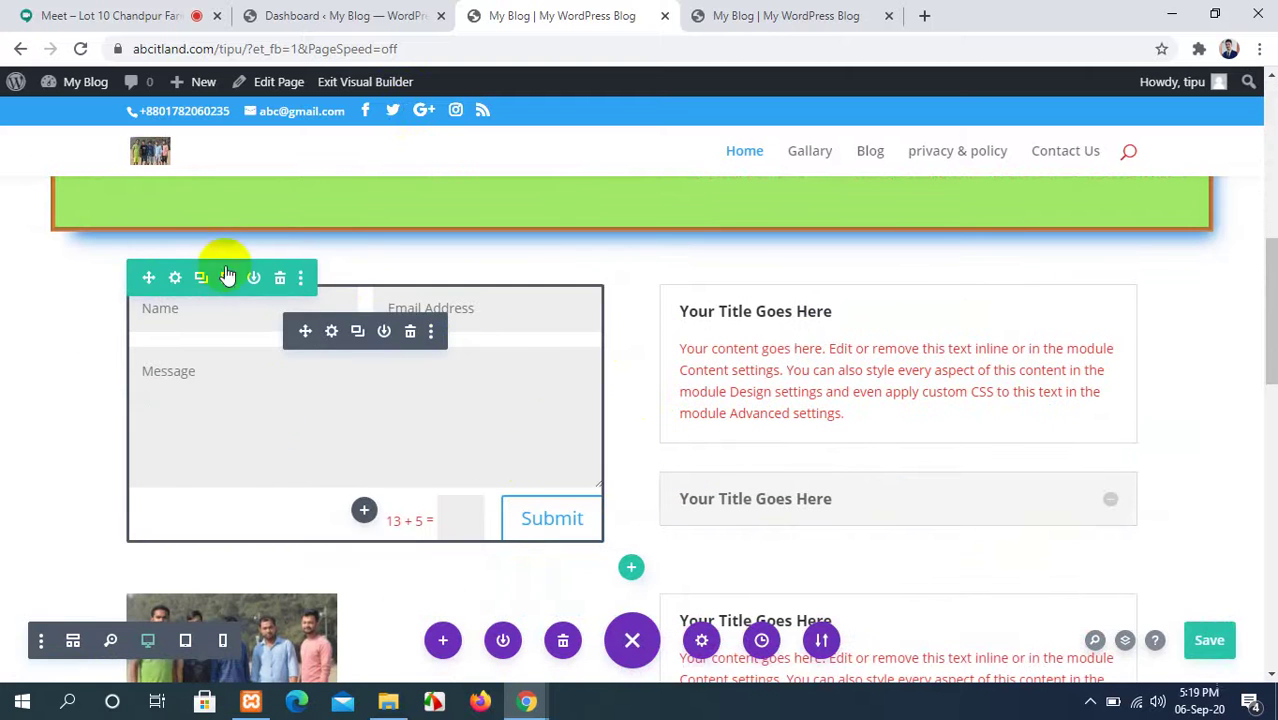
pyautogui.click(740, 15)
pyautogui.moveTo(12, 80)
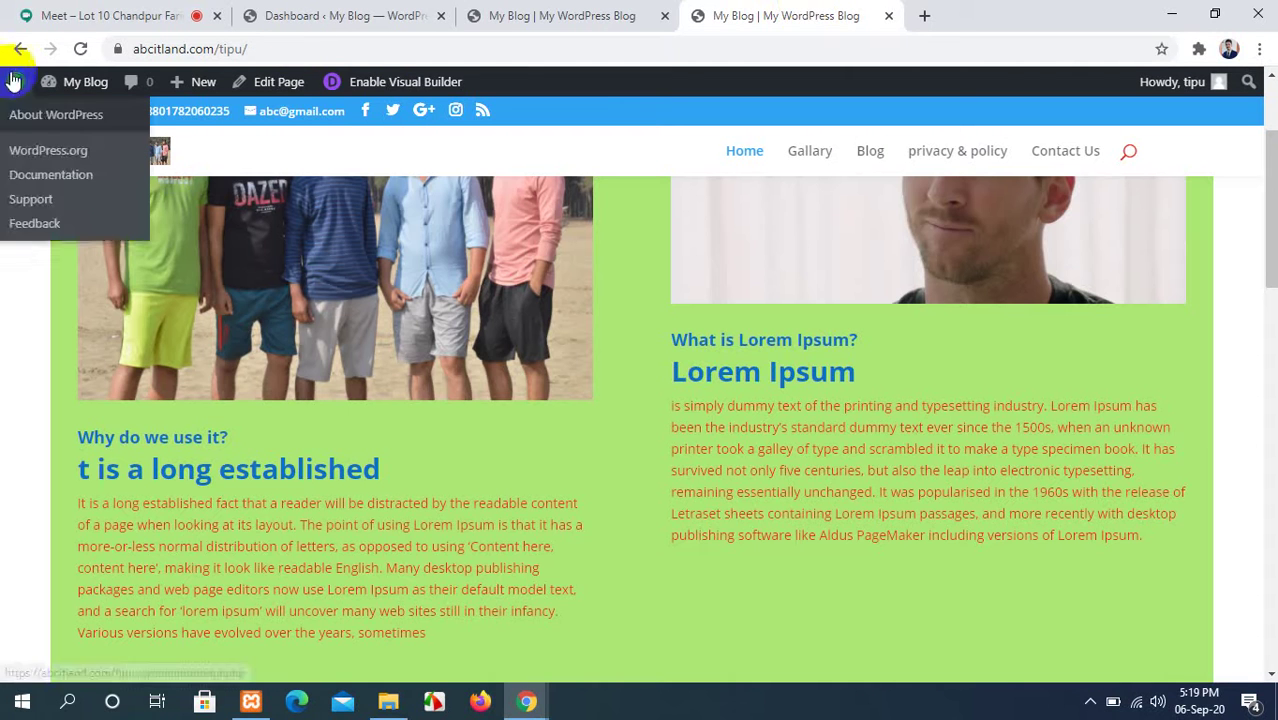
pyautogui.click(80, 49)
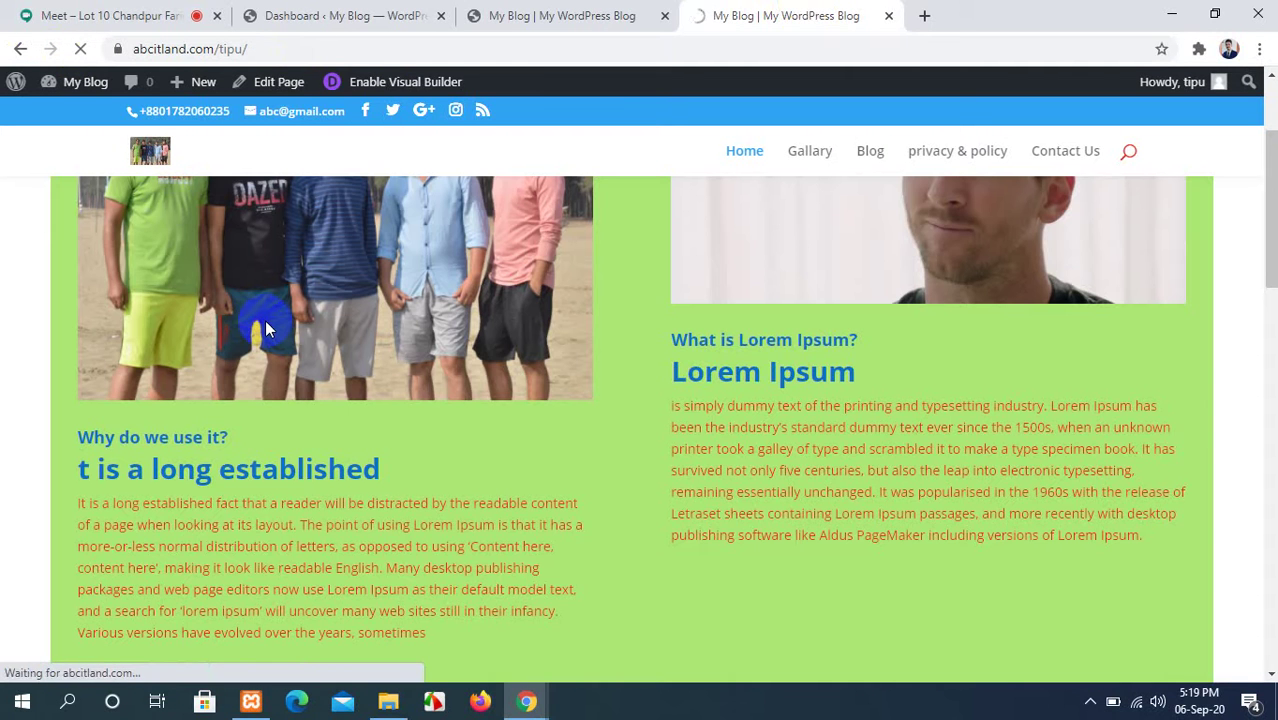
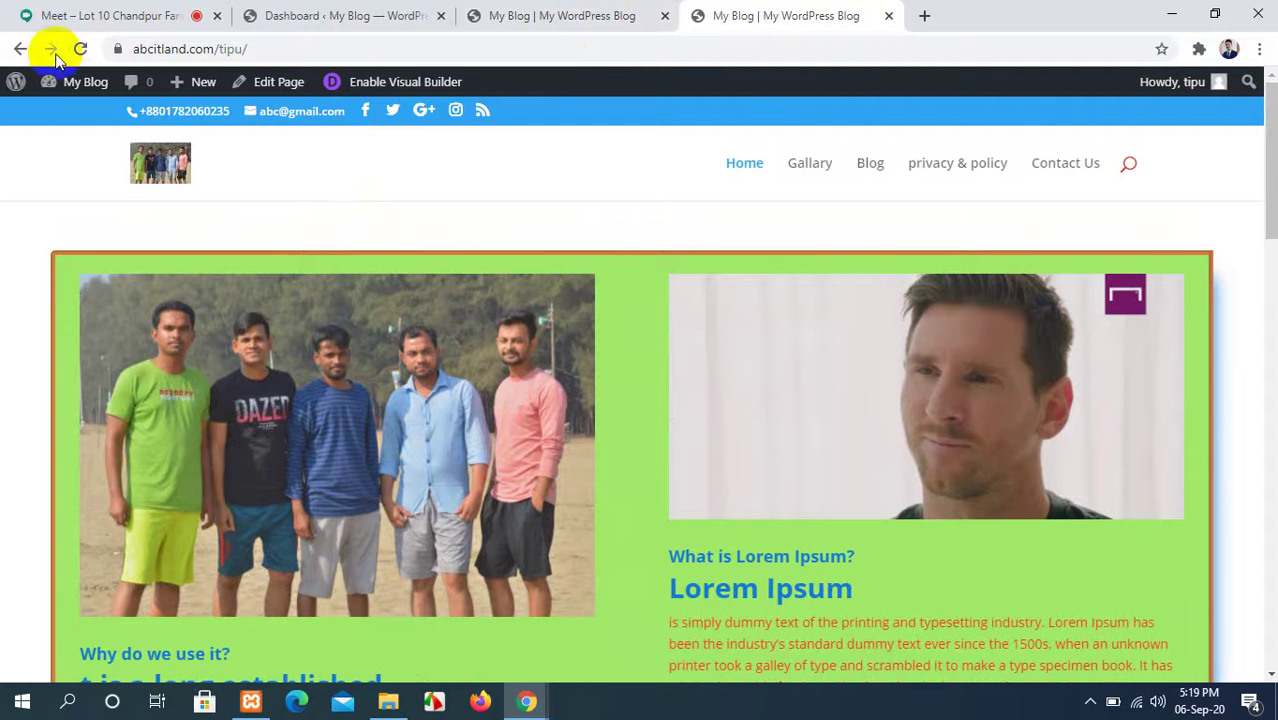
pyautogui.click(82, 49)
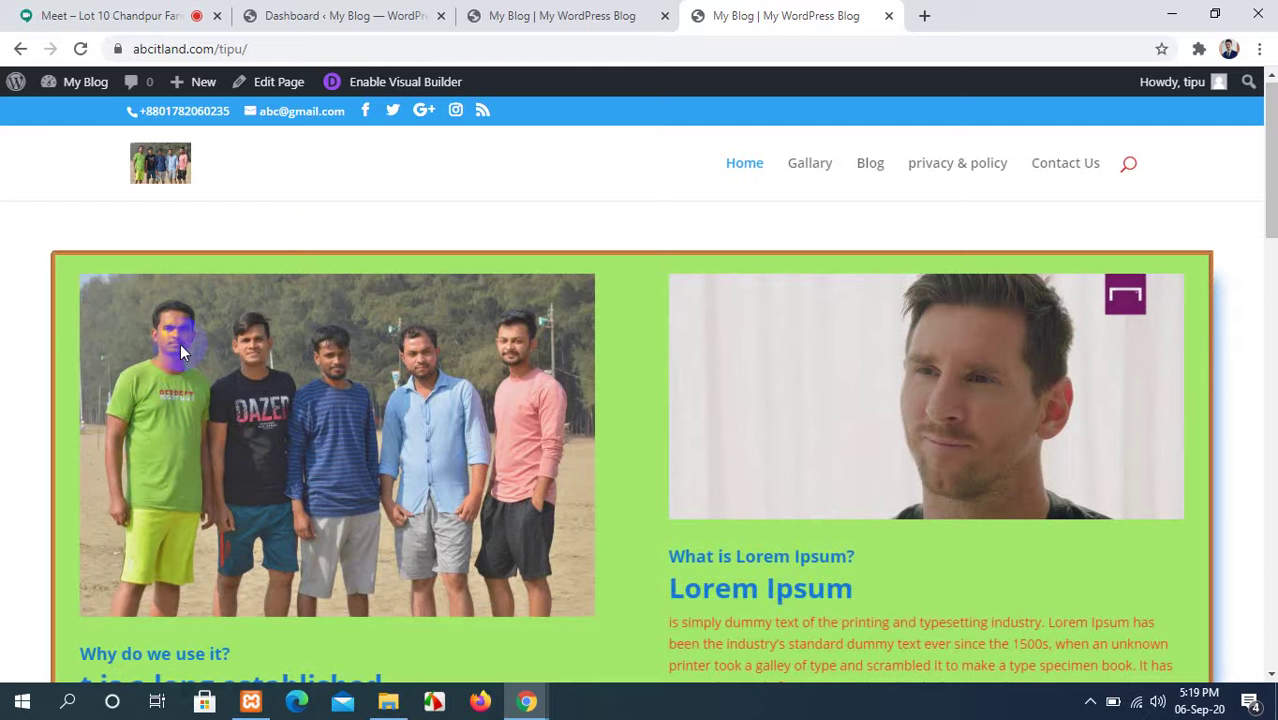
# Return to the page in the Visual Builder and reopen the green row's Design settings.
pyautogui.click(490, 15)
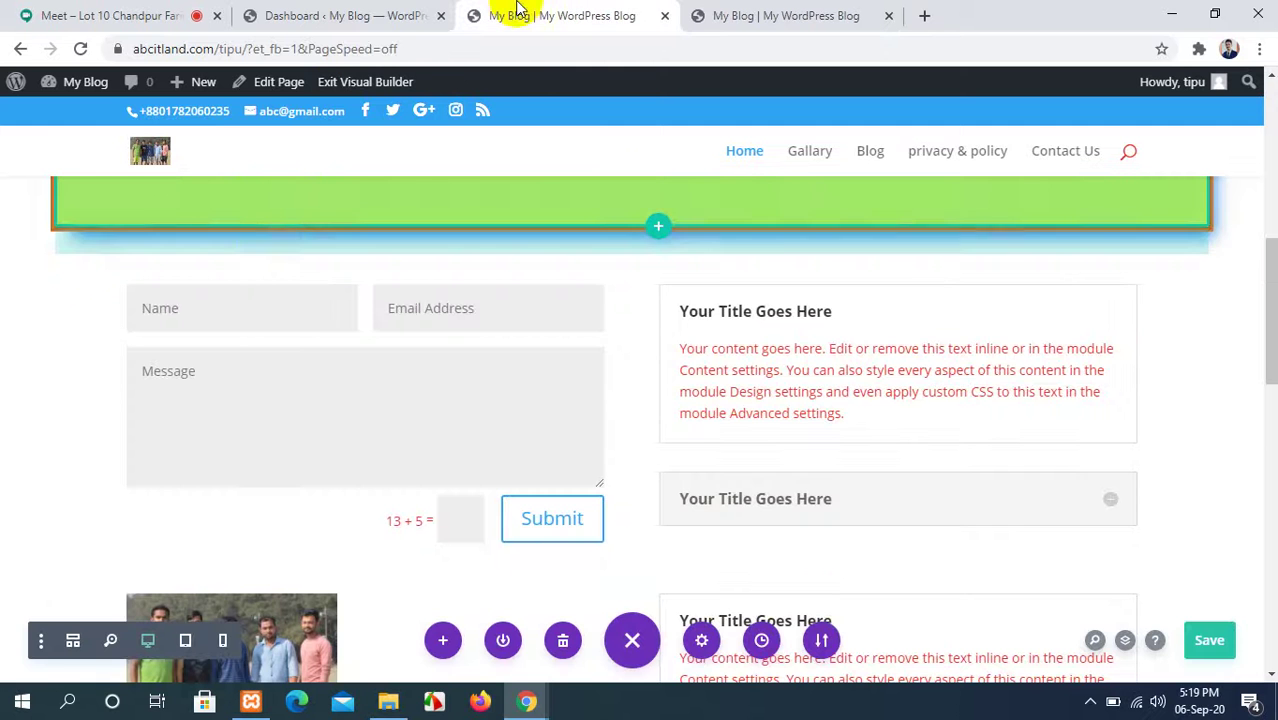
pyautogui.click(372, 16)
pyautogui.click(513, 15)
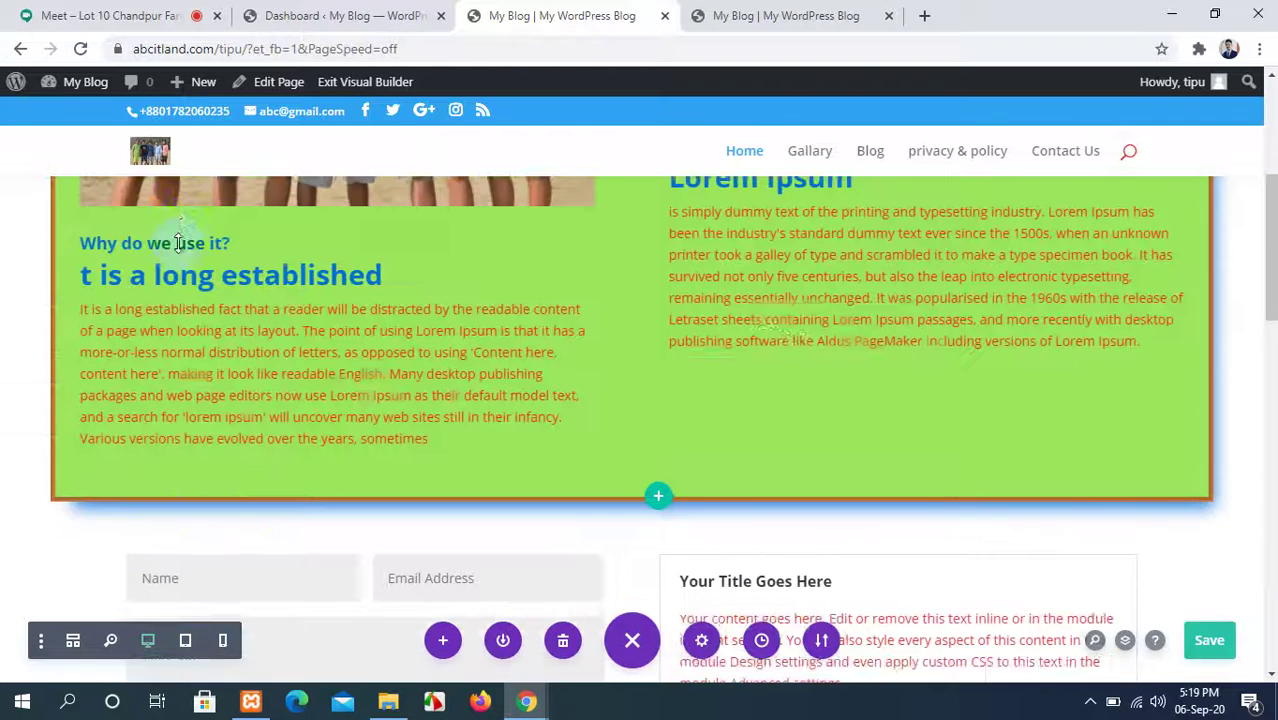
pyautogui.scroll(5, 176, 243)
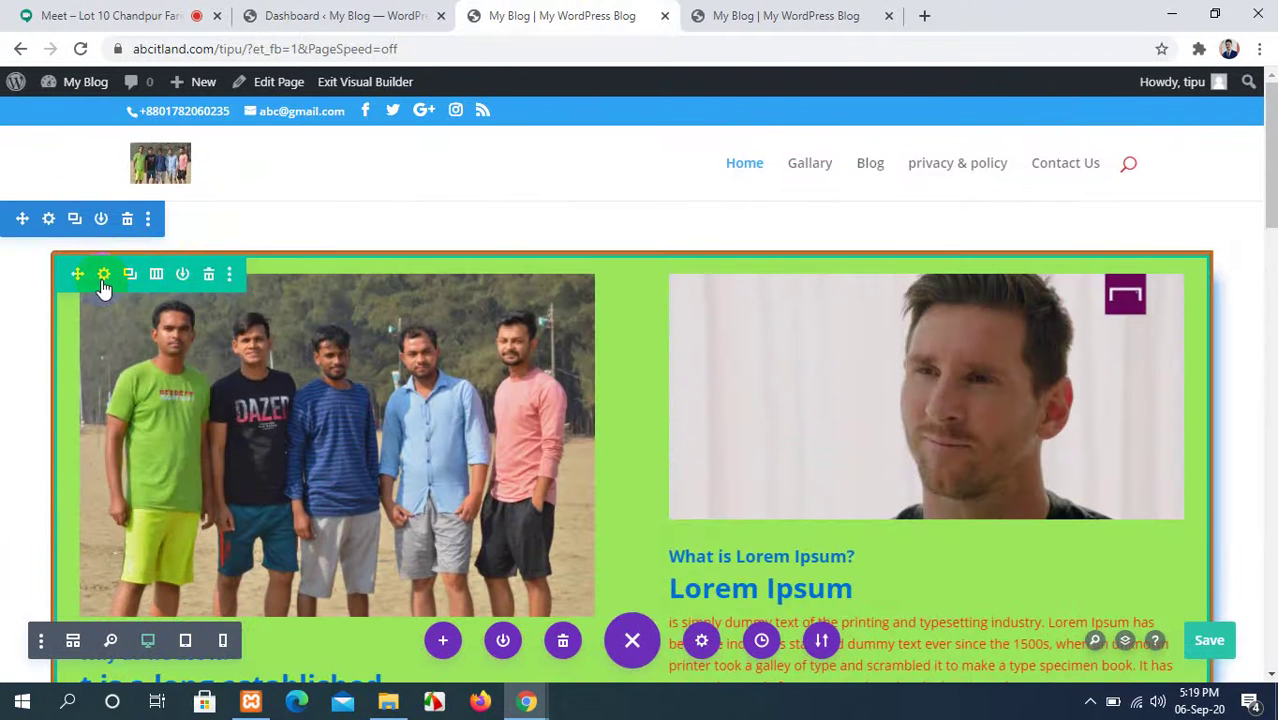
pyautogui.click(103, 276)
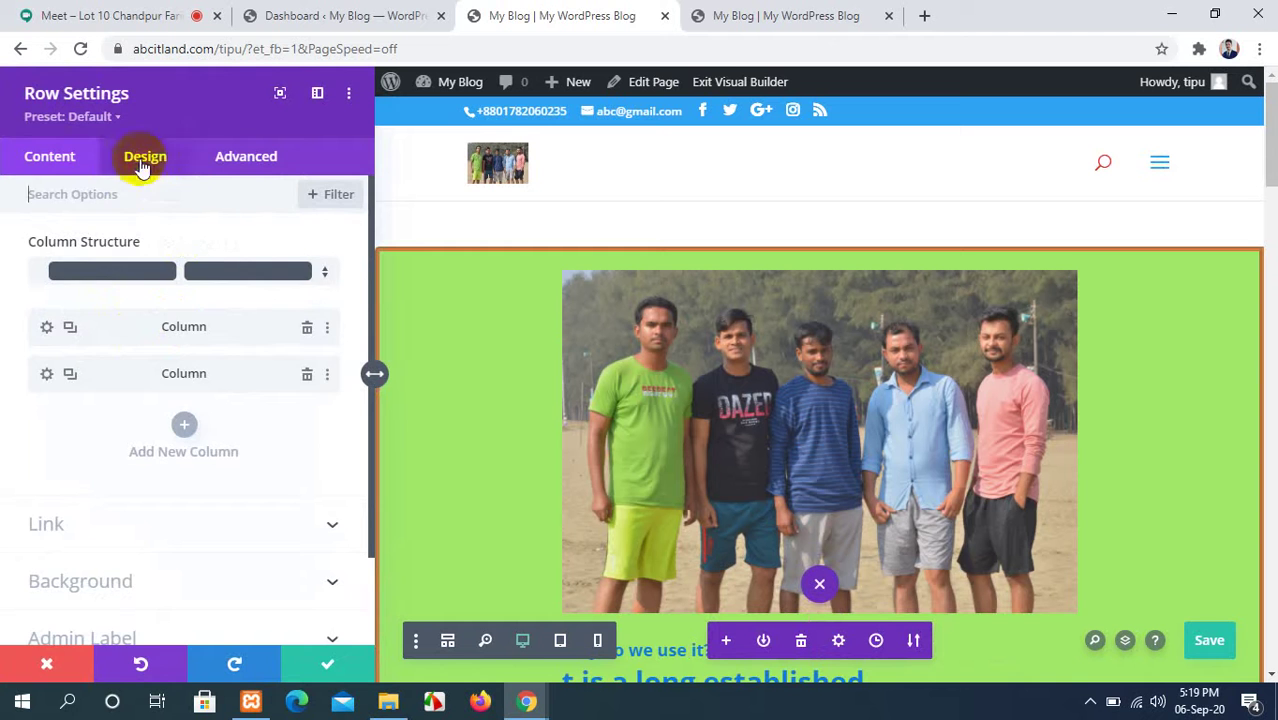
pyautogui.click(143, 160)
# Expand the row's Transform options and look through the scale controls and neighbouring design sections.
pyautogui.scroll(-1, 177, 405)
pyautogui.click(262, 471)
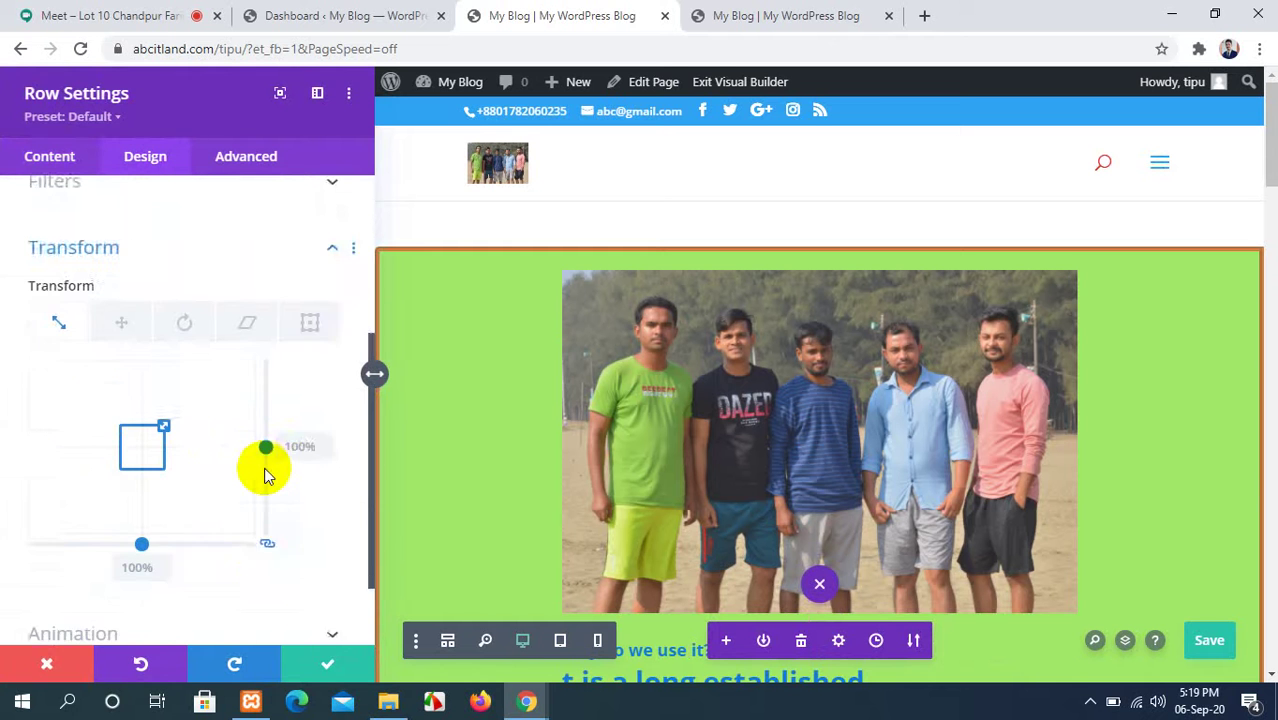
pyautogui.scroll(-2, 265, 475)
pyautogui.scroll(3, 265, 475)
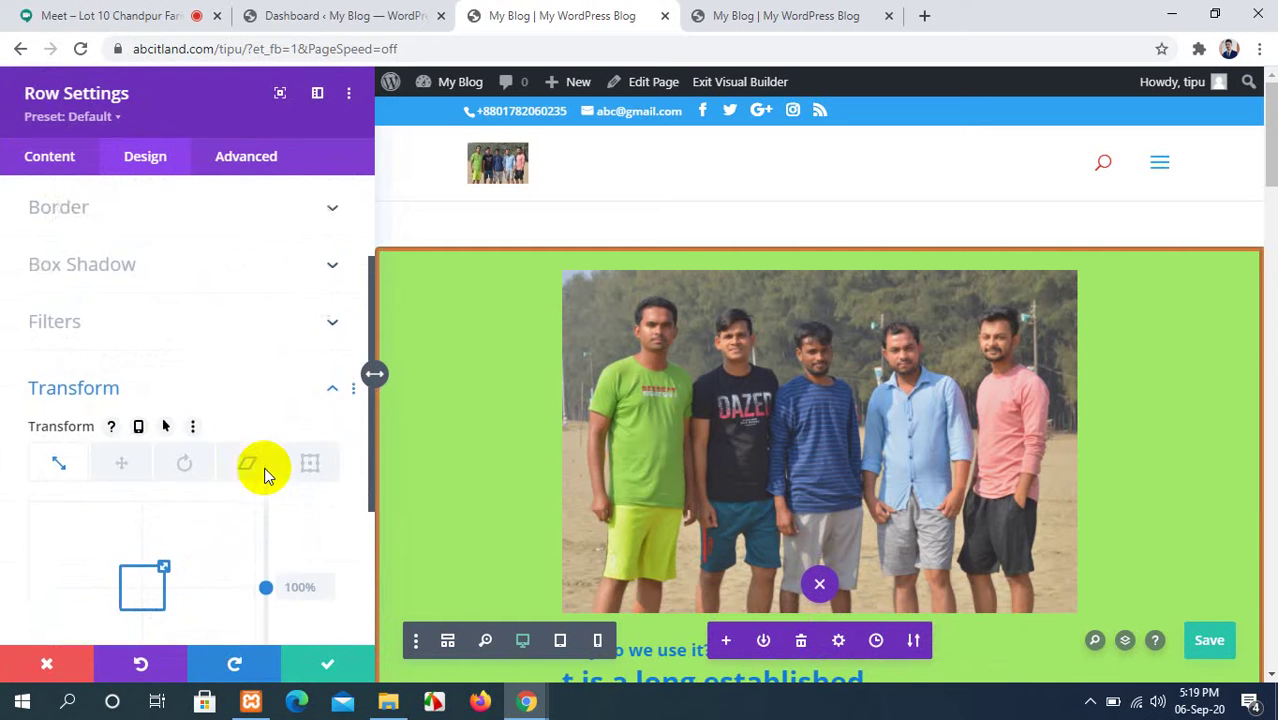
pyautogui.scroll(-3, 265, 475)
pyautogui.scroll(2, 265, 475)
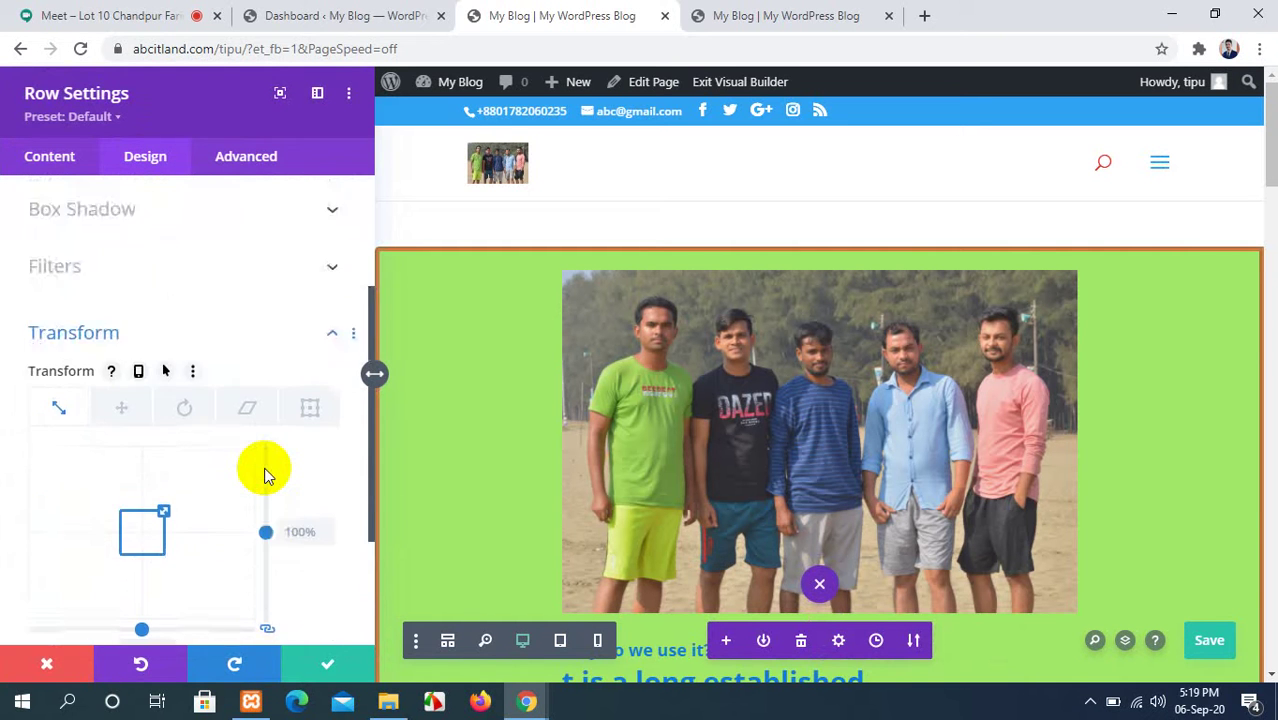
pyautogui.scroll(-2, 265, 475)
pyautogui.scroll(2, 265, 475)
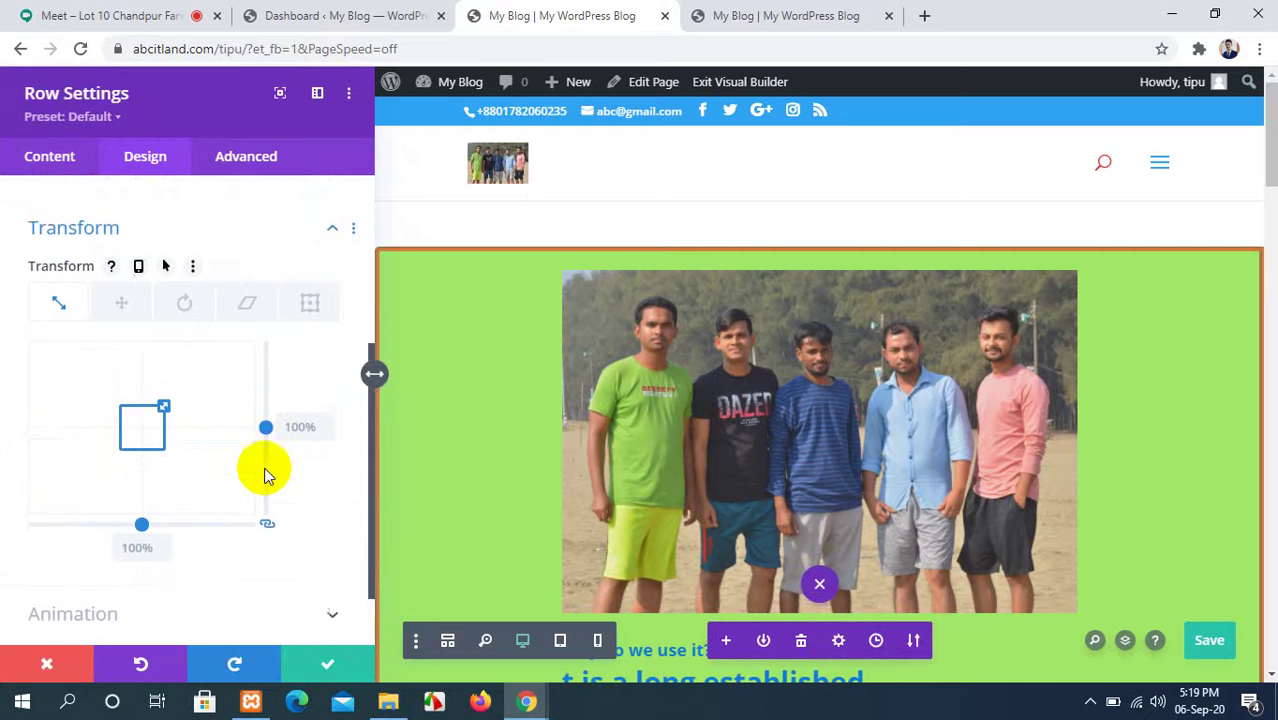
pyautogui.scroll(3, 175, 288)
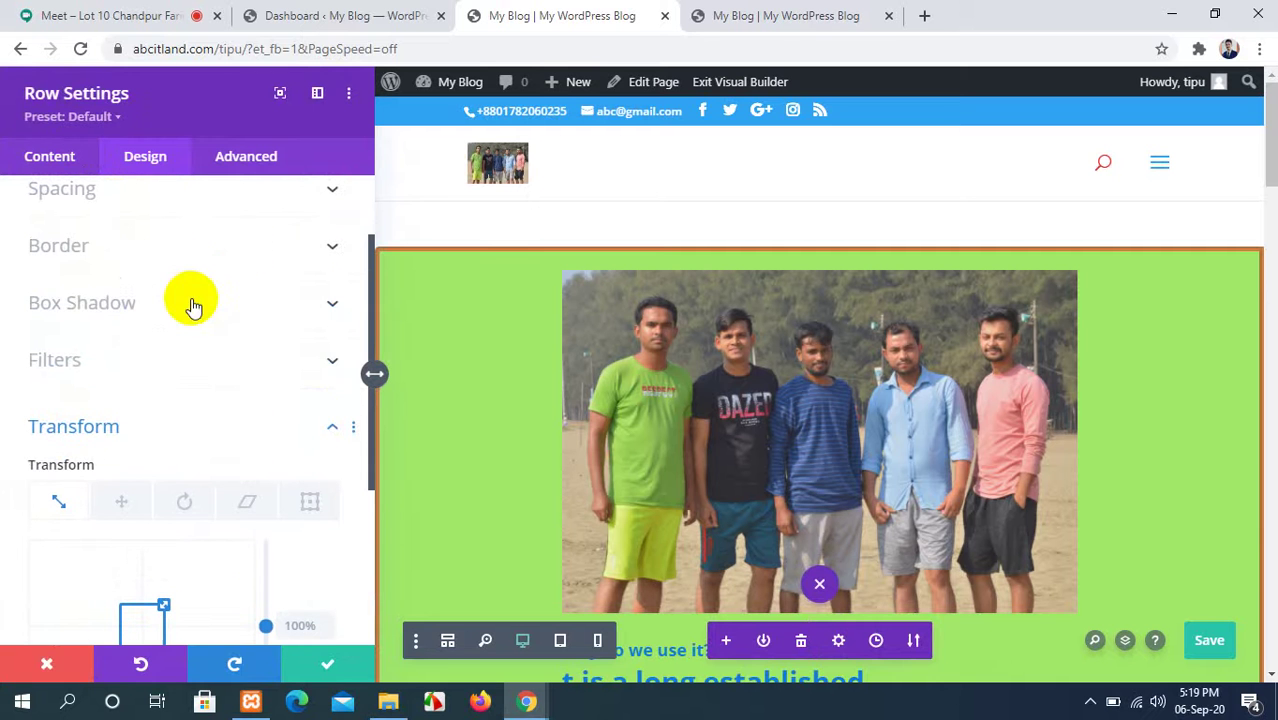
# Change the green row's animation style to Slide, apply the row settings and save the page.
pyautogui.click(320, 428)
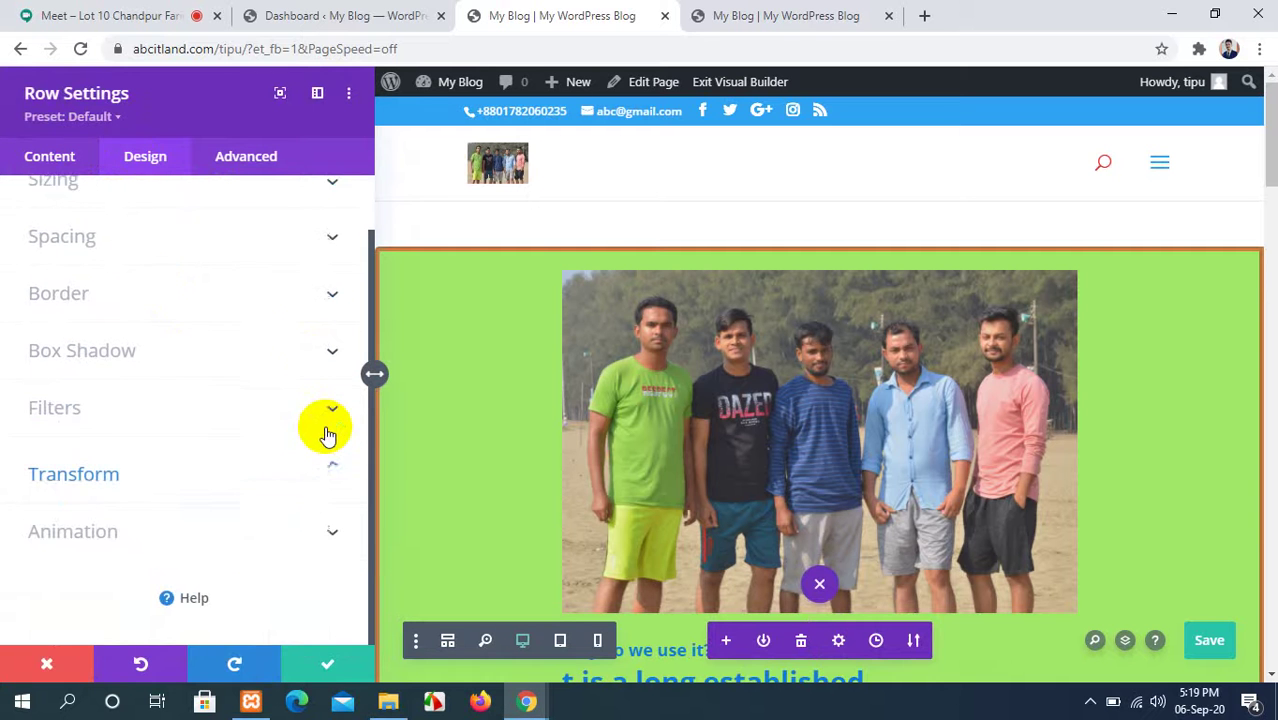
pyautogui.click(324, 525)
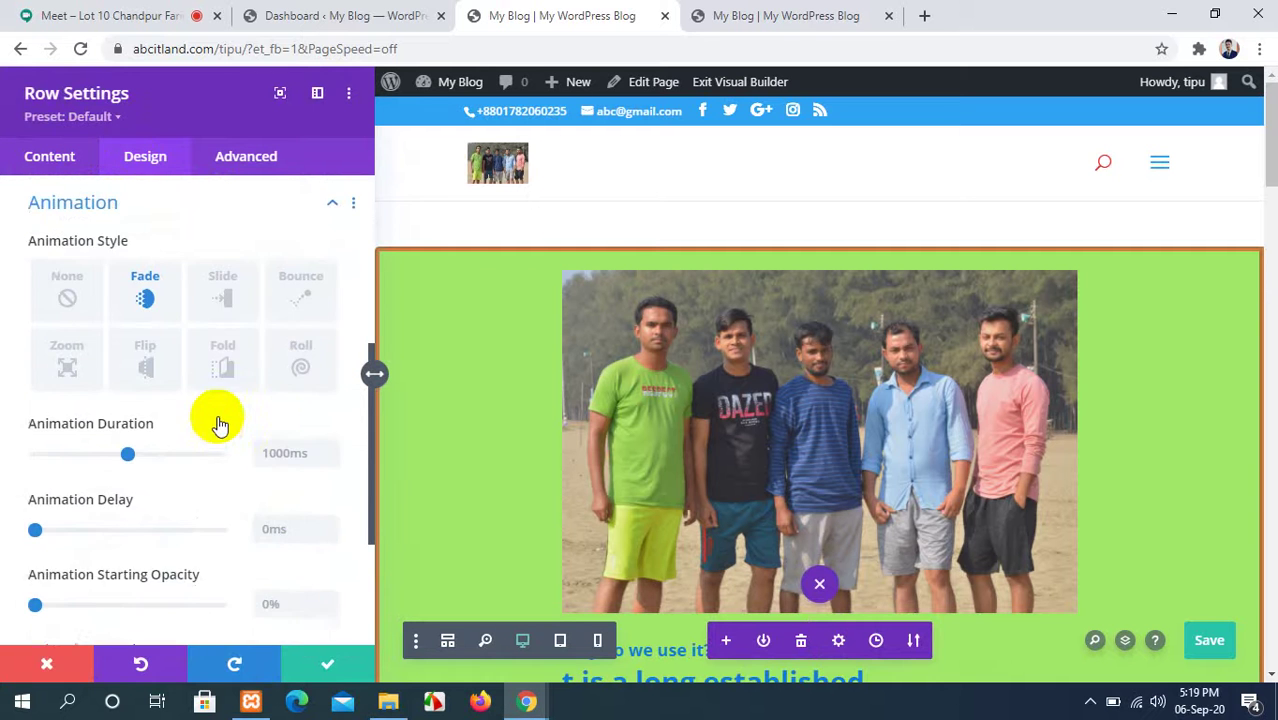
pyautogui.scroll(-2, 217, 422)
pyautogui.scroll(2, 217, 422)
pyautogui.scroll(2, 225, 423)
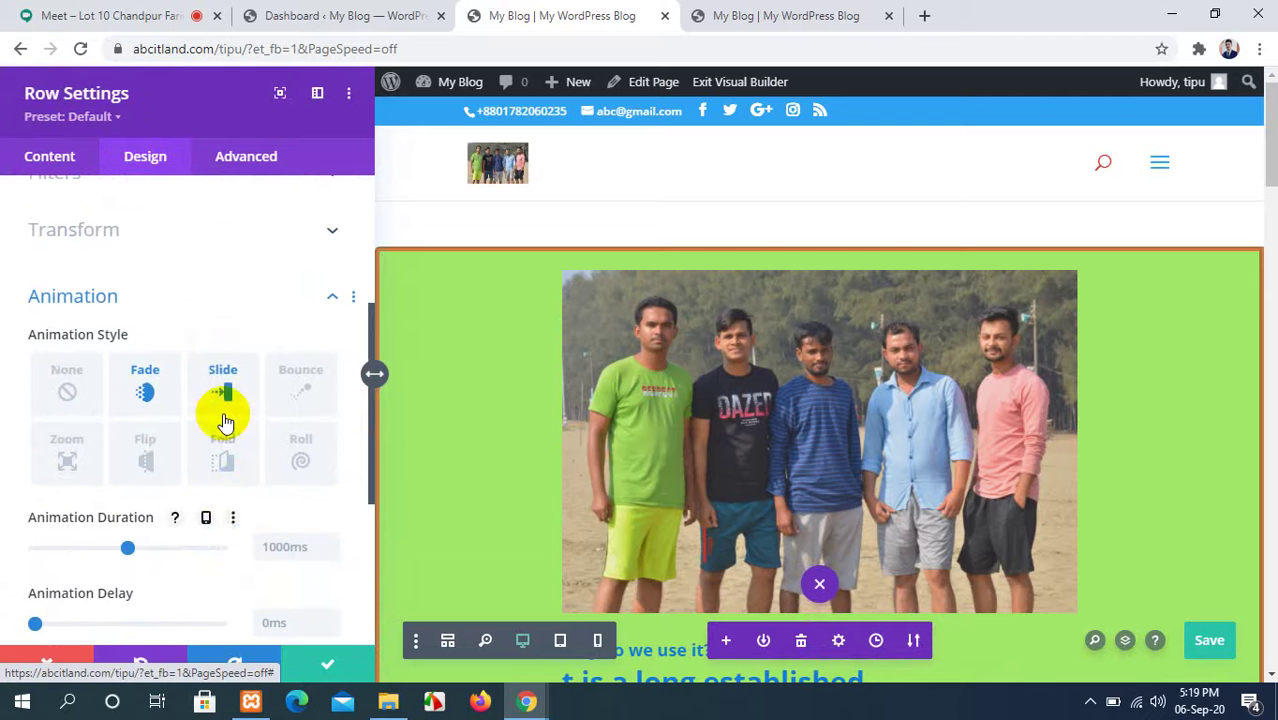
pyautogui.click(205, 388)
pyautogui.click(220, 386)
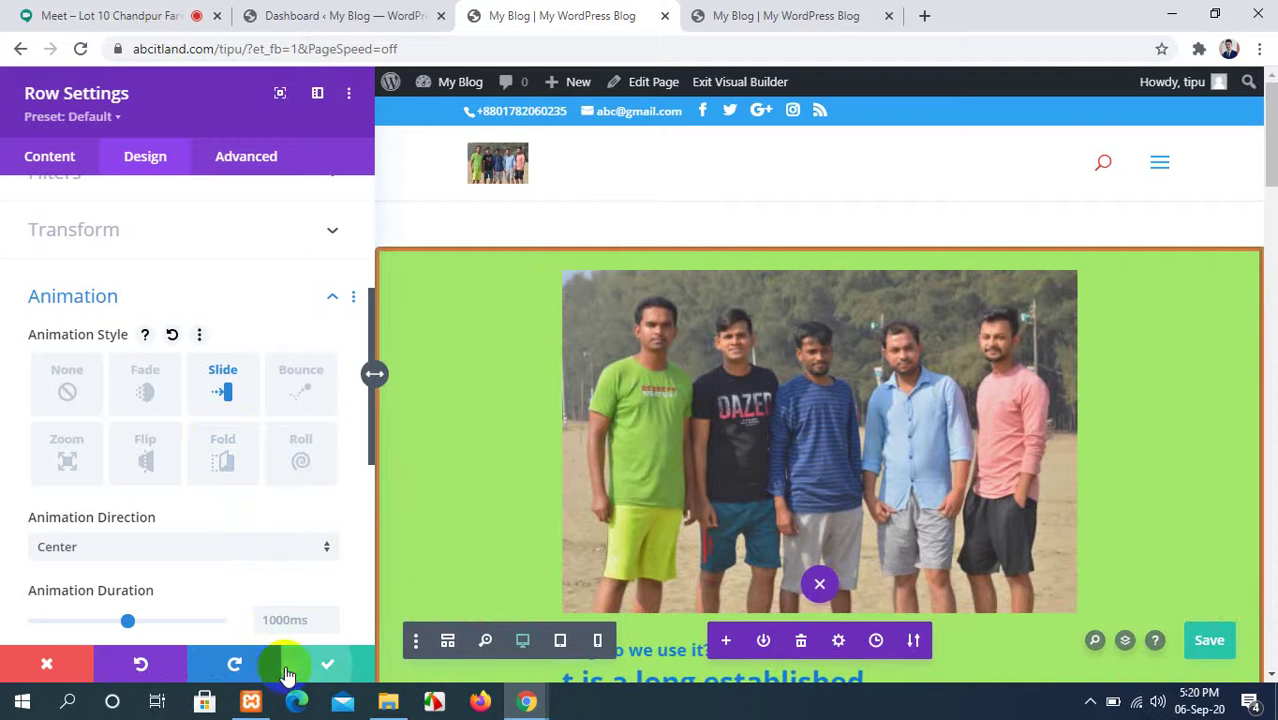
pyautogui.click(290, 672)
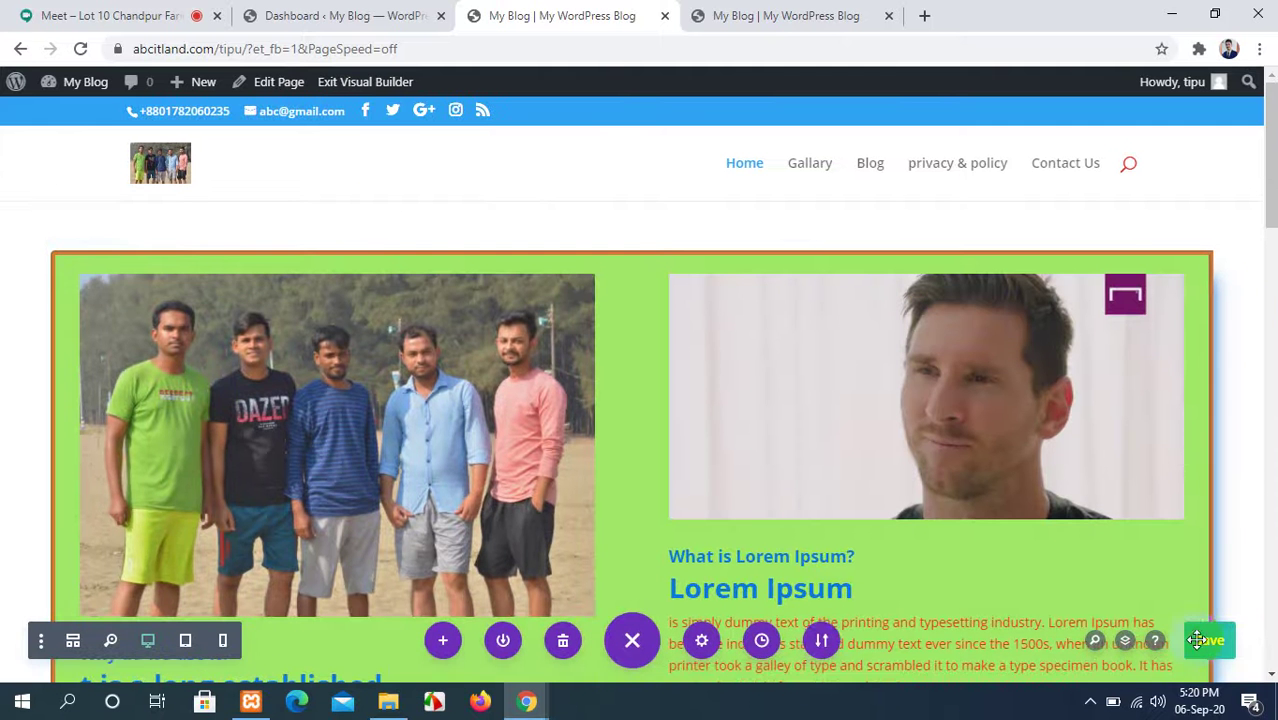
pyautogui.click(1208, 642)
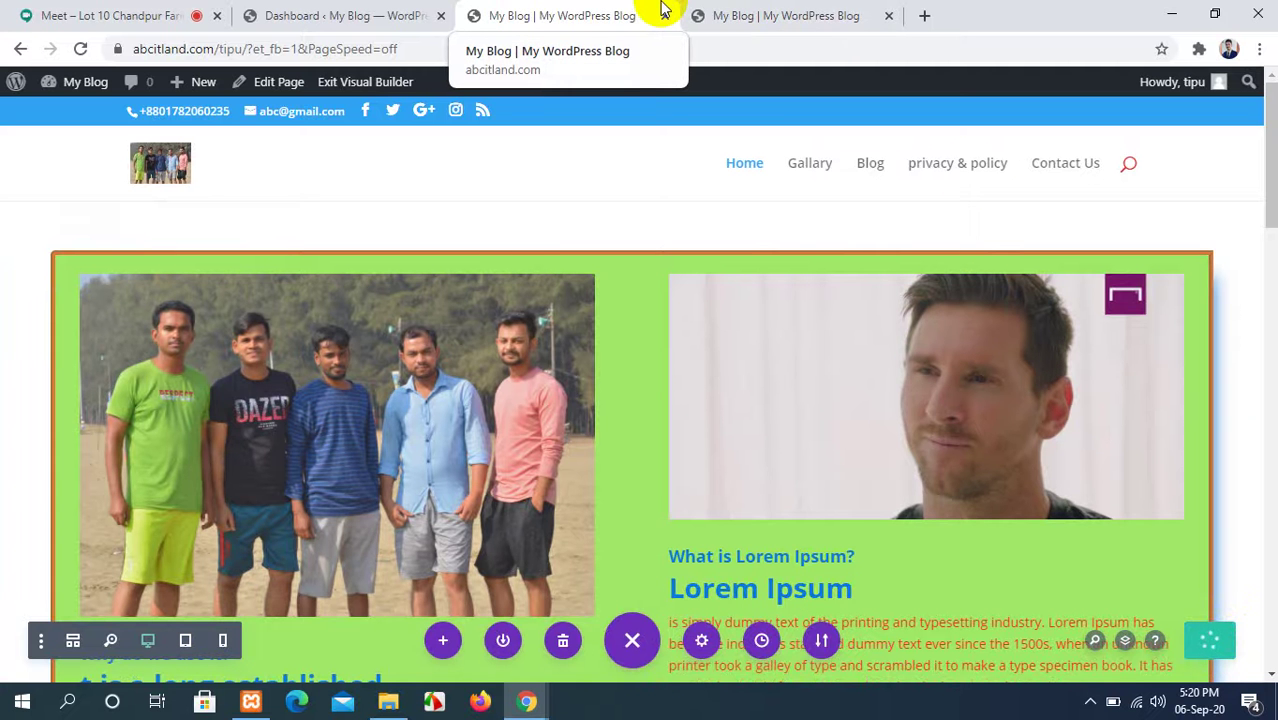
# Switch to the published page and reload it to check the green row's slide animation.
pyautogui.click(740, 15)
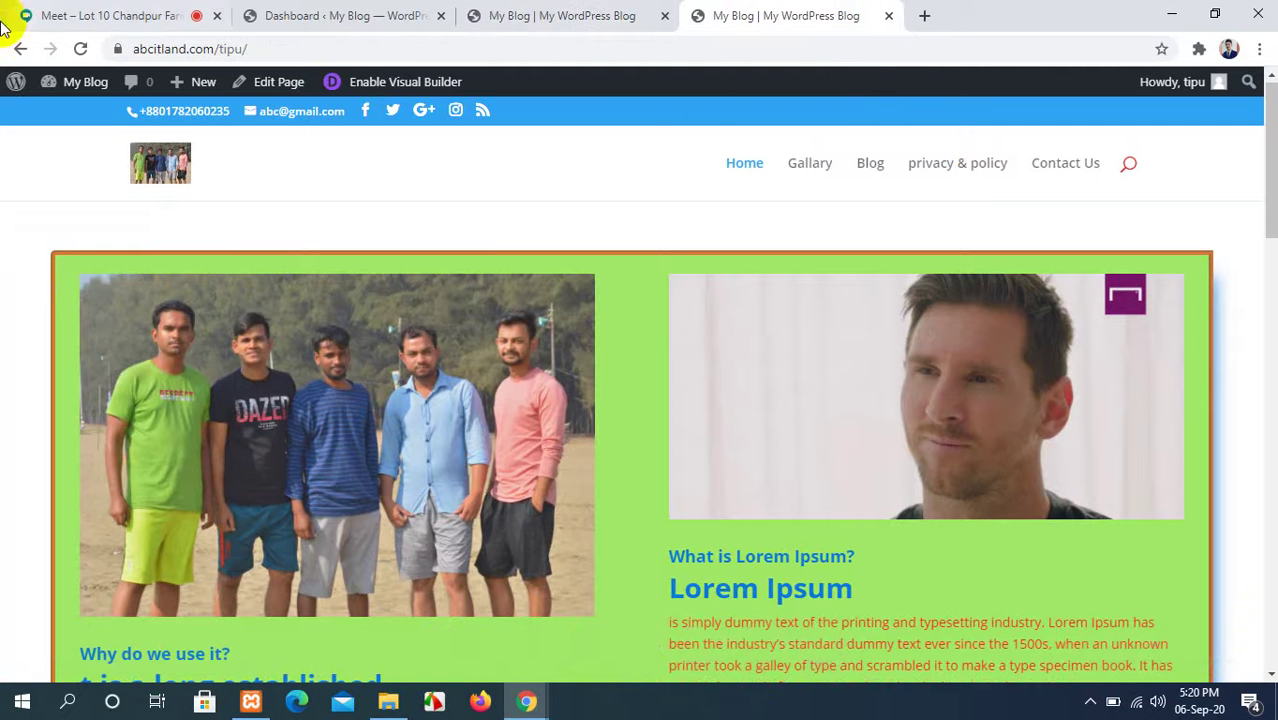
pyautogui.click(81, 48)
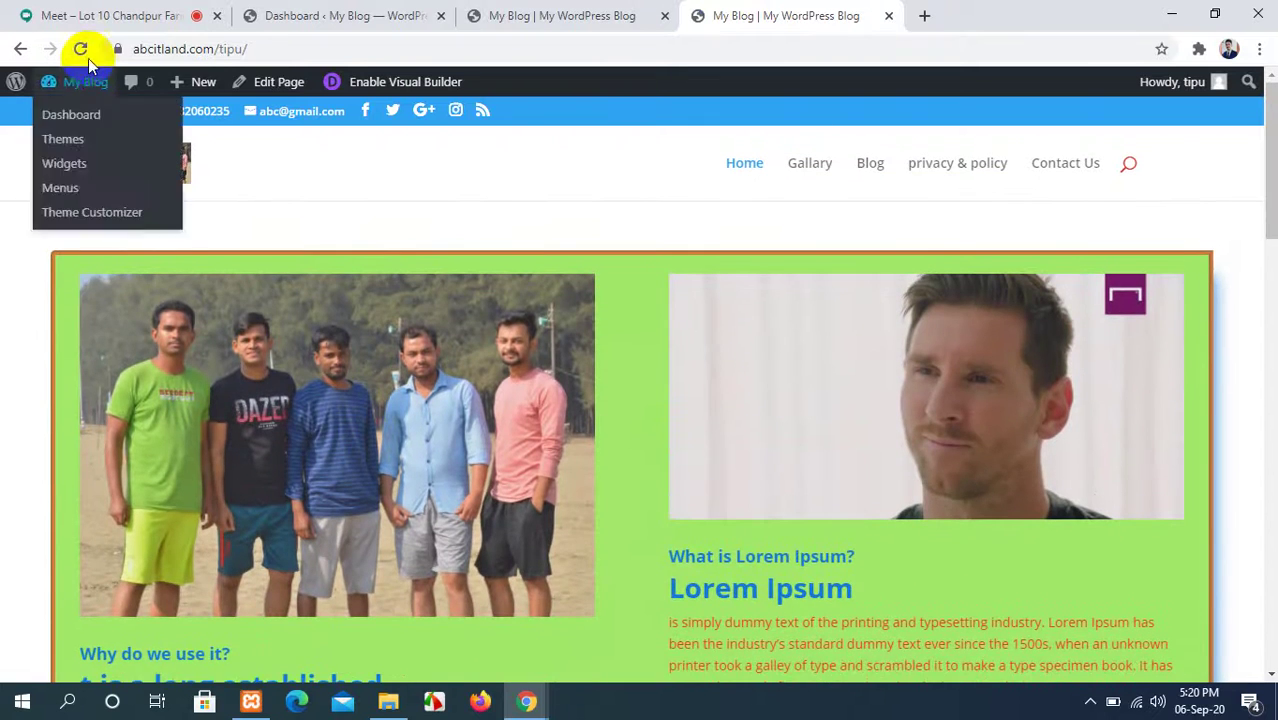
pyautogui.click(81, 50)
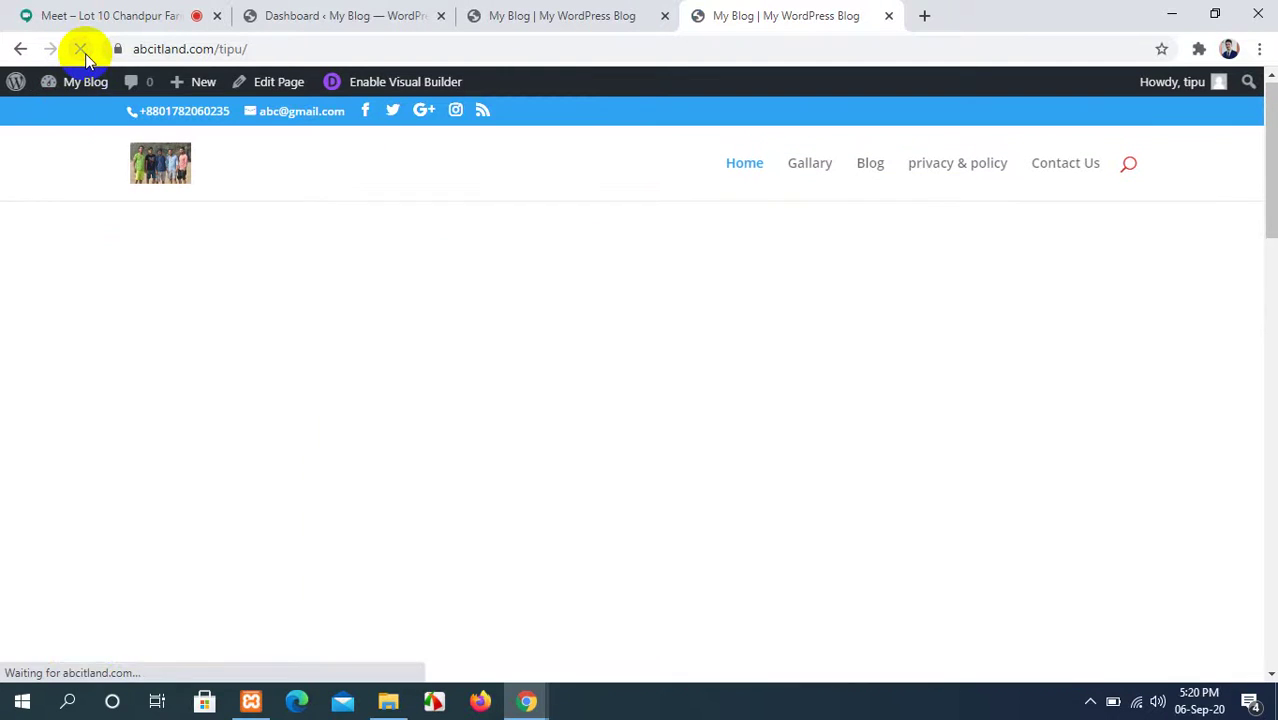
pyautogui.scroll(-5, 651, 432)
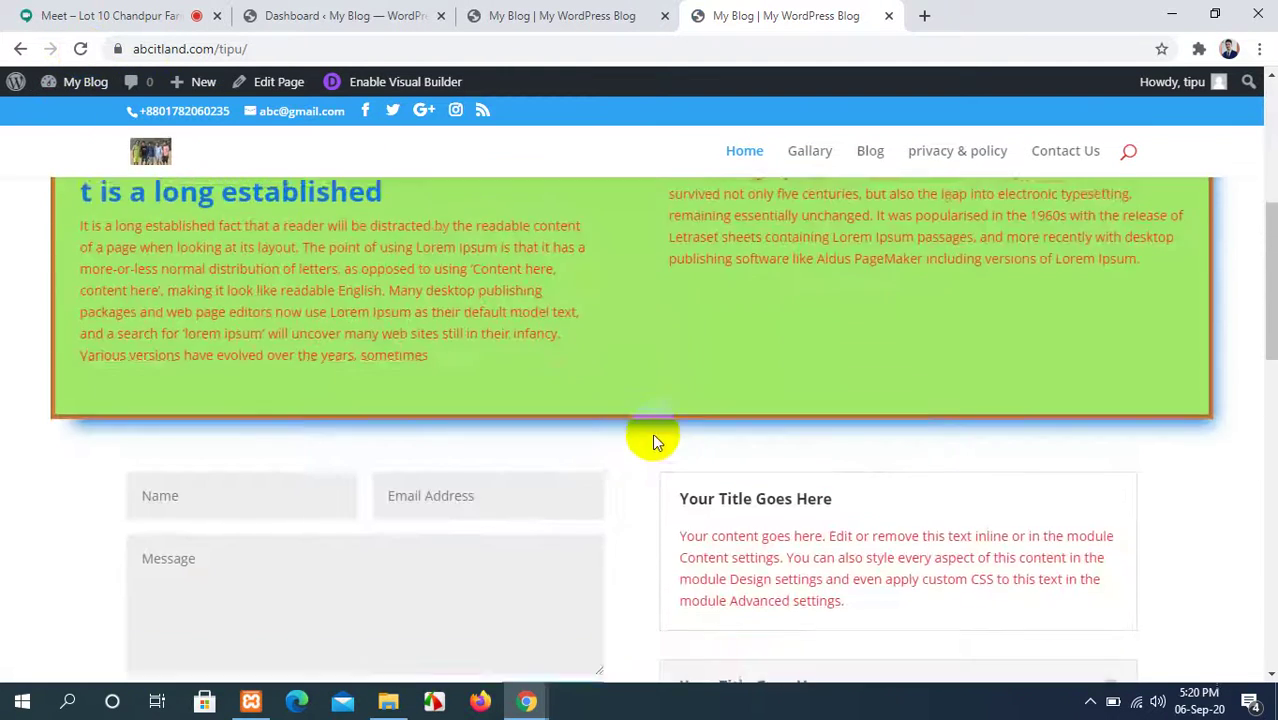
pyautogui.scroll(5, 655, 434)
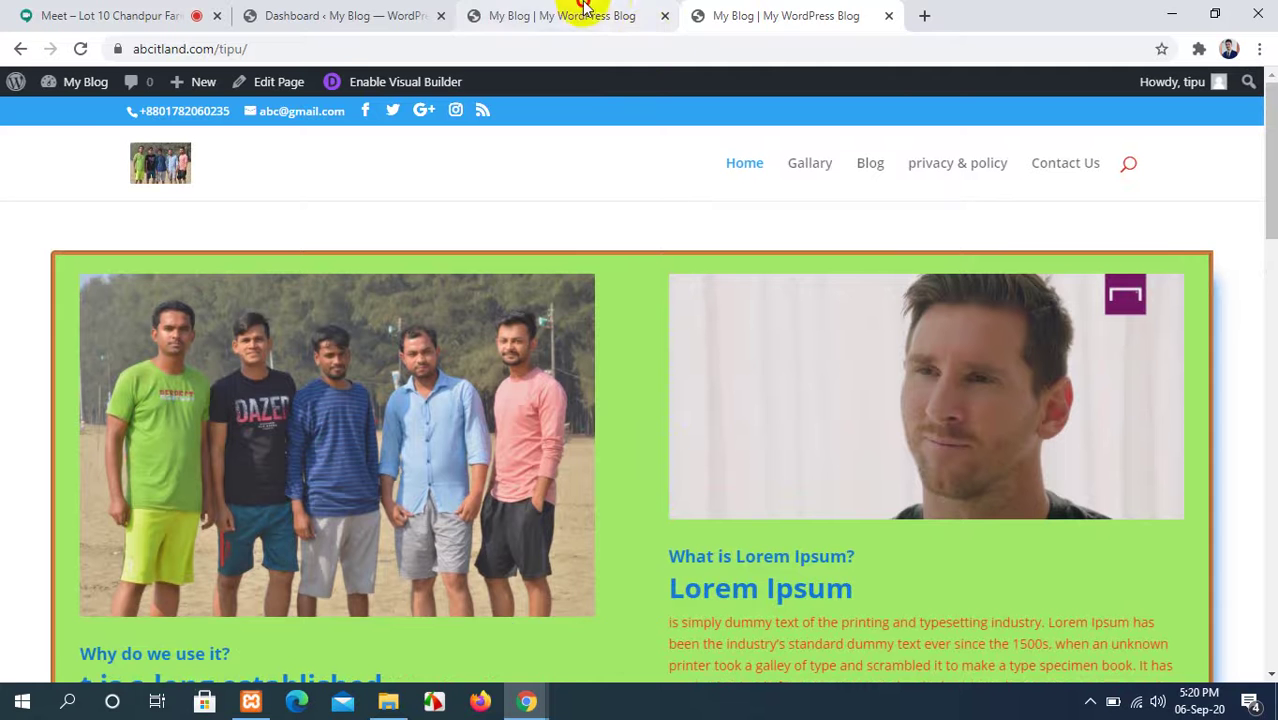
# Return to the page in the Visual Builder and reopen the green row's Animation options in its Design settings.
pyautogui.click(585, 8)
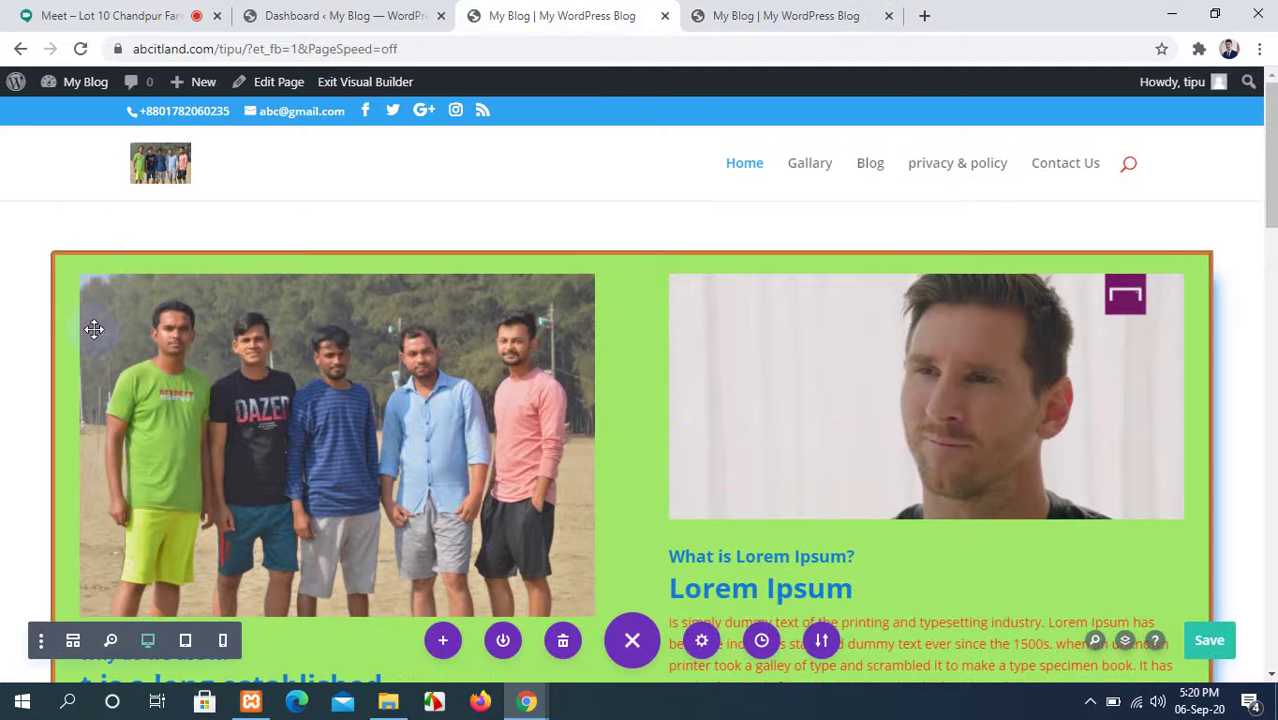
pyautogui.click(106, 275)
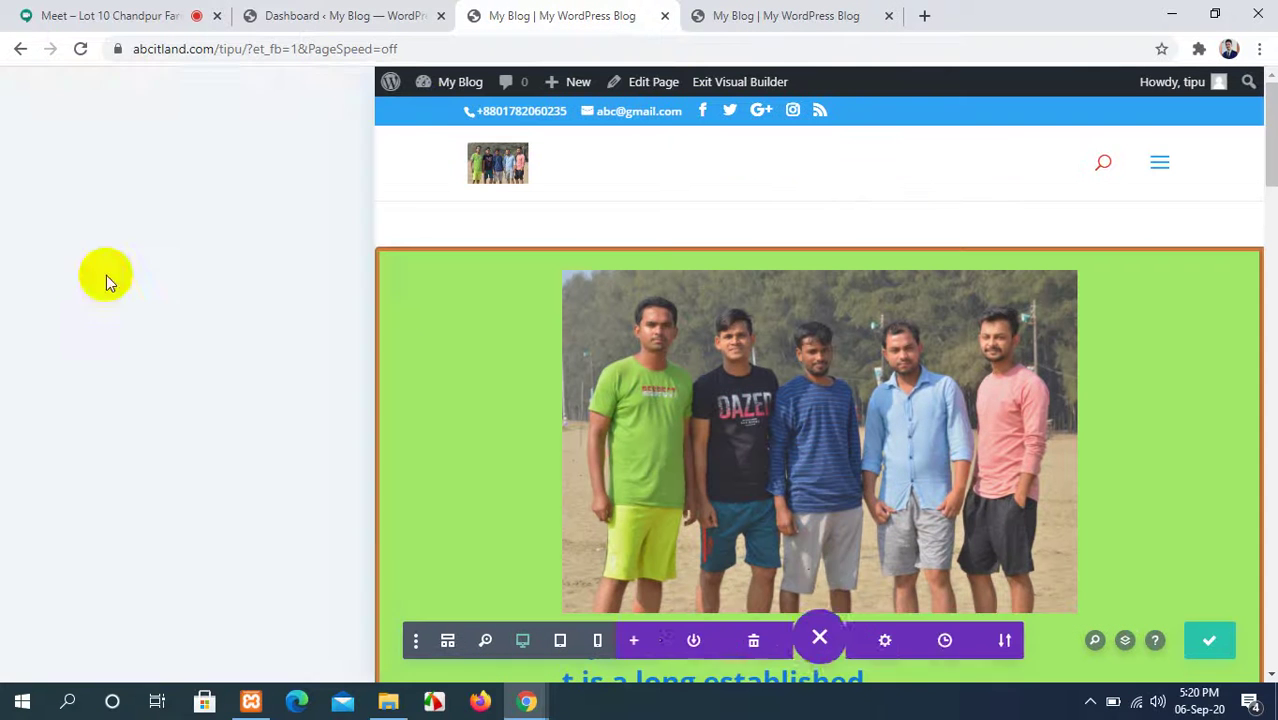
pyautogui.scroll(-1, 165, 516)
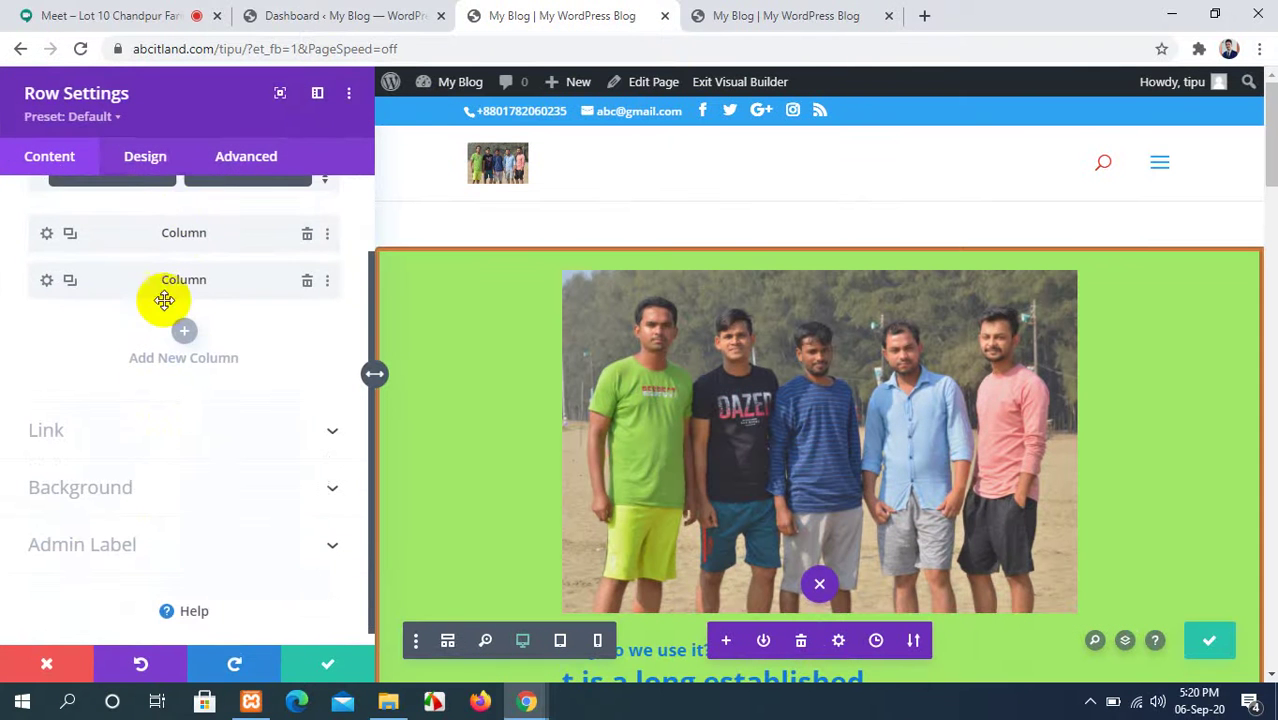
pyautogui.click(148, 160)
pyautogui.scroll(-1, 230, 470)
pyautogui.click(290, 540)
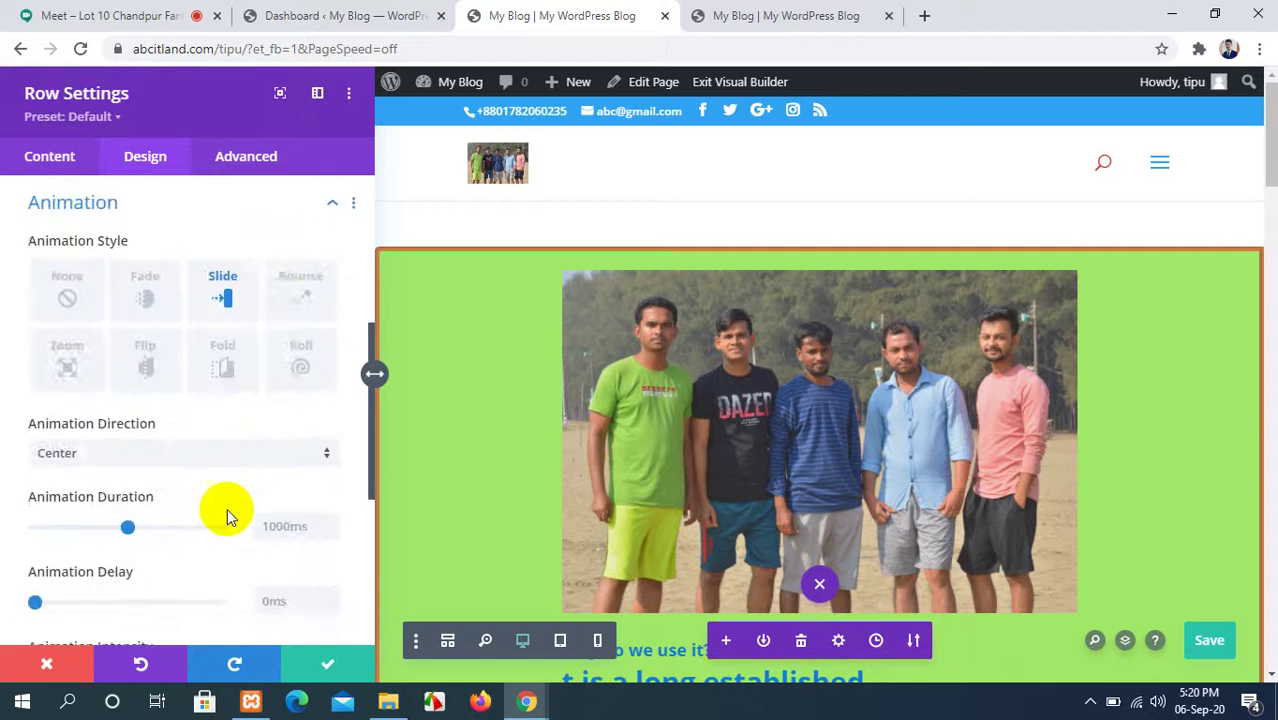
# Set the row's animation delay to 150 ms and its animation intensity to 46%.
pyautogui.scroll(-3, 228, 508)
pyautogui.scroll(2, 228, 507)
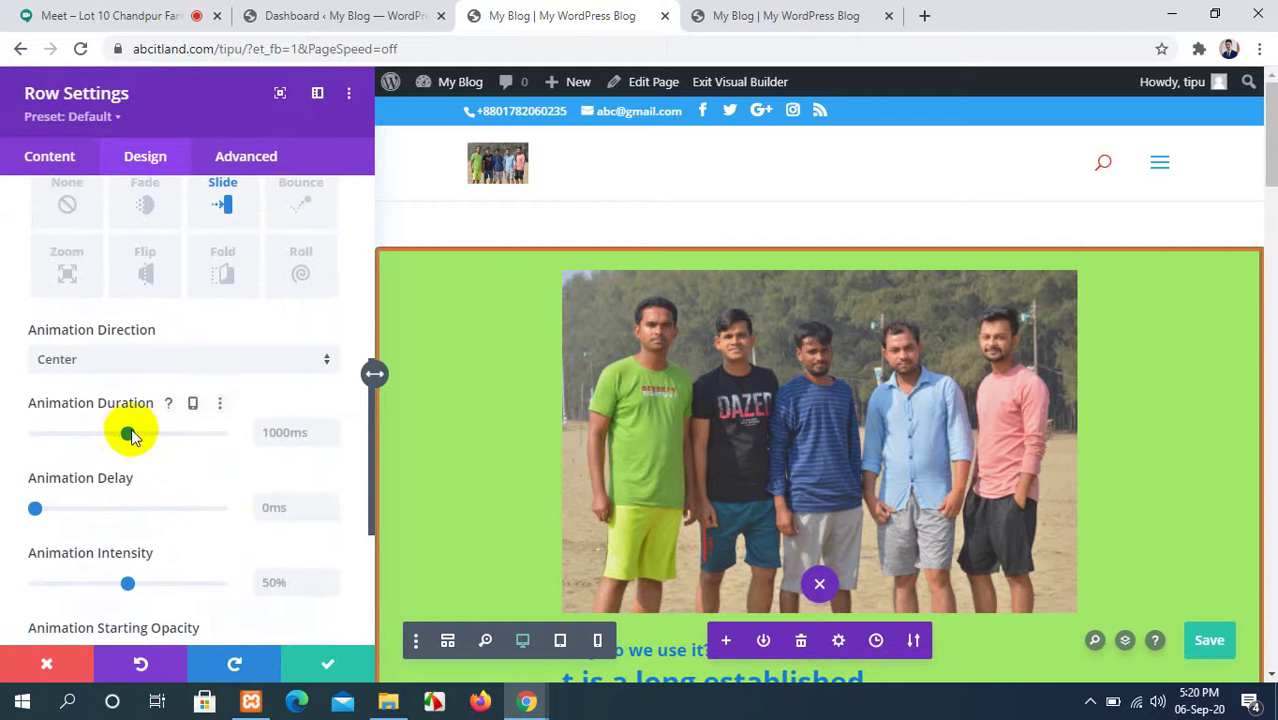
pyautogui.moveTo(128, 432)
pyautogui.mouseDown()
pyautogui.moveTo(140, 432)
pyautogui.moveTo(128, 437)
pyautogui.mouseUp()
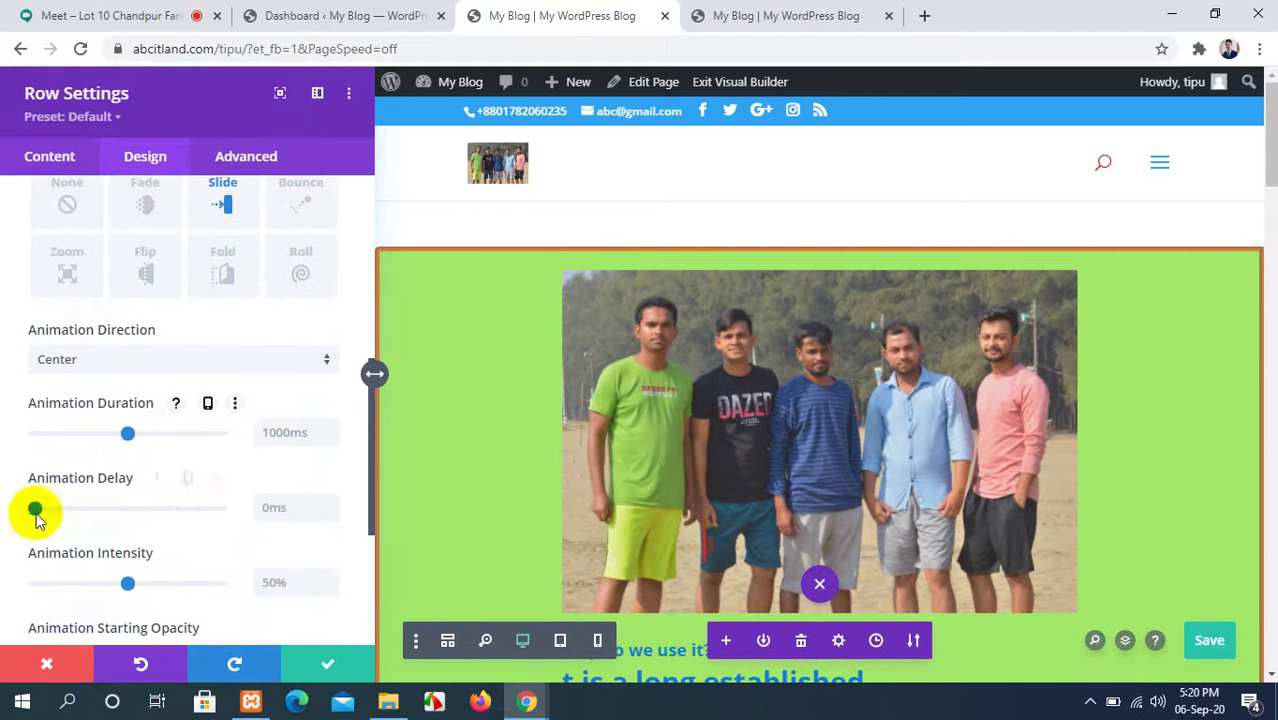
pyautogui.moveTo(34, 511); pyautogui.dragTo(47, 508)
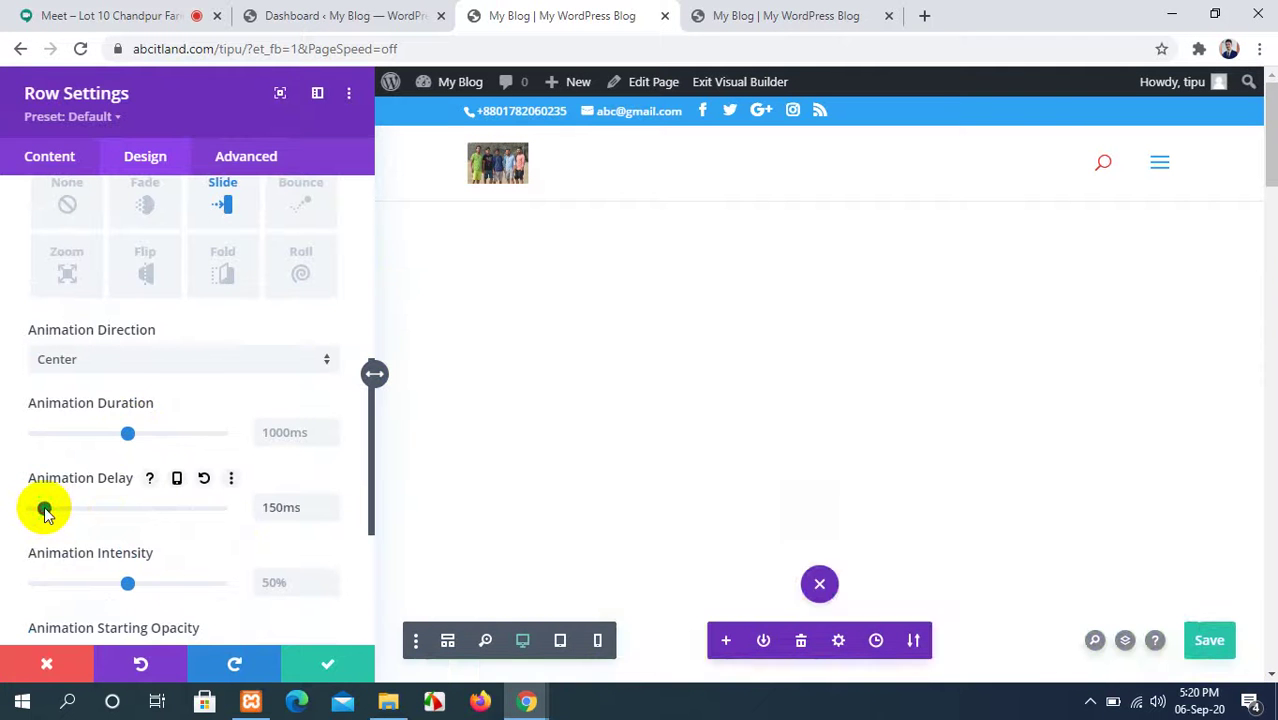
pyautogui.scroll(-1, 188, 520)
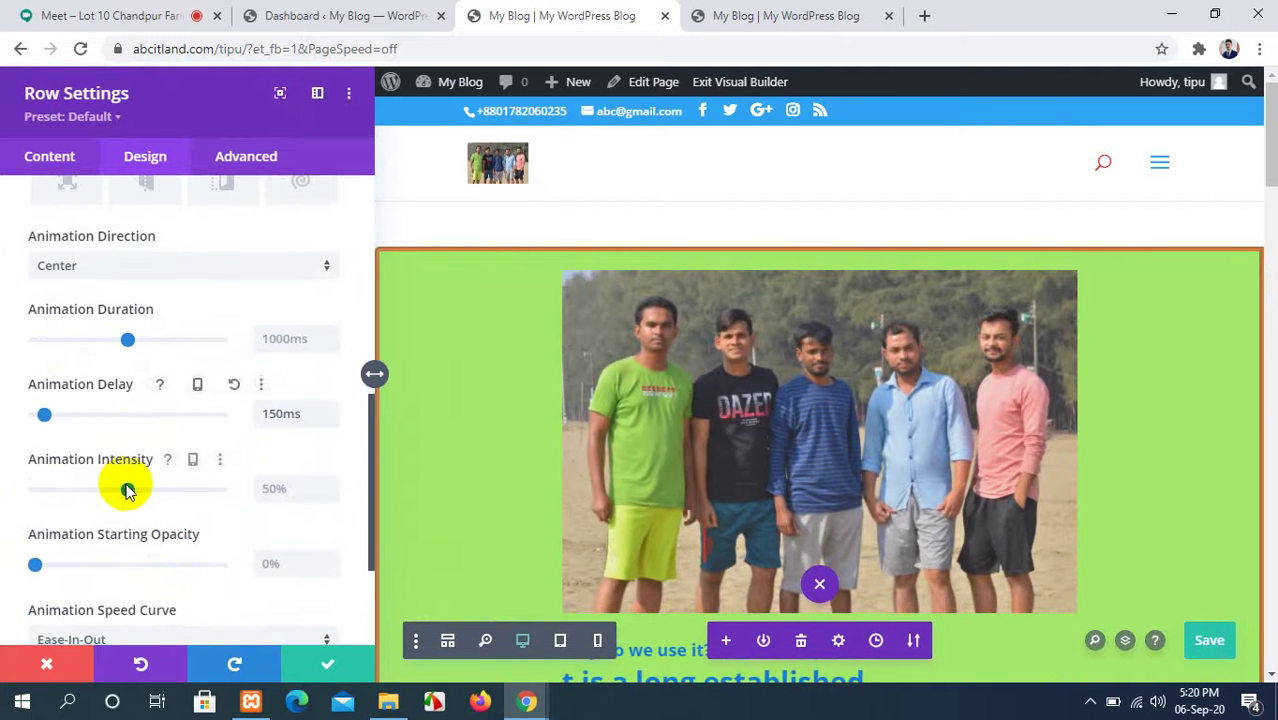
pyautogui.moveTo(121, 488); pyautogui.dragTo(119, 488)
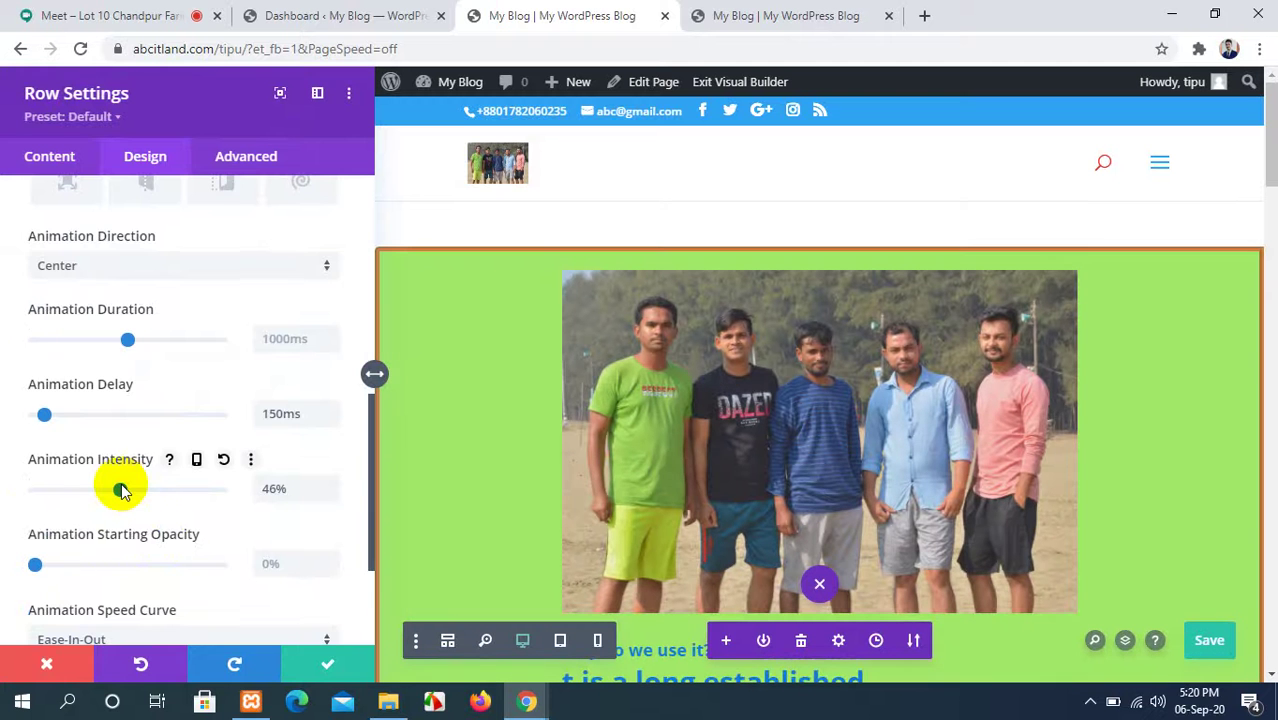
# Set the row's animation speed curve to Ease-In.
pyautogui.scroll(-1, 130, 492)
pyautogui.scroll(-1, 130, 492)
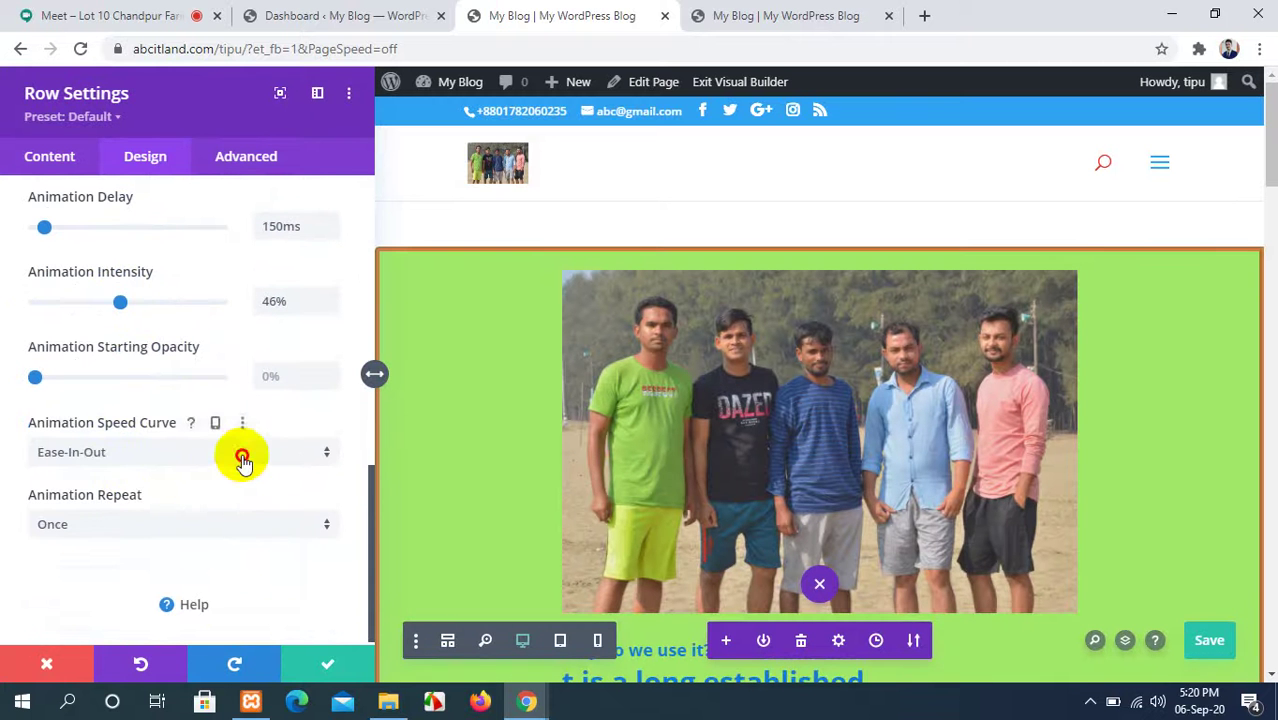
pyautogui.click(240, 455)
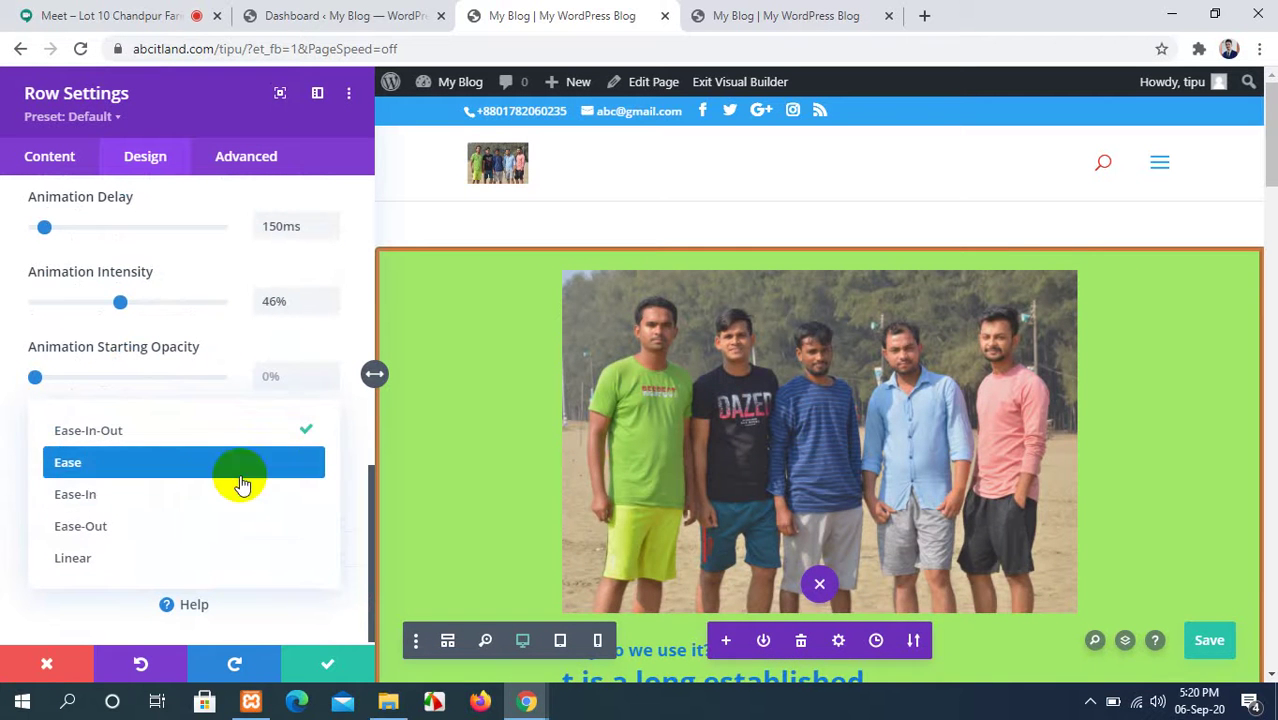
pyautogui.click(238, 494)
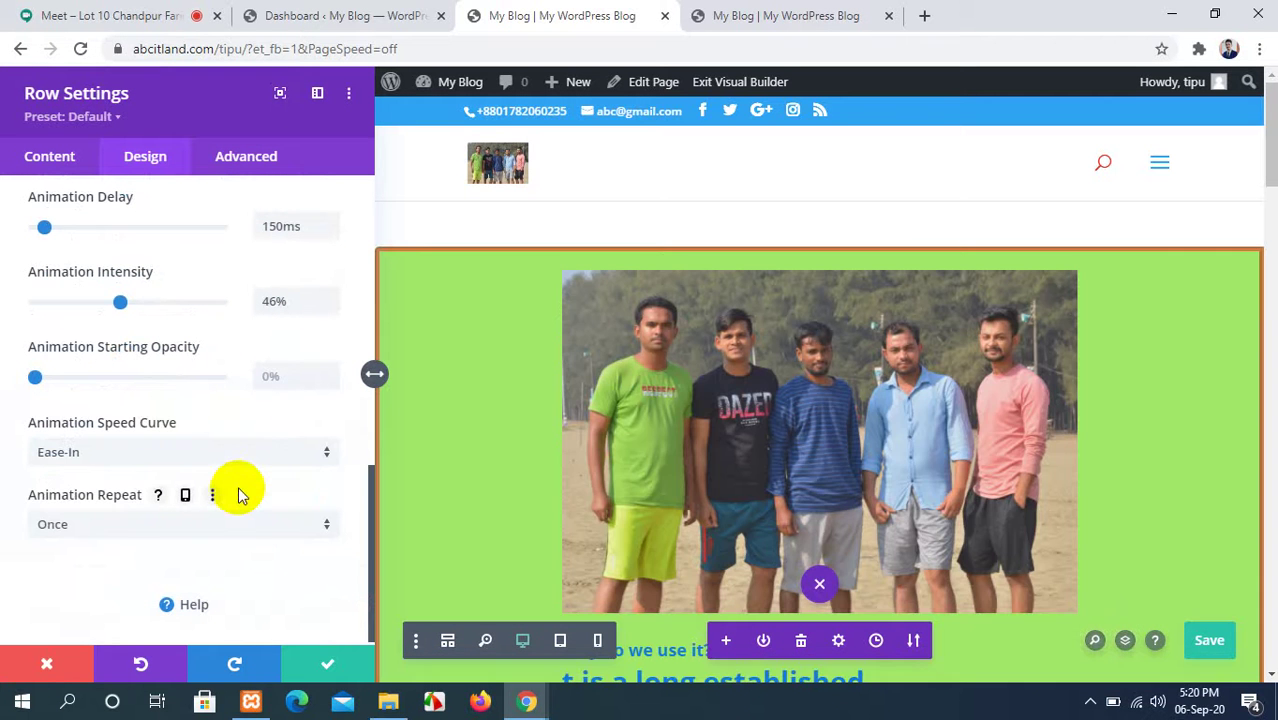
# Try the Loop option for the row's animation repeat and return it to Once.
pyautogui.click(293, 530)
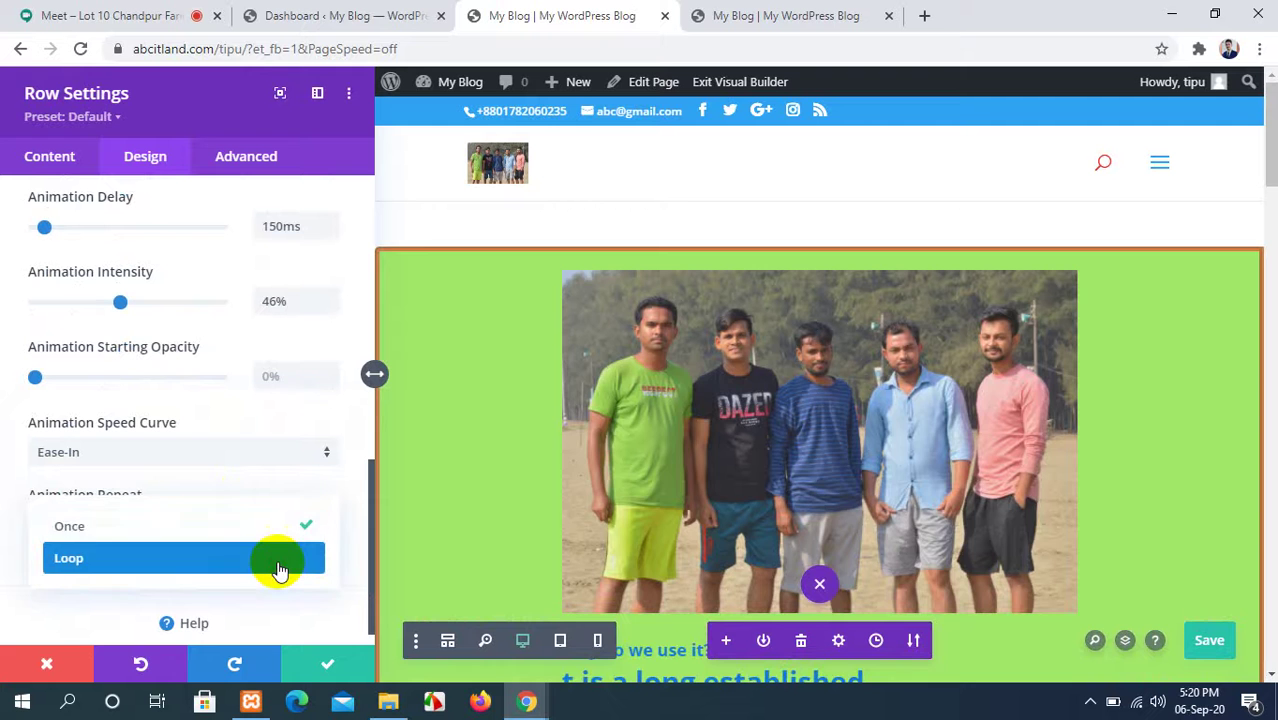
pyautogui.click(277, 563)
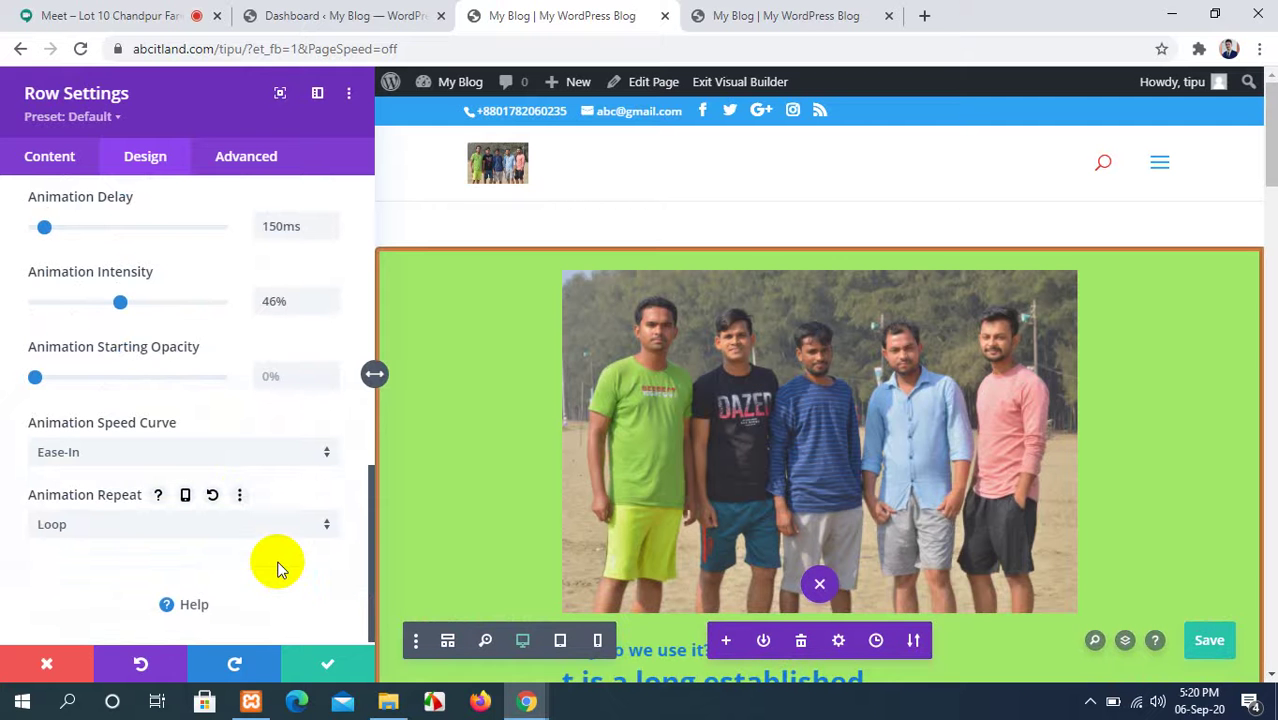
pyautogui.click(281, 540)
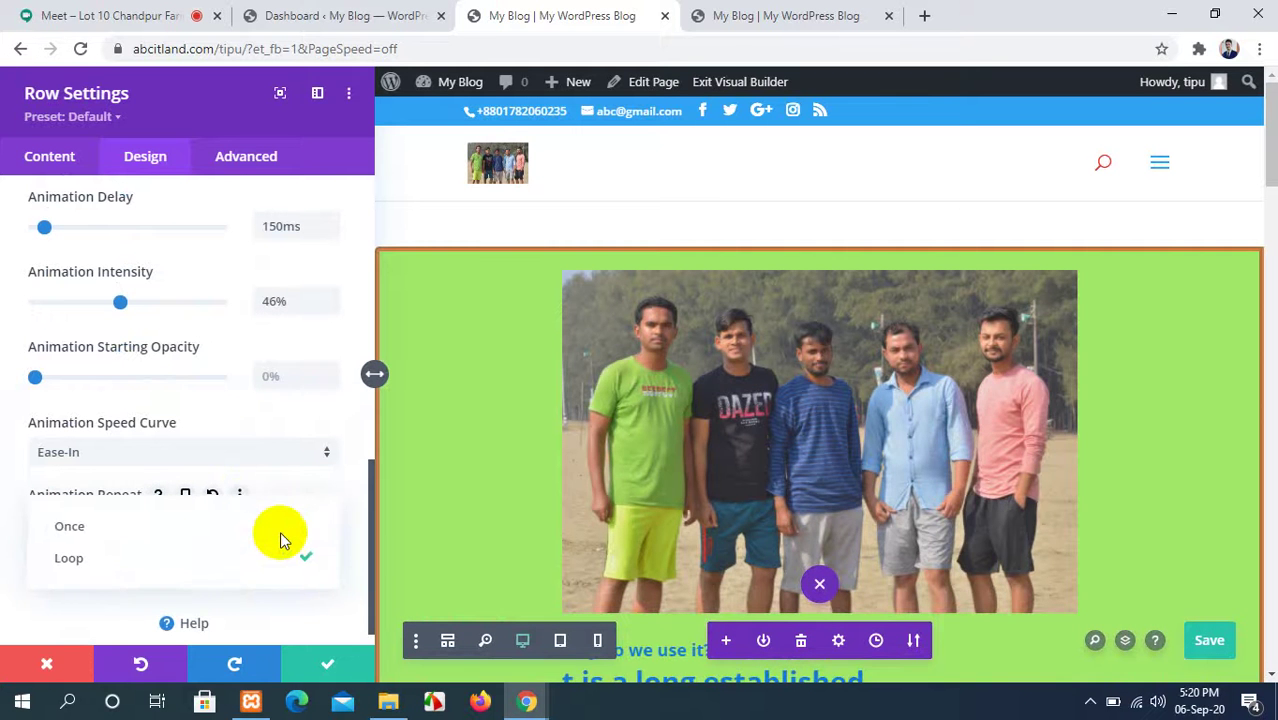
pyautogui.click(285, 525)
# Save the page and reload the published version to check the row's adjusted slide animation.
pyautogui.scroll(8, 307, 545)
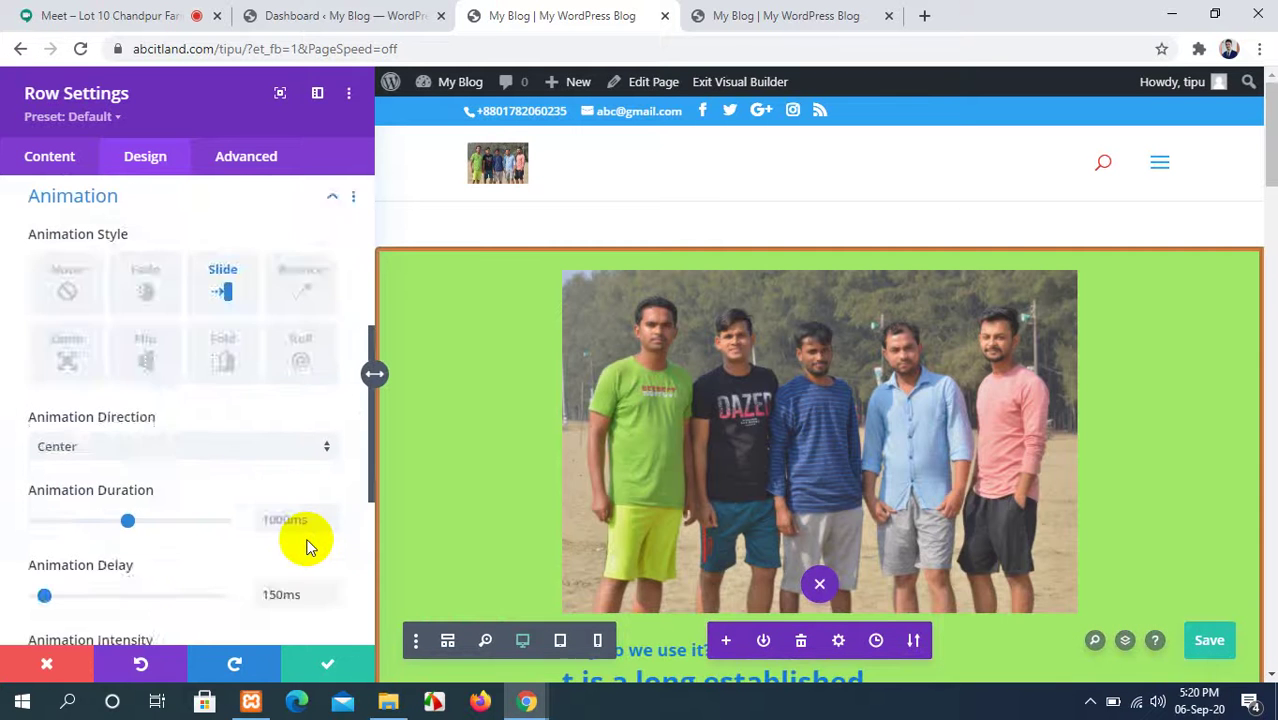
pyautogui.scroll(-4, 309, 545)
pyautogui.scroll(-4, 307, 552)
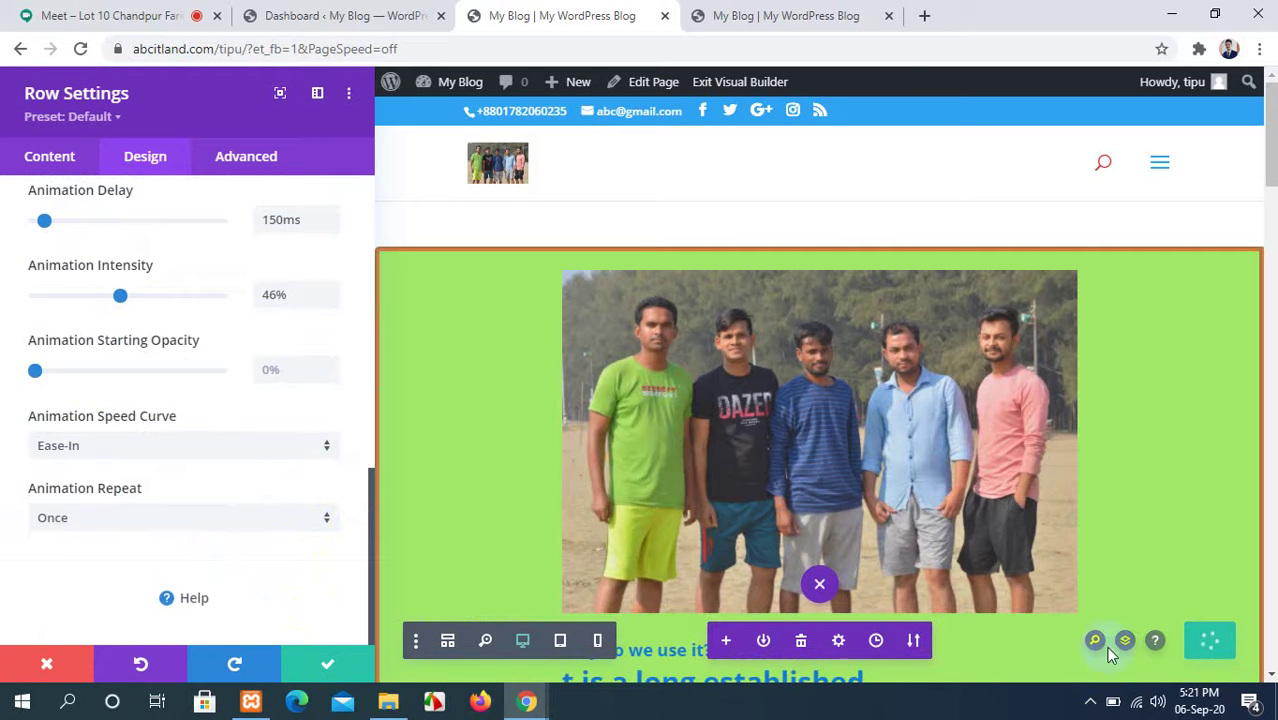
pyautogui.click(848, 8)
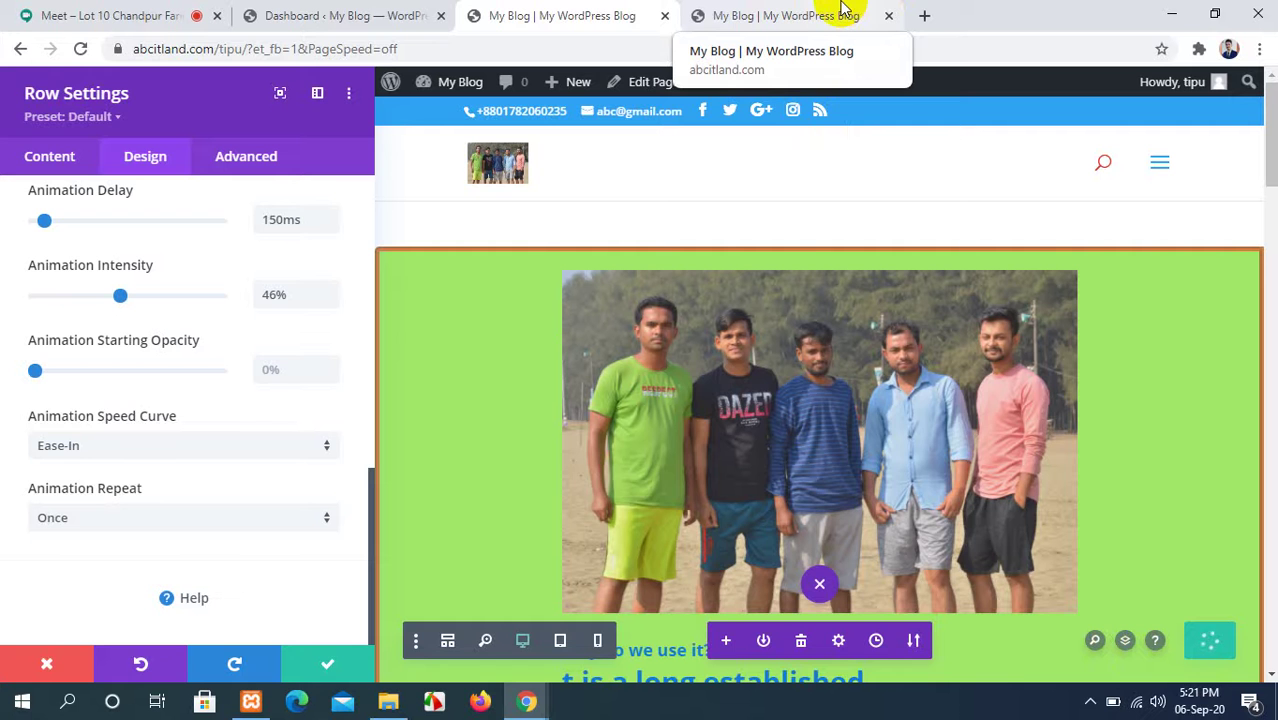
pyautogui.click(843, 8)
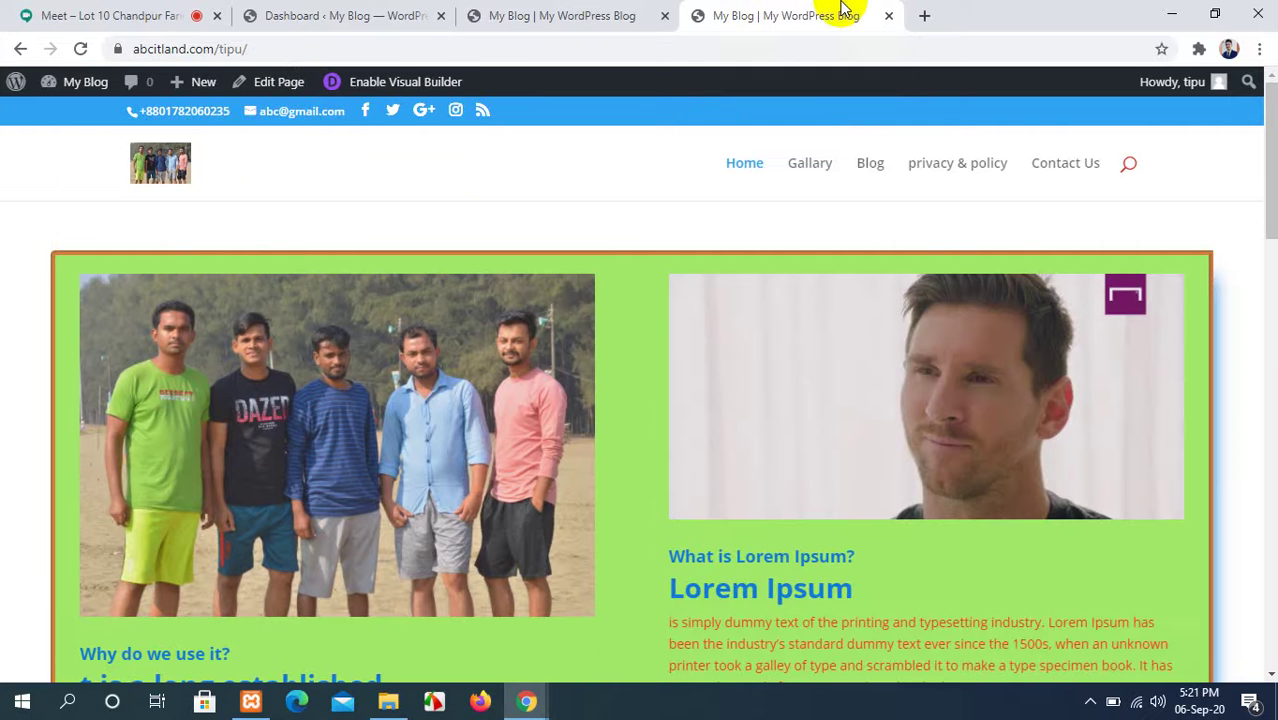
pyautogui.click(80, 48)
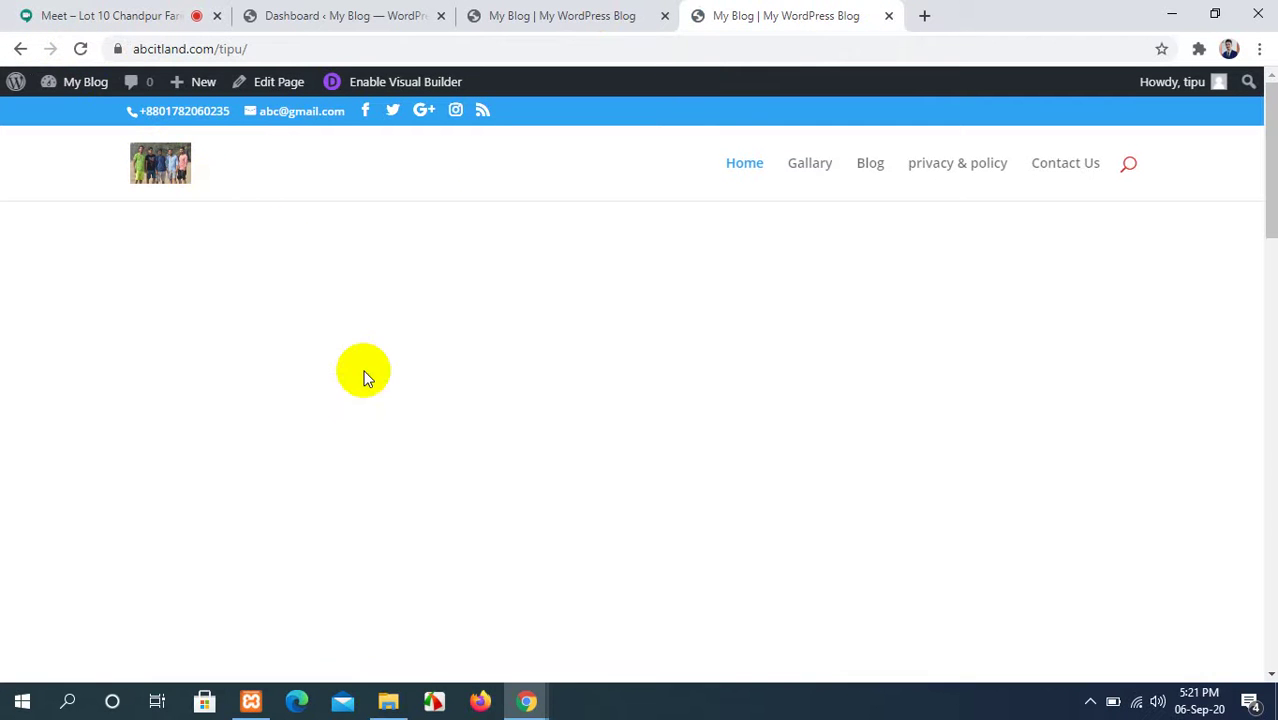
pyautogui.scroll(-4, 471, 451)
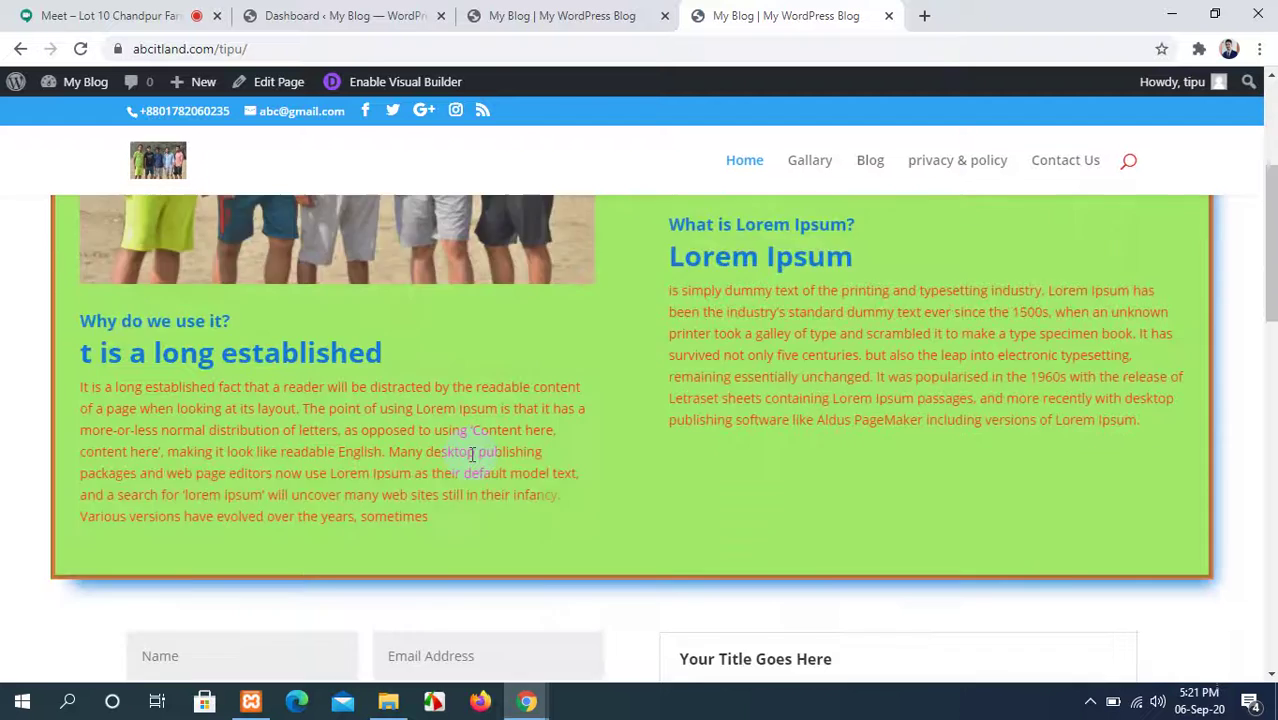
pyautogui.scroll(4, 471, 456)
# Return to the row's settings in the Visual Builder and open its Advanced options.
pyautogui.click(556, 4)
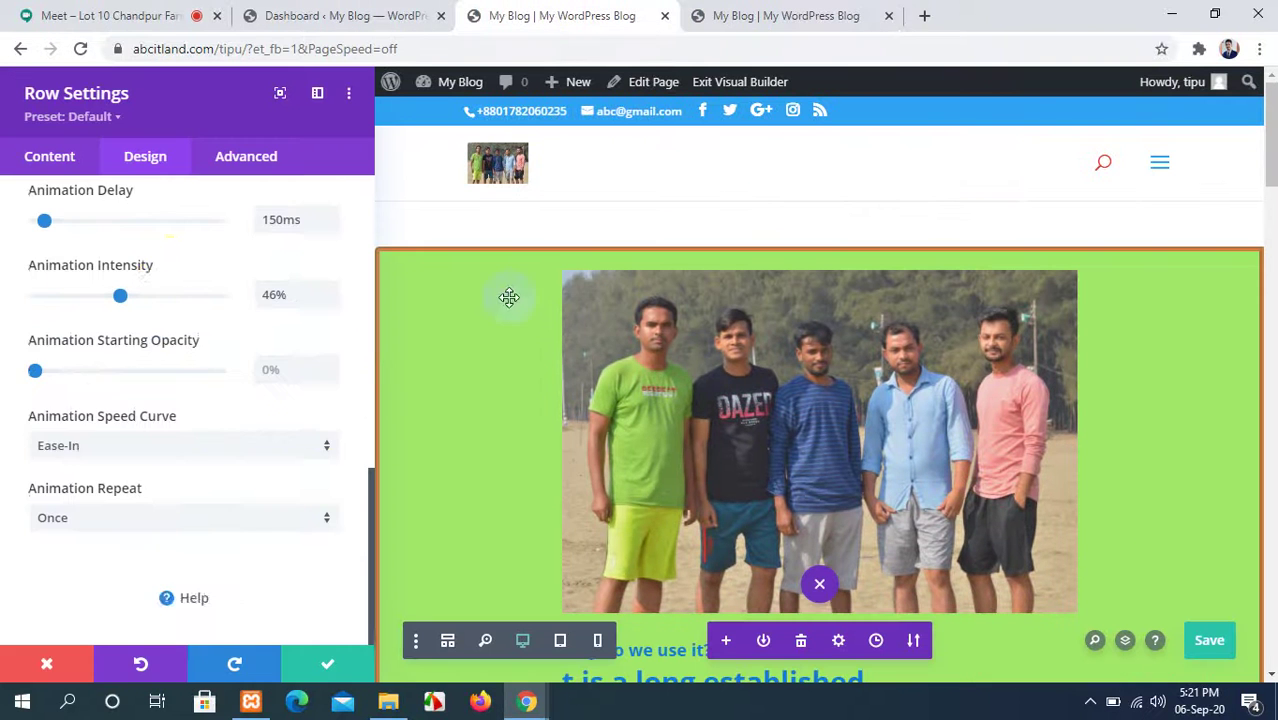
pyautogui.scroll(3, 164, 323)
pyautogui.scroll(3, 210, 250)
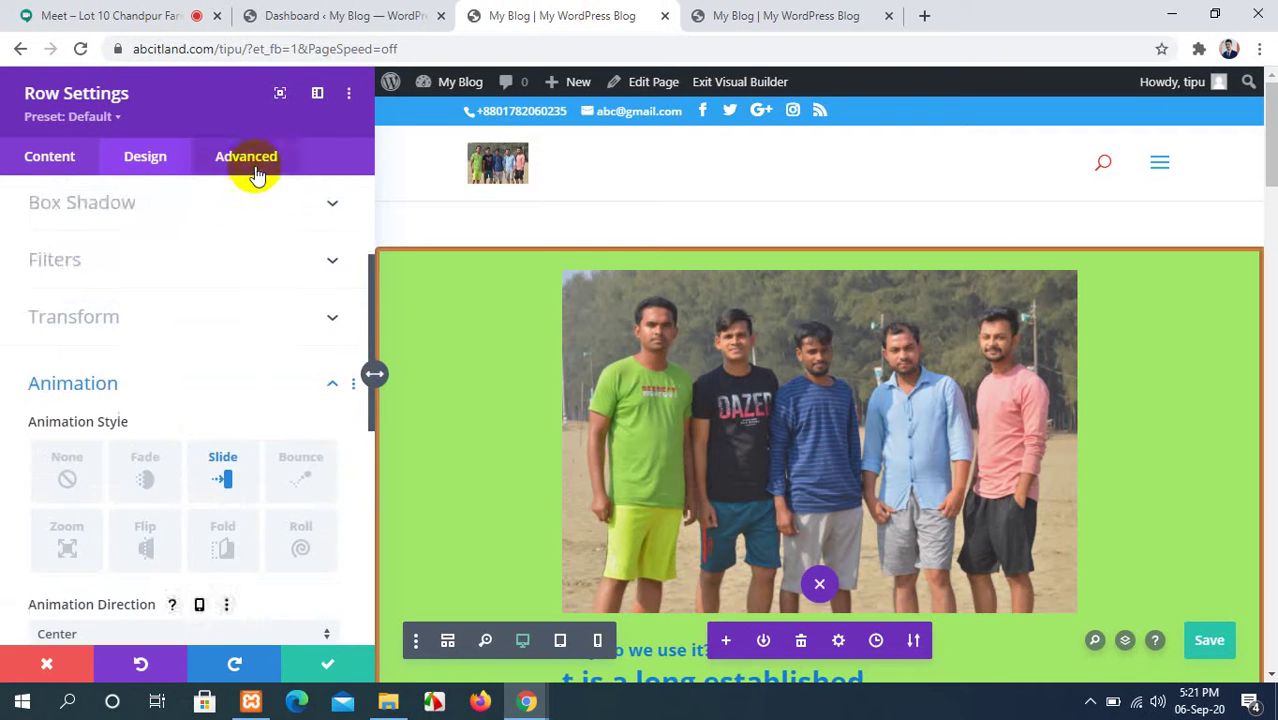
pyautogui.click(248, 160)
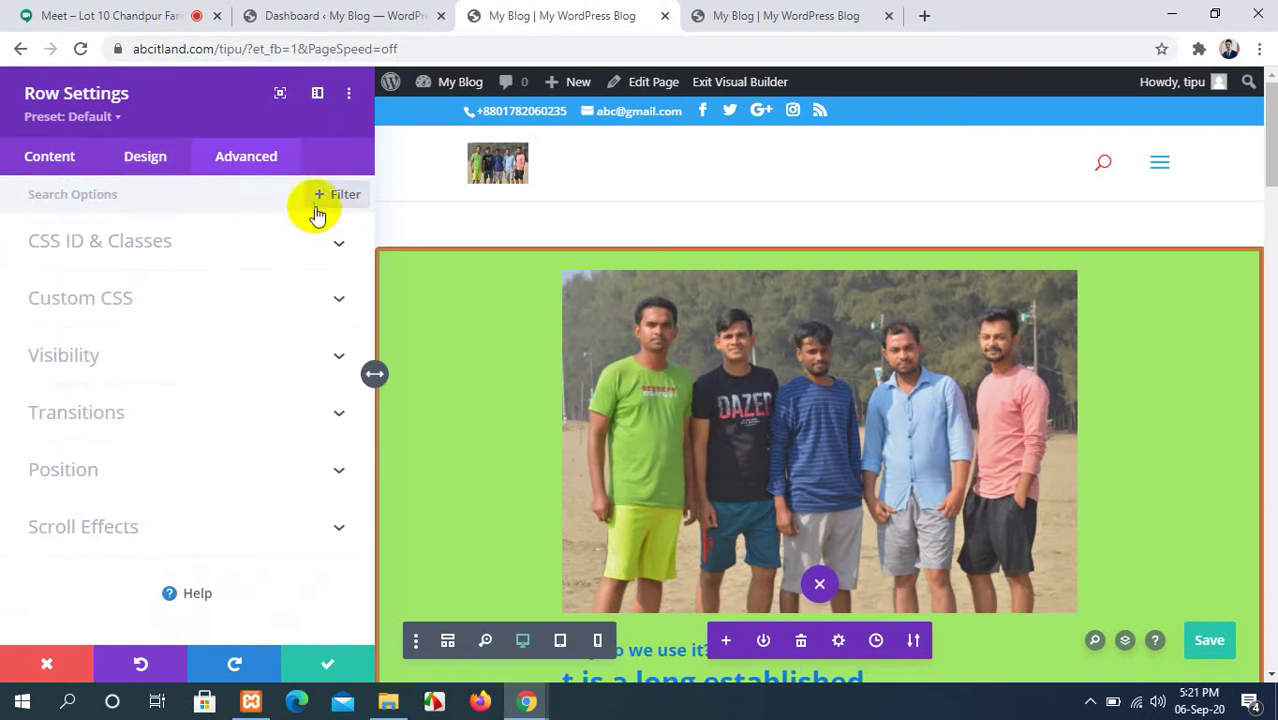
# Review the row's CSS ID & Classes, Custom CSS, Visibility and Transitions options in turn.
pyautogui.click(302, 245)
pyautogui.scroll(-4, 528, 303)
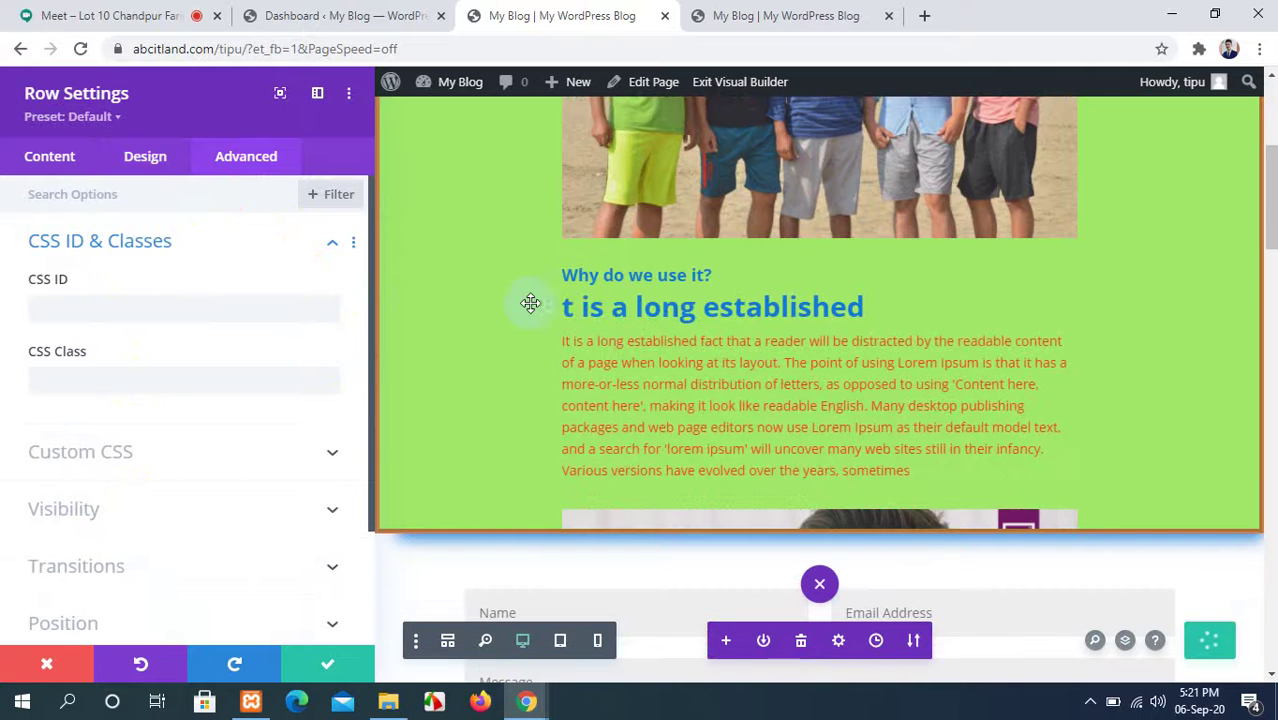
pyautogui.click(225, 452)
pyautogui.scroll(-4, 262, 436)
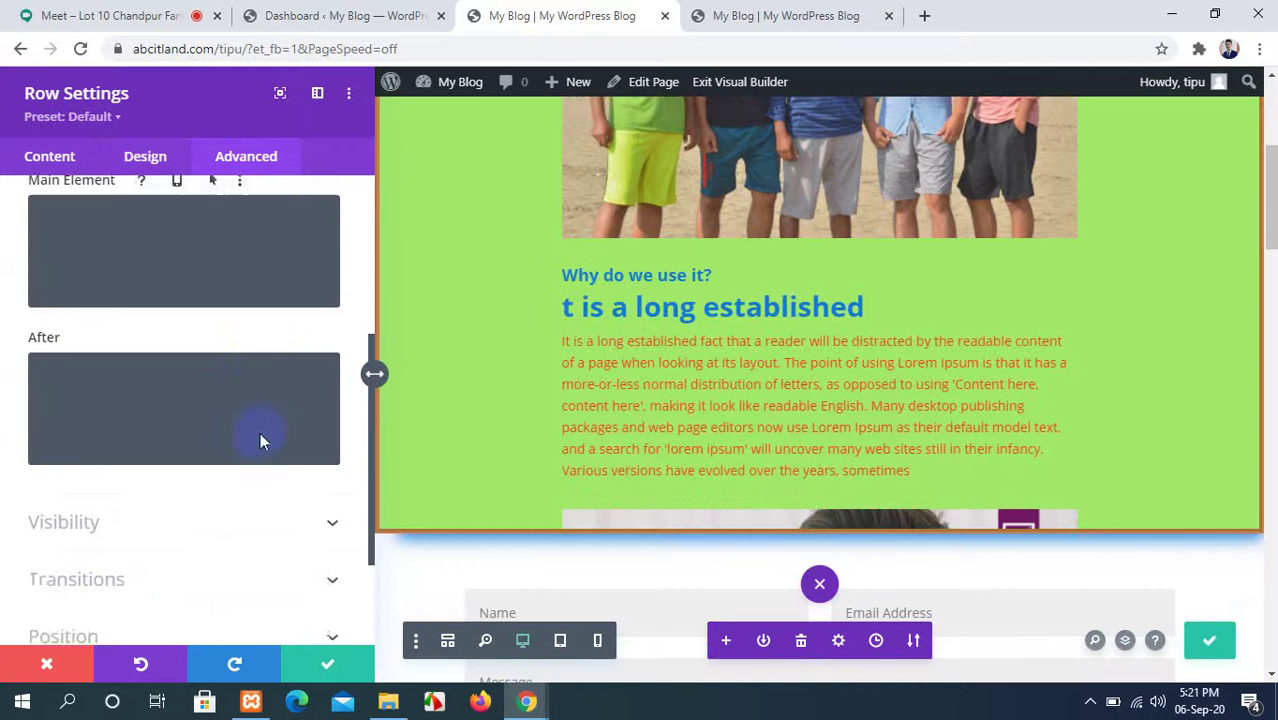
pyautogui.click(307, 350)
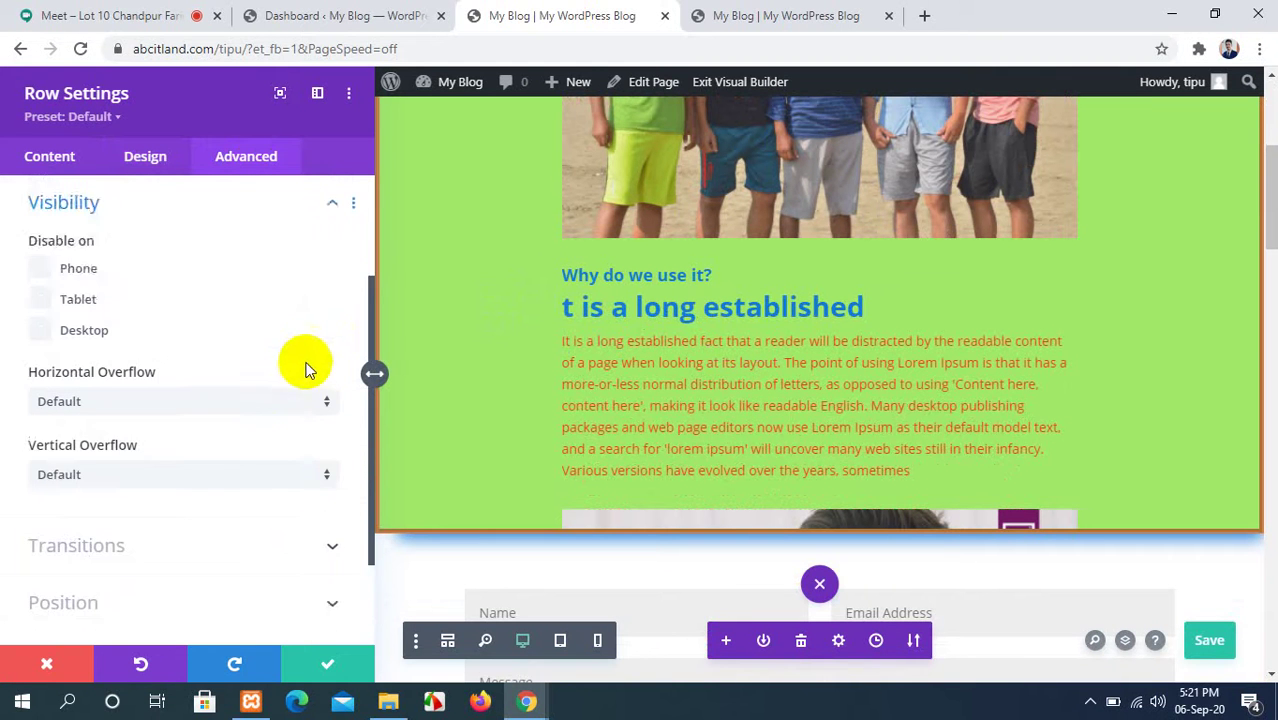
pyautogui.click(300, 421)
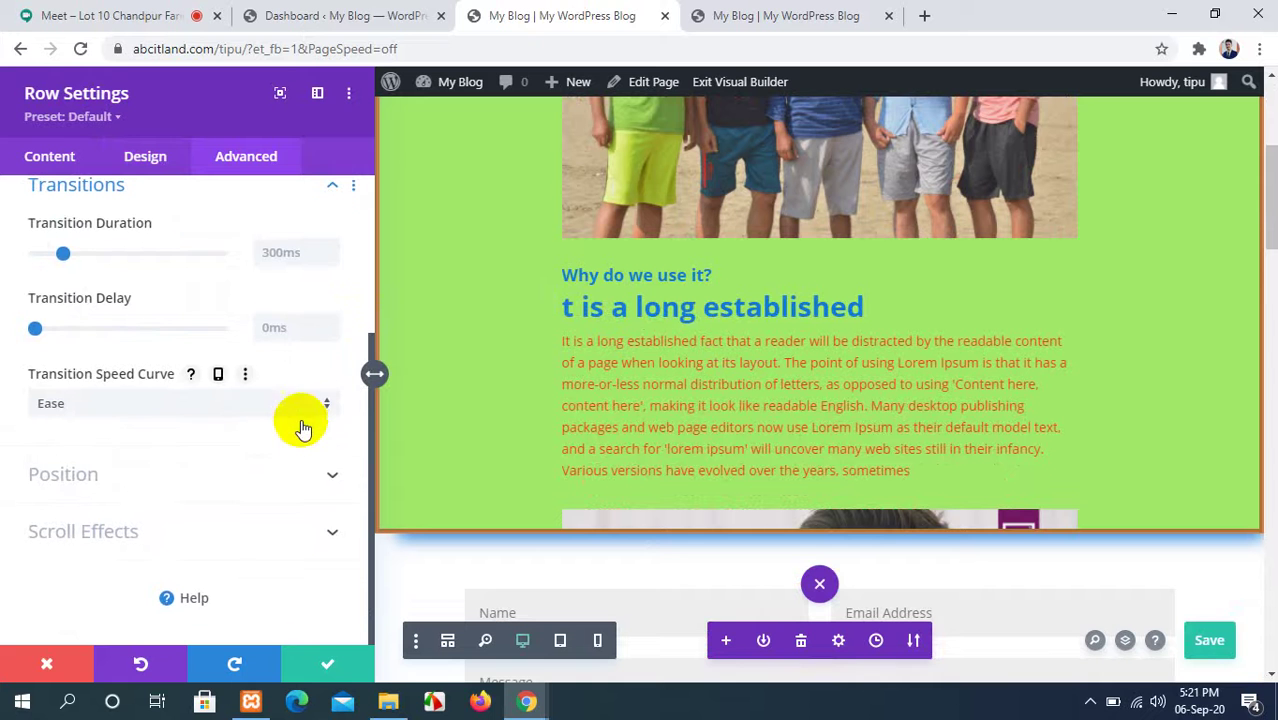
# Review the row's Position offsets and Z Index, and its Scroll Effects options.
pyautogui.click(308, 471)
pyautogui.scroll(-2, 313, 380)
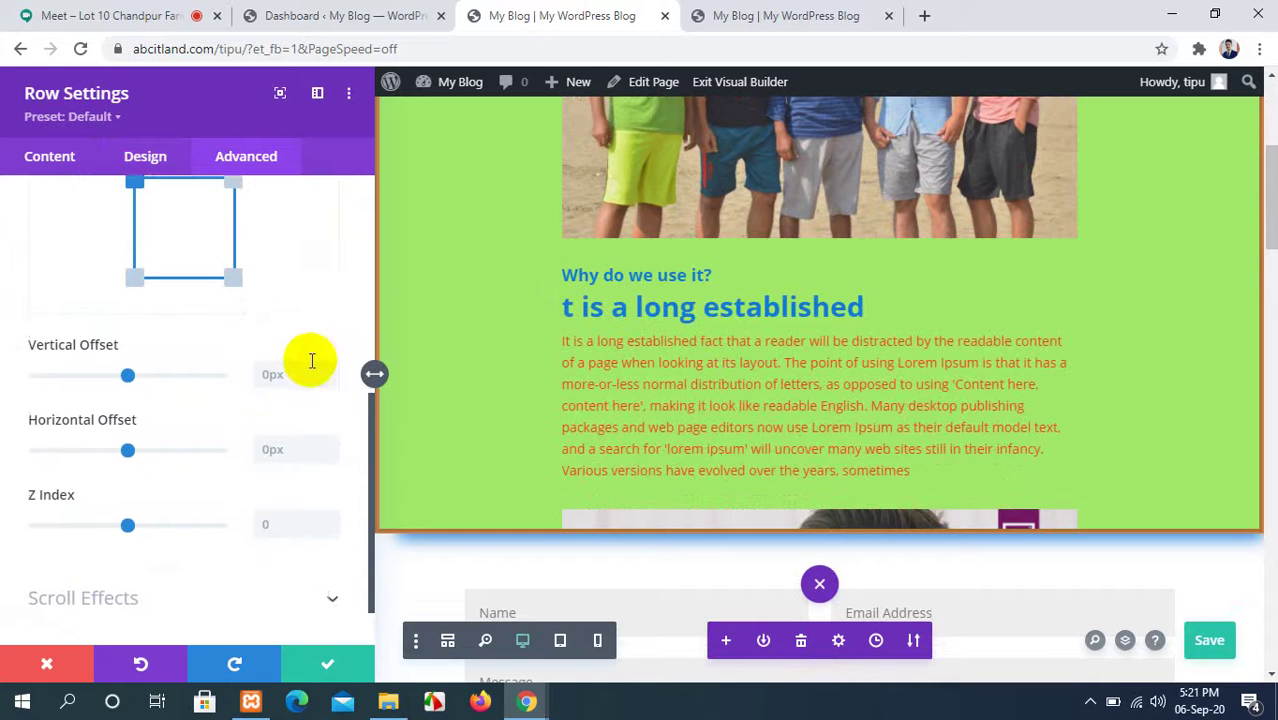
pyautogui.scroll(-1, 296, 465)
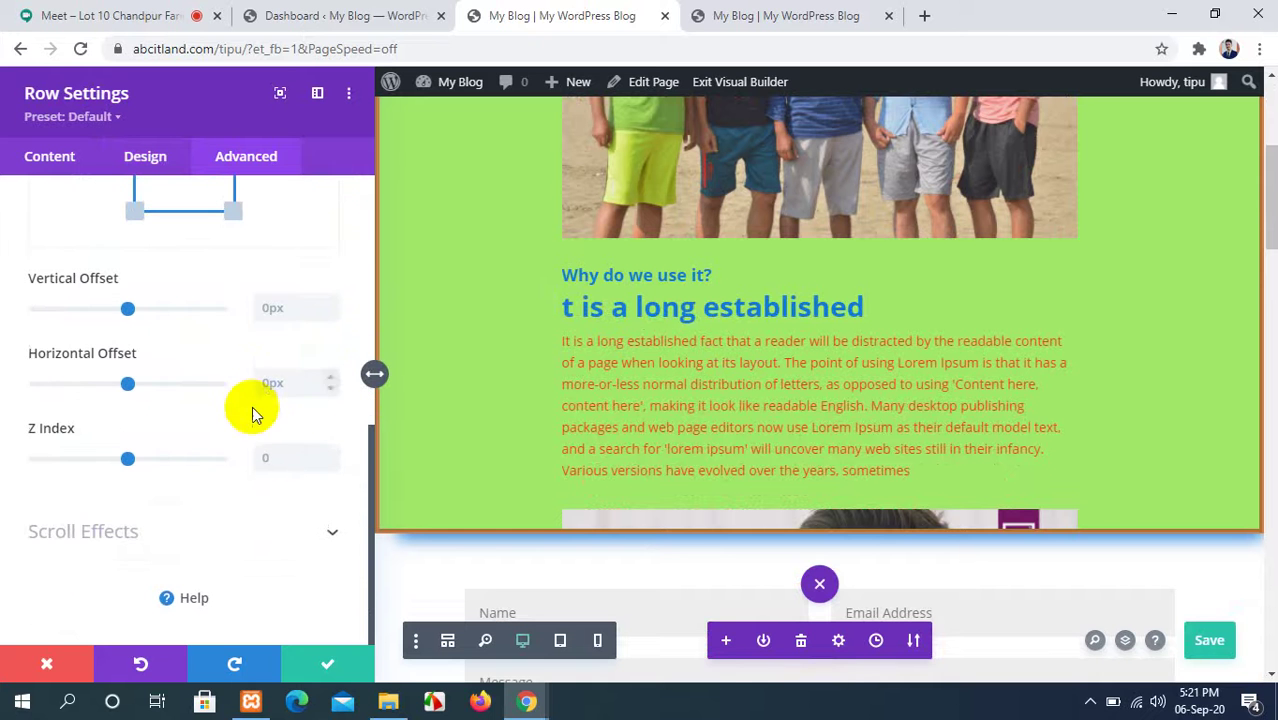
pyautogui.click(281, 538)
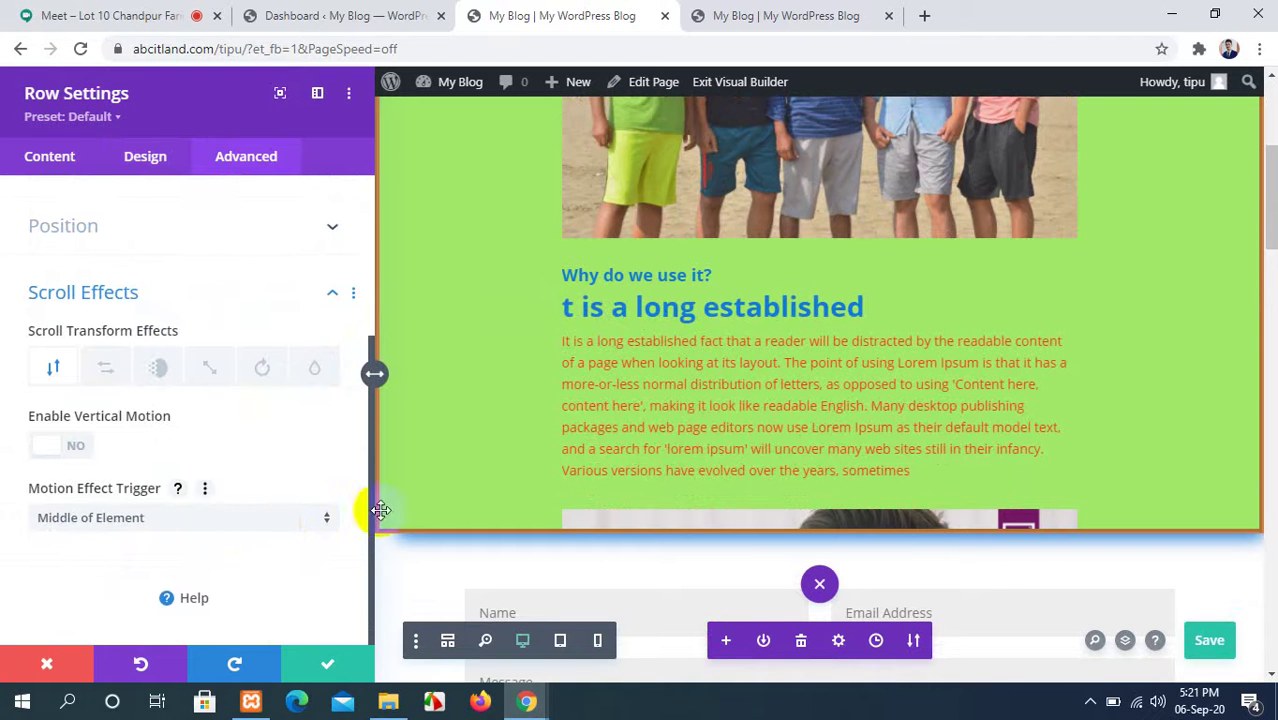
pyautogui.scroll(-4, 787, 334)
pyautogui.scroll(8, 787, 334)
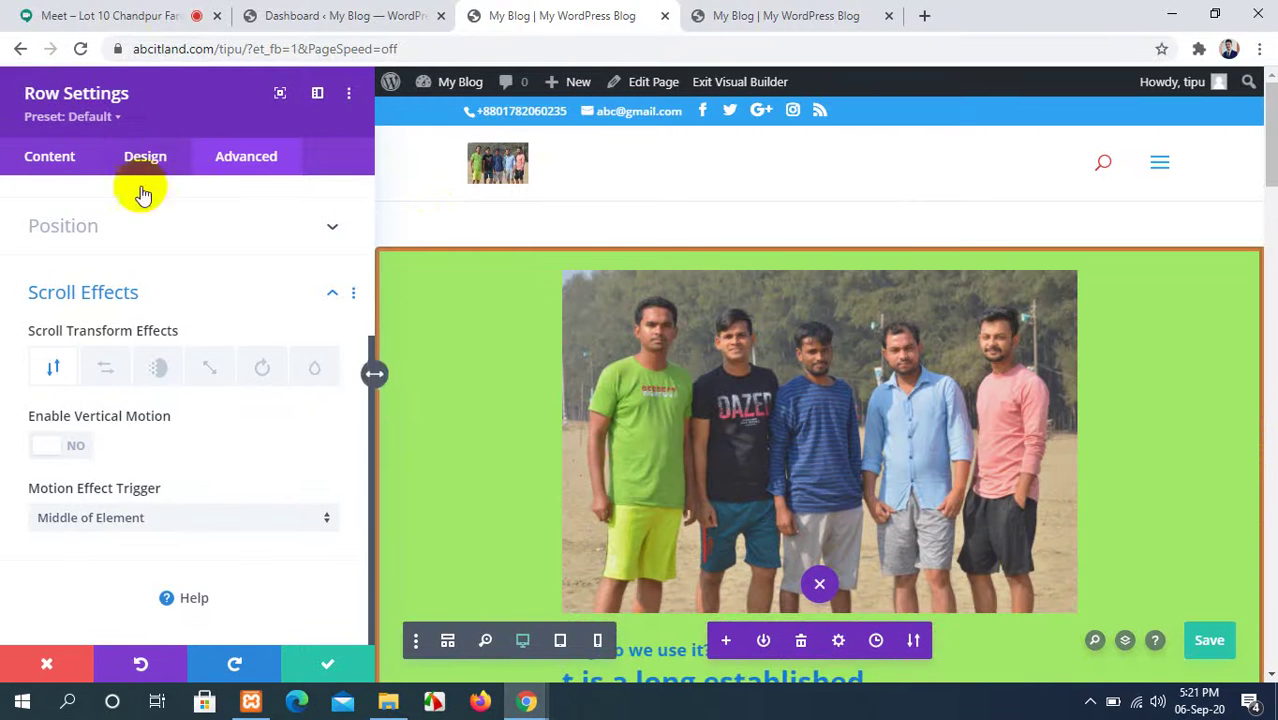
pyautogui.click(157, 10)
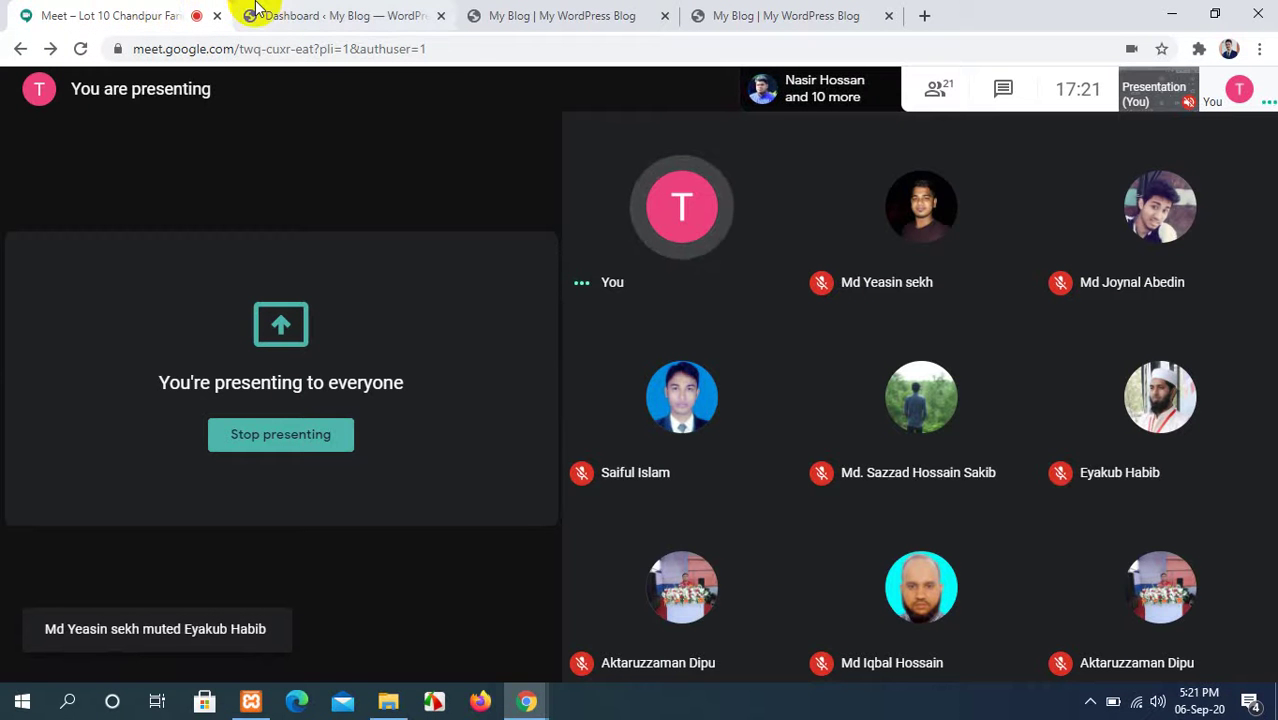
pyautogui.click(362, 8)
pyautogui.click(560, 12)
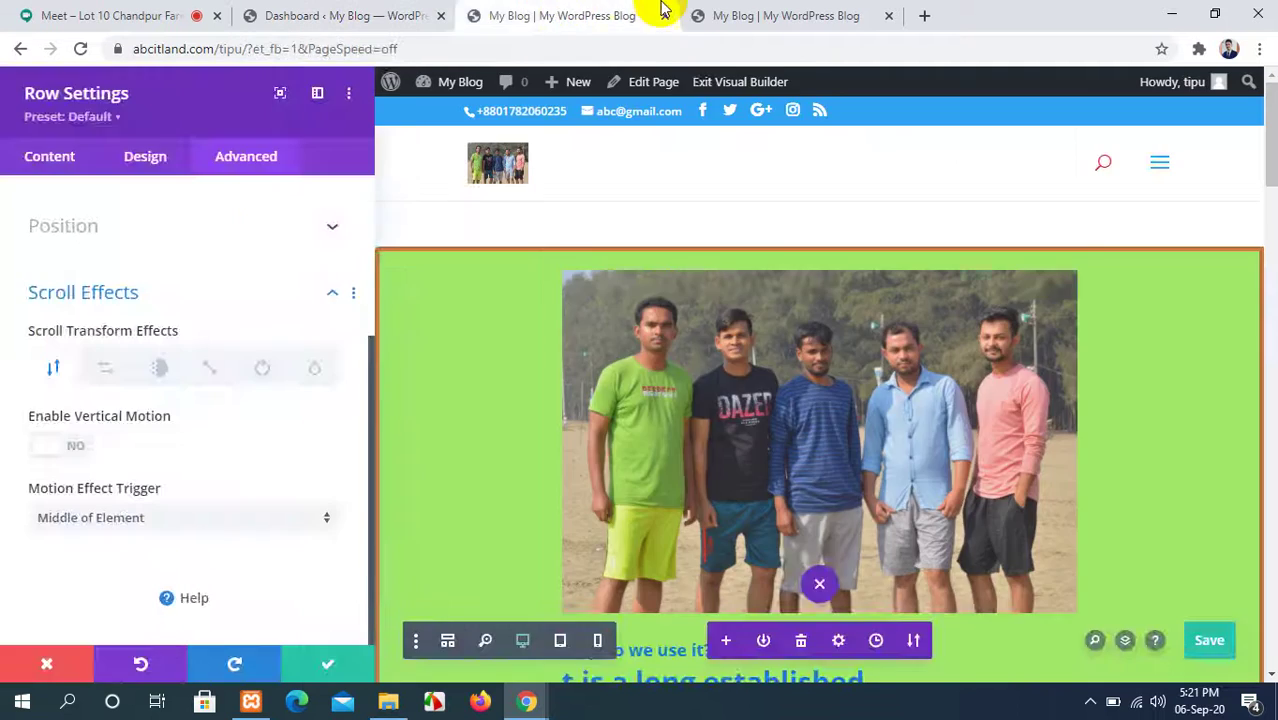
# Switch to the published page and look over the styled row and the sections below it.
pyautogui.click(722, 10)
pyautogui.scroll(-7, 483, 453)
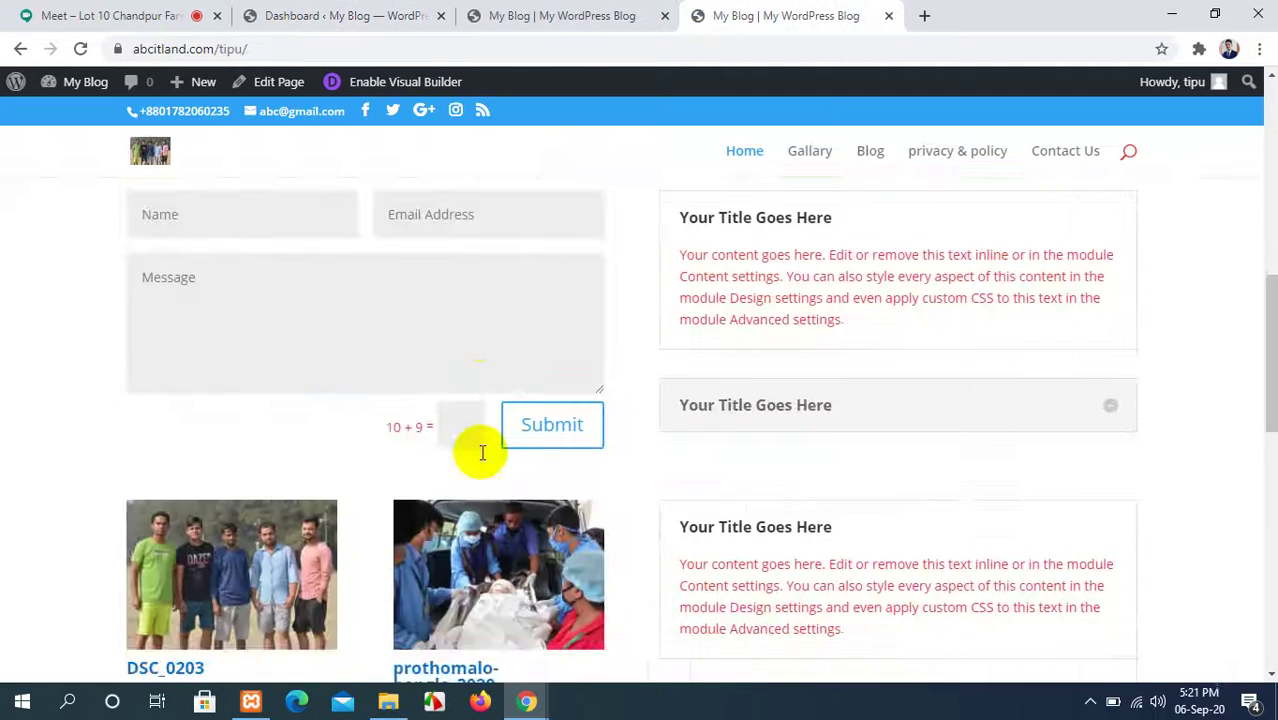
pyautogui.scroll(7, 480, 451)
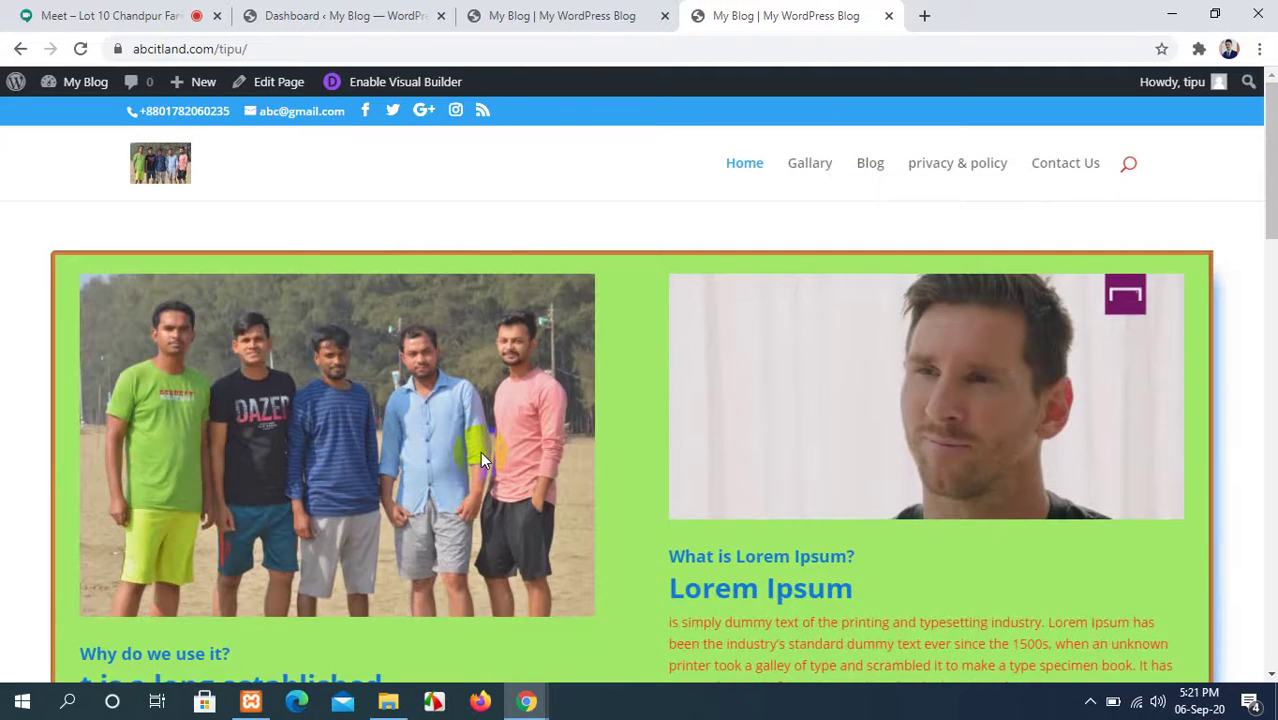
pyautogui.scroll(-8, 480, 462)
pyautogui.scroll(3, 481, 478)
pyautogui.scroll(-2, 479, 470)
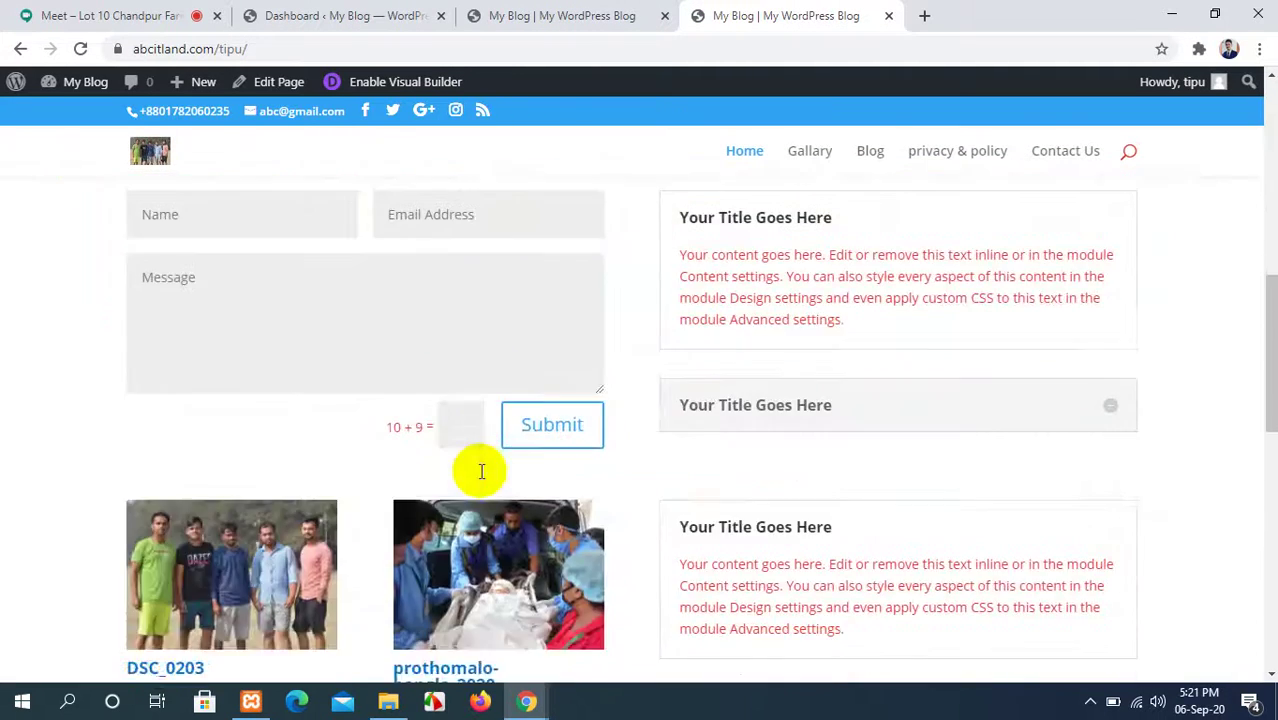
pyautogui.scroll(2, 480, 470)
pyautogui.scroll(6, 447, 322)
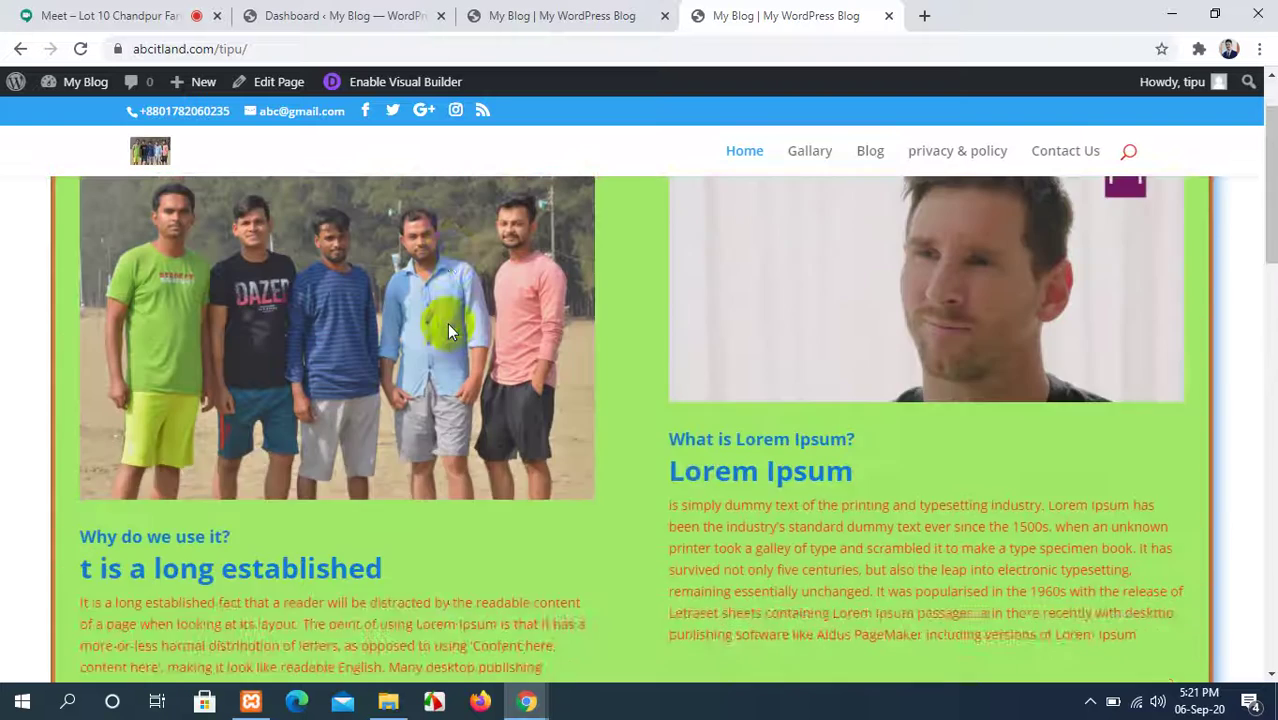
pyautogui.click(395, 12)
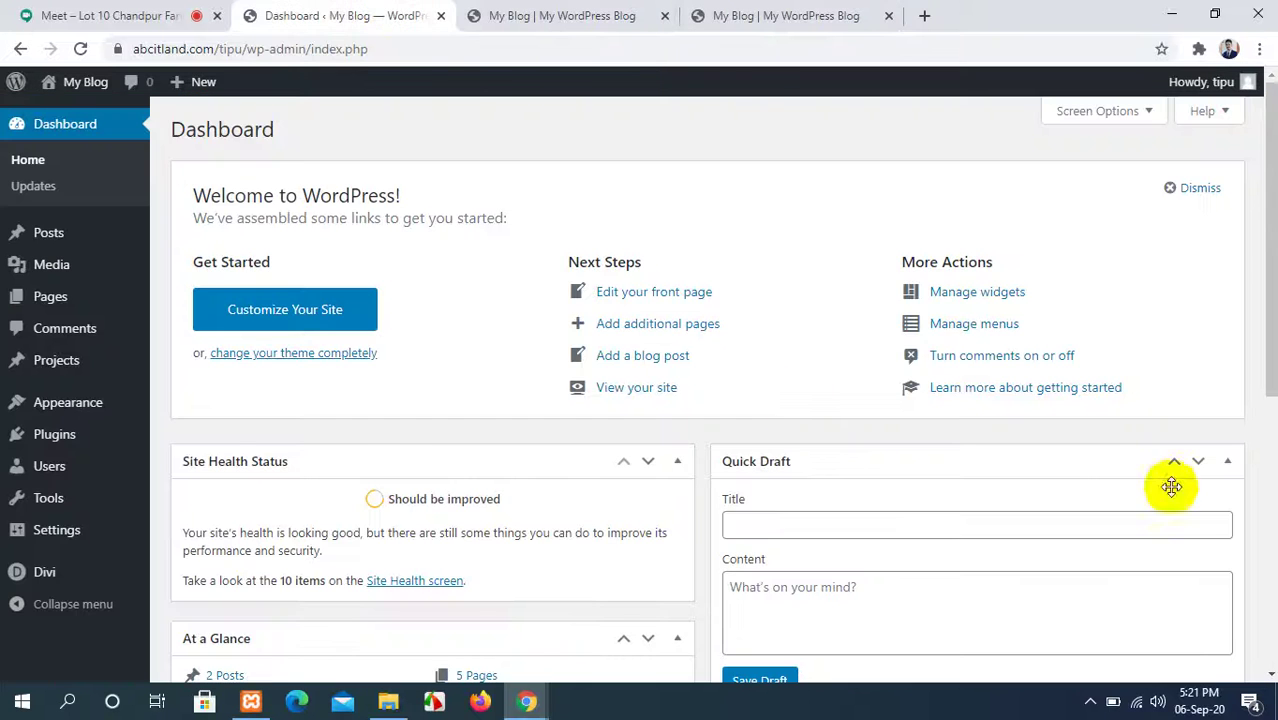
pyautogui.click(545, 14)
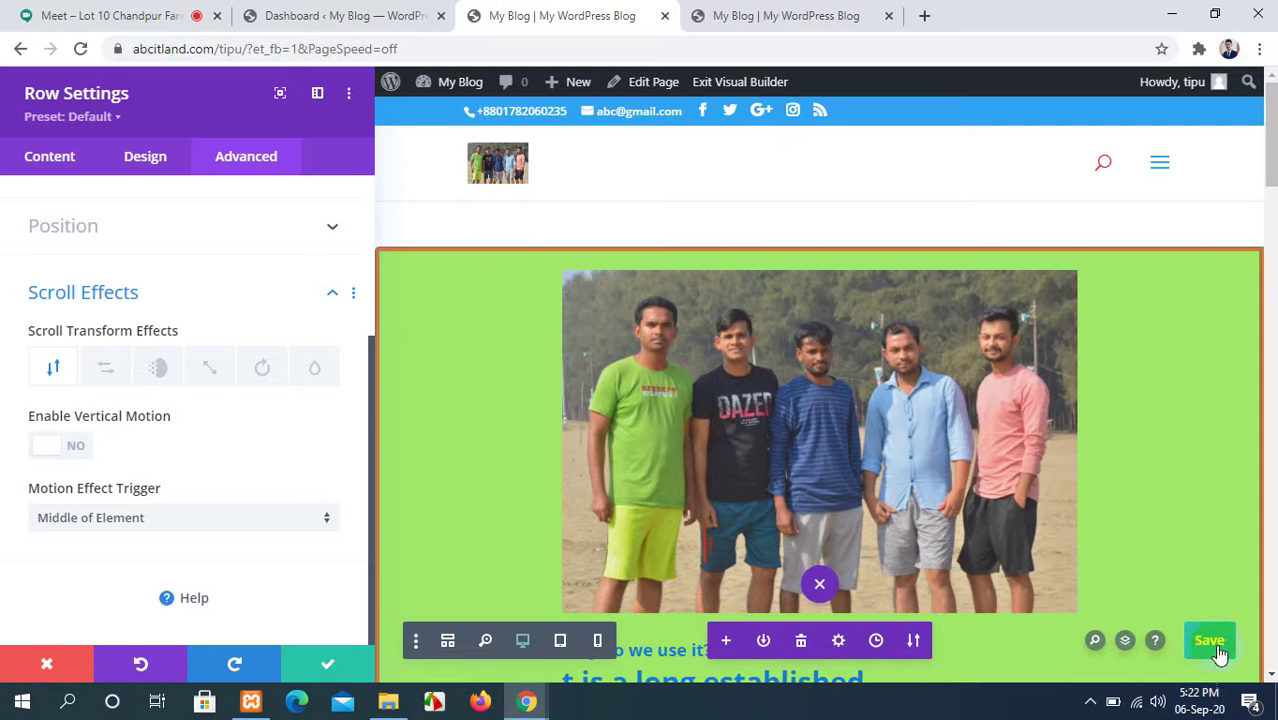
pyautogui.click(253, 14)
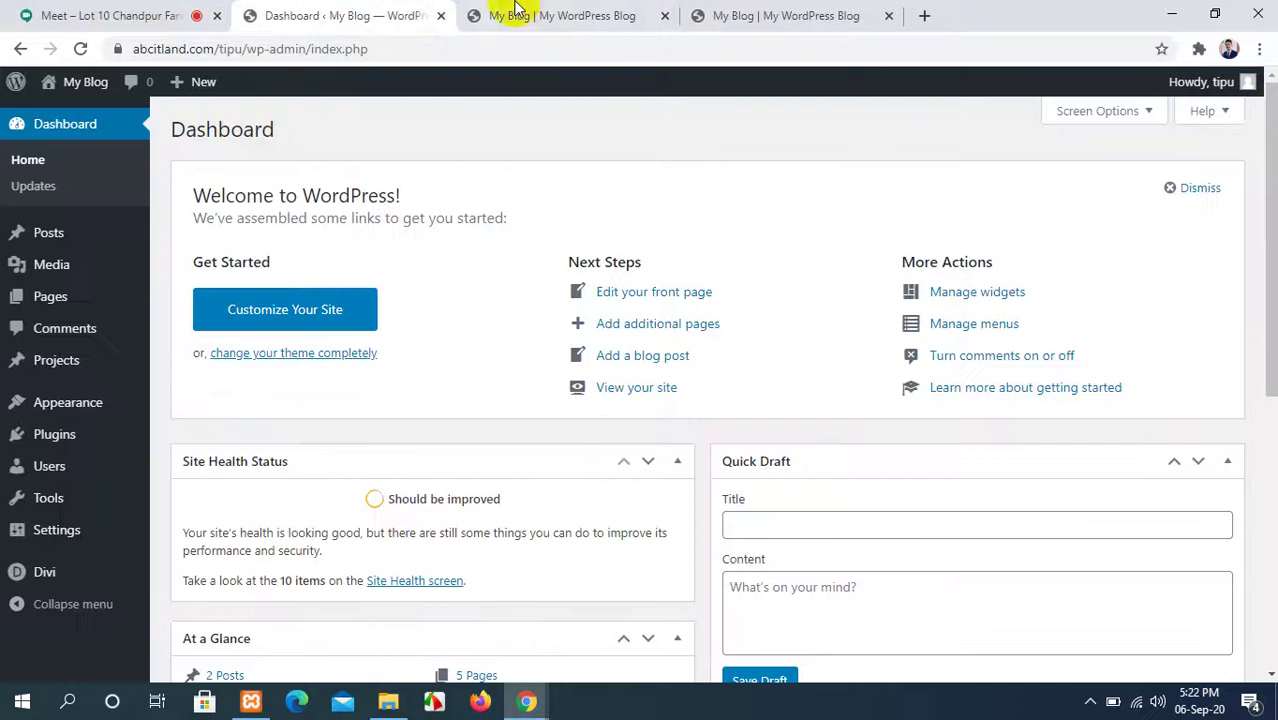
pyautogui.click(522, 14)
pyautogui.click(770, 15)
# Switch to the Google Meet call and look through the full list of participants.
pyautogui.click(108, 15)
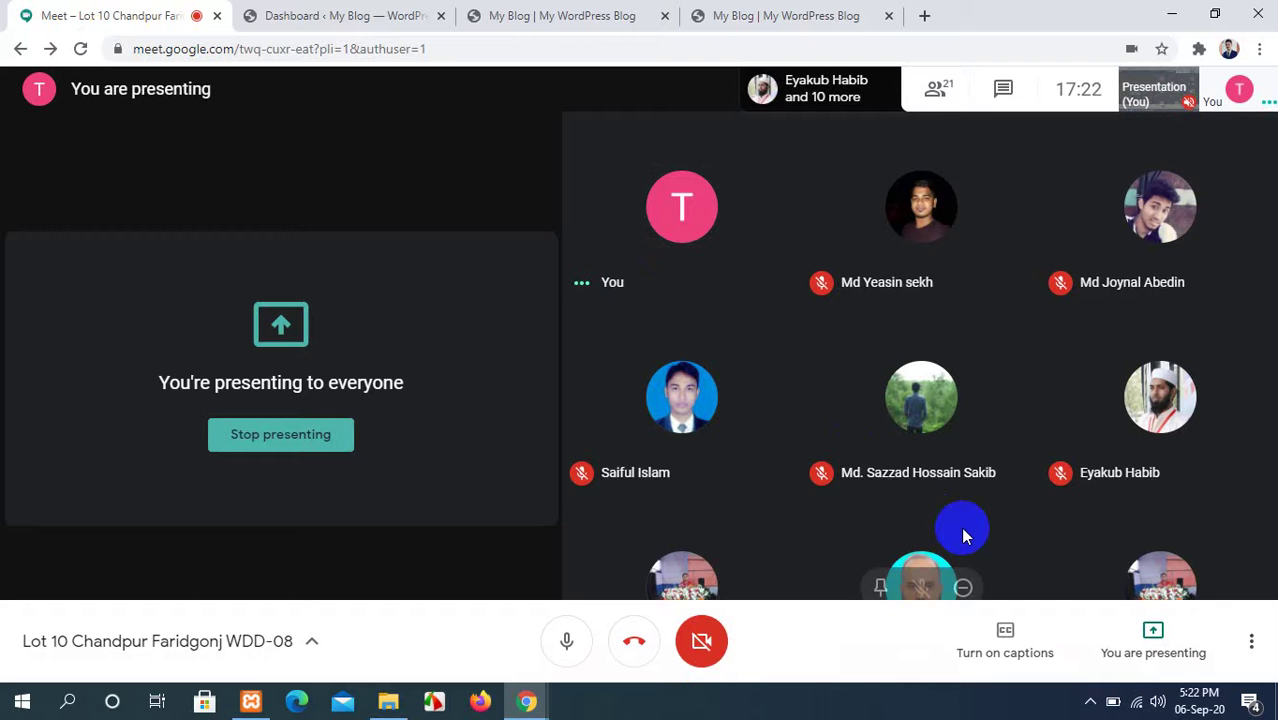
pyautogui.click(948, 100)
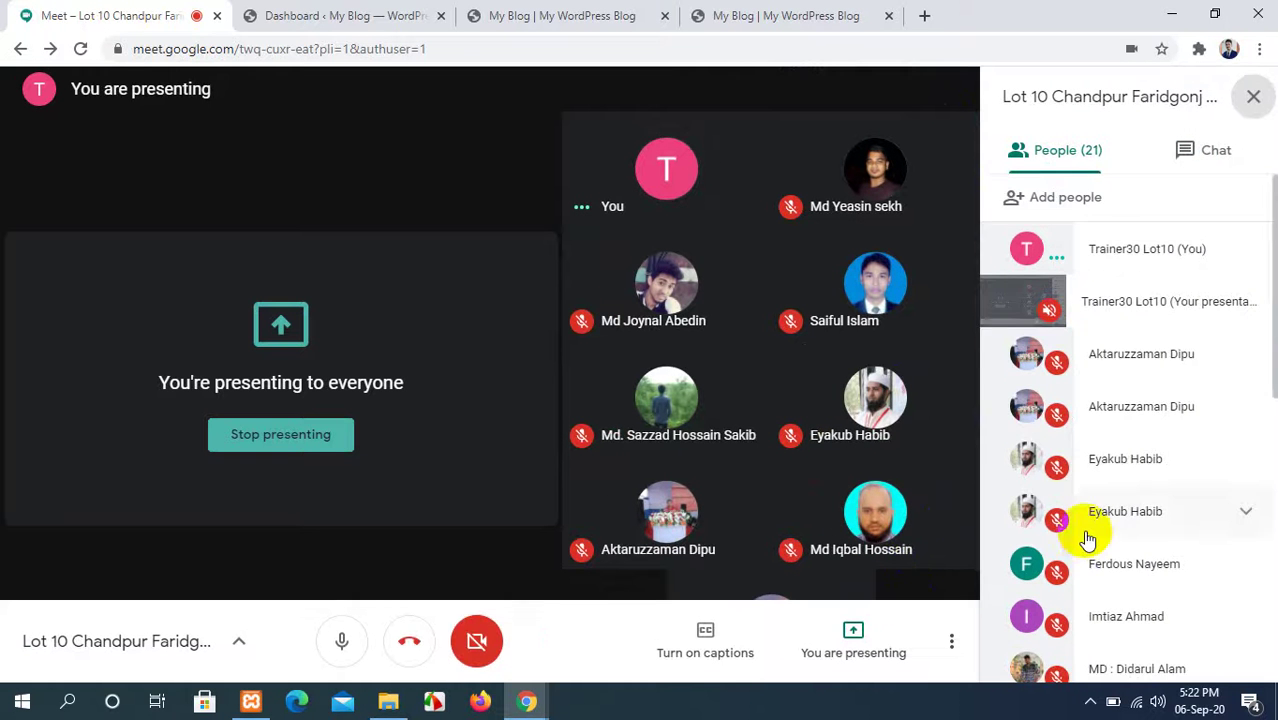
pyautogui.scroll(-4, 1084, 533)
pyautogui.scroll(4, 1084, 533)
pyautogui.scroll(-3, 1088, 540)
pyautogui.scroll(-4, 1088, 540)
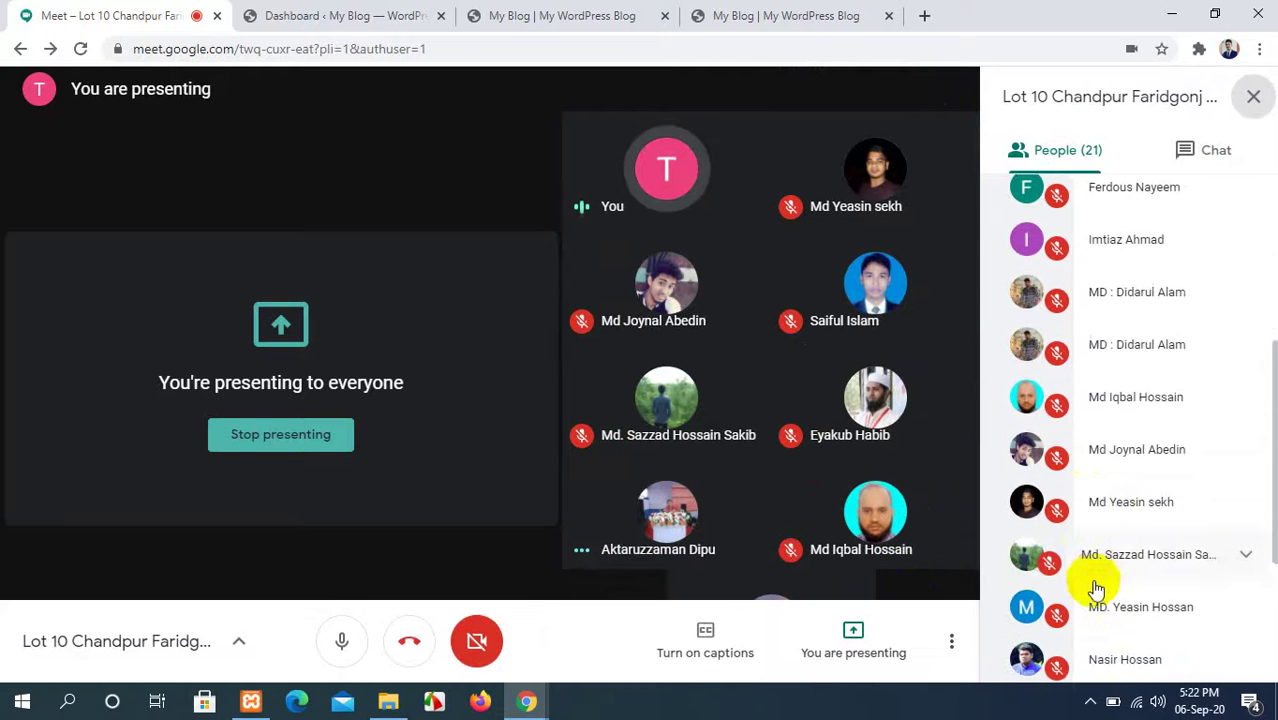
pyautogui.click(250, 12)
pyautogui.click(530, 14)
pyautogui.click(251, 12)
pyautogui.click(115, 10)
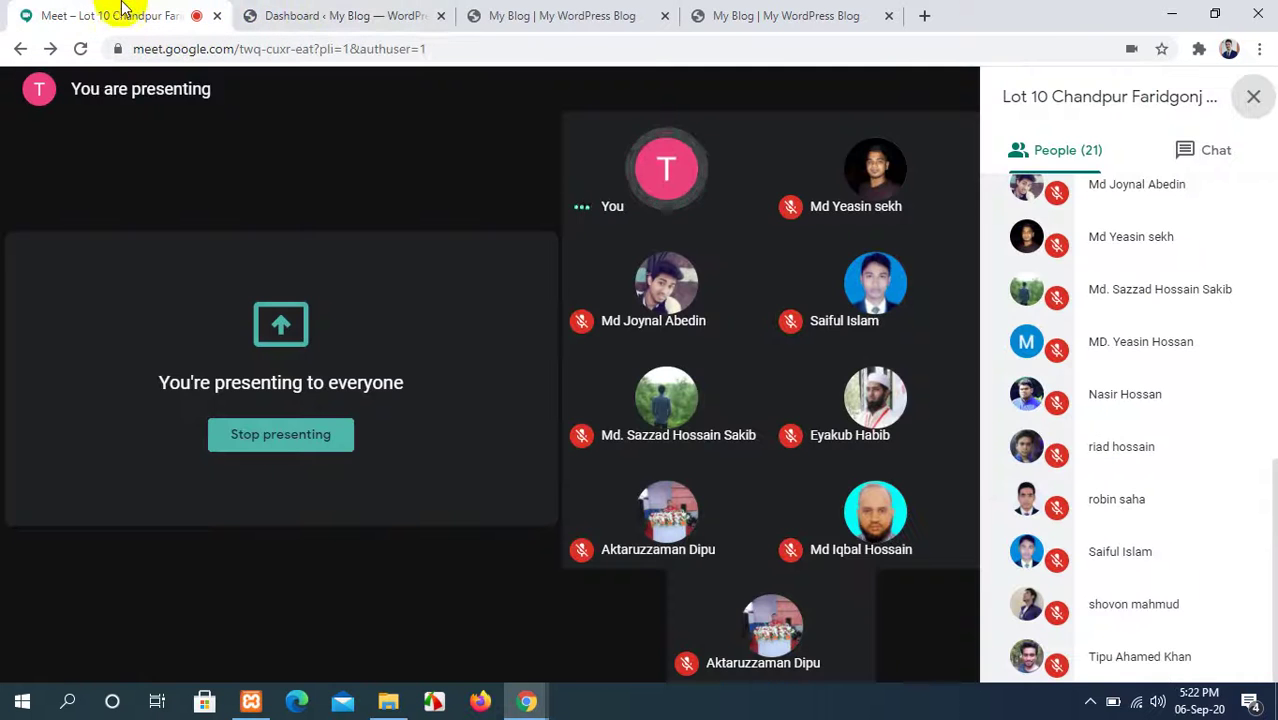
# Close the WordPress dashboard and Visual Builder pages, keeping the published page open, and minimize the browser window.
pyautogui.click(325, 14)
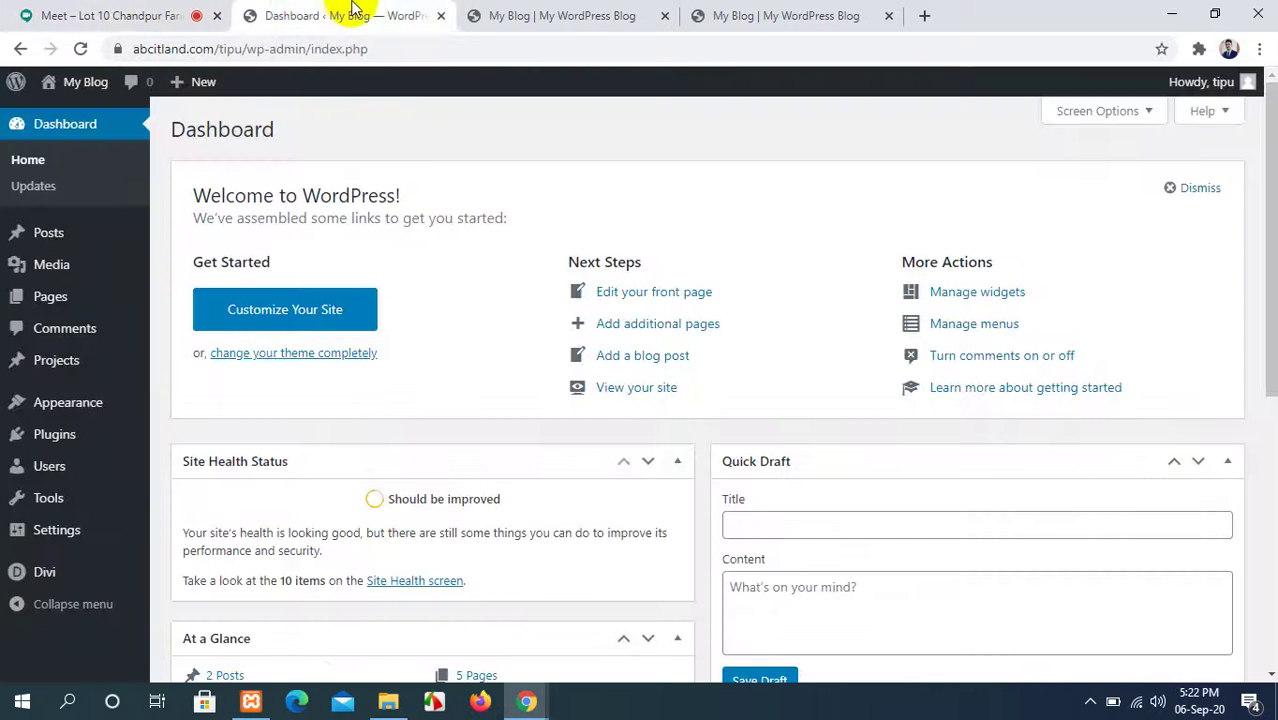
pyautogui.click(441, 17)
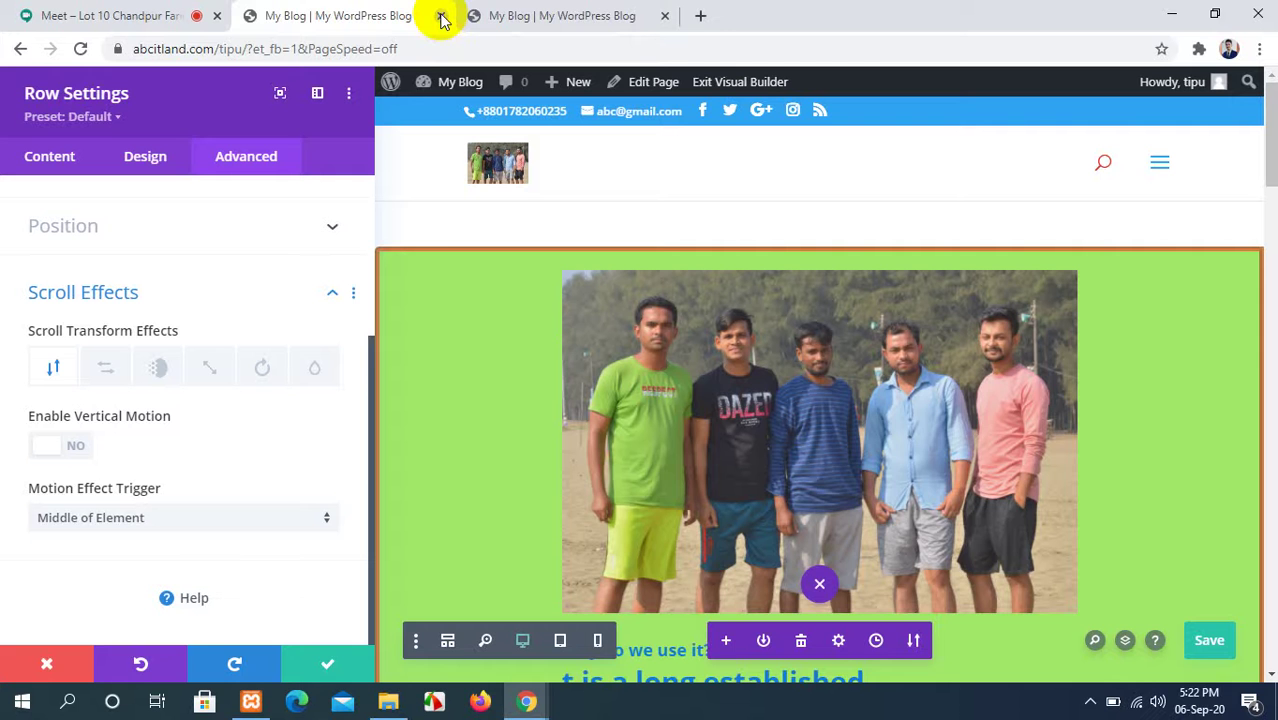
pyautogui.click(441, 17)
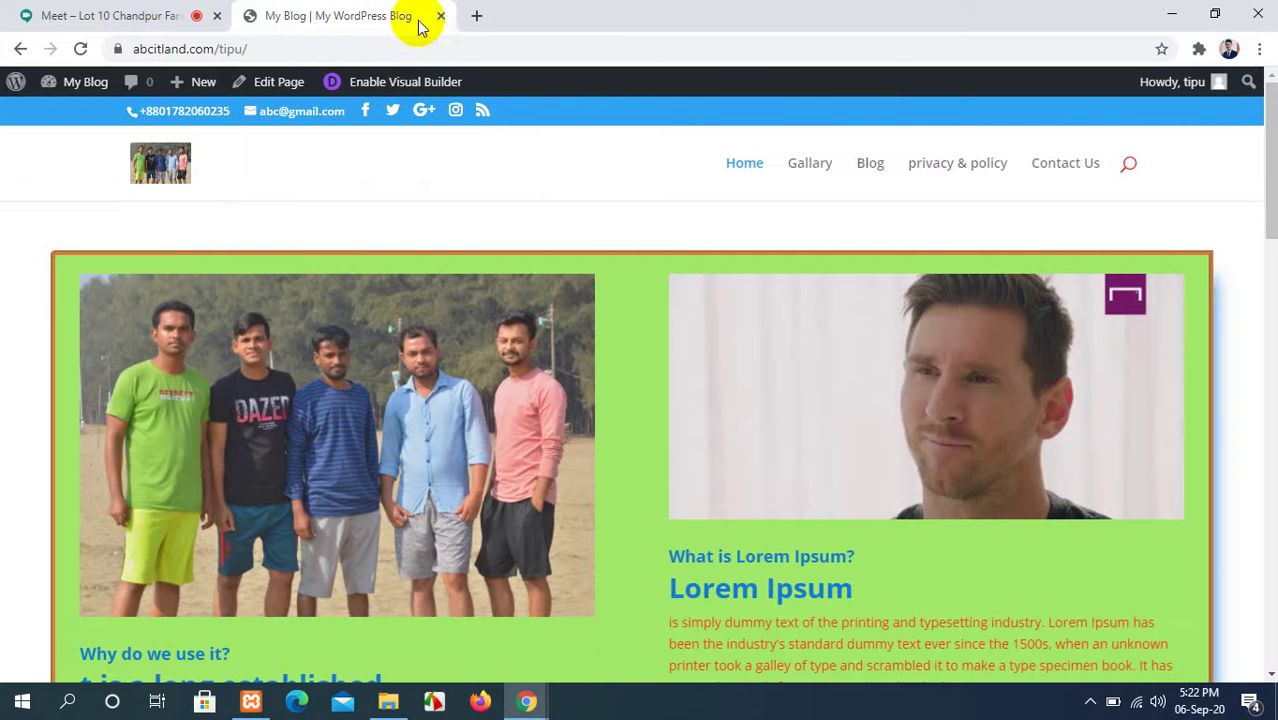
pyautogui.scroll(-1, 652, 251)
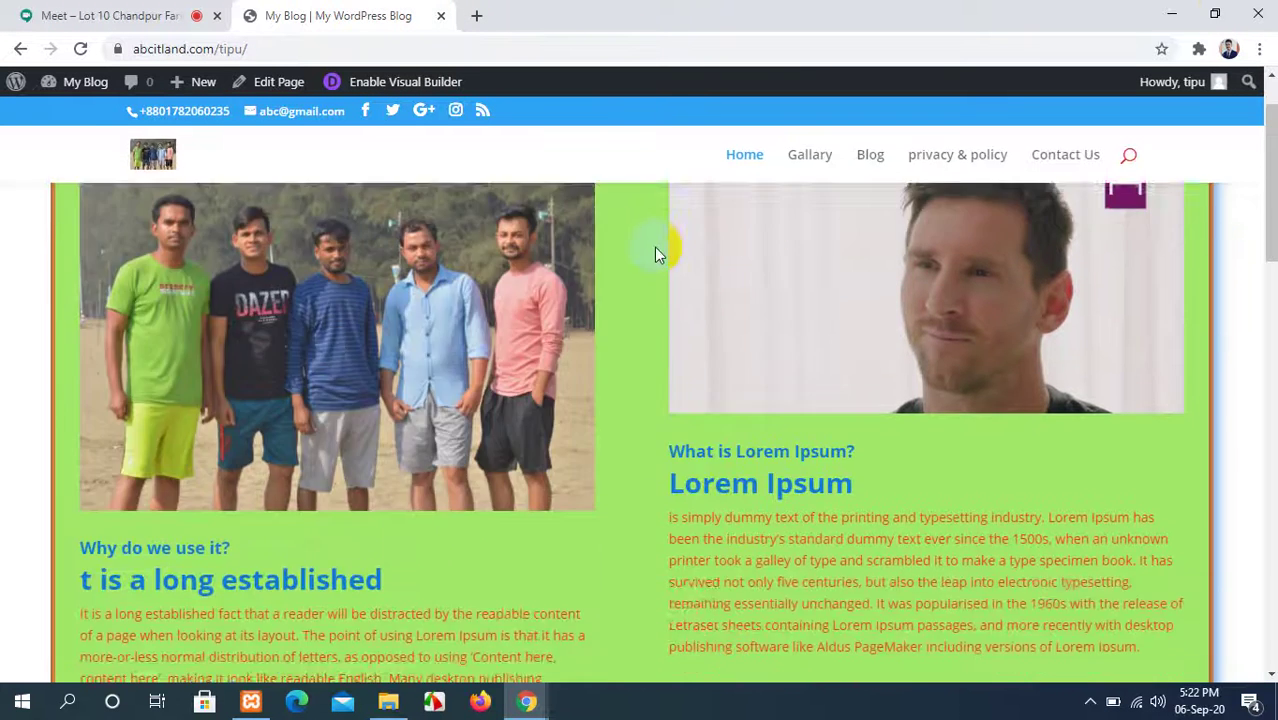
pyautogui.scroll(1, 652, 251)
pyautogui.click(1173, 10)
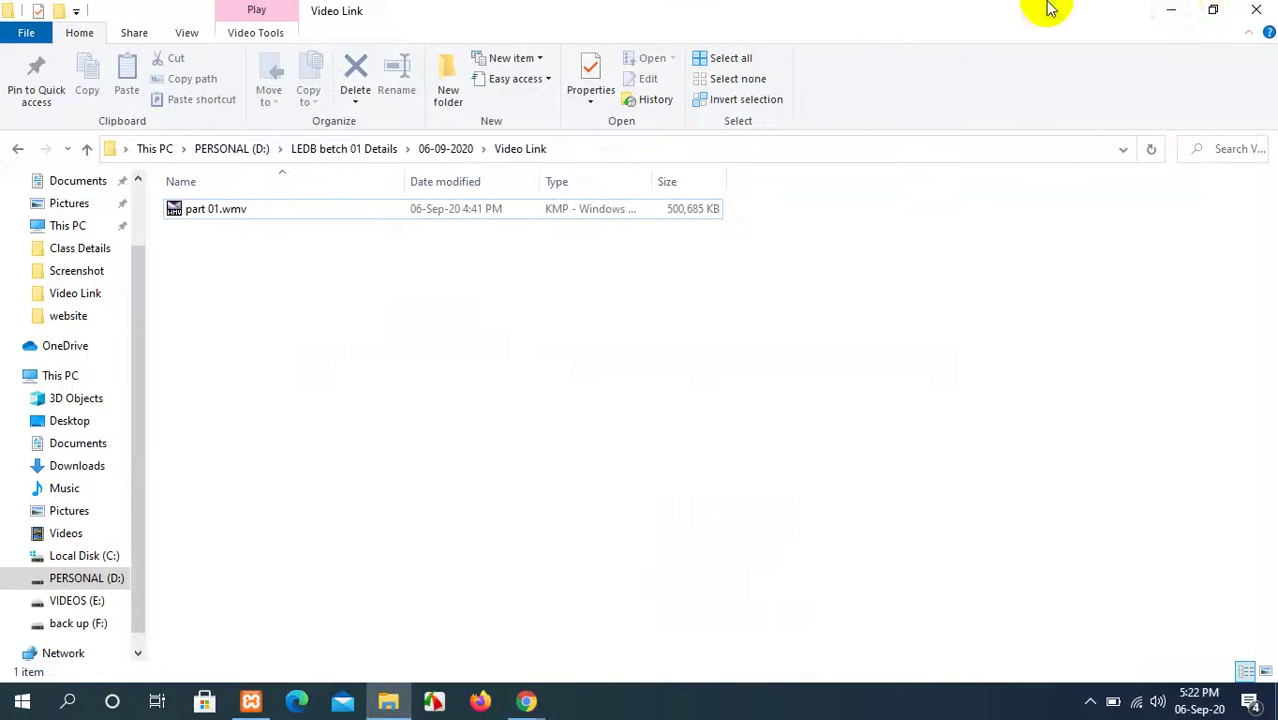